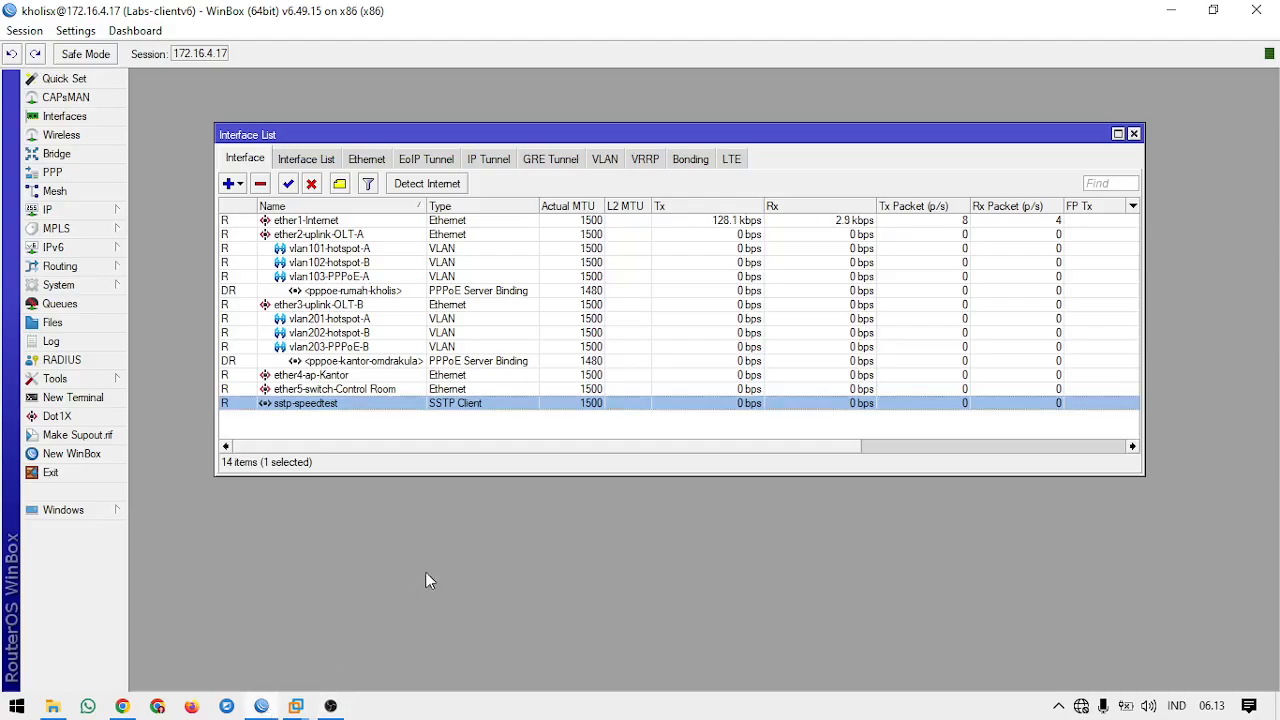
Step: Connect to the Labs-clientv6 neighbor through its MAC address 00:50:56:3A:A7:94 in a new WinBox window, and close that session
{"action": "left_click_drag", "start_coordinate": [588, 141], "coordinate": [526, 118]}
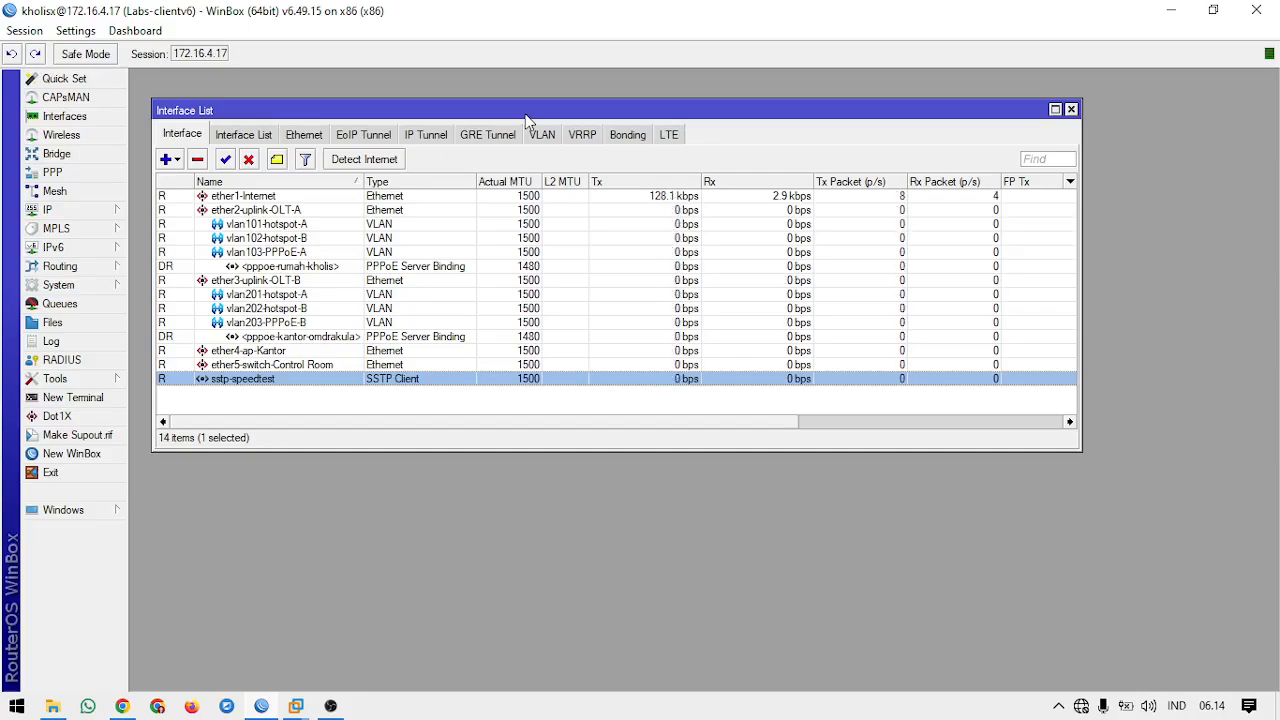
{"action": "left_click_drag", "start_coordinate": [525, 113], "coordinate": [517, 104]}
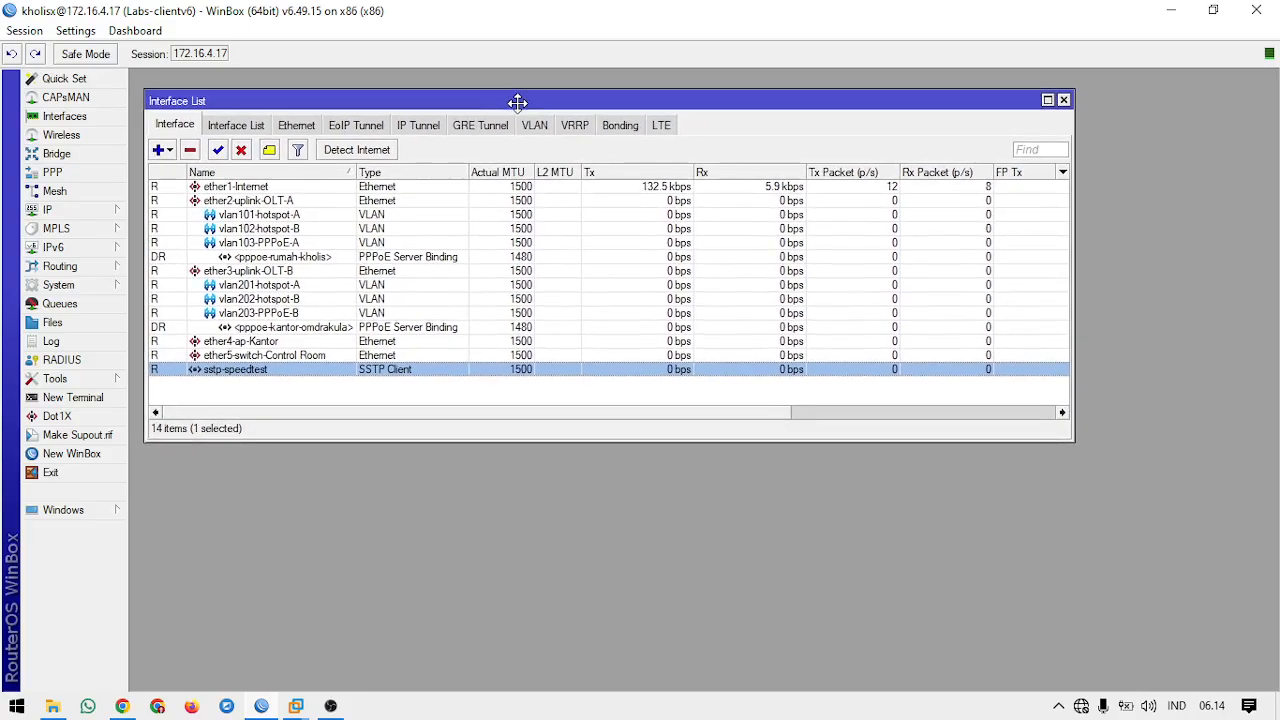
{"action": "left_click", "coordinate": [72, 453]}
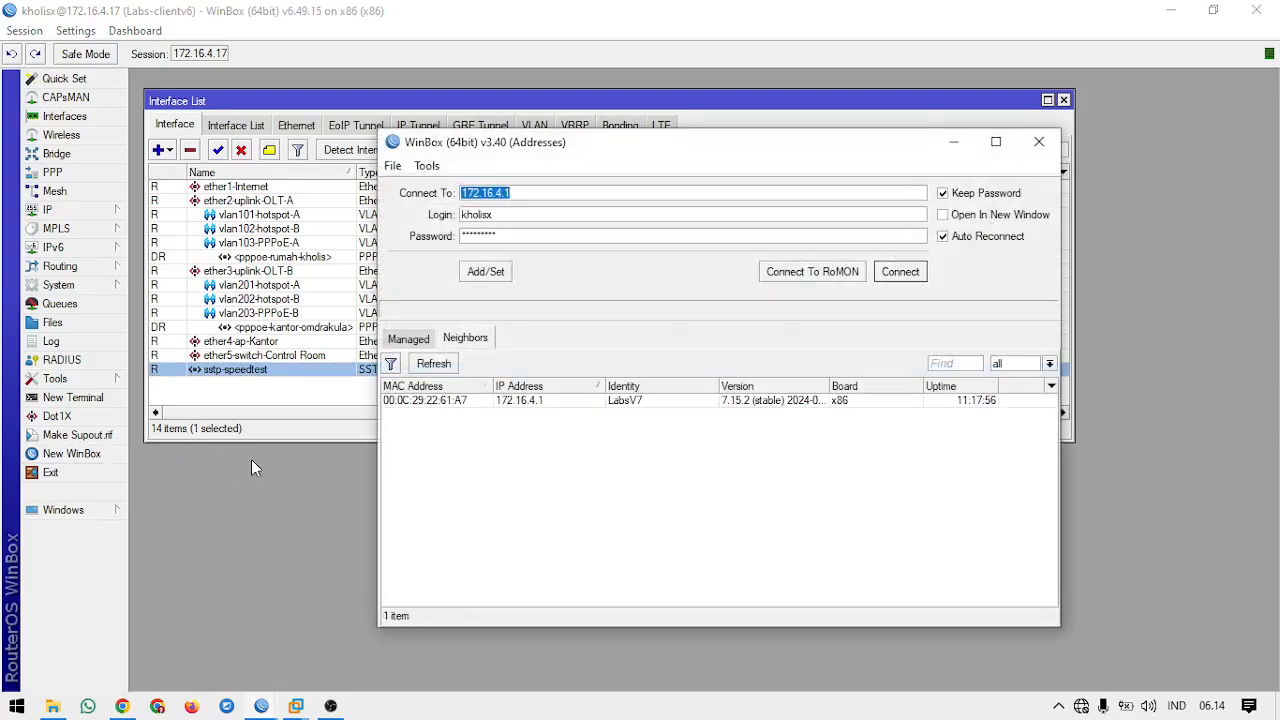
{"action": "left_click", "coordinate": [463, 414]}
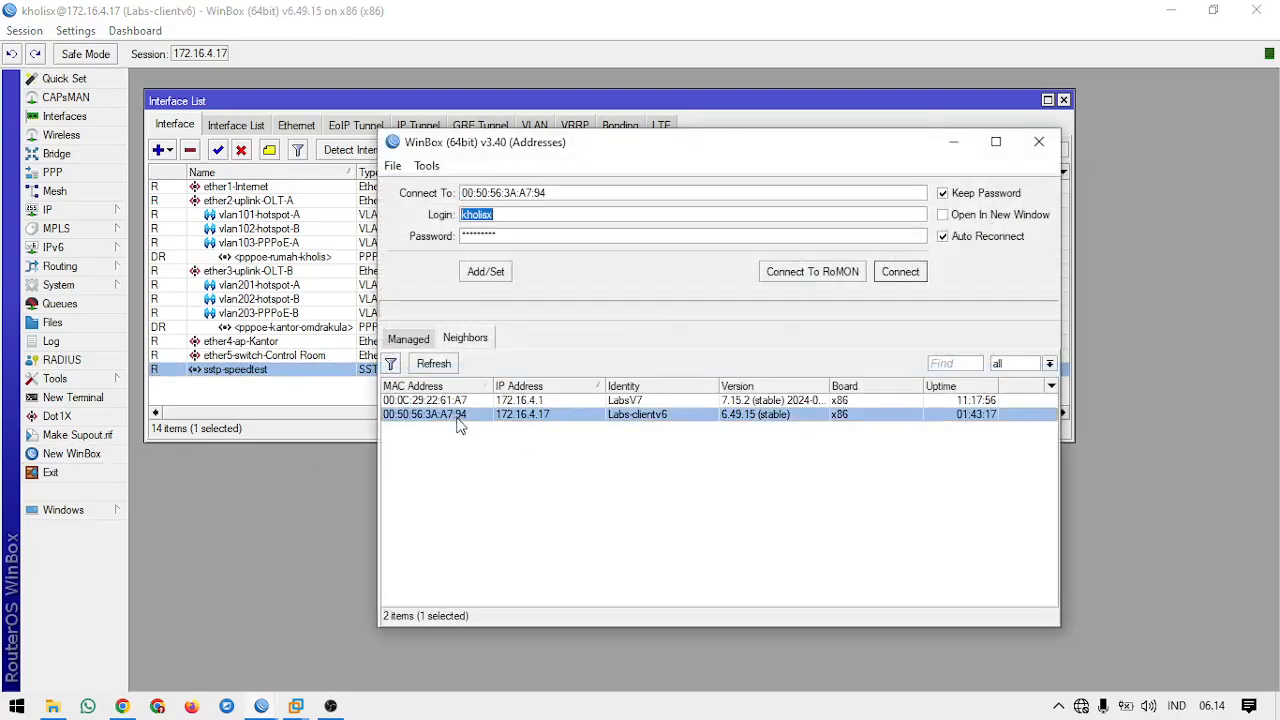
{"action": "left_click", "coordinate": [458, 402]}
{"action": "left_click", "coordinate": [457, 414]}
{"action": "left_click", "coordinate": [450, 402]}
{"action": "left_click", "coordinate": [450, 414]}
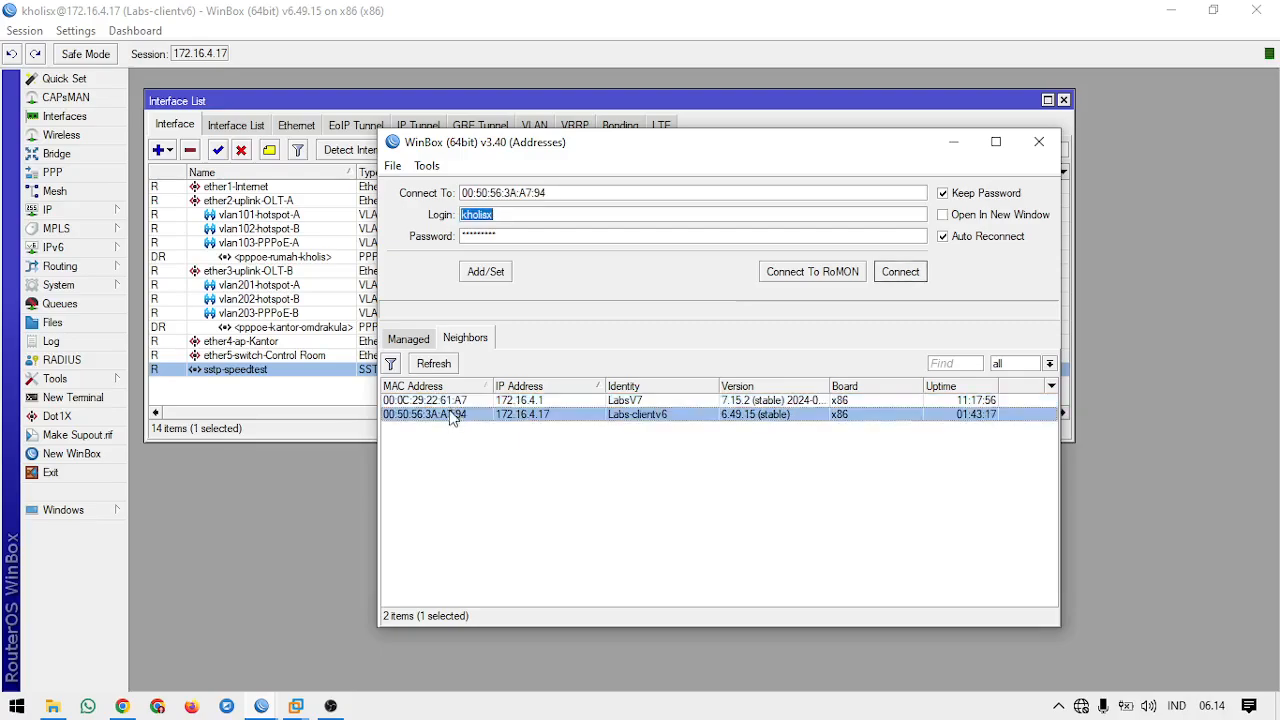
{"action": "left_click", "coordinate": [445, 401]}
{"action": "left_click", "coordinate": [448, 414]}
{"action": "left_click", "coordinate": [886, 273]}
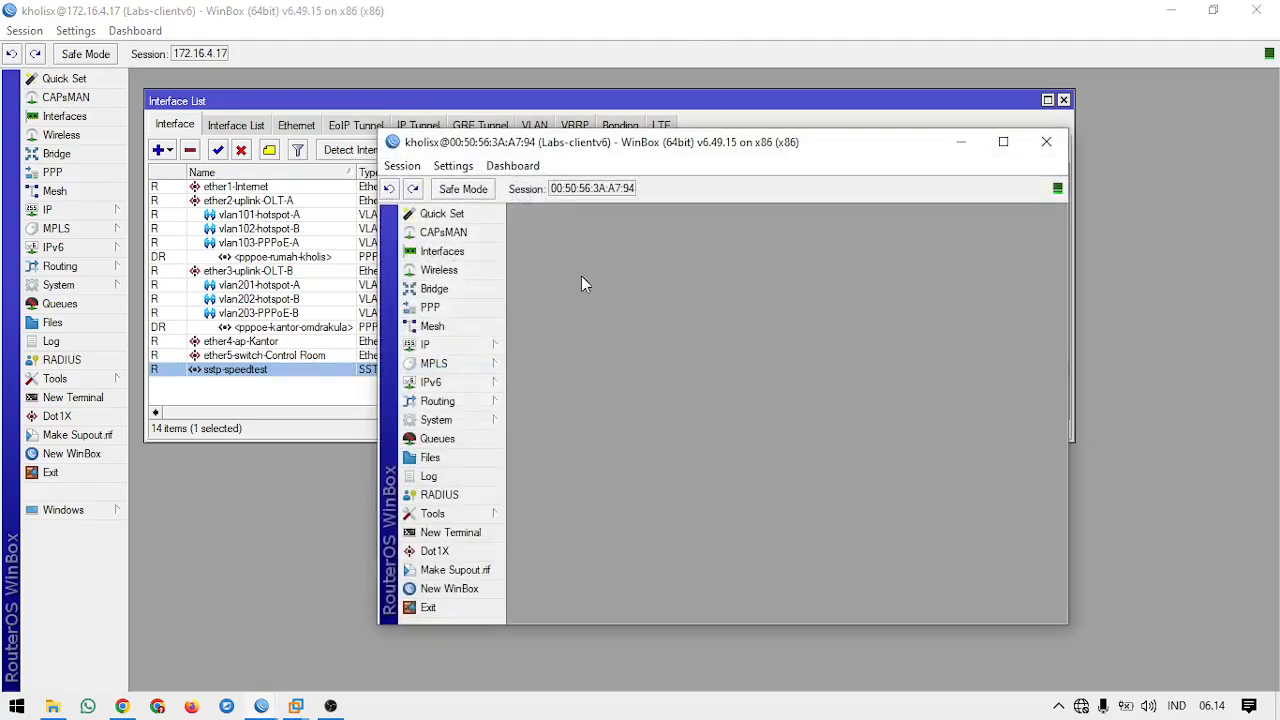
{"action": "left_click", "coordinate": [1046, 142]}
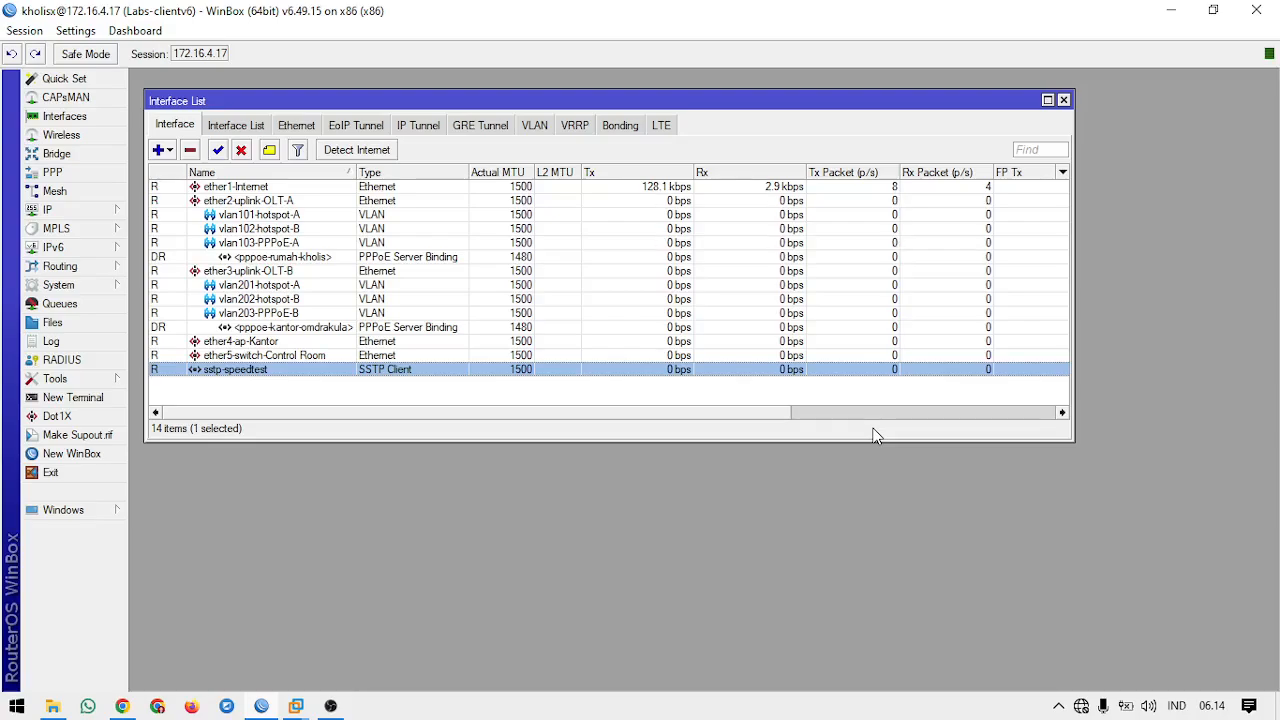
Step: Examine the interface list, covering the OLT uplinks, VLANs, PPPoE bindings, office and control-room ports, and the SSTP client
{"action": "left_click", "coordinate": [318, 199]}
{"action": "left_click", "coordinate": [322, 257]}
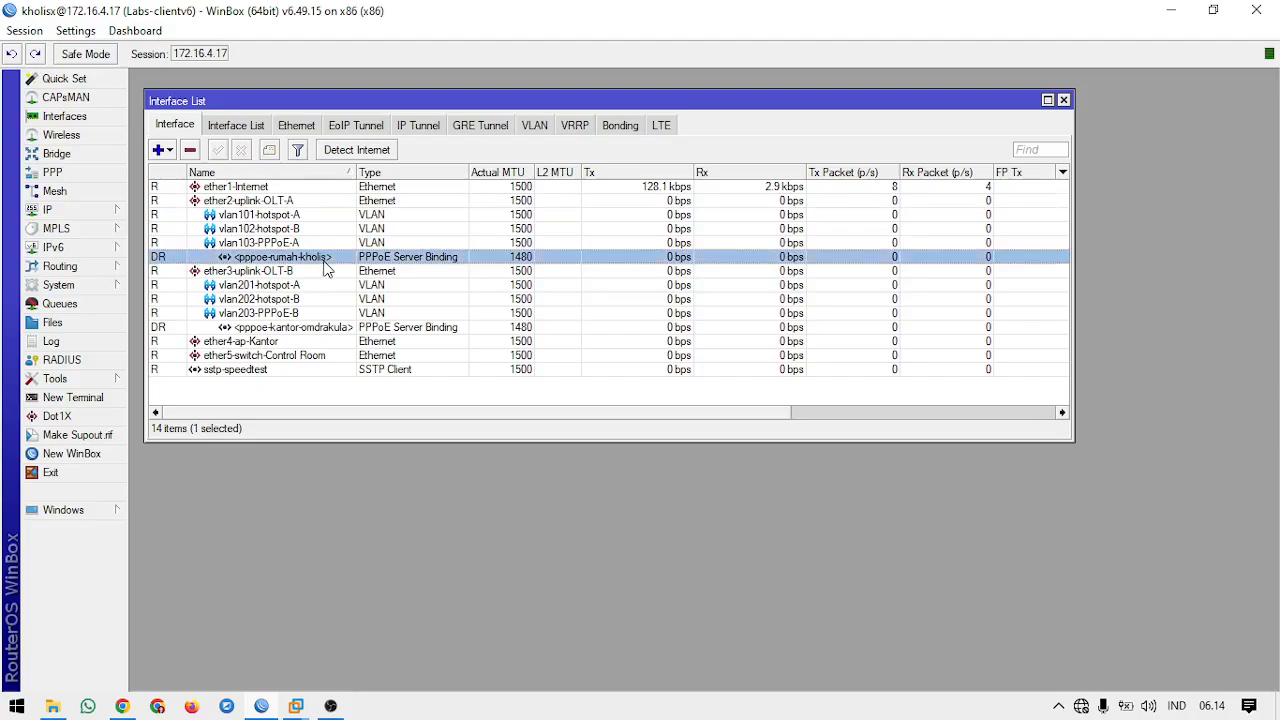
{"action": "left_click", "coordinate": [334, 312]}
{"action": "left_click", "coordinate": [334, 355]}
{"action": "left_click", "coordinate": [330, 370]}
{"action": "left_click", "coordinate": [325, 398]}
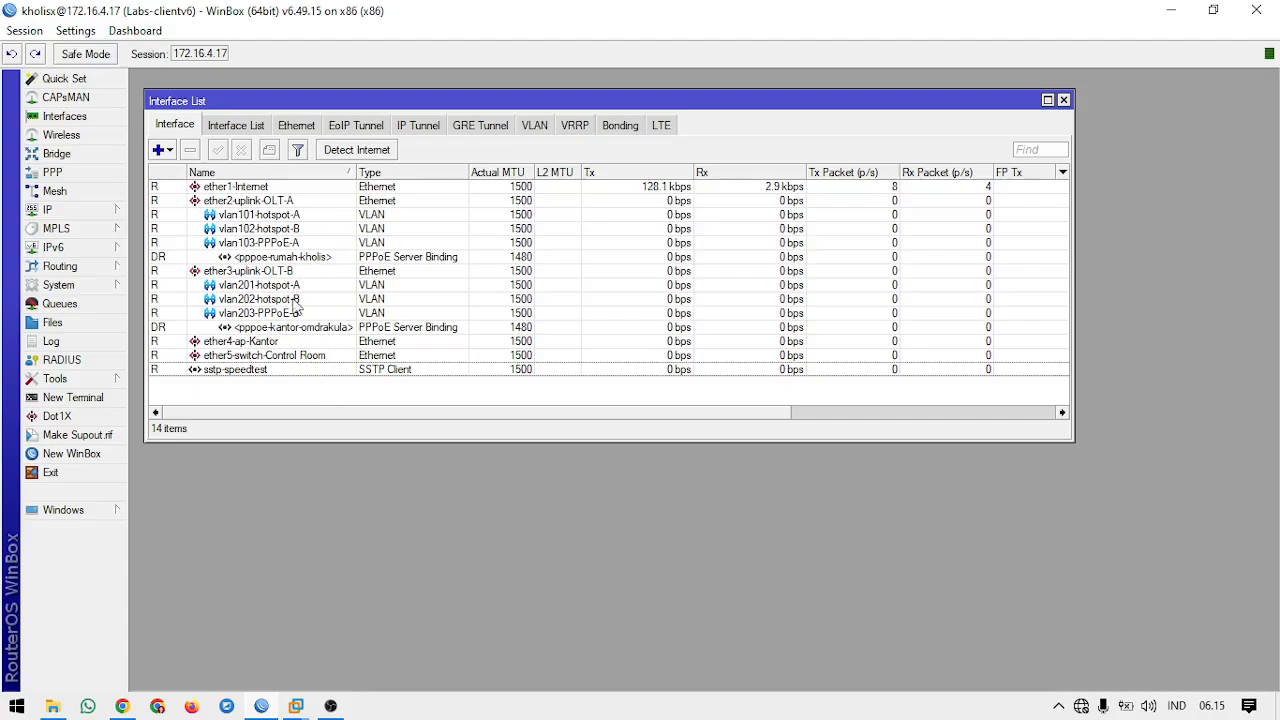
{"action": "left_click", "coordinate": [296, 343]}
{"action": "left_click", "coordinate": [298, 357]}
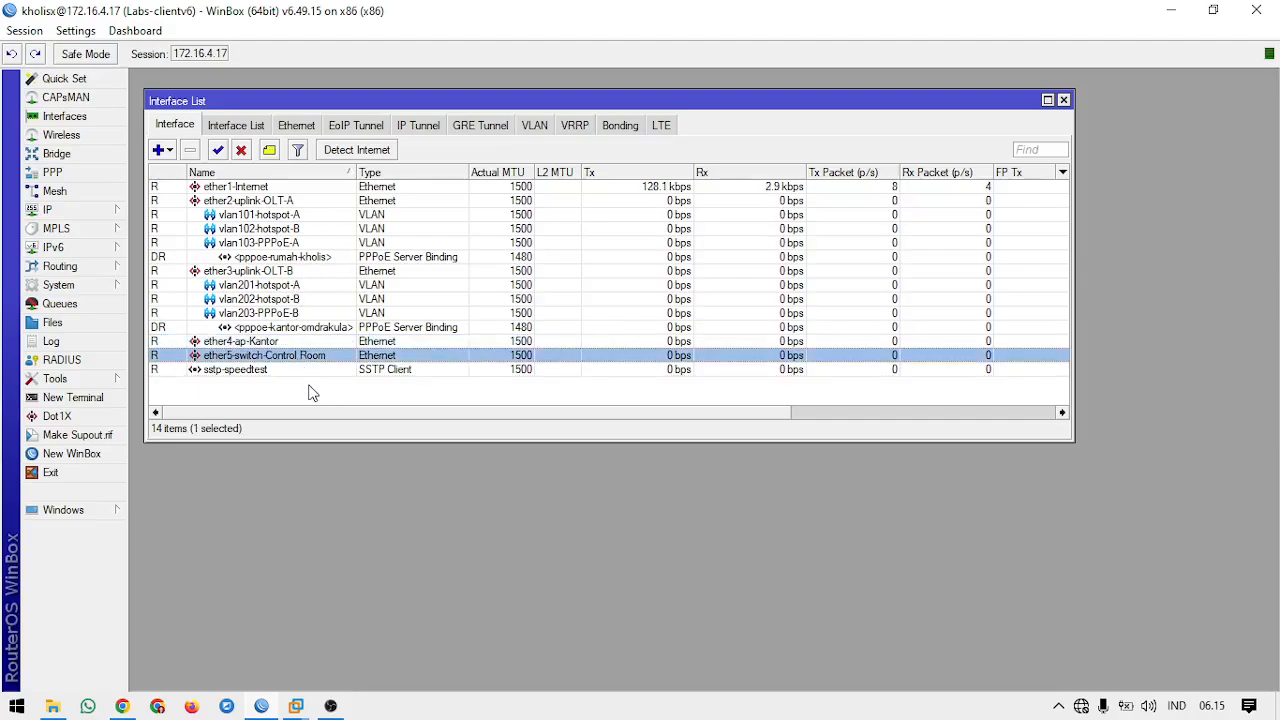
{"action": "left_click", "coordinate": [310, 395]}
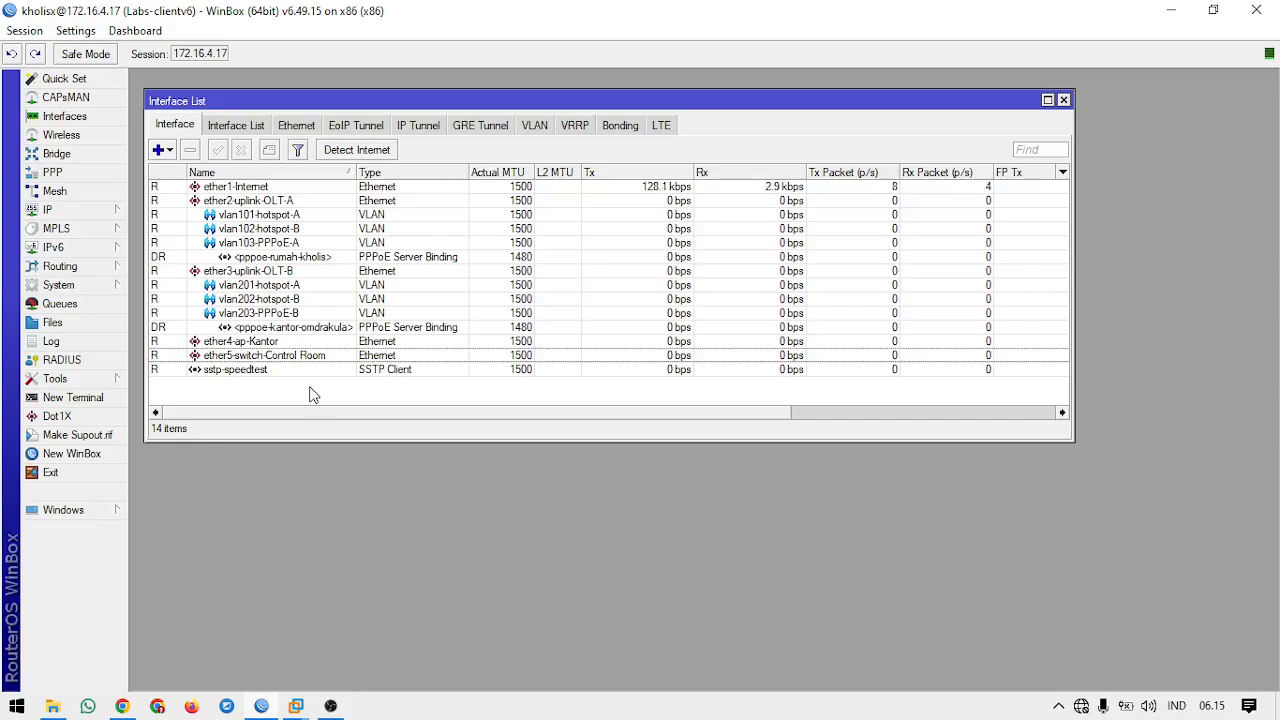
Step: Open the router's IP neighbor list and place its window lower, over the interface list
{"action": "left_click", "coordinate": [102, 214]}
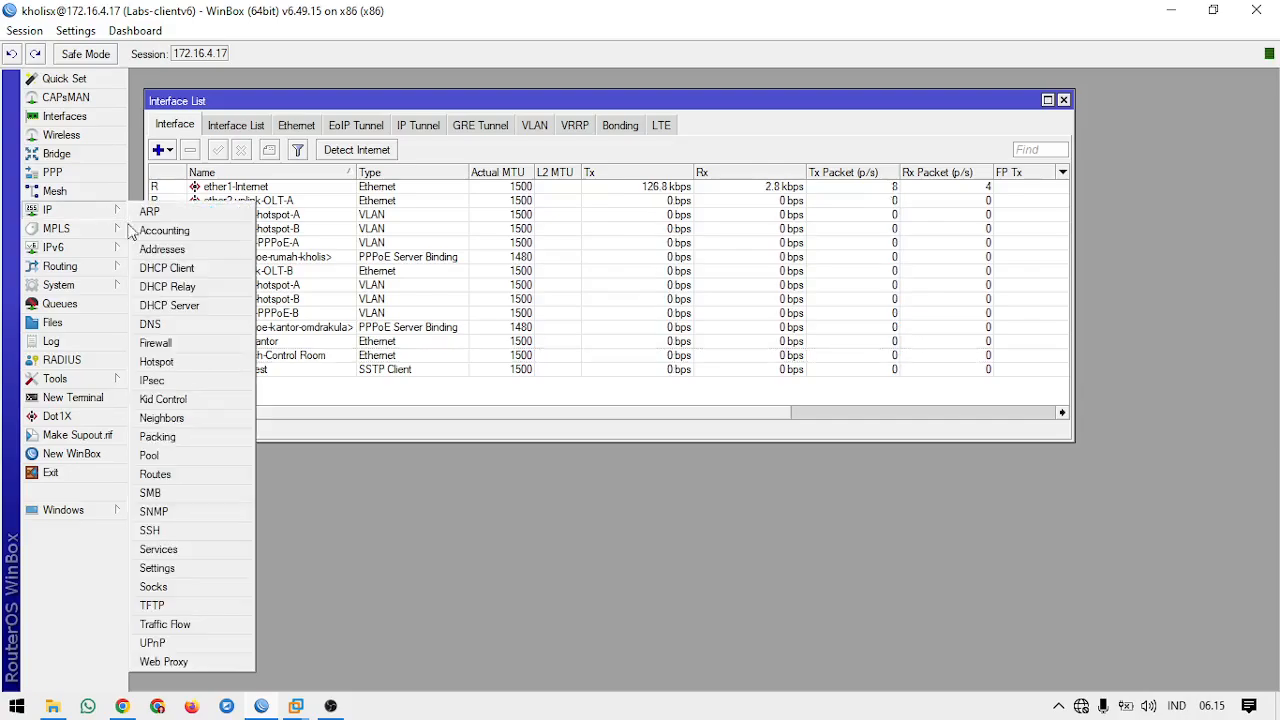
{"action": "left_click", "coordinate": [170, 418]}
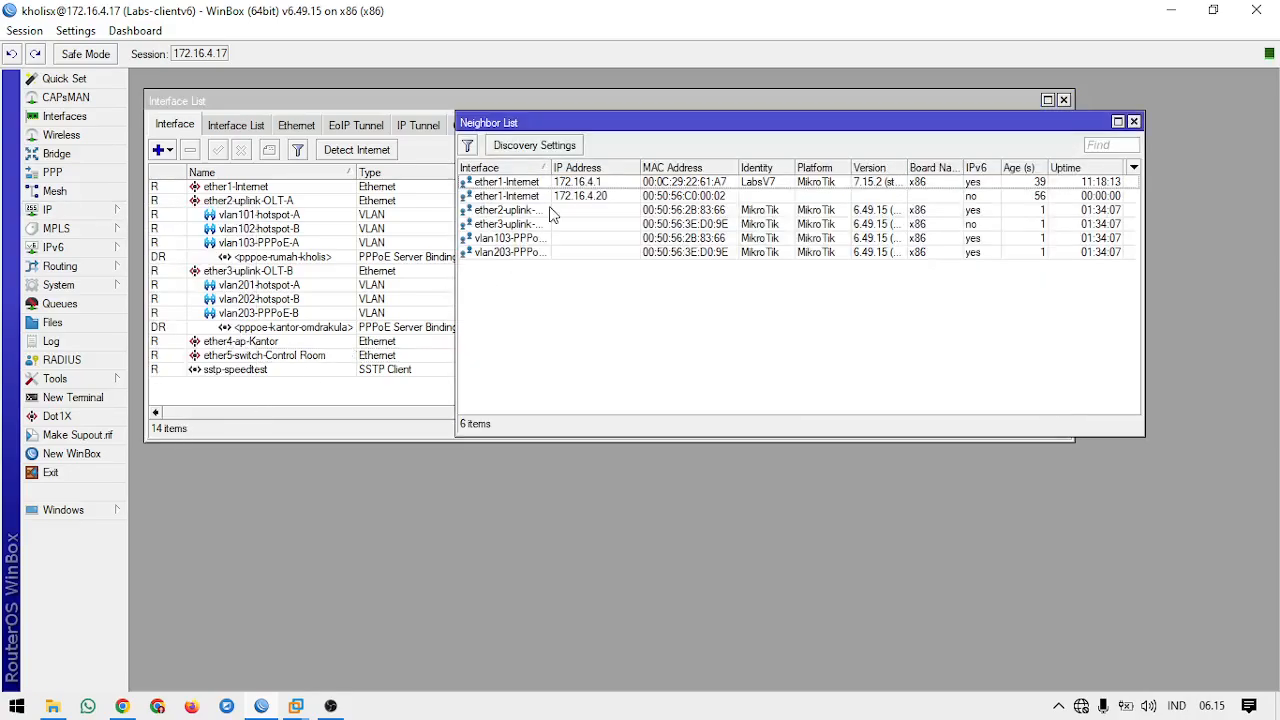
{"action": "left_click_drag", "start_coordinate": [612, 130], "coordinate": [564, 192]}
{"action": "left_click", "coordinate": [560, 262]}
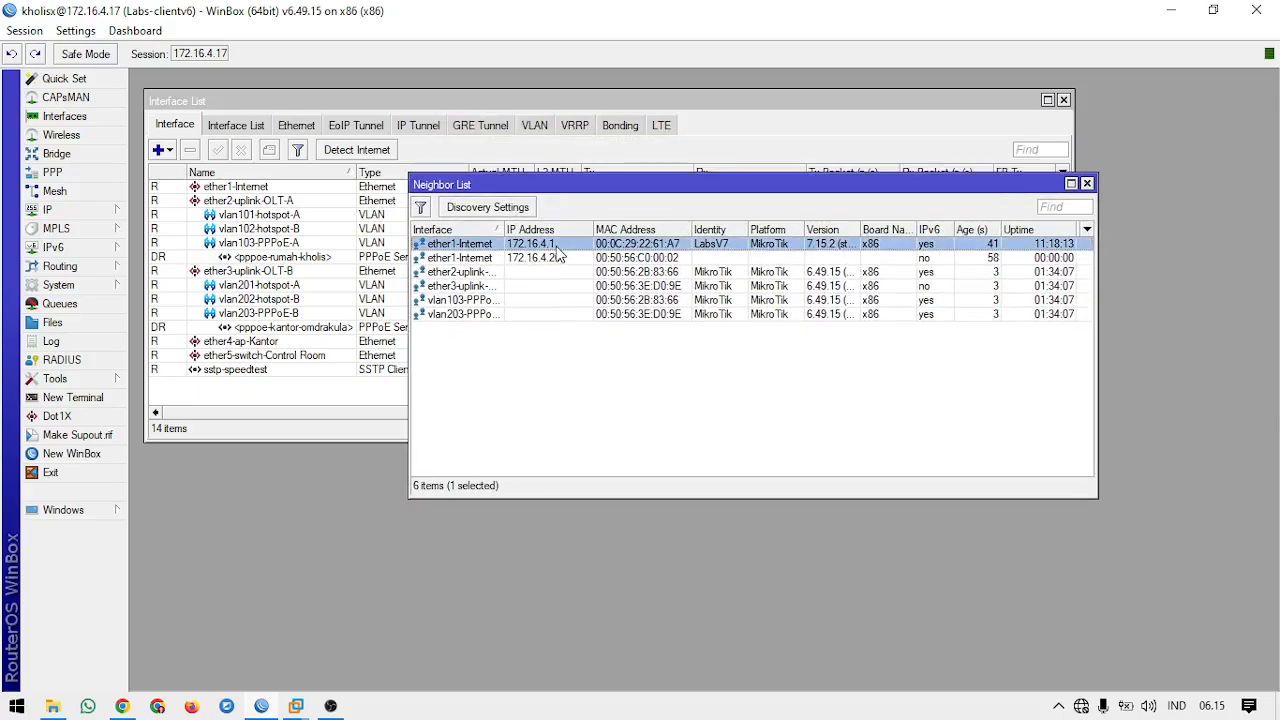
Step: Start a Telnet session to the 172.16.4.1 neighbor on ether1-Internet, and close it at the login prompt
{"action": "left_click", "coordinate": [567, 246]}
{"action": "right_click", "coordinate": [612, 250]}
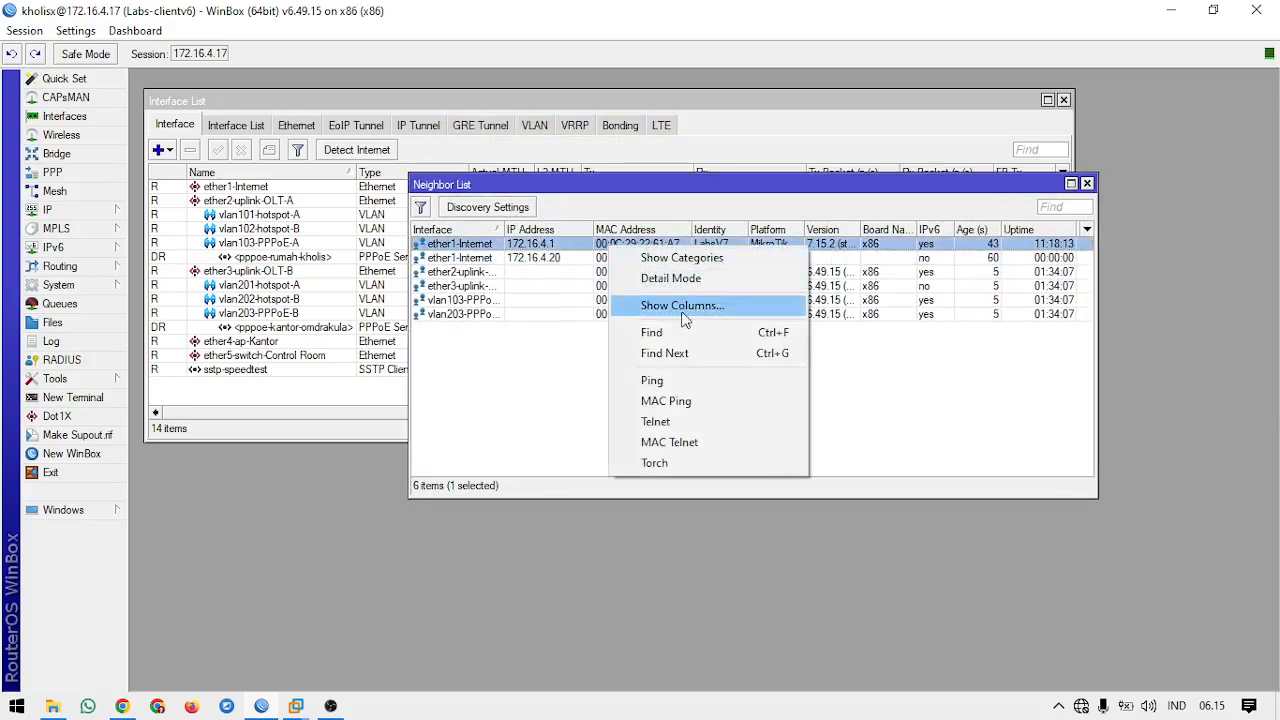
{"action": "left_click", "coordinate": [691, 420]}
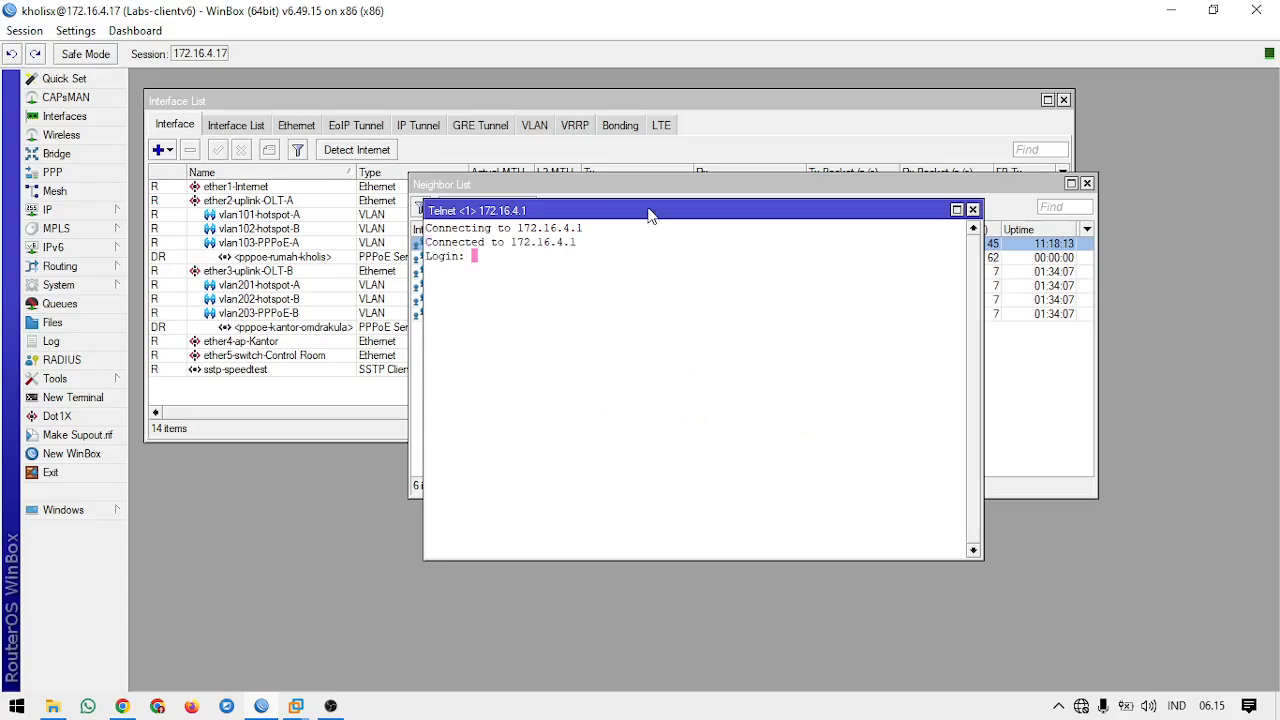
{"action": "left_click_drag", "start_coordinate": [648, 212], "coordinate": [645, 289]}
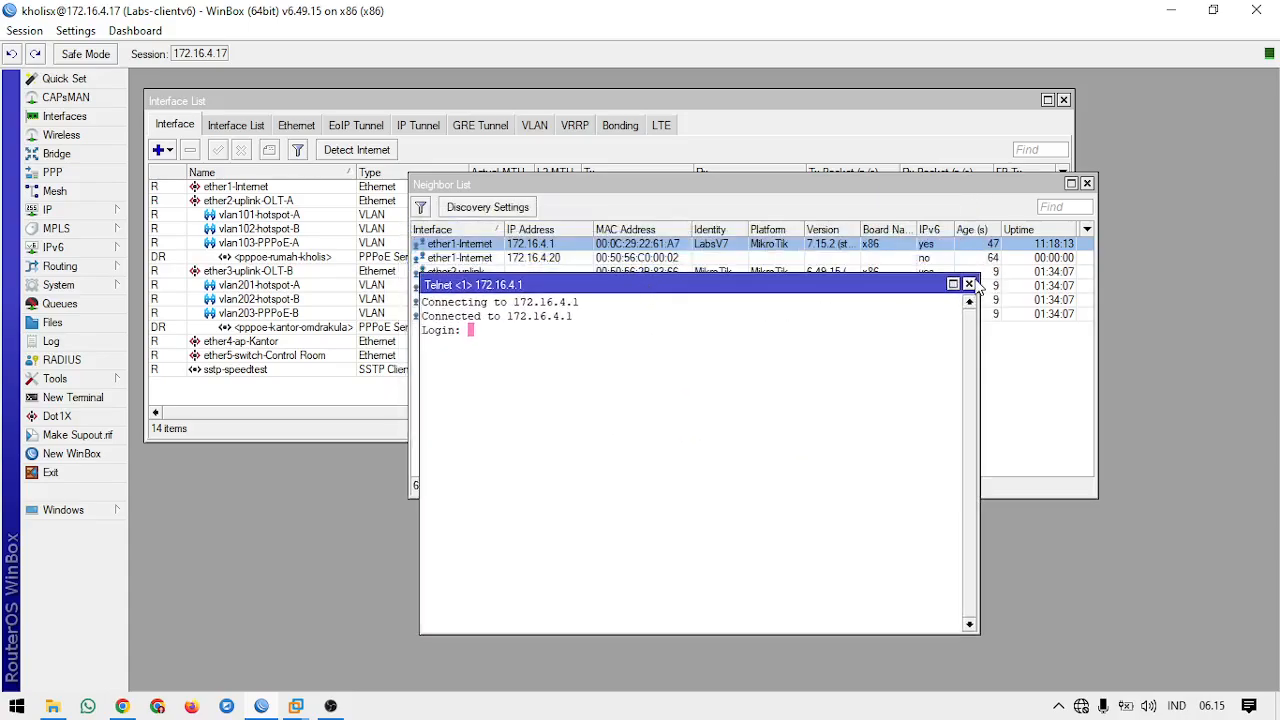
{"action": "left_click", "coordinate": [968, 284]}
Step: Start a MAC Telnet session to the LabsV7 neighbor on ether1-Internet, and close it at the login prompt
{"action": "right_click", "coordinate": [660, 246]}
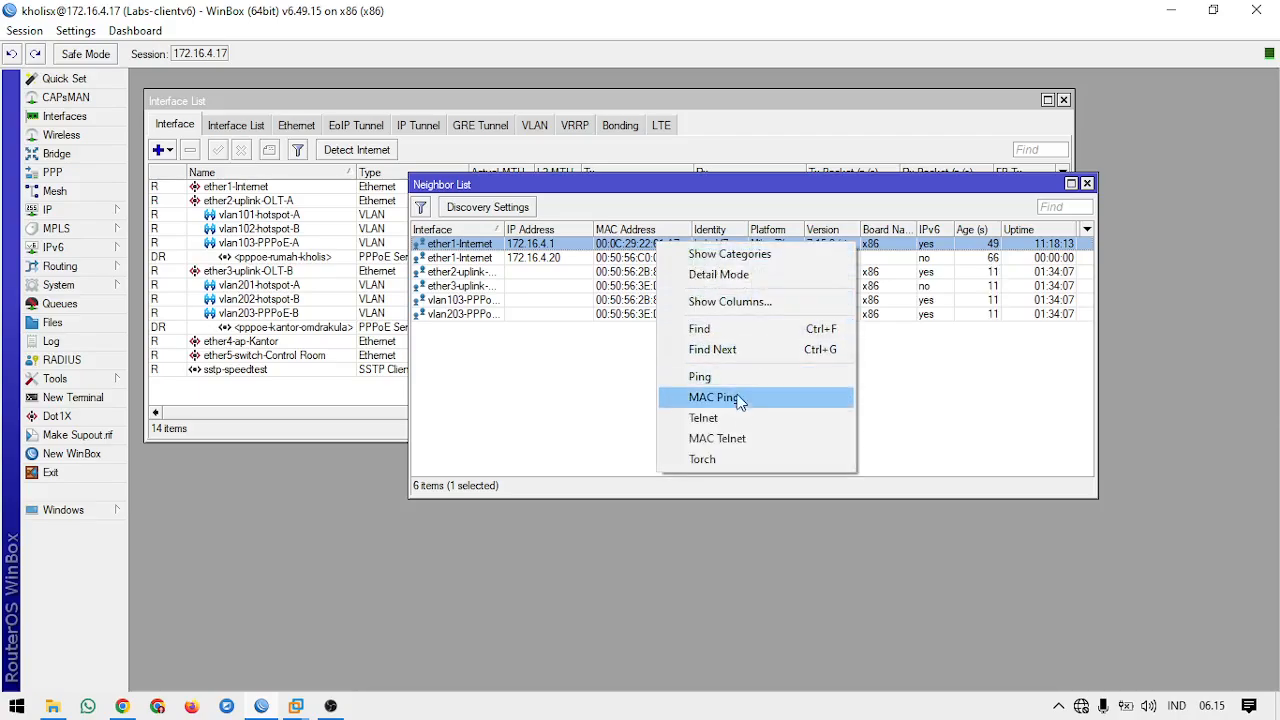
{"action": "left_click", "coordinate": [743, 441]}
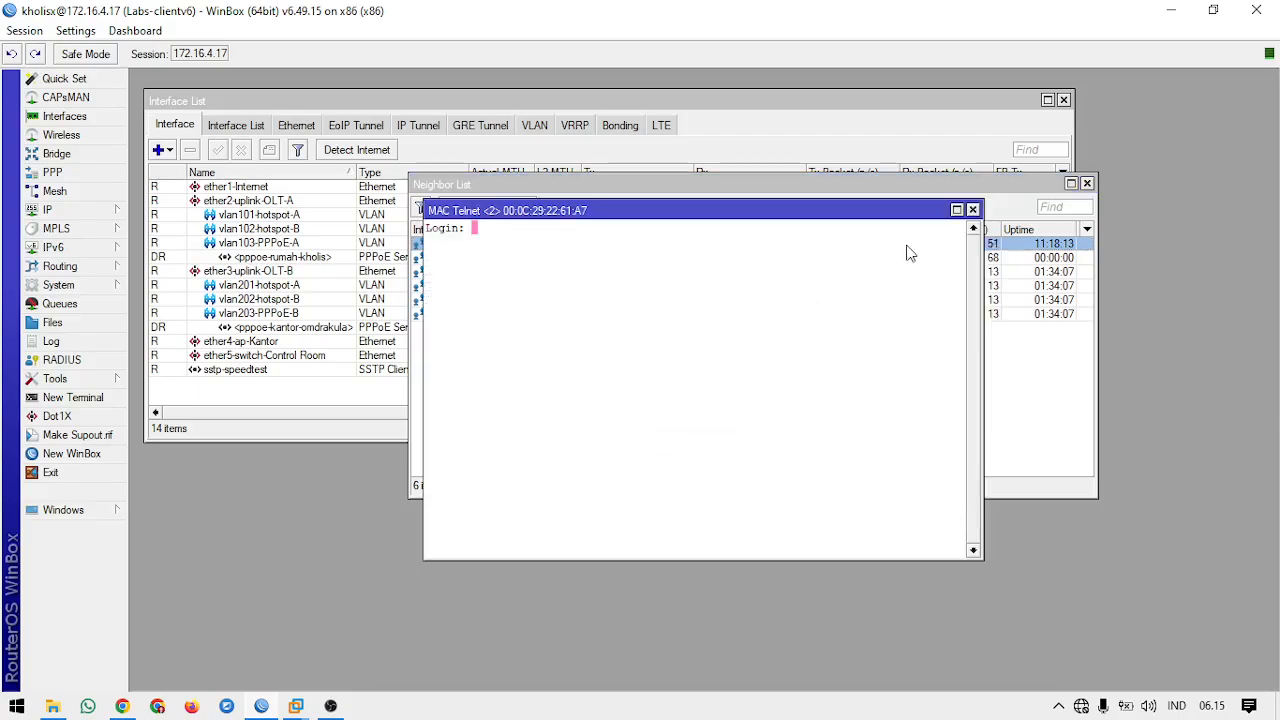
{"action": "left_click", "coordinate": [970, 212]}
{"action": "right_click", "coordinate": [668, 247]}
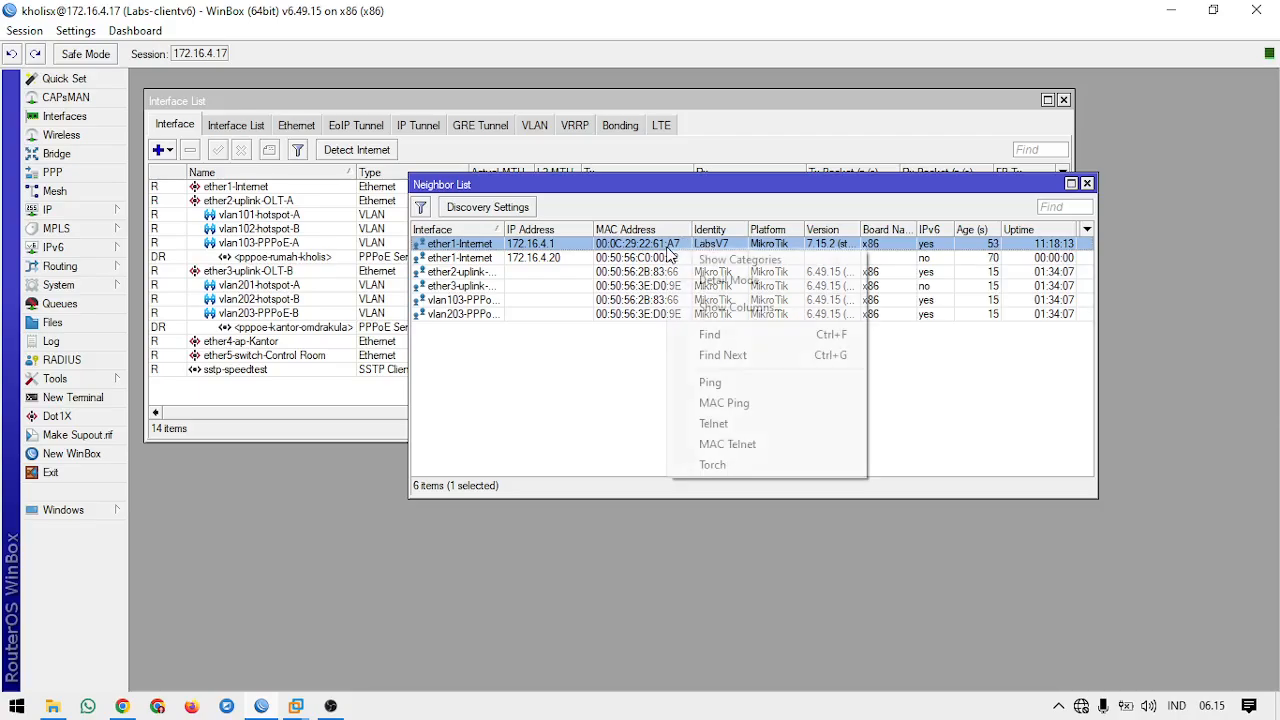
{"action": "left_click", "coordinate": [645, 380]}
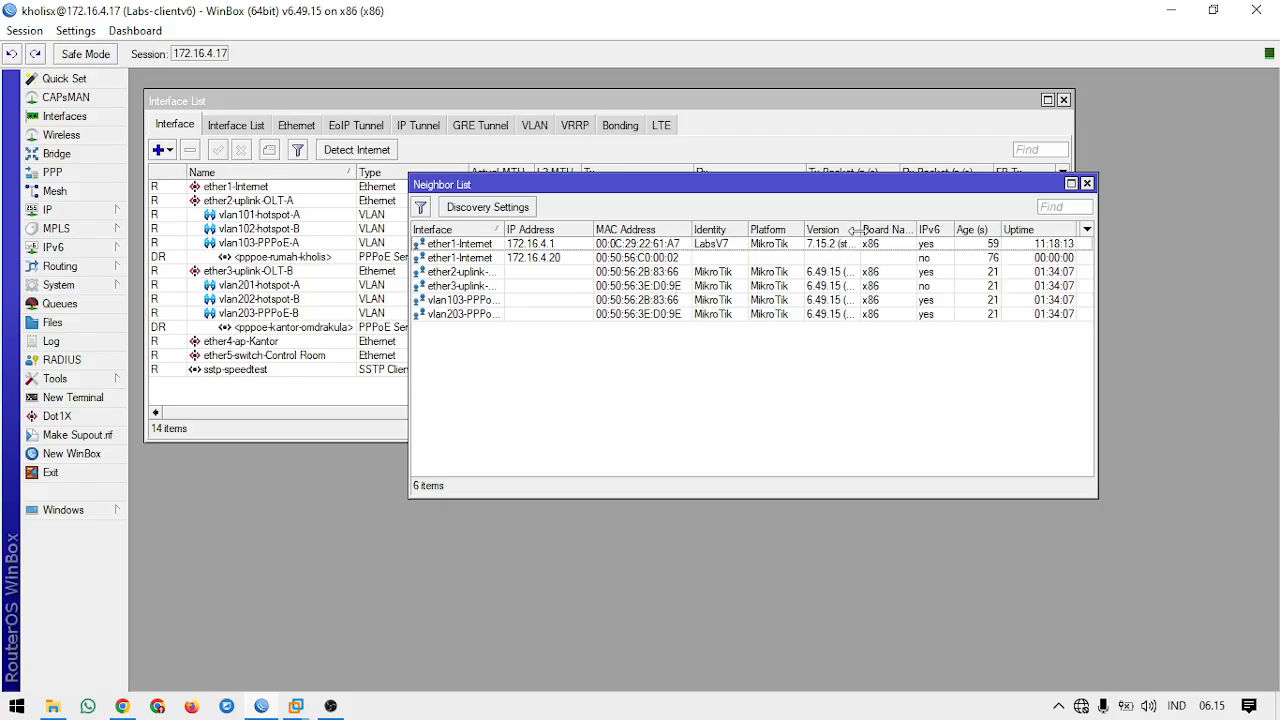
Step: Widen the neighbor list's Version column and its window enough to show every column, and close the list
{"action": "left_click_drag", "start_coordinate": [860, 230], "coordinate": [888, 229]}
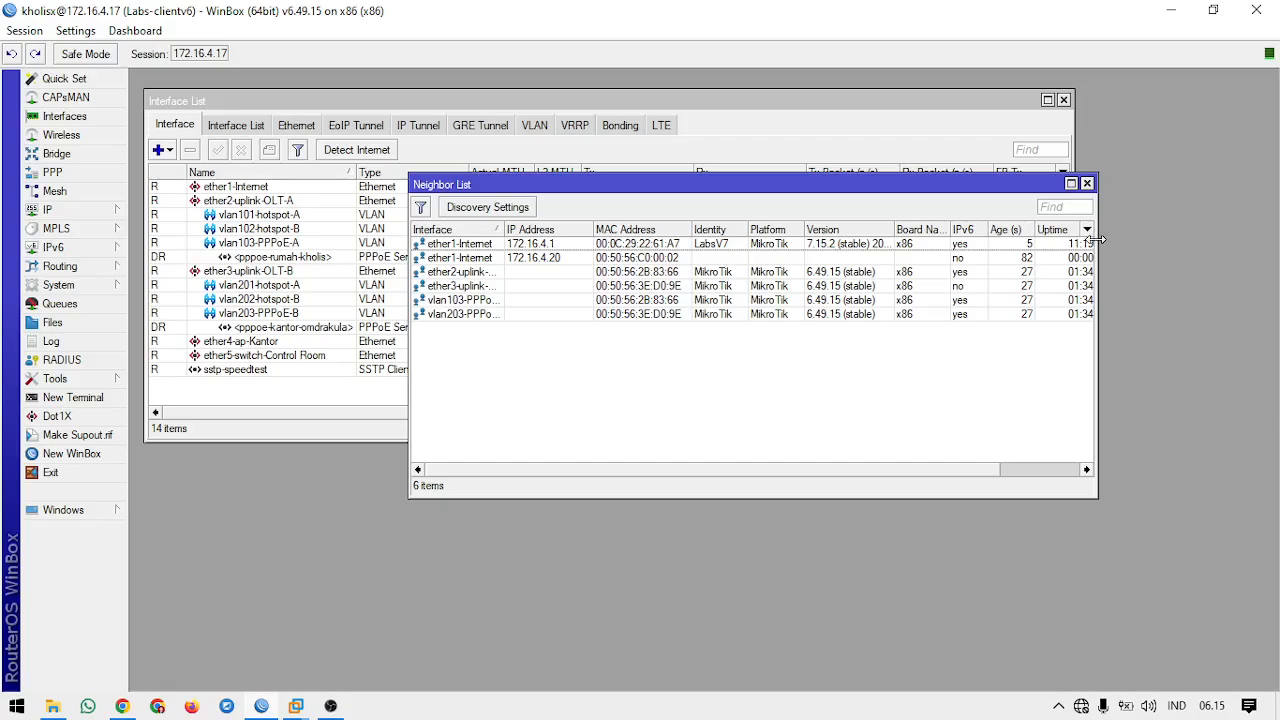
{"action": "left_click_drag", "start_coordinate": [1097, 240], "coordinate": [1170, 244]}
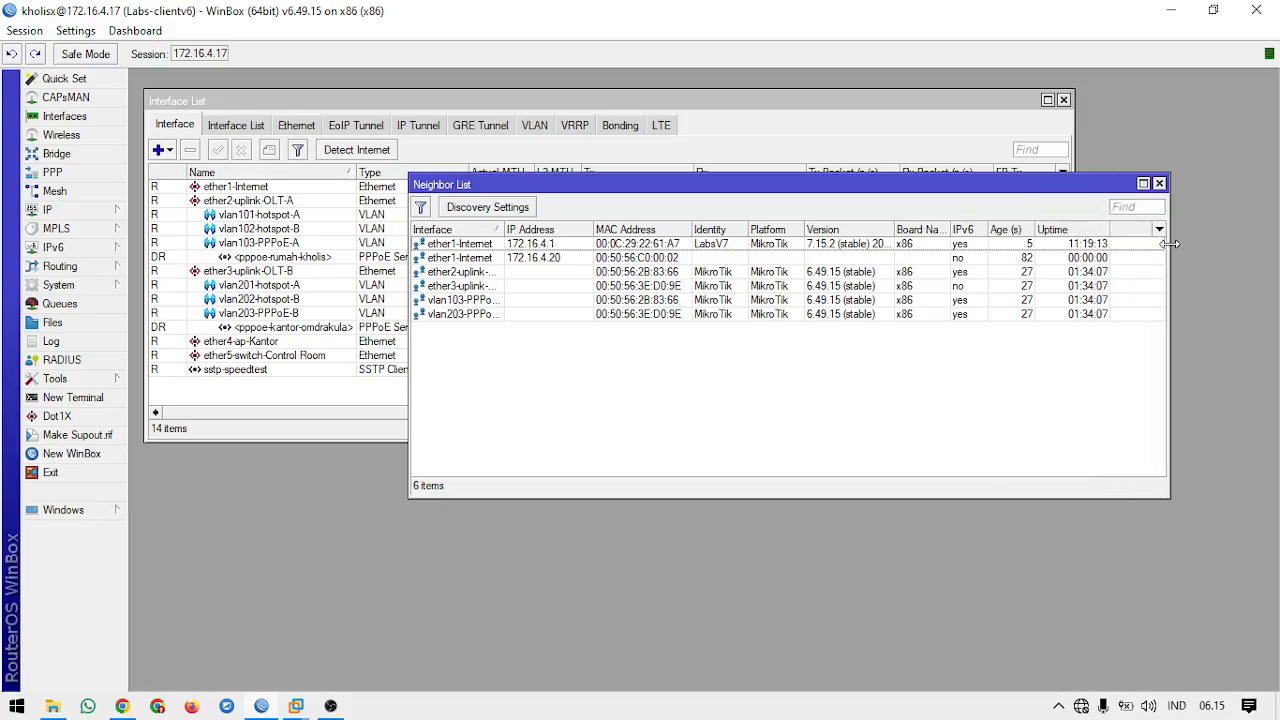
{"action": "left_click", "coordinate": [1159, 184]}
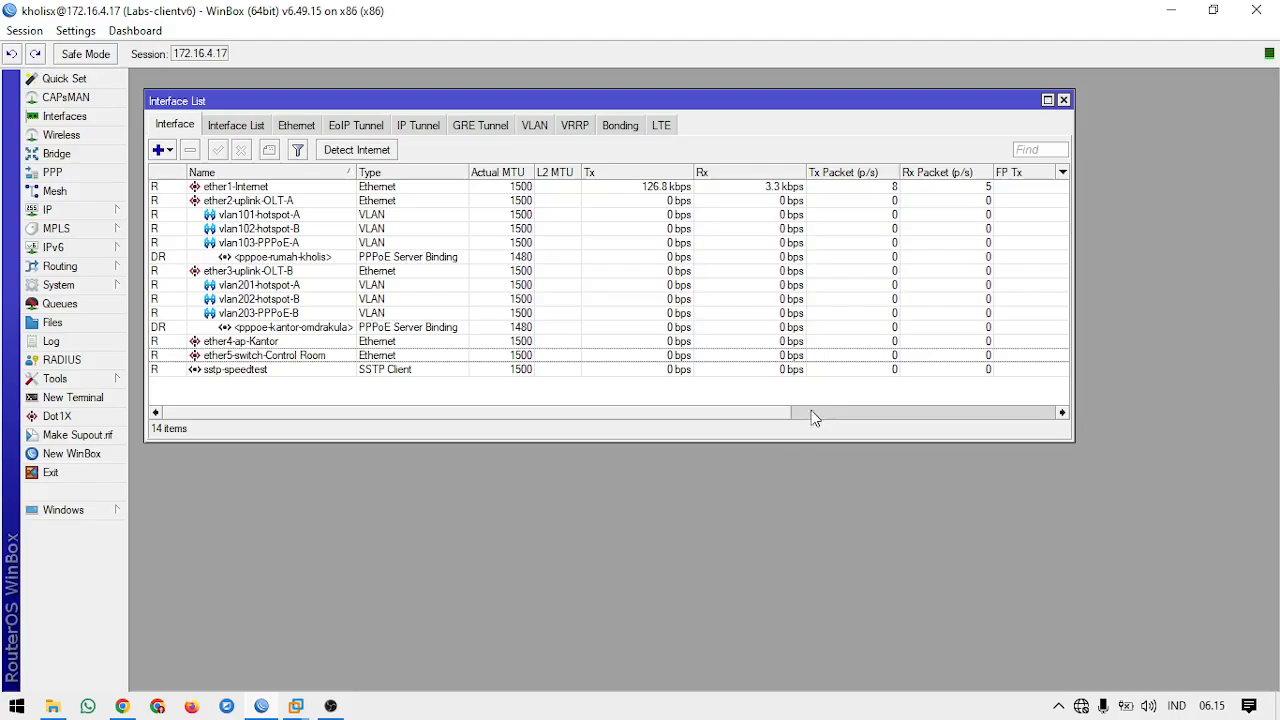
Step: Enlarge the Interface List window and reopen the IP neighbor list, overlapping its lower part
{"action": "left_click_drag", "start_coordinate": [1070, 438], "coordinate": [1172, 466]}
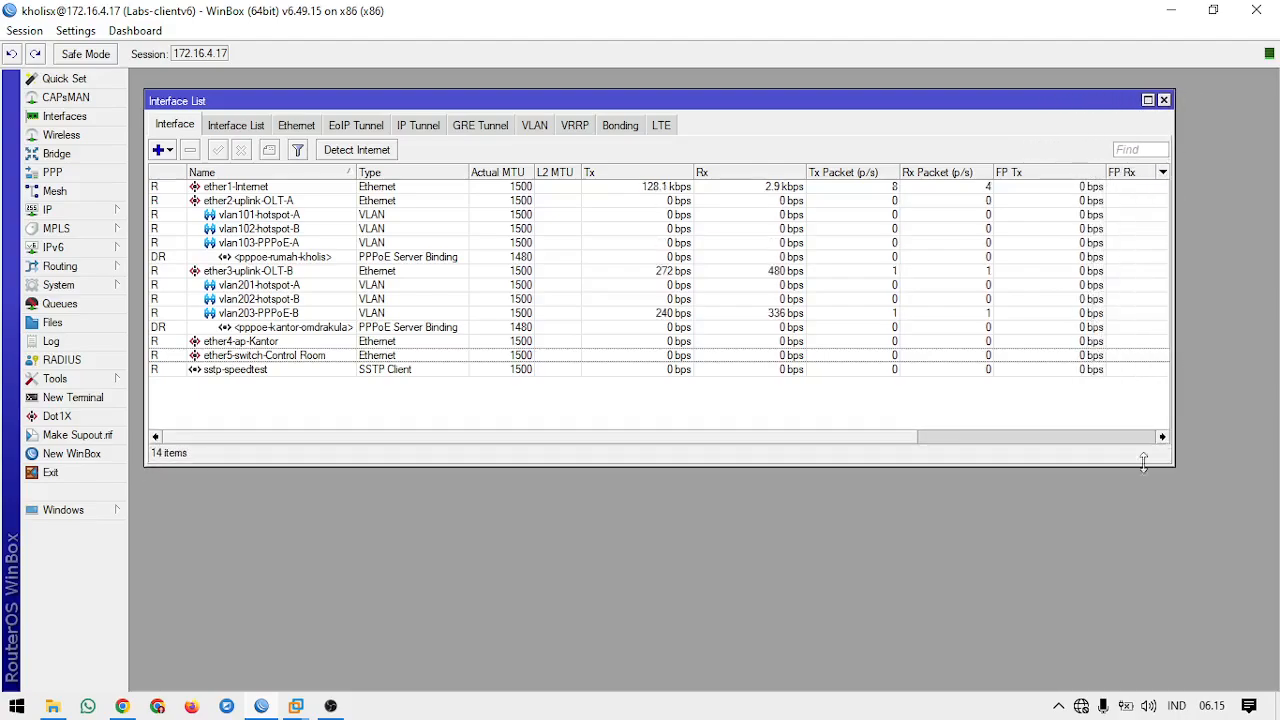
{"action": "left_click_drag", "start_coordinate": [362, 92], "coordinate": [350, 86]}
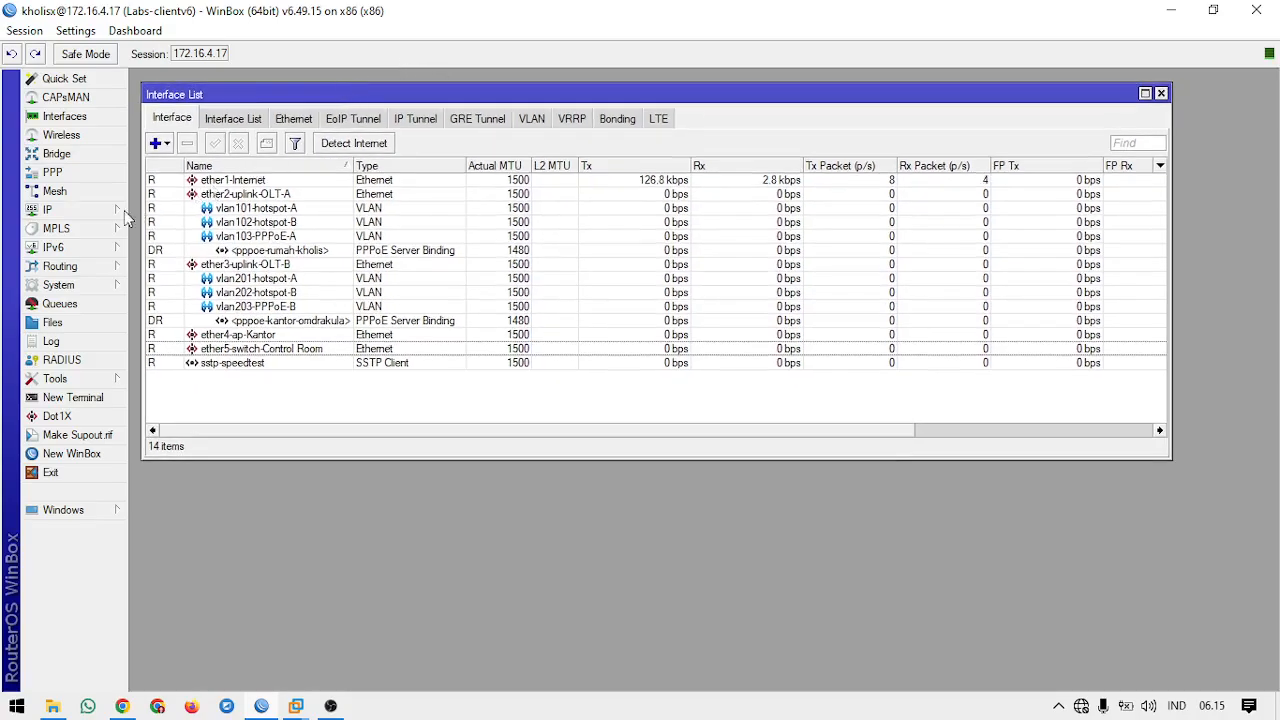
{"action": "left_click", "coordinate": [91, 216]}
{"action": "left_click", "coordinate": [161, 418]}
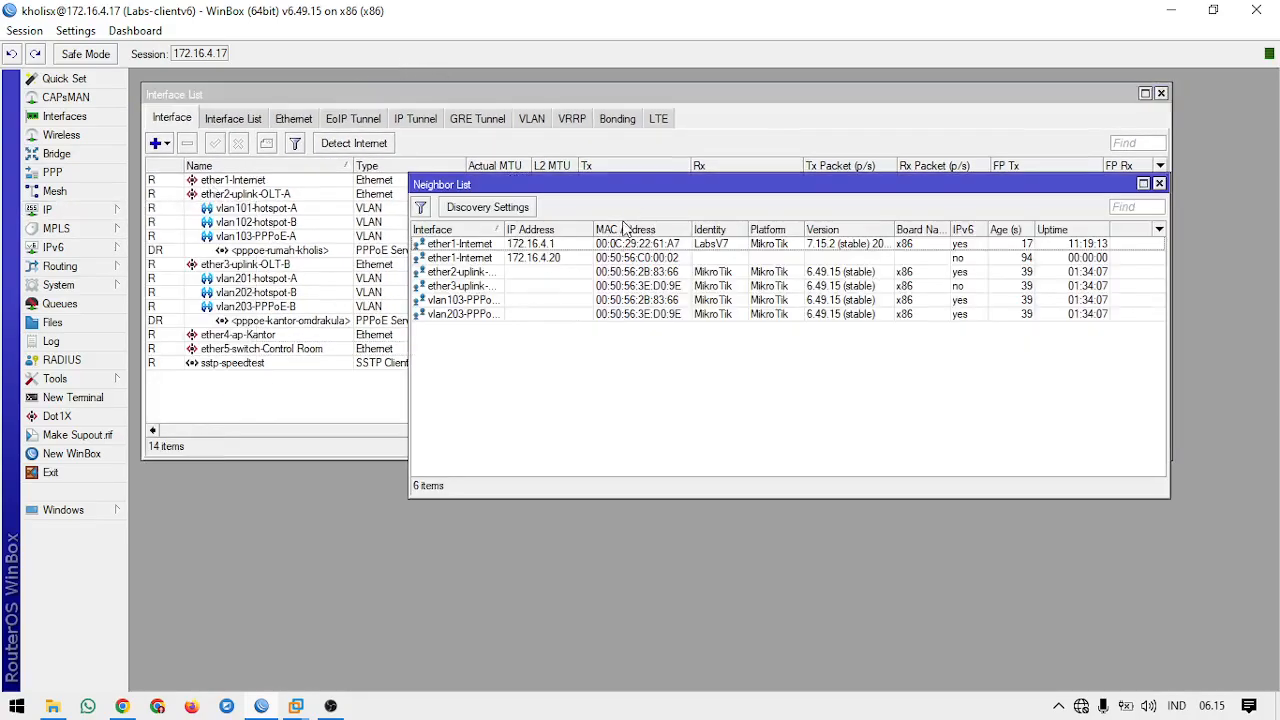
{"action": "left_click_drag", "start_coordinate": [632, 195], "coordinate": [662, 223]}
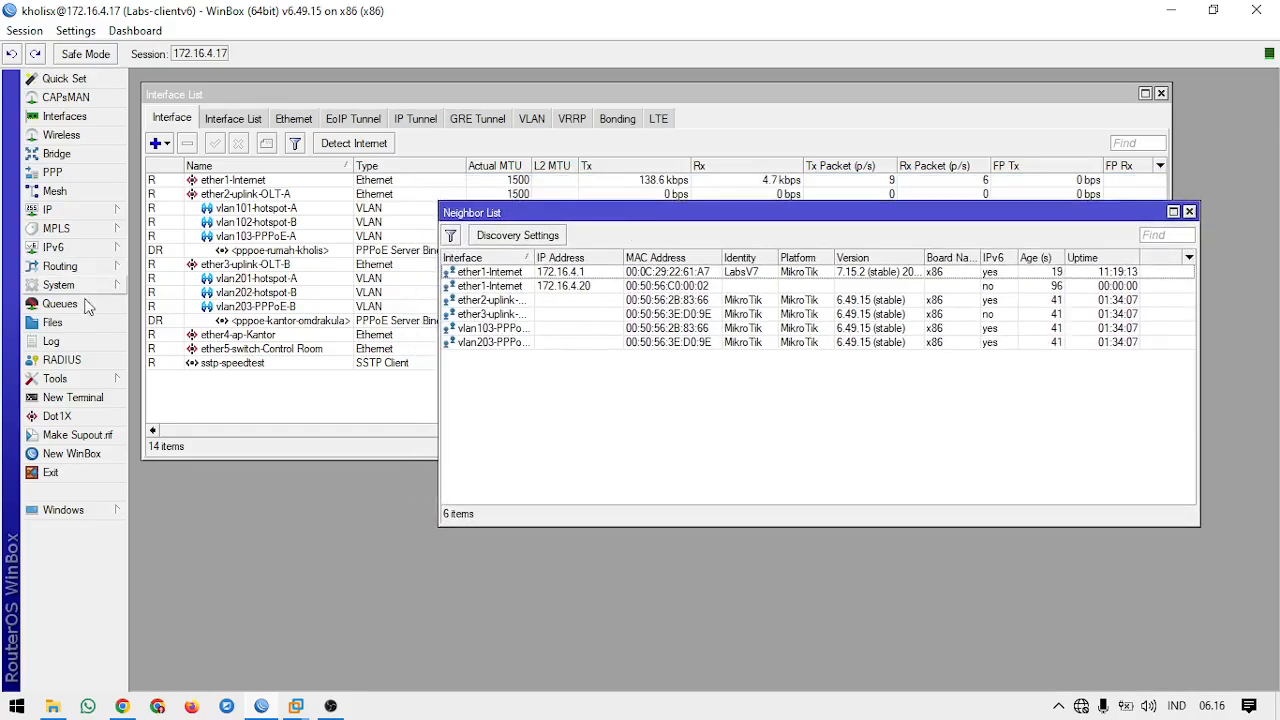
Step: Open the MAC Server tool and arrange its window beside the neighbor list
{"action": "left_click", "coordinate": [68, 379]}
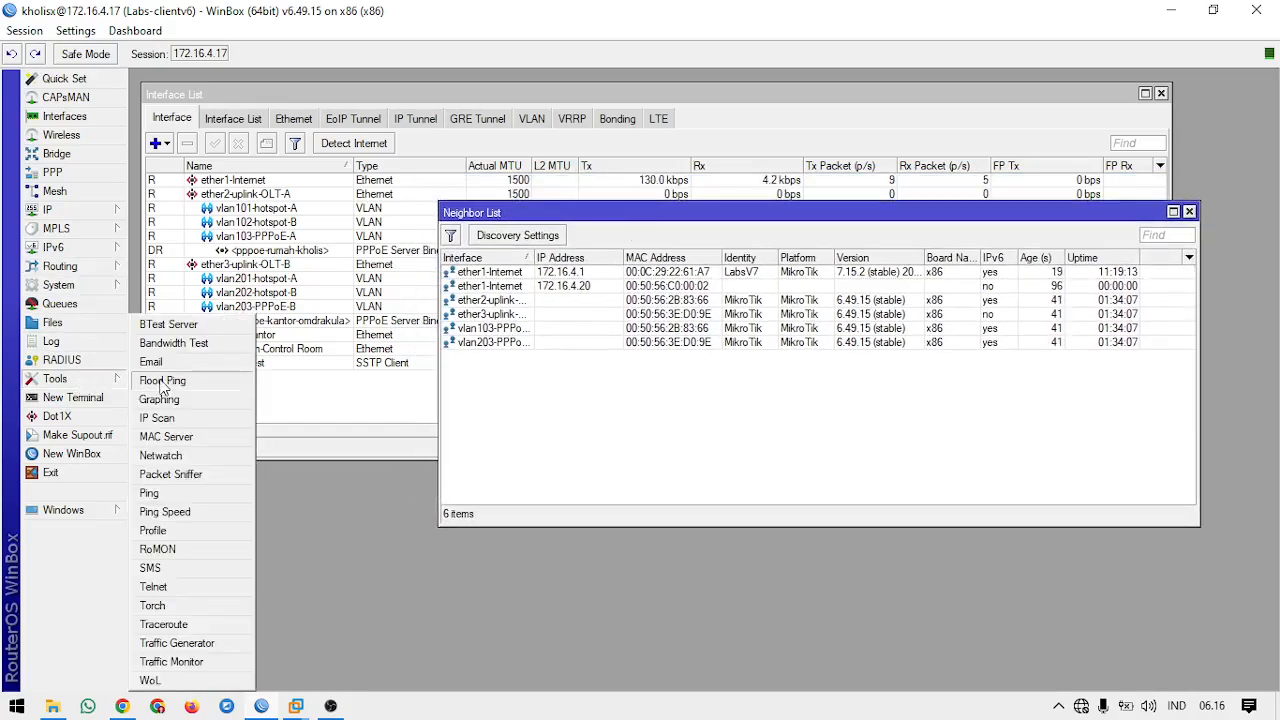
{"action": "left_click", "coordinate": [200, 429]}
{"action": "left_click_drag", "start_coordinate": [503, 318], "coordinate": [287, 349]}
{"action": "left_click_drag", "start_coordinate": [632, 214], "coordinate": [649, 213]}
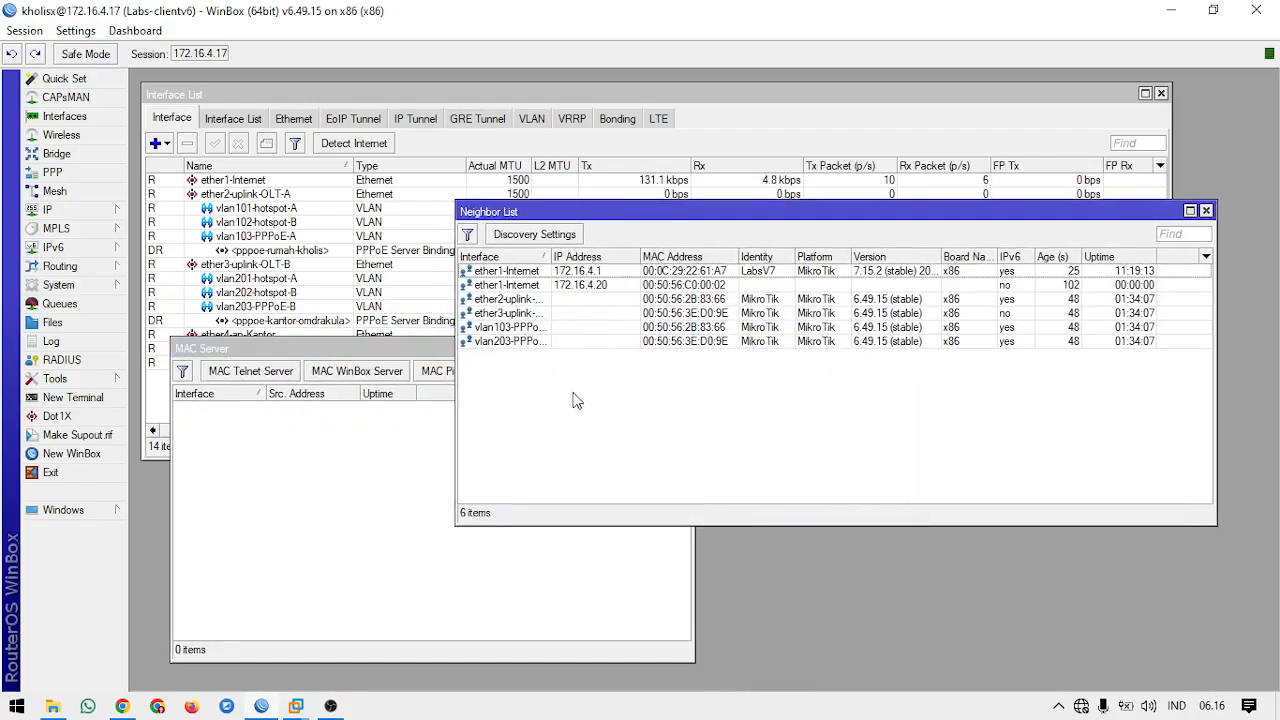
Step: Widen the neighbor list's Interface column to show the full uplink and VLAN interface names
{"action": "left_click", "coordinate": [547, 299]}
{"action": "left_click", "coordinate": [536, 341]}
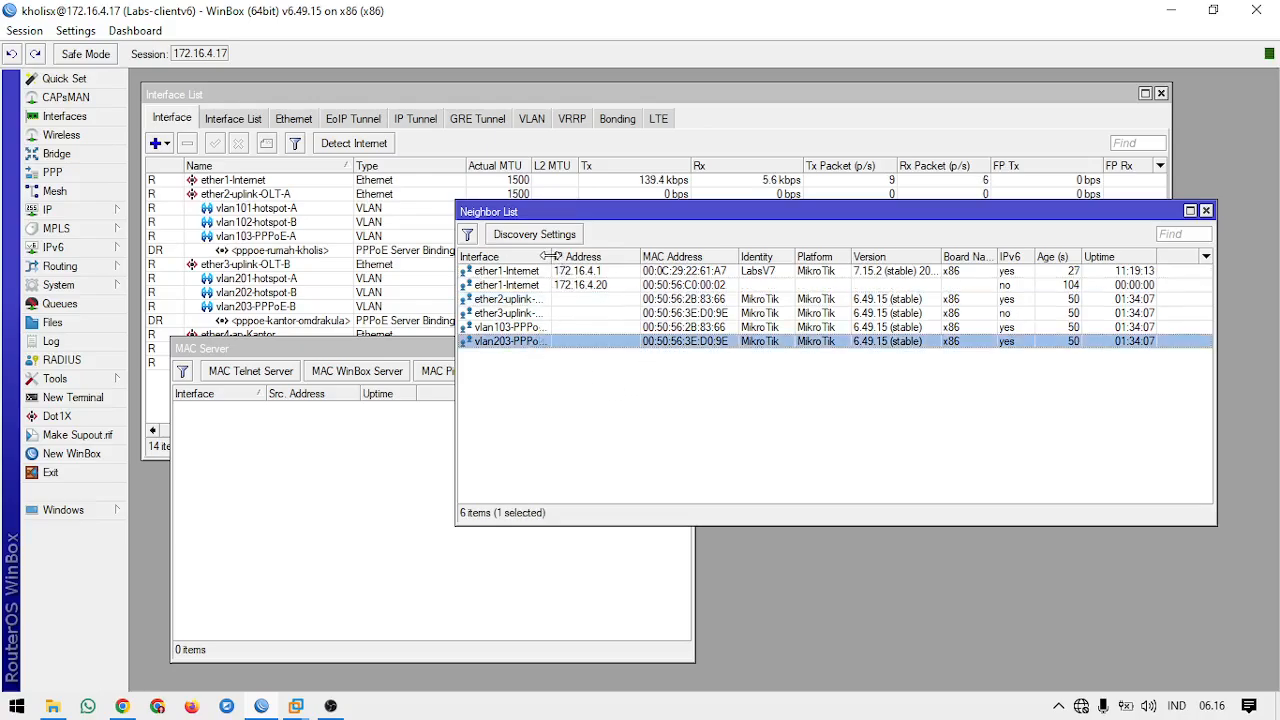
{"action": "left_click_drag", "start_coordinate": [549, 256], "coordinate": [576, 256]}
{"action": "left_click", "coordinate": [612, 377]}
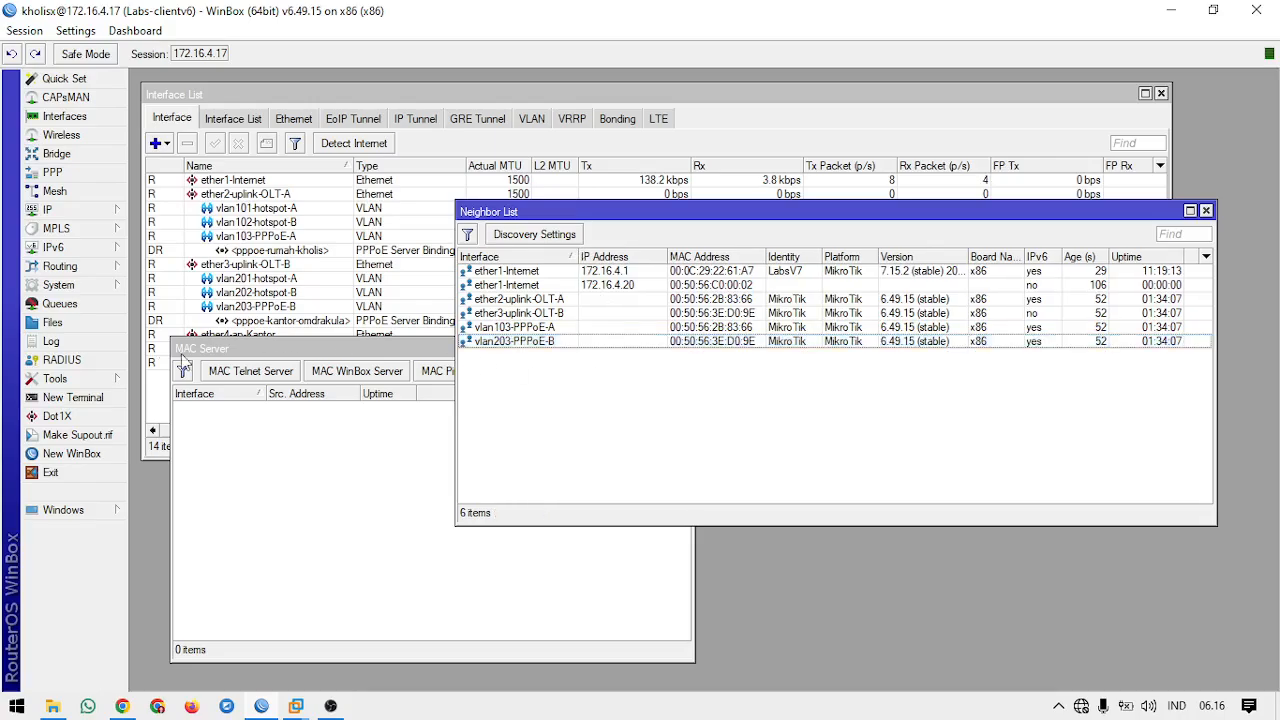
Step: Refresh the neighbors in a new WinBox login window, choose 172.16.4.1 by its IP address, and compare with the router's neighbor list
{"action": "left_click", "coordinate": [72, 453]}
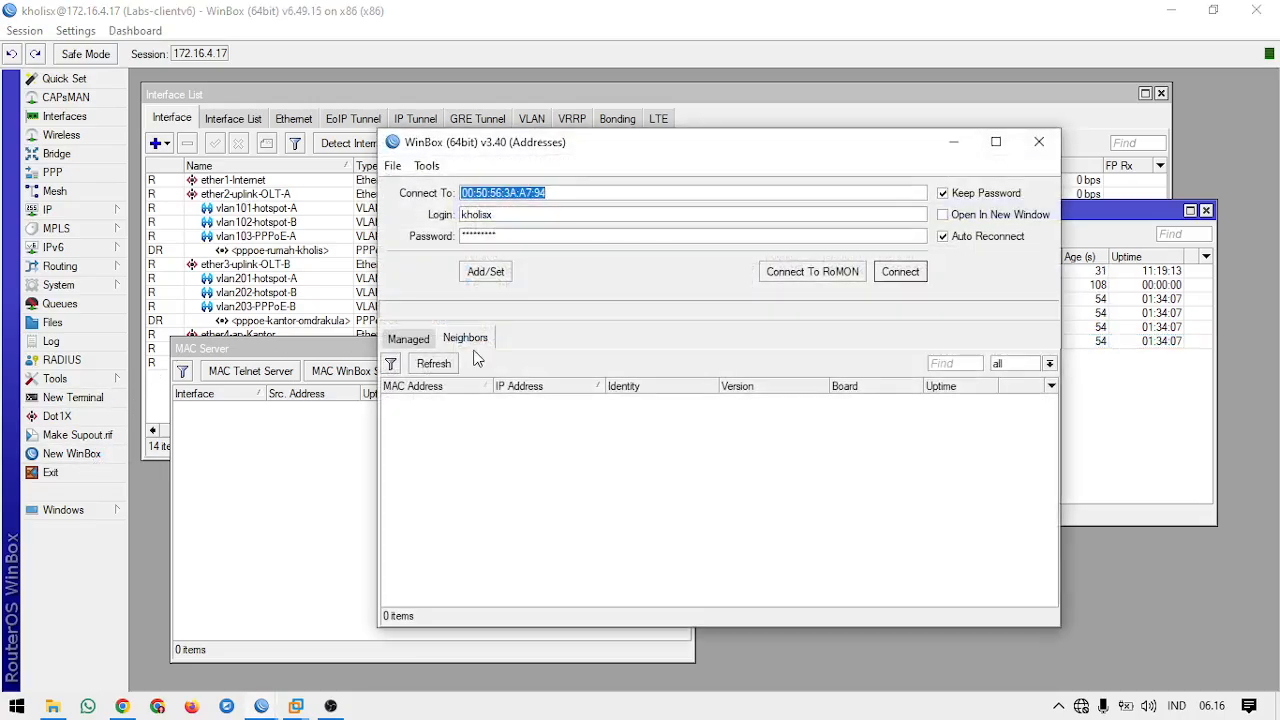
{"action": "left_click", "coordinate": [438, 364]}
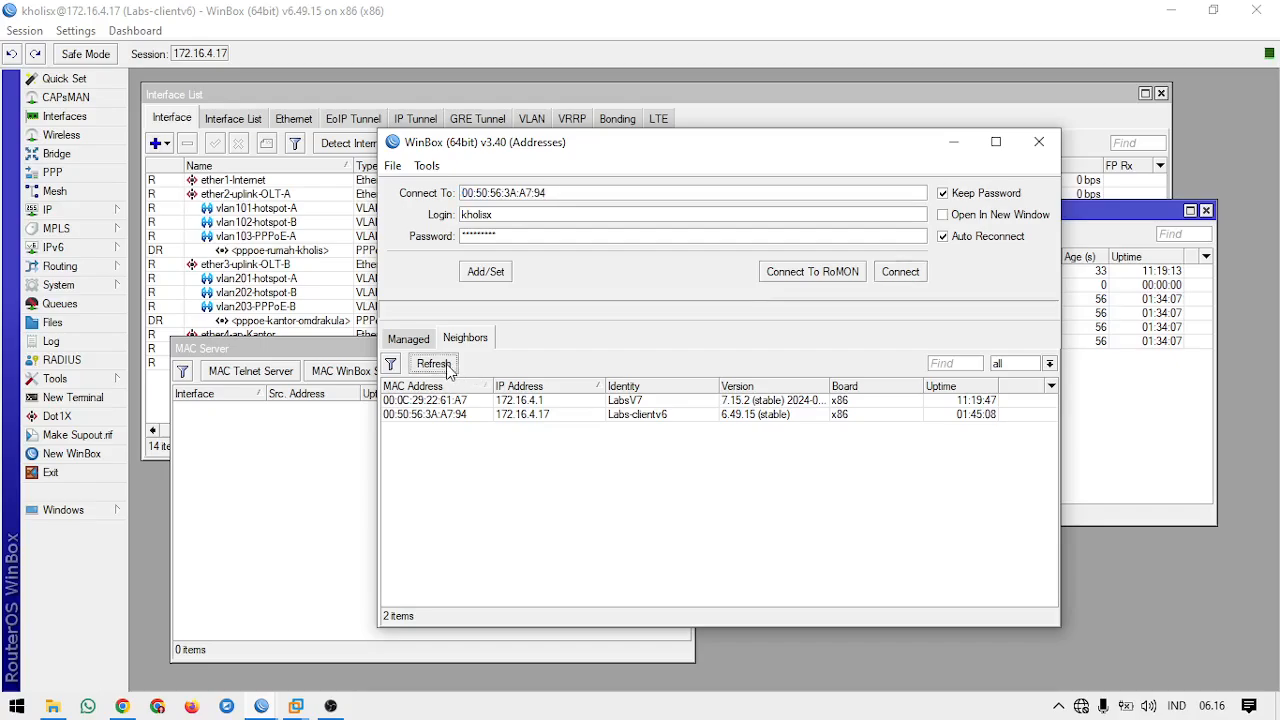
{"action": "left_click", "coordinate": [540, 401]}
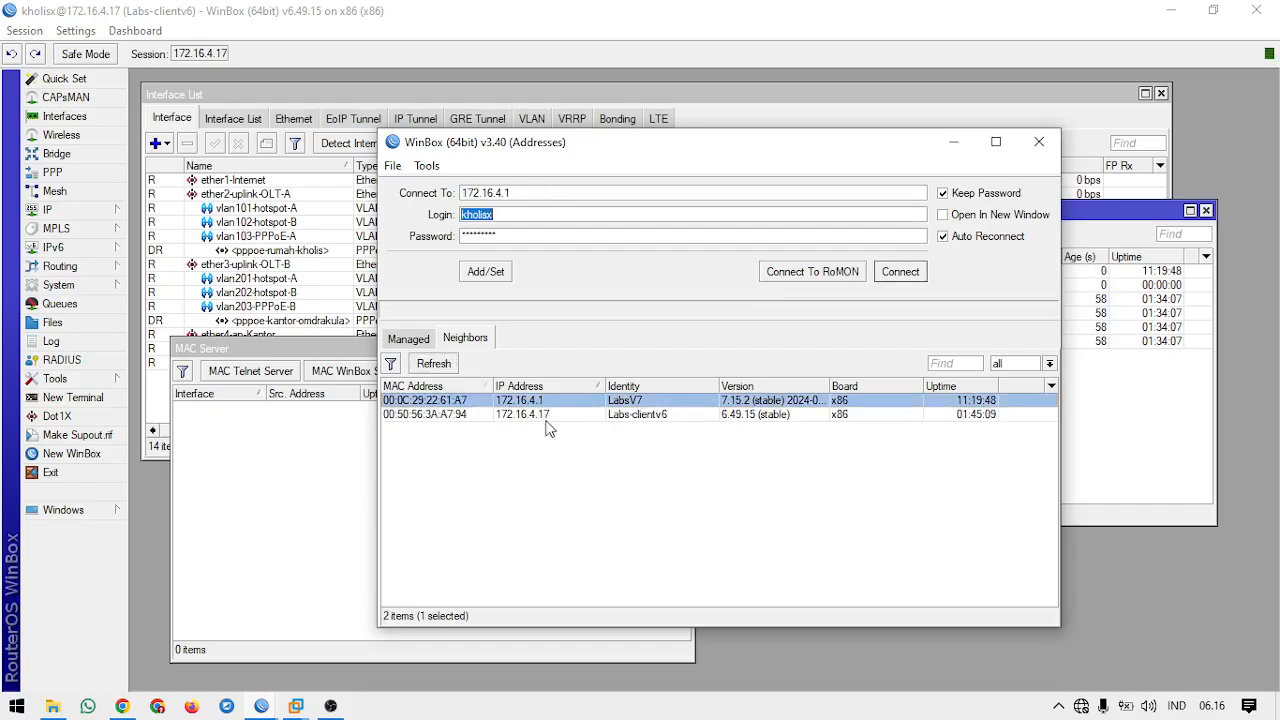
{"action": "left_click", "coordinate": [1142, 384]}
{"action": "left_click", "coordinate": [641, 284]}
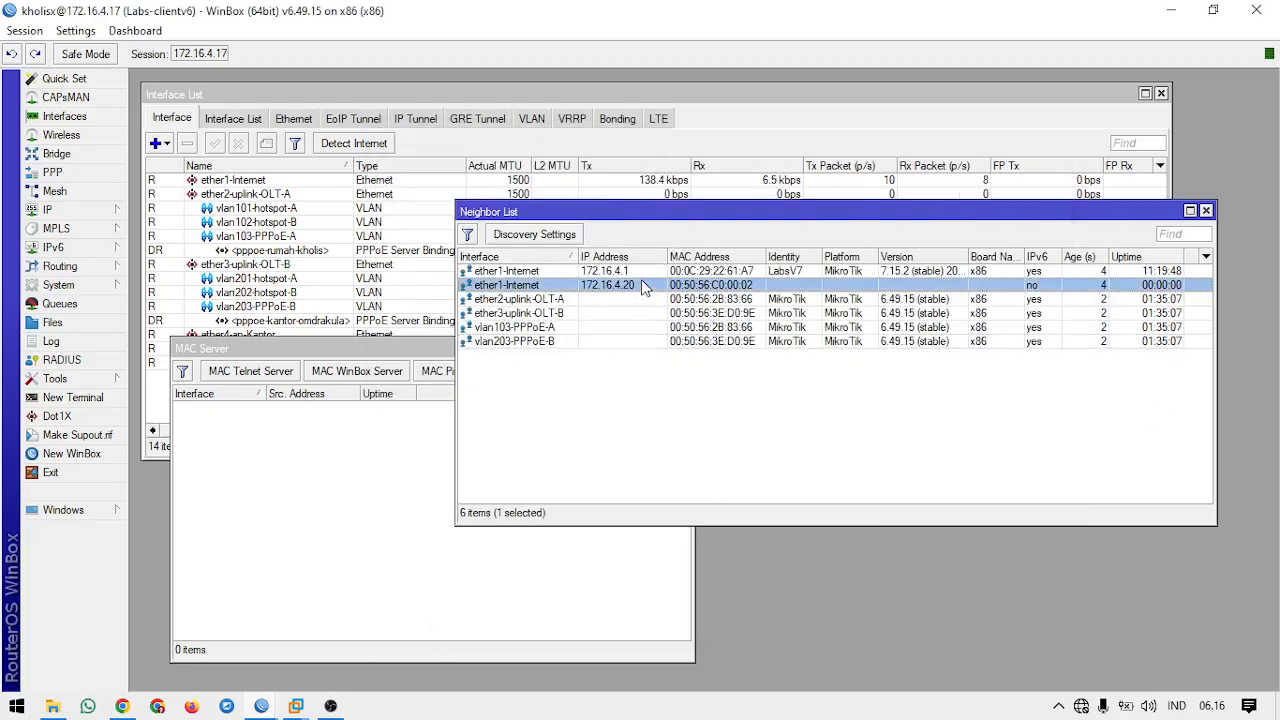
{"action": "left_click", "coordinate": [648, 327]}
{"action": "left_click", "coordinate": [655, 360]}
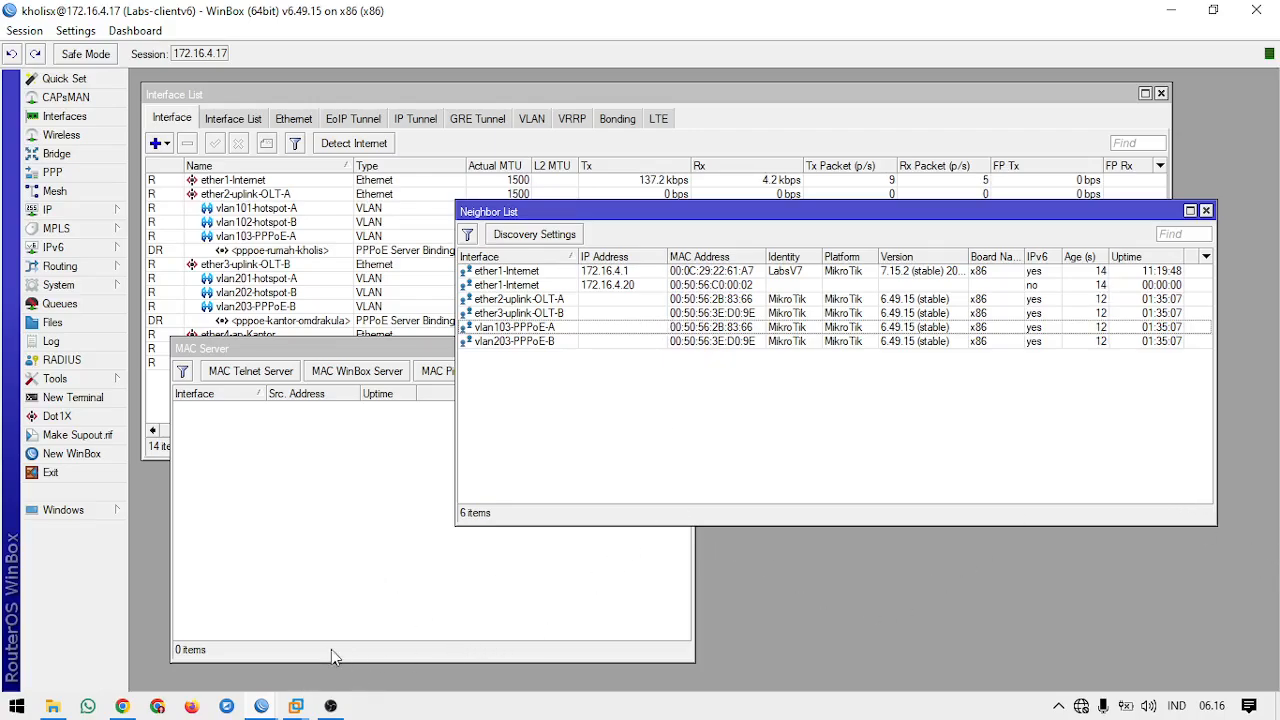
{"action": "left_click", "coordinate": [338, 706]}
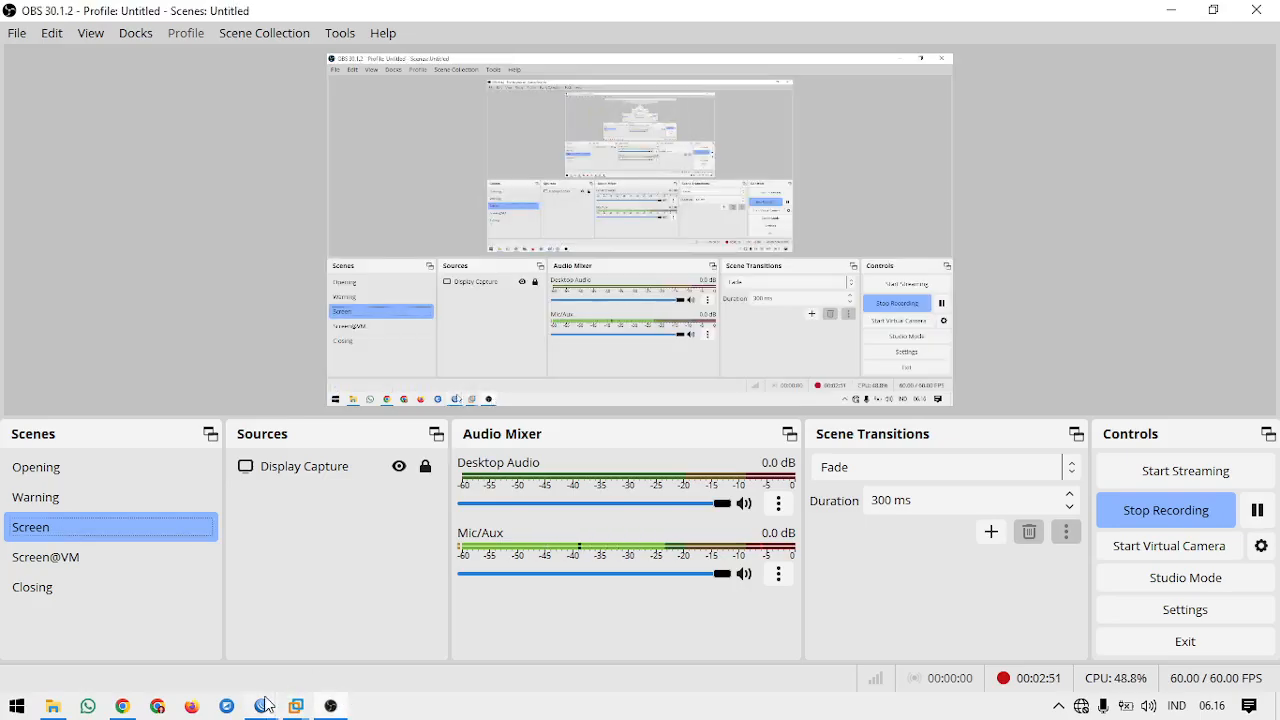
{"action": "mouse_move", "coordinate": [262, 706]}
{"action": "mouse_move", "coordinate": [345, 628]}
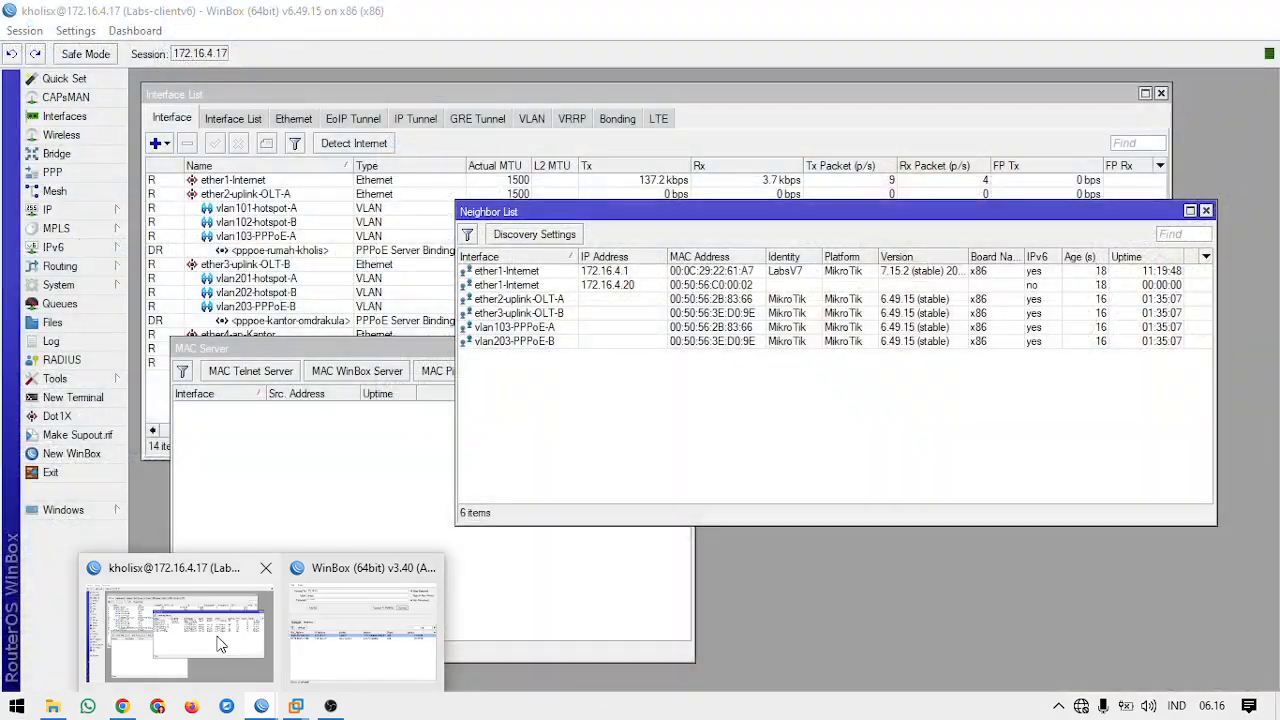
{"action": "left_click", "coordinate": [265, 655]}
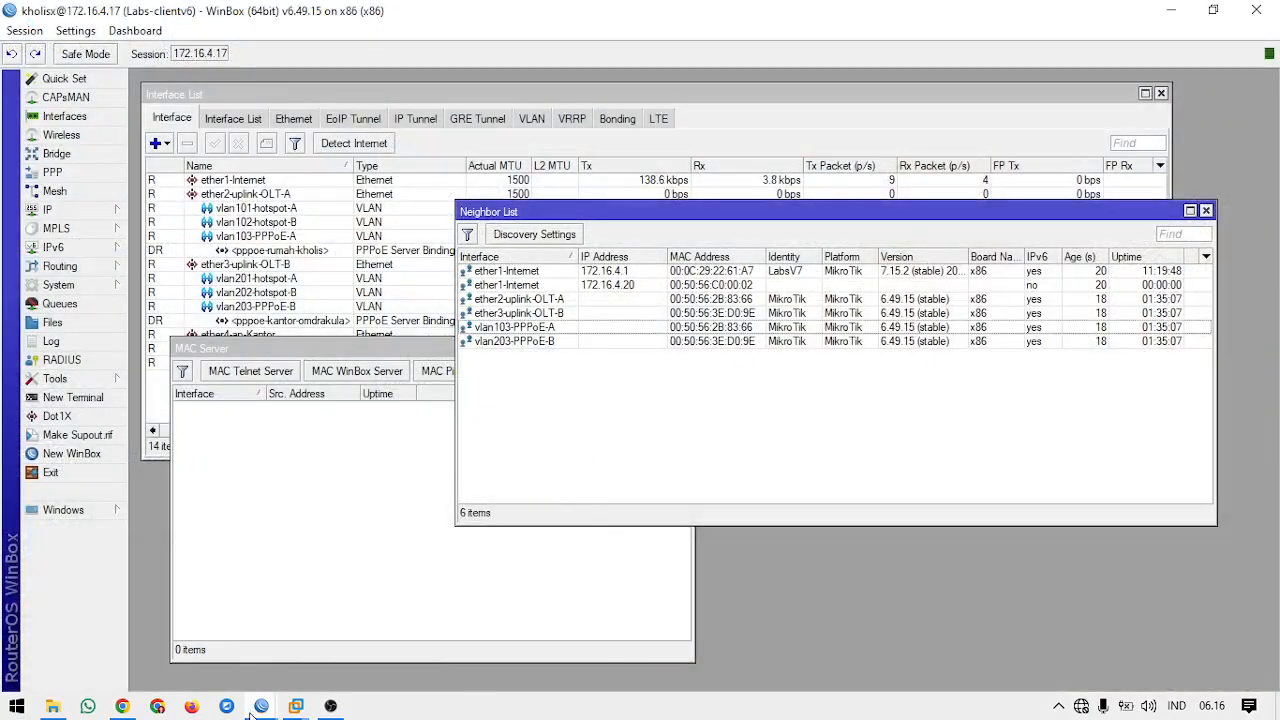
Step: Close the extra WinBox login window and bring the neighbor list and MAC Server windows in front of the Interface List
{"action": "mouse_move", "coordinate": [262, 706]}
{"action": "left_click", "coordinate": [383, 628]}
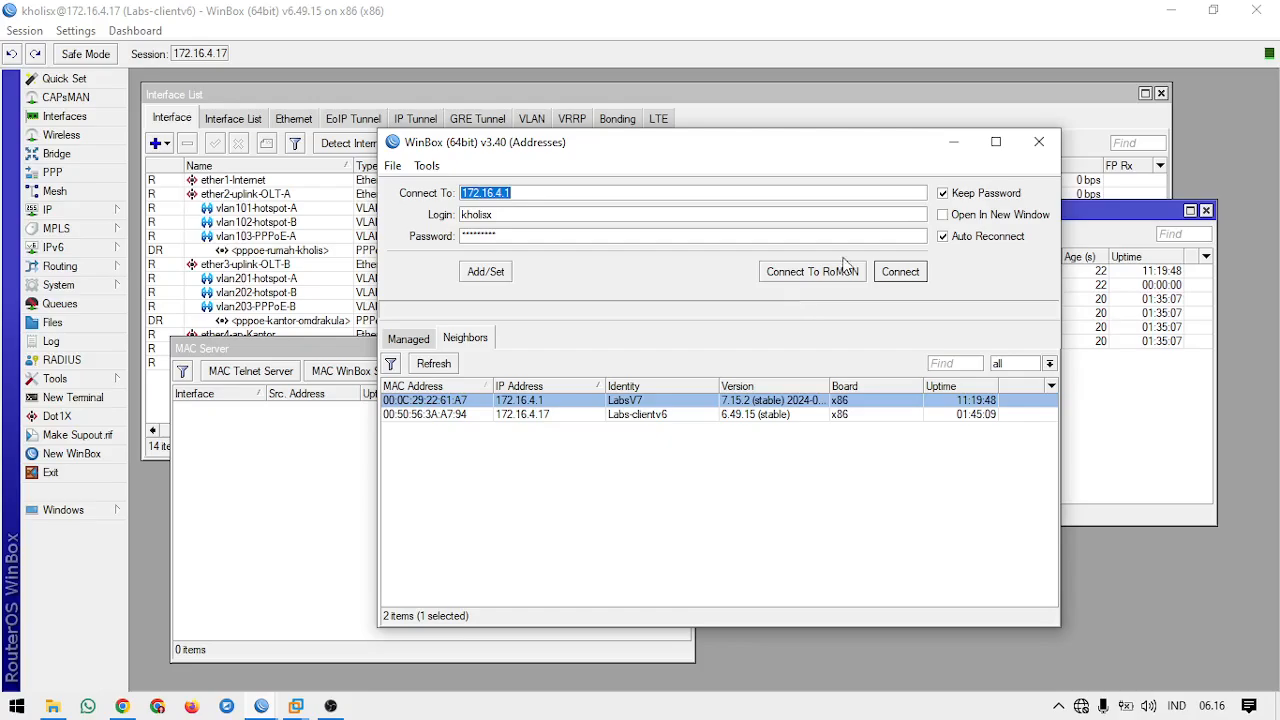
{"action": "left_click", "coordinate": [1039, 142]}
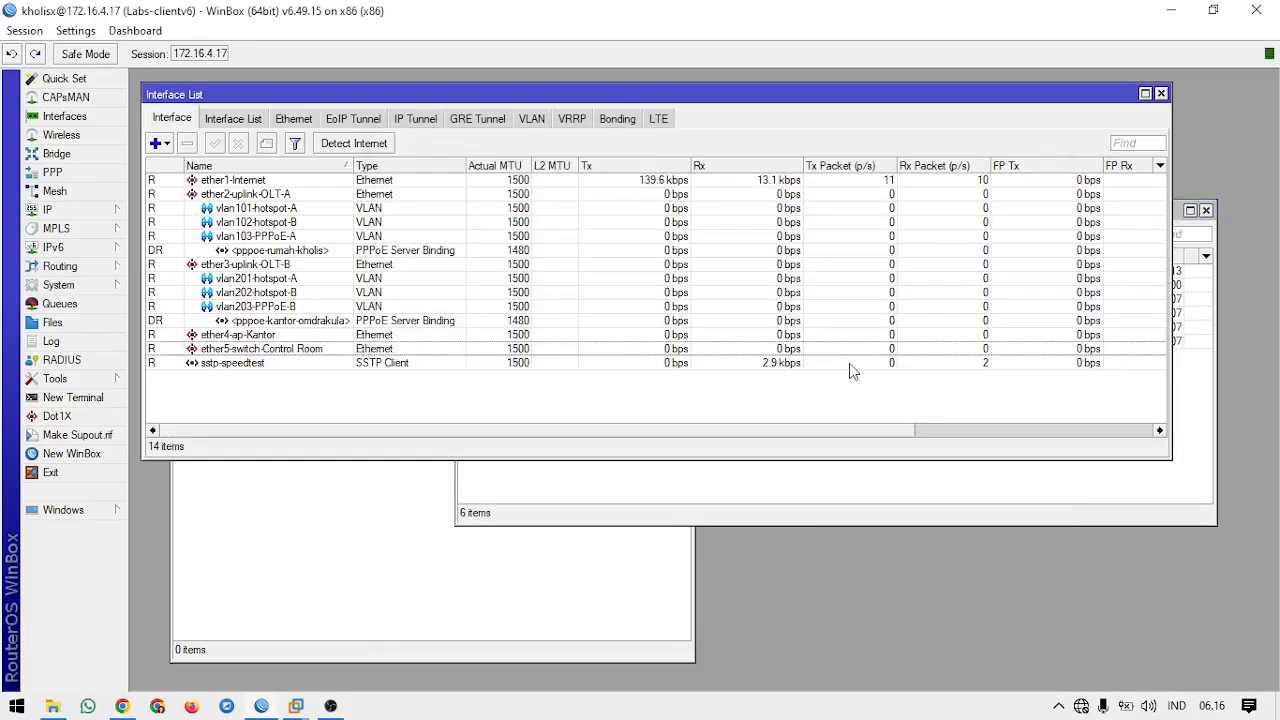
{"action": "left_click", "coordinate": [820, 495]}
{"action": "left_click", "coordinate": [566, 600]}
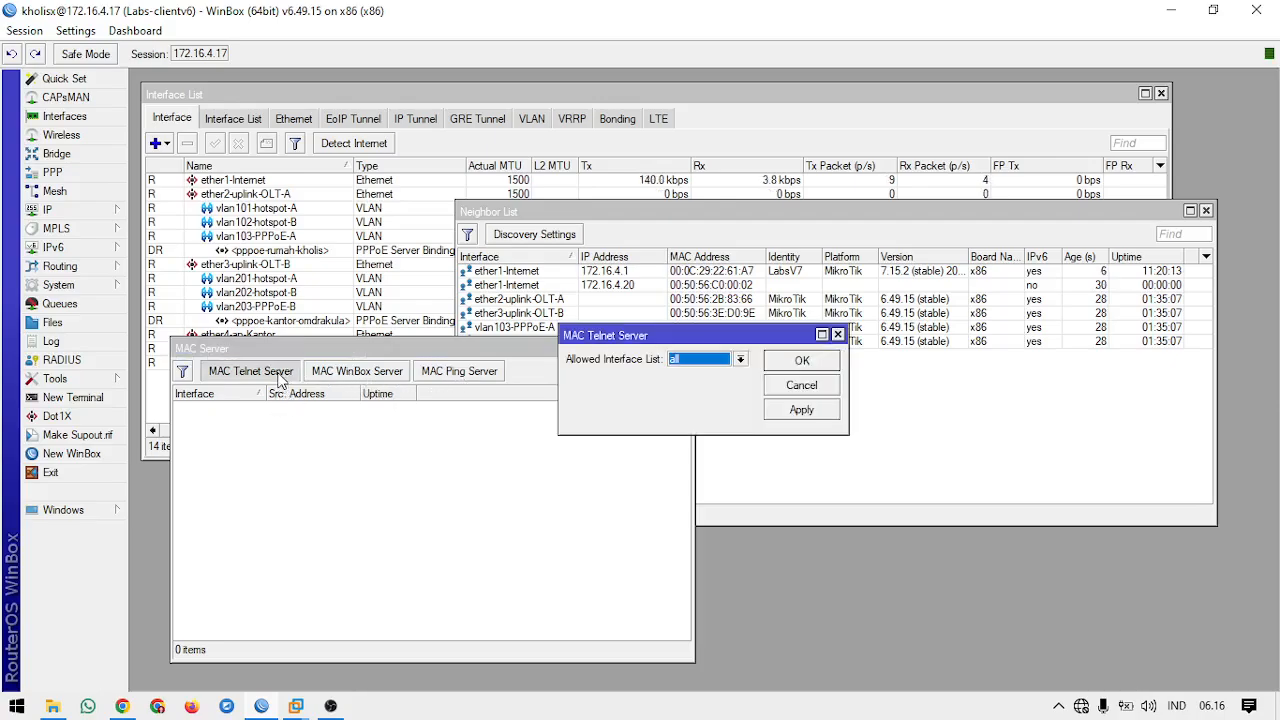
Step: Check the MAC Telnet Server's allowed interface list, and try a MAC Telnet session to neighbor LabsV7 on ether1-Internet
{"action": "left_click", "coordinate": [280, 378]}
{"action": "left_click", "coordinate": [838, 334]}
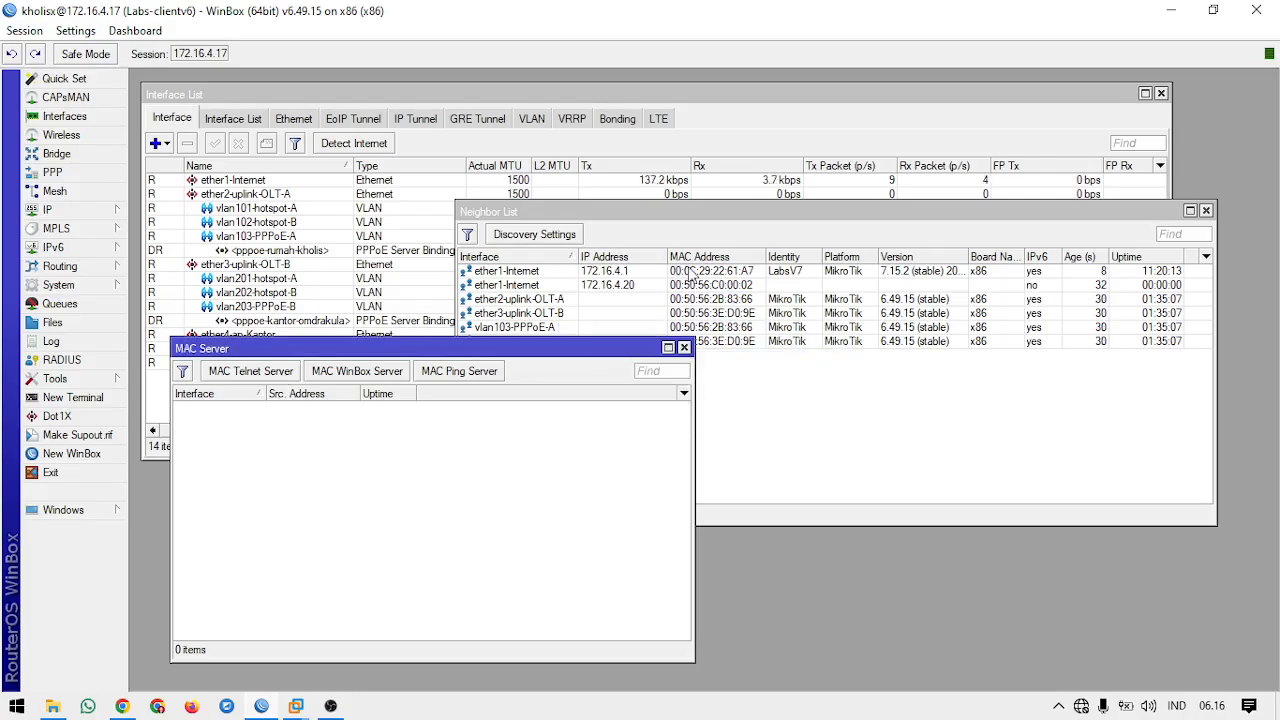
{"action": "left_click", "coordinate": [682, 272]}
{"action": "left_click", "coordinate": [712, 285]}
{"action": "left_click", "coordinate": [721, 271]}
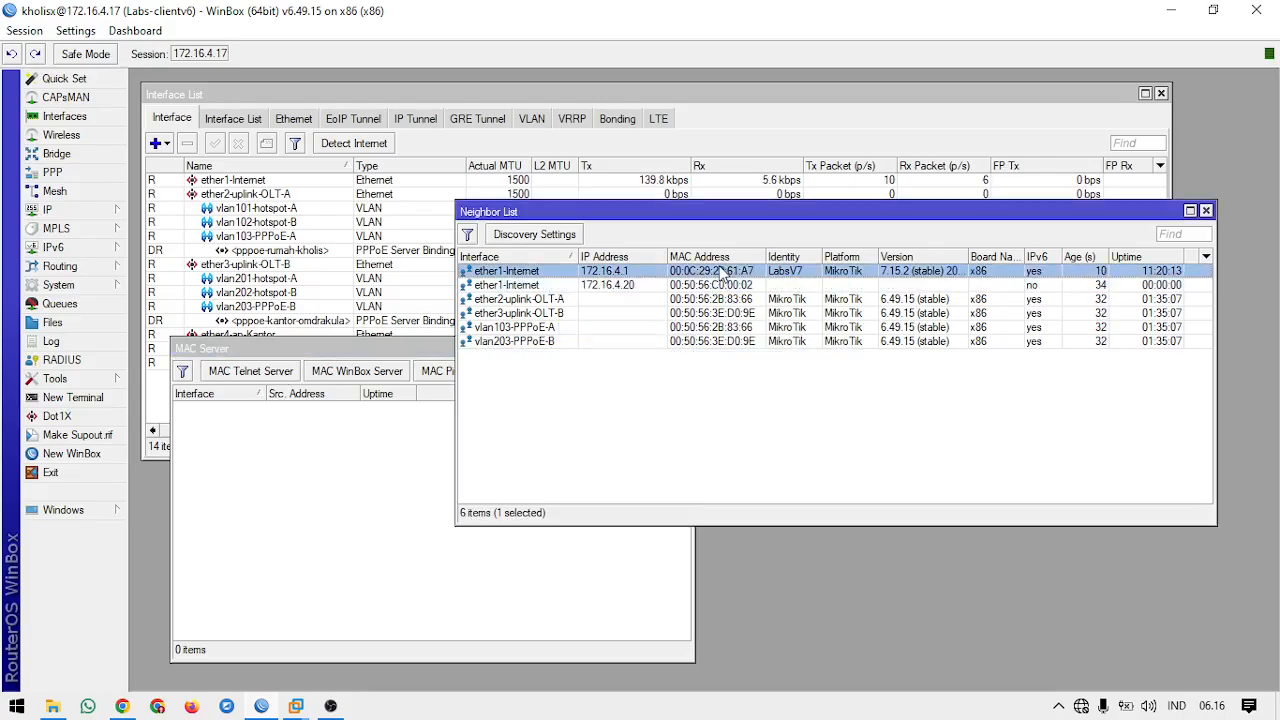
{"action": "right_click", "coordinate": [722, 271]}
{"action": "left_click", "coordinate": [808, 463]}
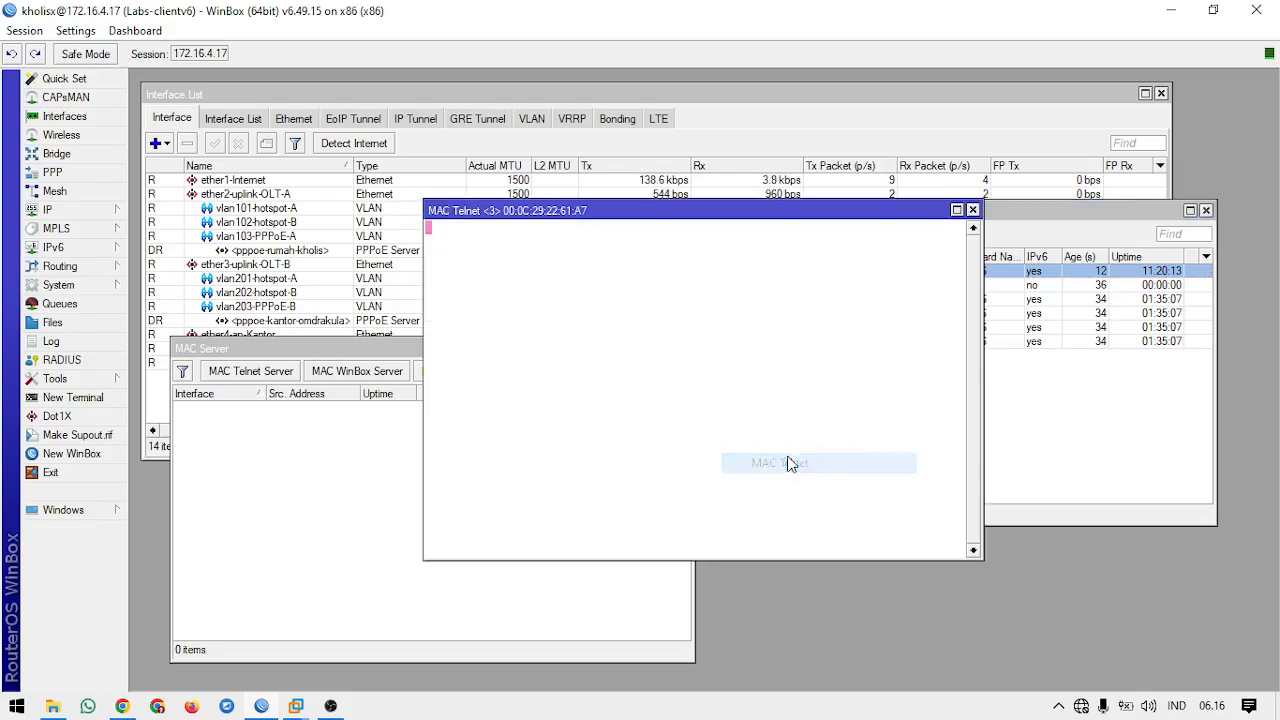
{"action": "left_click", "coordinate": [972, 210]}
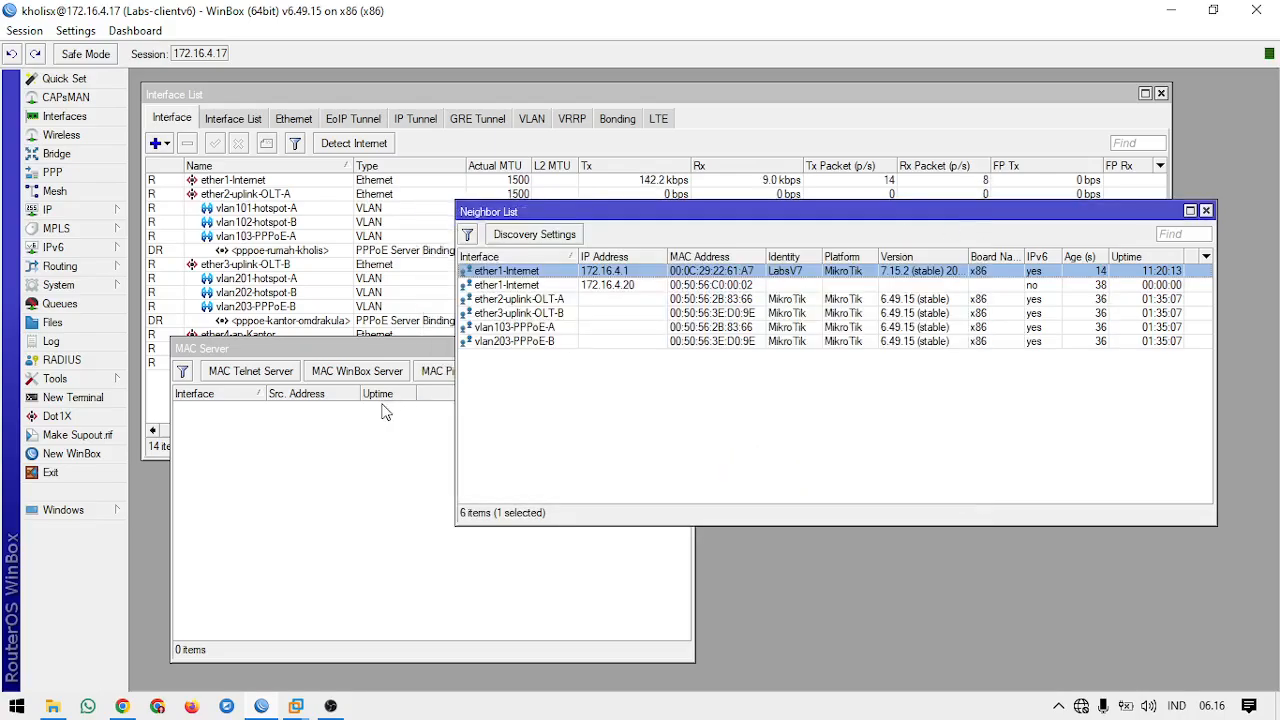
Step: Connect to Labs-clientv6 by its MAC address from a new WinBox login window, and close that session
{"action": "left_click", "coordinate": [370, 457]}
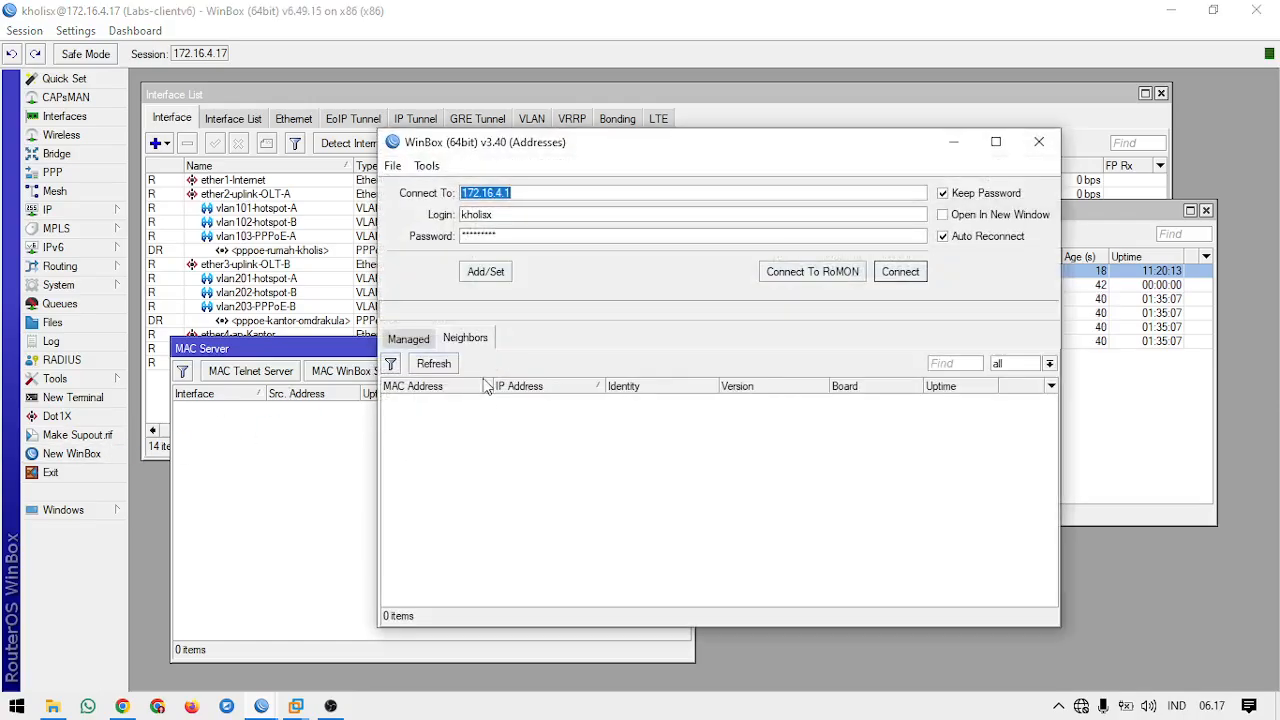
{"action": "left_click", "coordinate": [445, 414]}
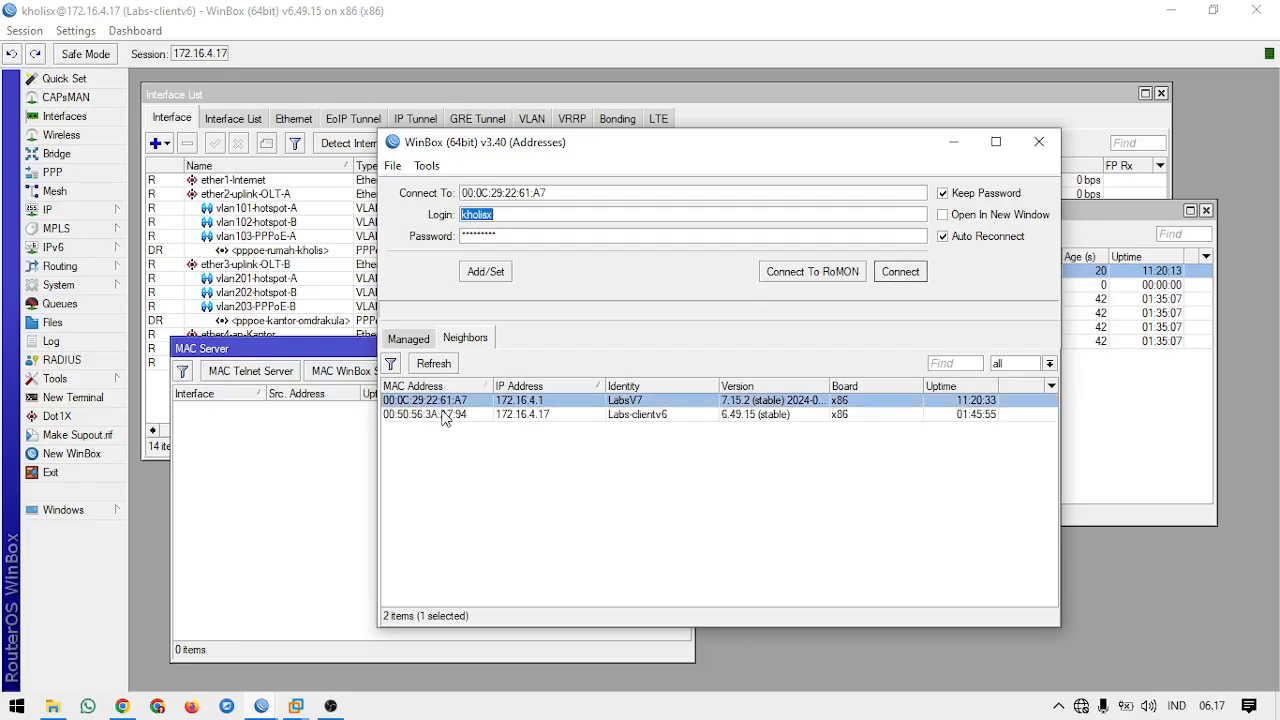
{"action": "left_click", "coordinate": [900, 271]}
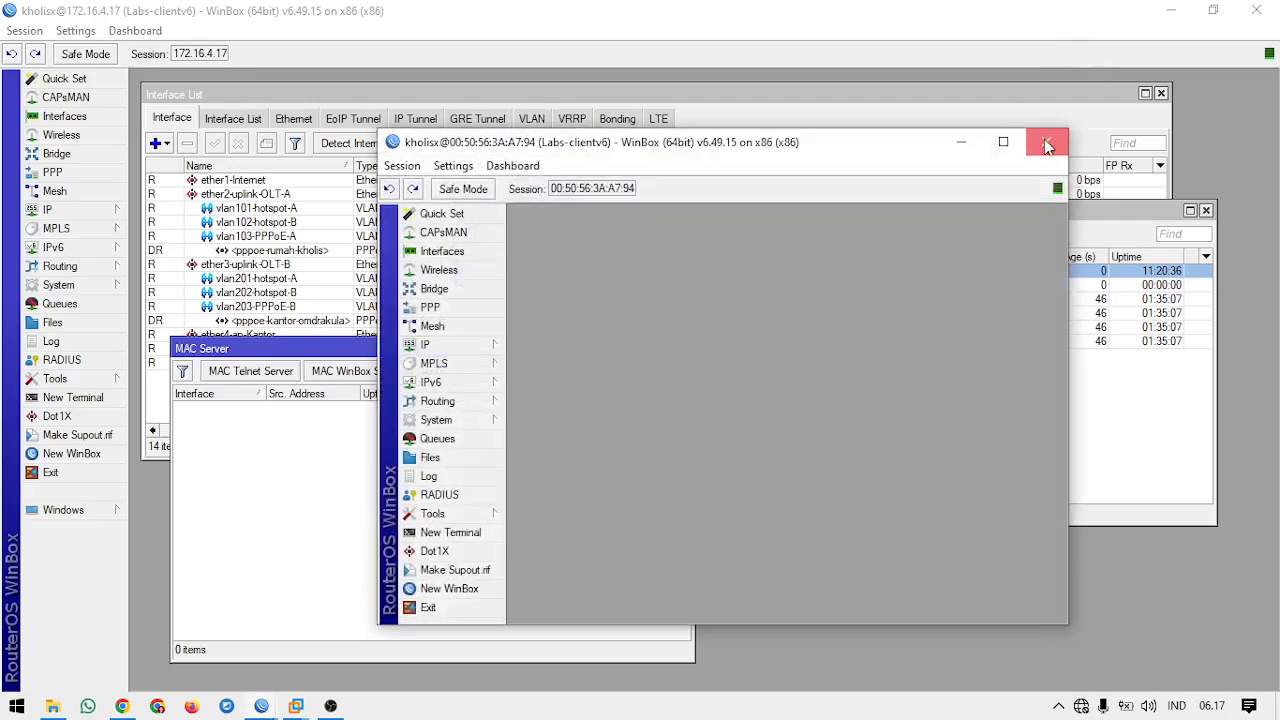
{"action": "left_click", "coordinate": [1045, 142]}
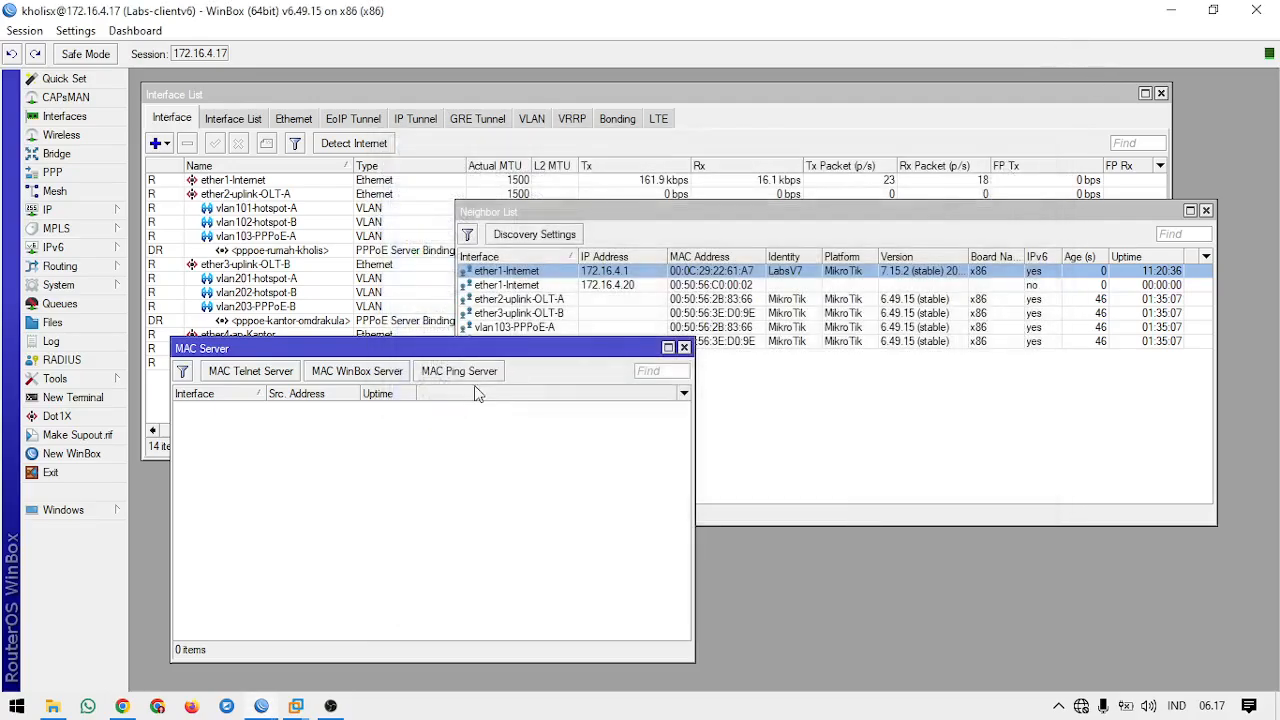
Step: Run a MAC Ping to neighbor LabsV7 at 172.16.4.1 from the neighbor list, and close the Ping window
{"action": "left_click", "coordinate": [632, 280]}
{"action": "left_click", "coordinate": [630, 285]}
{"action": "left_click", "coordinate": [626, 272]}
{"action": "right_click", "coordinate": [626, 272]}
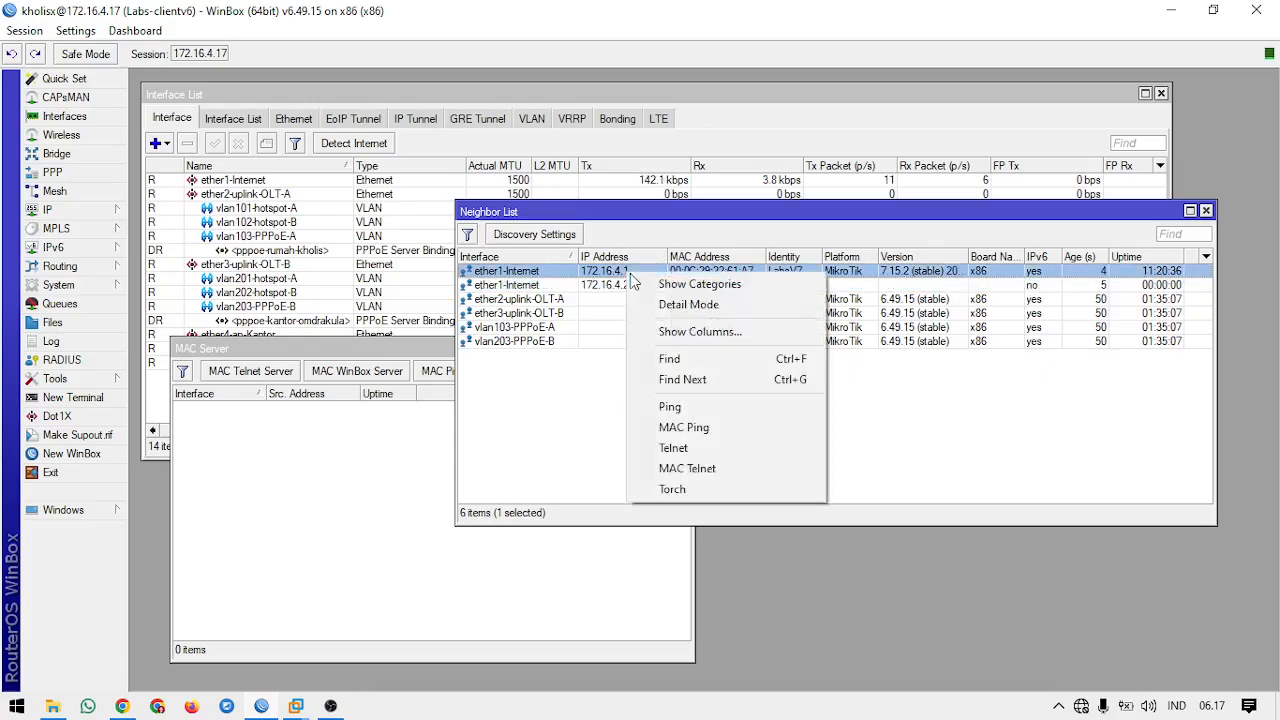
{"action": "left_click", "coordinate": [694, 425]}
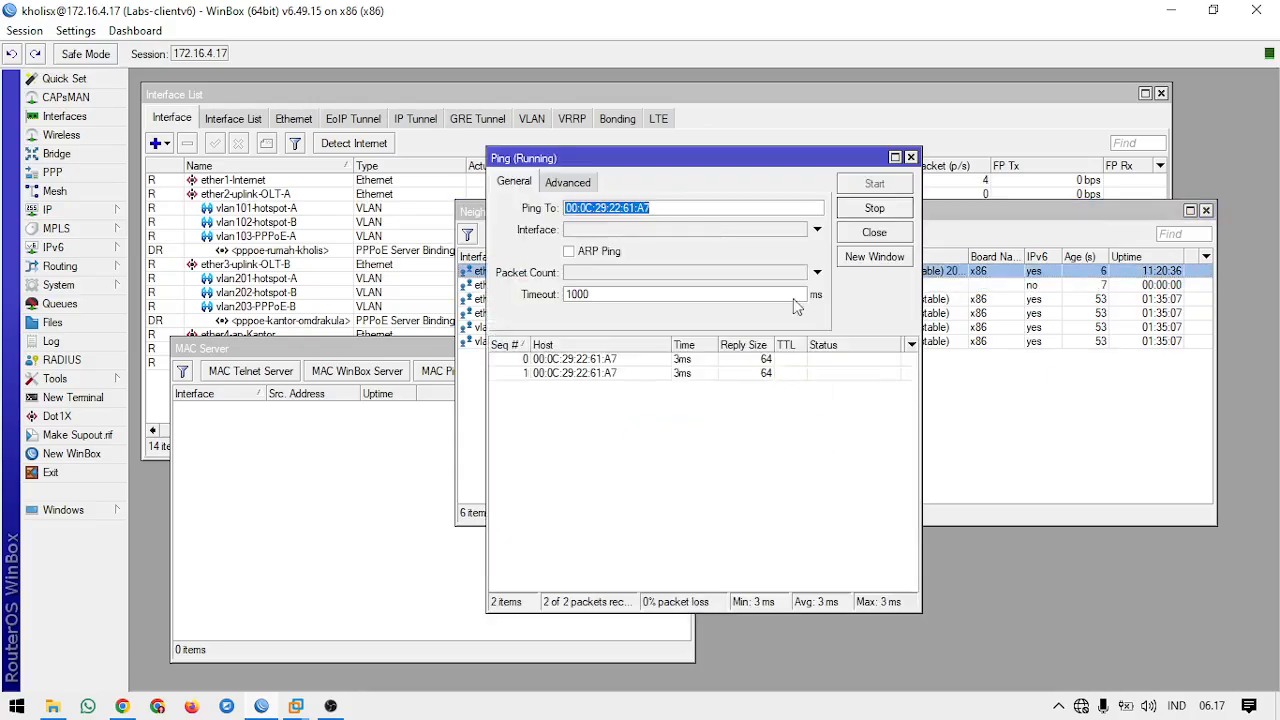
{"action": "left_click", "coordinate": [910, 157]}
{"action": "left_click", "coordinate": [918, 408]}
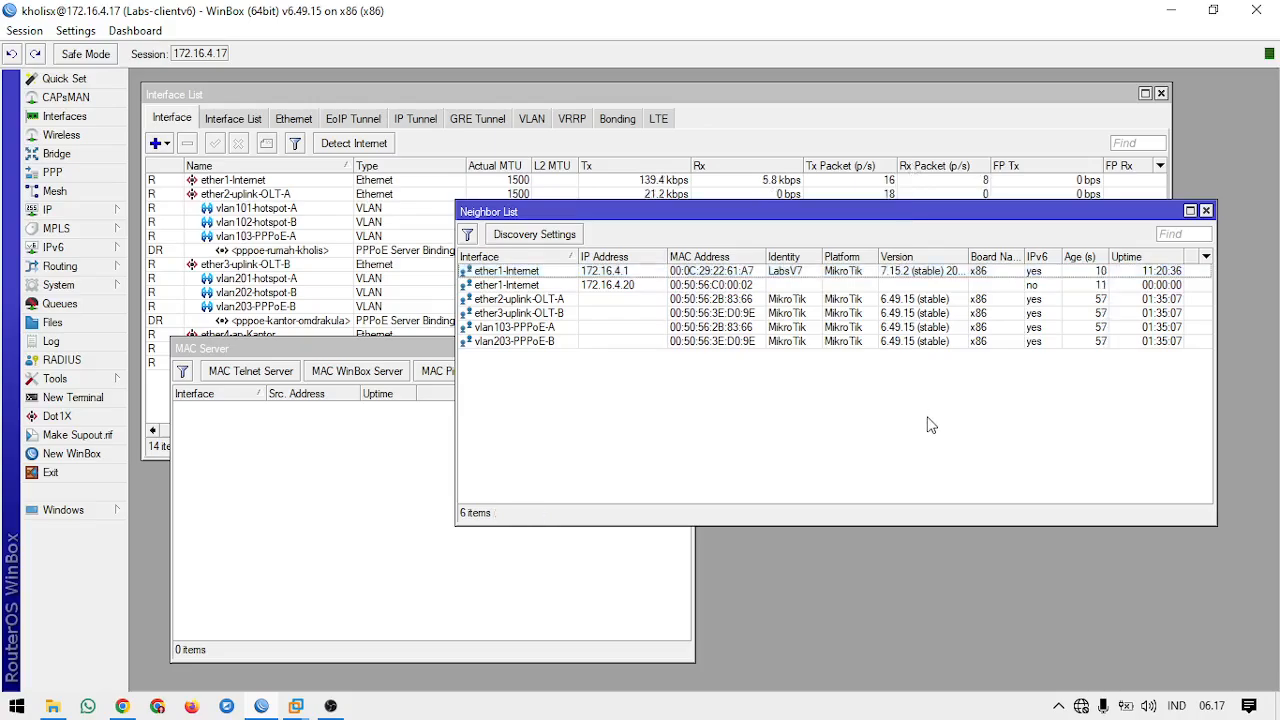
{"action": "double_click", "coordinate": [752, 213]}
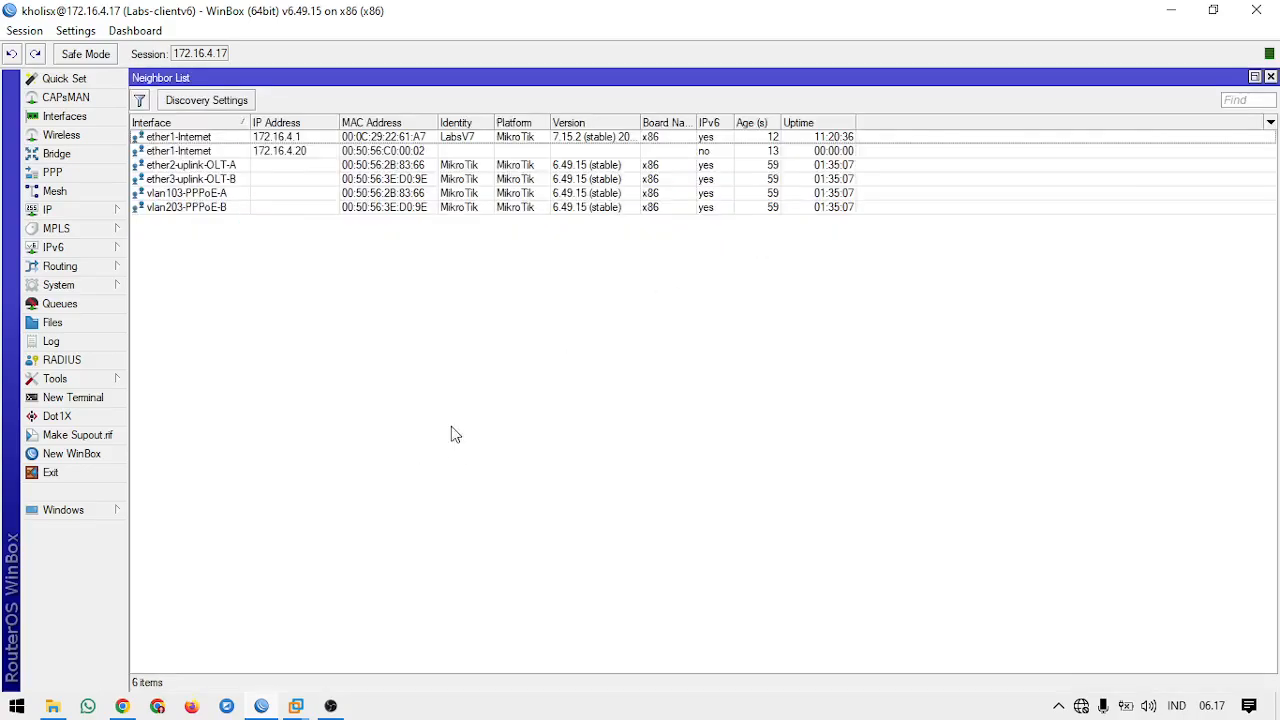
{"action": "left_click", "coordinate": [1254, 77]}
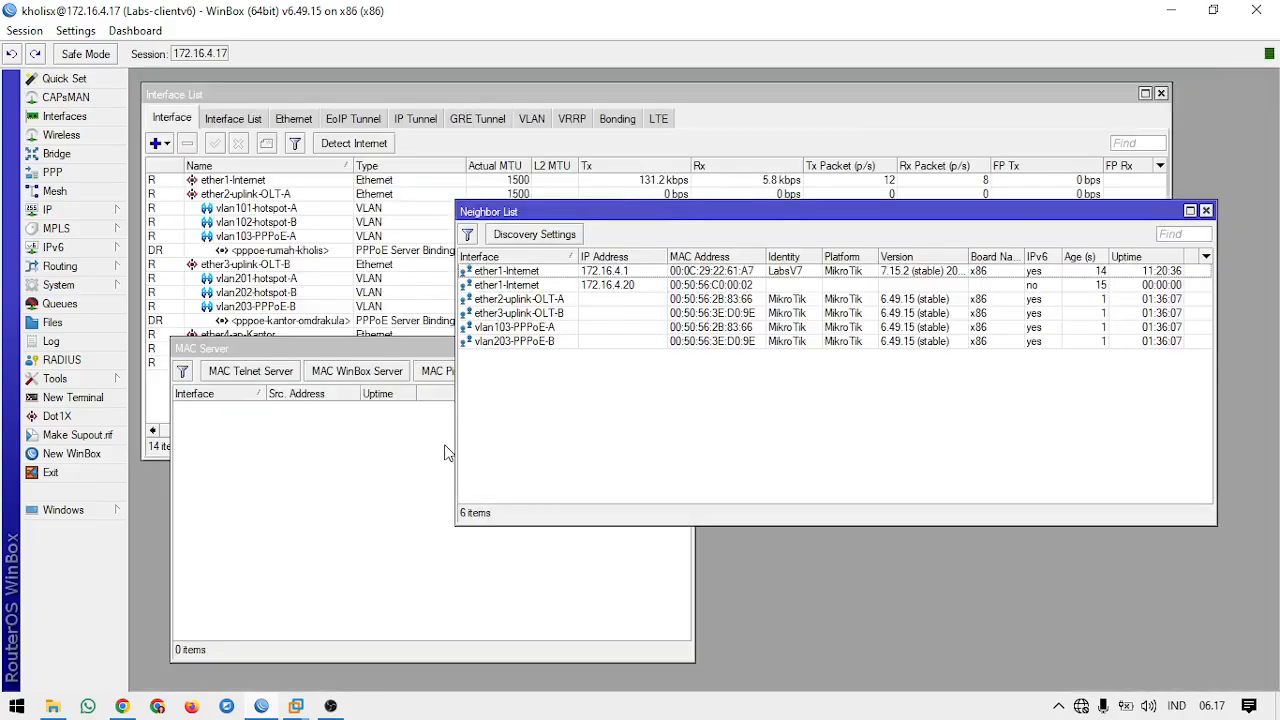
{"action": "left_click", "coordinate": [412, 452]}
Step: Review the allowed interface lists of the MAC Telnet and MAC WinBox servers and the MAC Ping Server setting
{"action": "left_click", "coordinate": [251, 371]}
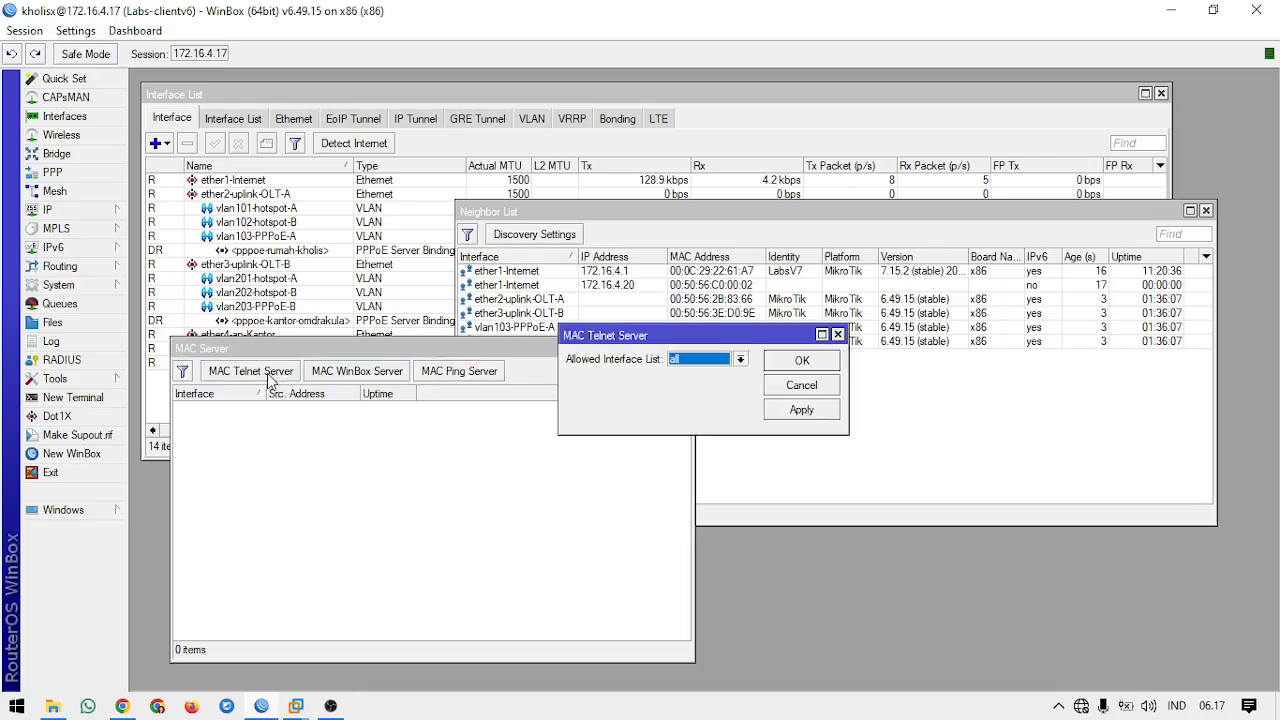
{"action": "left_click", "coordinate": [815, 362]}
{"action": "left_click", "coordinate": [406, 372]}
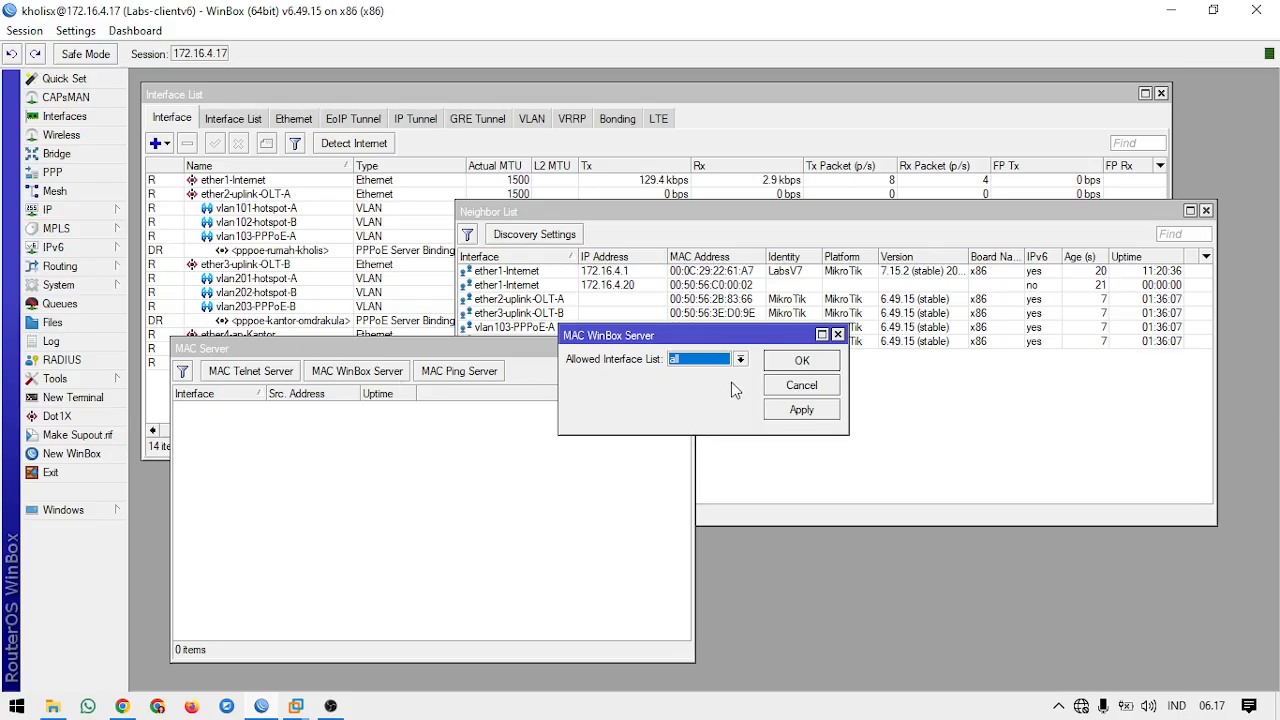
{"action": "left_click", "coordinate": [838, 334]}
{"action": "left_click", "coordinate": [495, 378]}
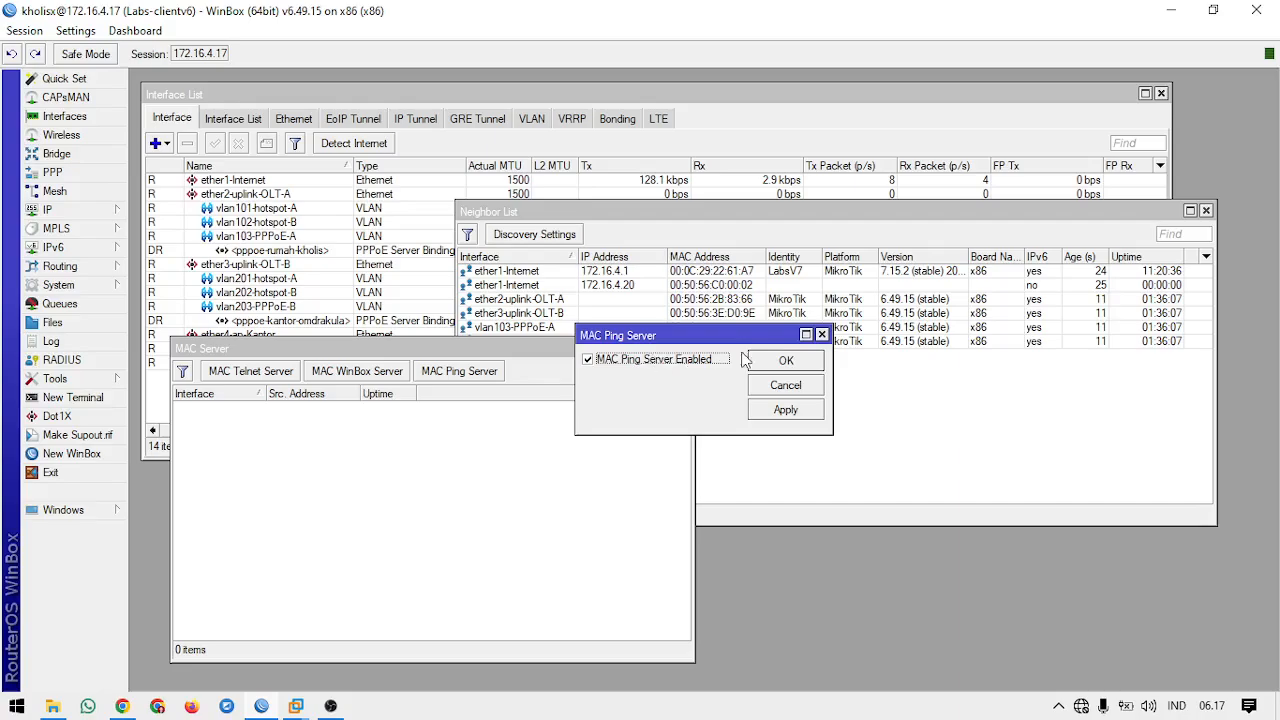
{"action": "left_click", "coordinate": [822, 334]}
Step: Review the neighbor Discovery Settings and their available interface list options, and close them without applying a change
{"action": "left_click", "coordinate": [588, 240]}
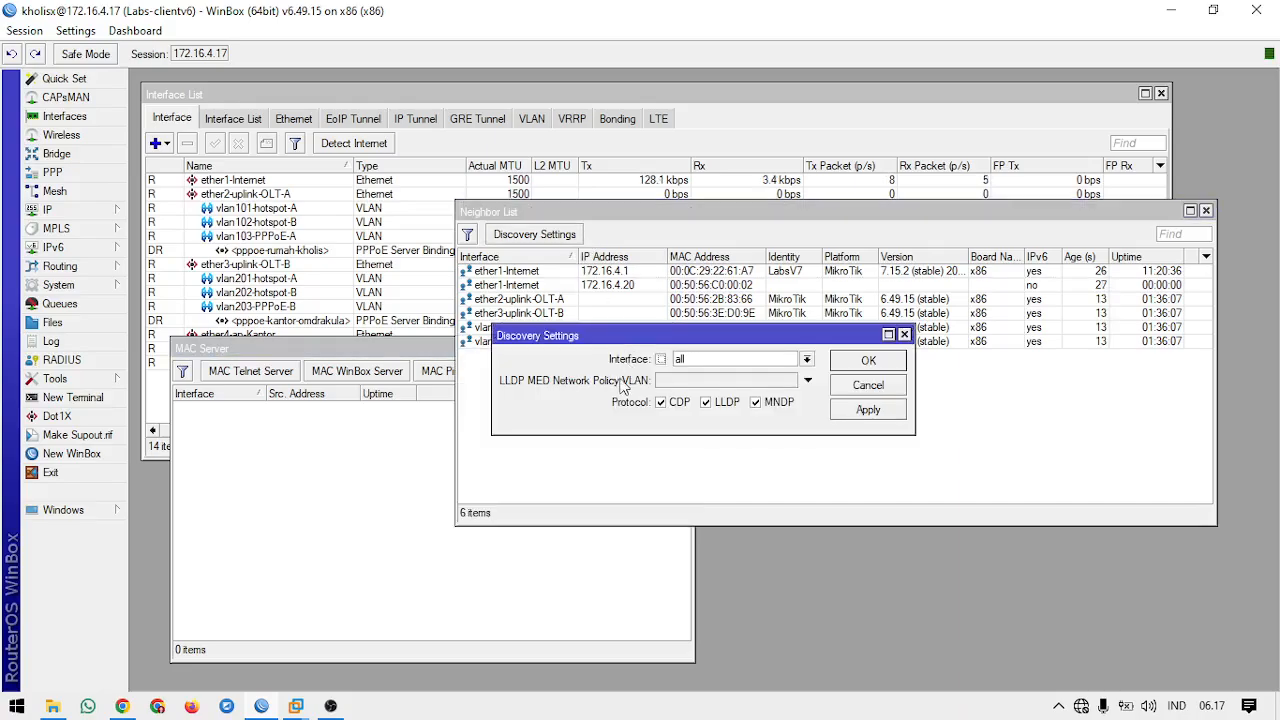
{"action": "left_click", "coordinate": [707, 360]}
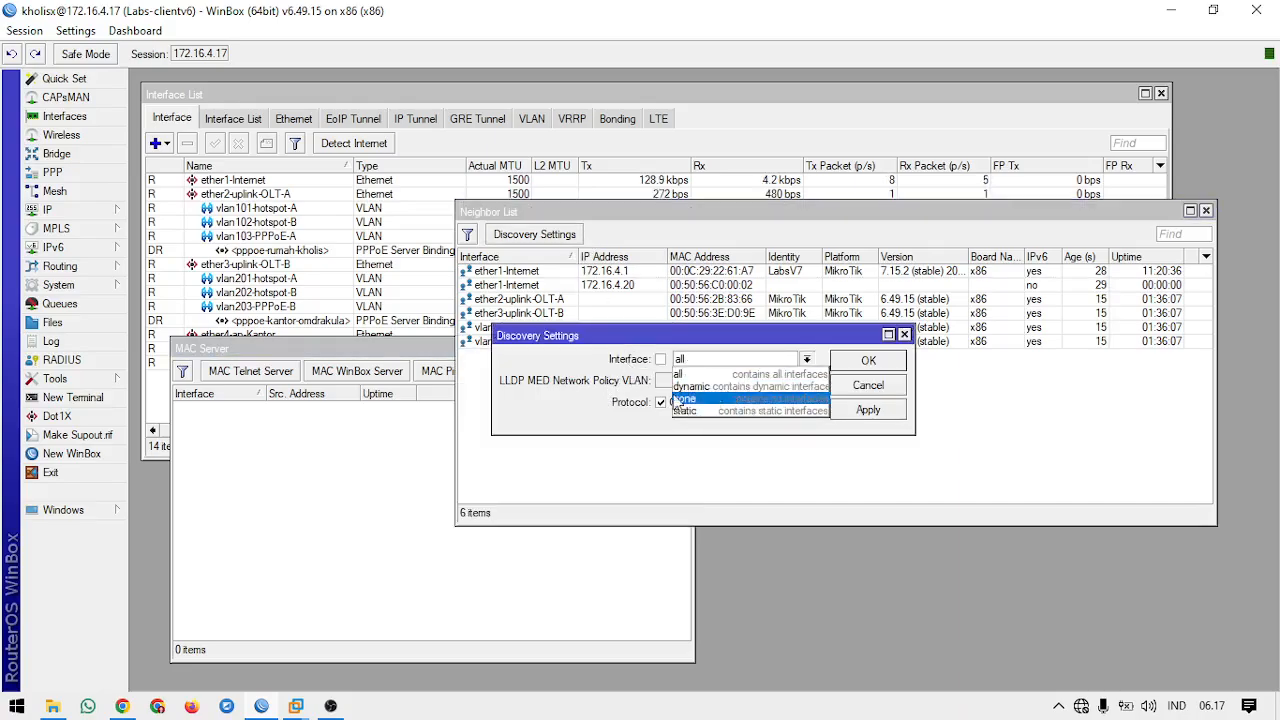
{"action": "left_click", "coordinate": [907, 338]}
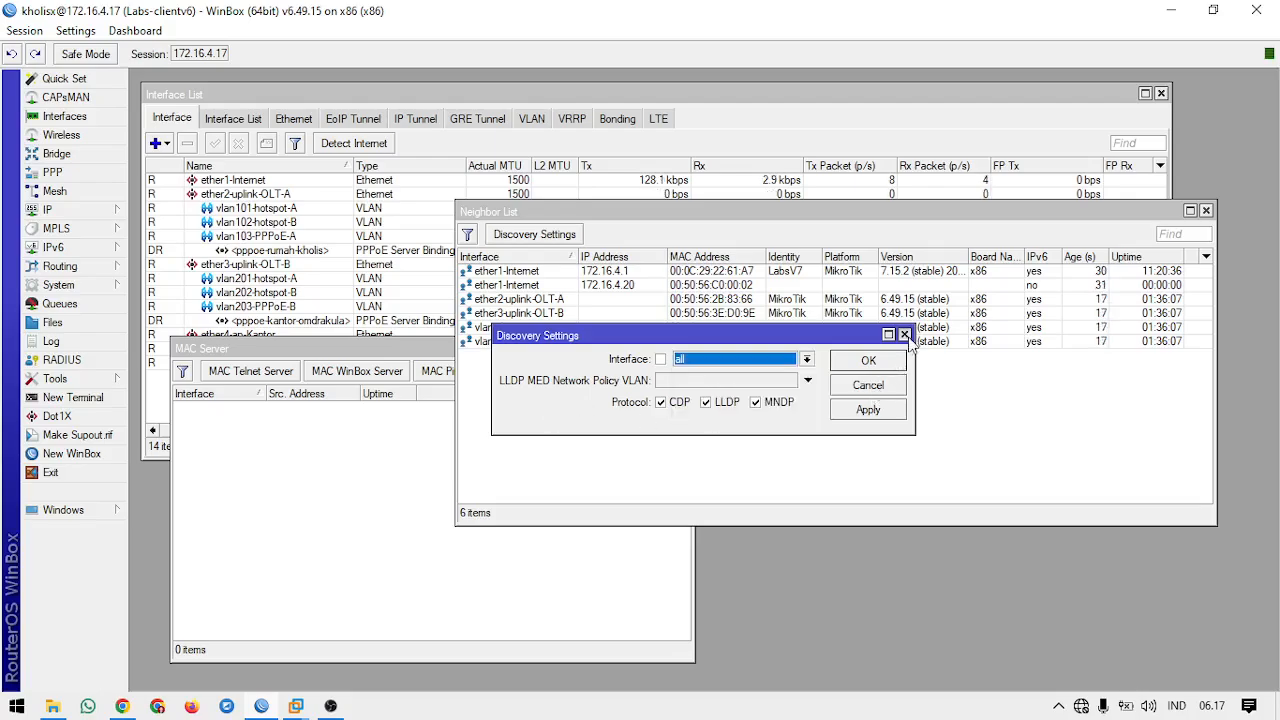
{"action": "left_click", "coordinate": [905, 336]}
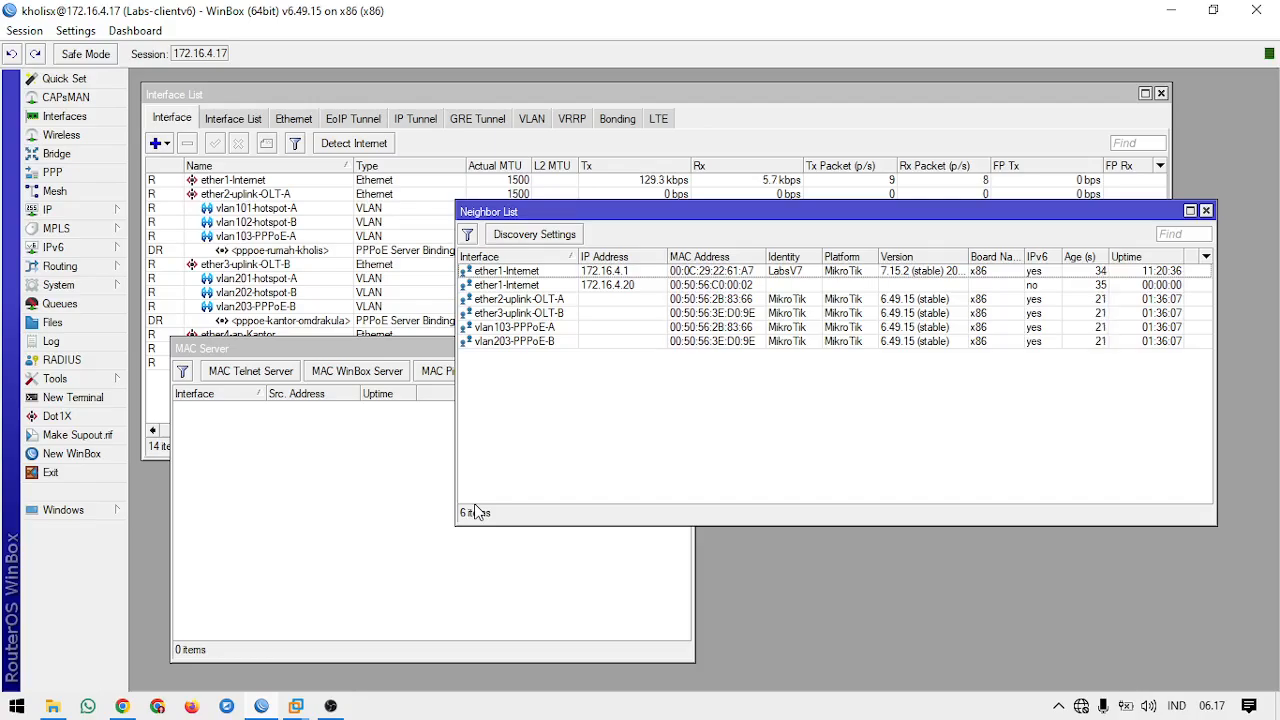
Step: Inspect the defined interface lists and the form for adding a new list, and close both without creating one
{"action": "left_click", "coordinate": [250, 119]}
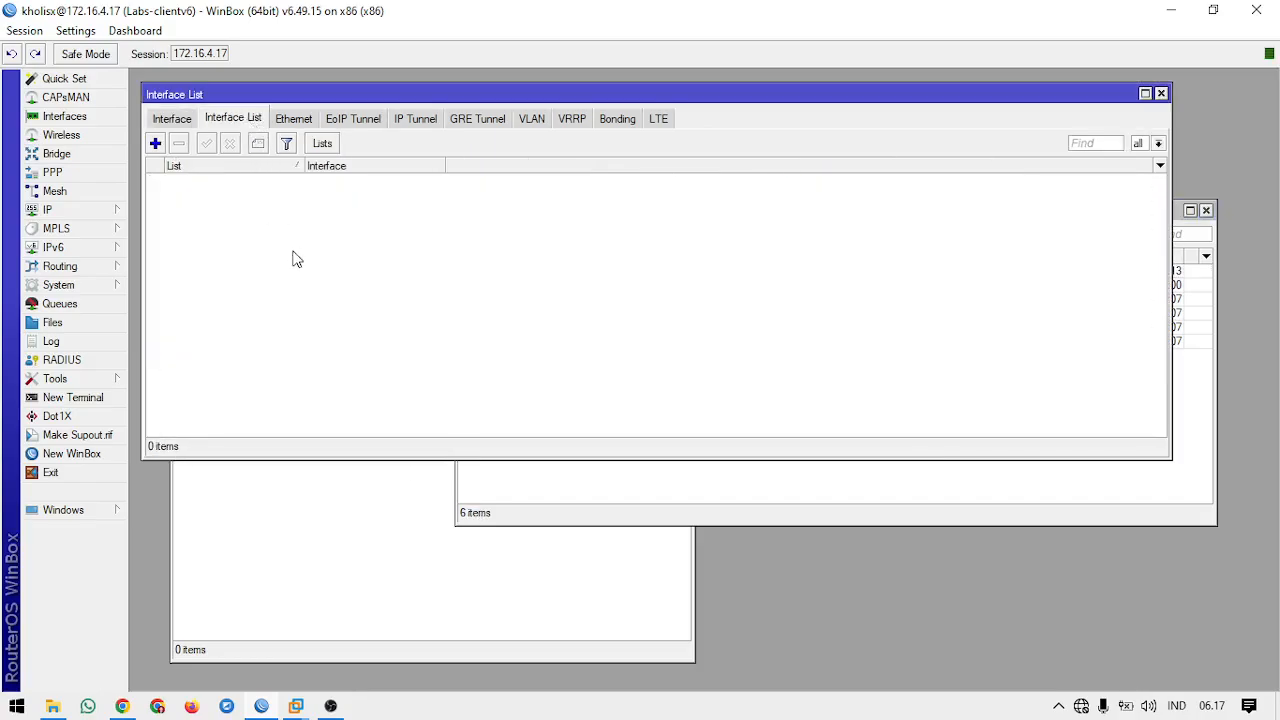
{"action": "left_click", "coordinate": [322, 143]}
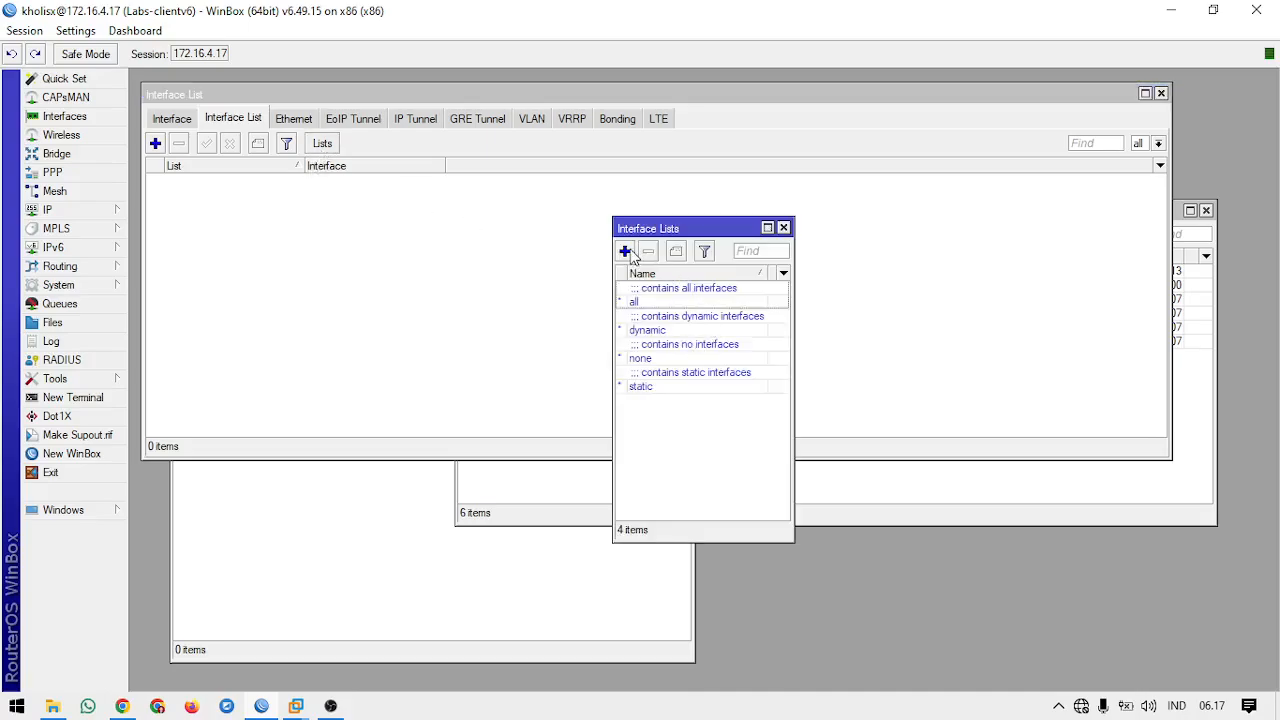
{"action": "left_click", "coordinate": [624, 251]}
{"action": "left_click", "coordinate": [805, 298]}
{"action": "left_click", "coordinate": [783, 228]}
Step: Switch the Interface List window back to all interfaces, and bring the neighbor list and MAC Server windows in front of it
{"action": "left_click", "coordinate": [867, 500]}
{"action": "left_click", "coordinate": [502, 608]}
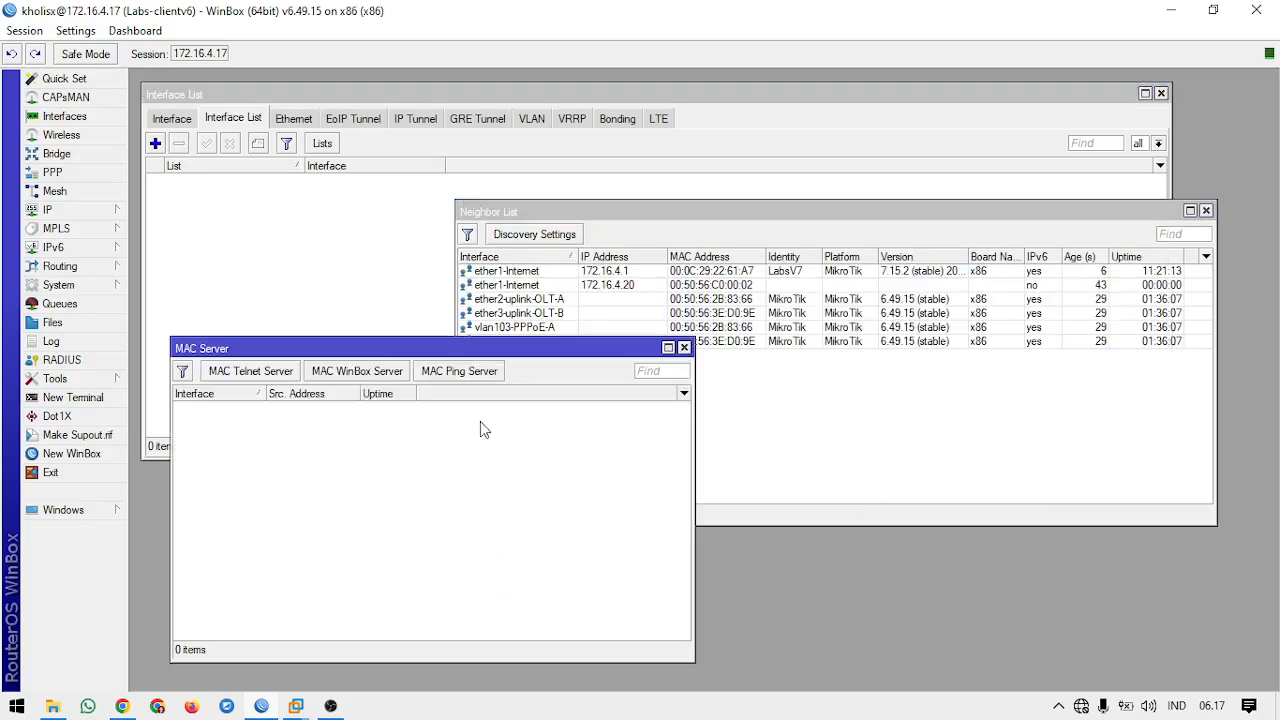
{"action": "left_click", "coordinate": [185, 119]}
{"action": "left_click", "coordinate": [767, 509]}
{"action": "left_click", "coordinate": [556, 561]}
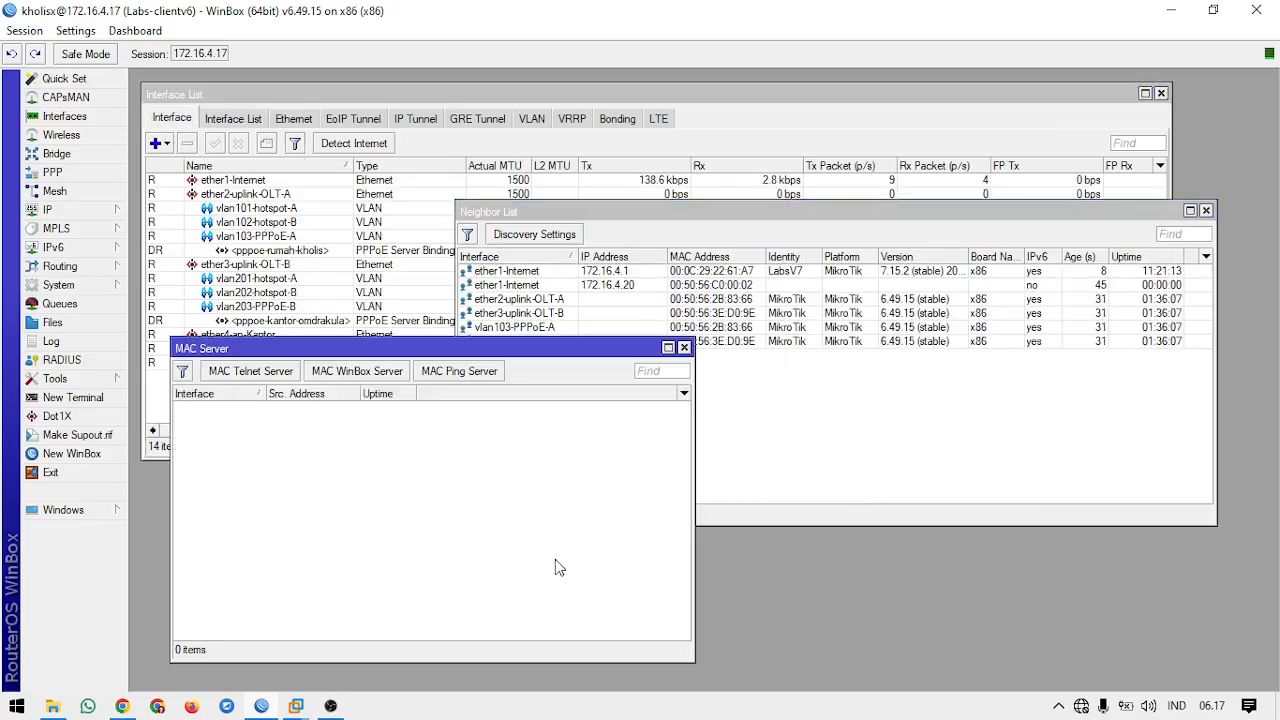
{"action": "left_click_drag", "start_coordinate": [572, 346], "coordinate": [567, 378]}
{"action": "left_click", "coordinate": [789, 440]}
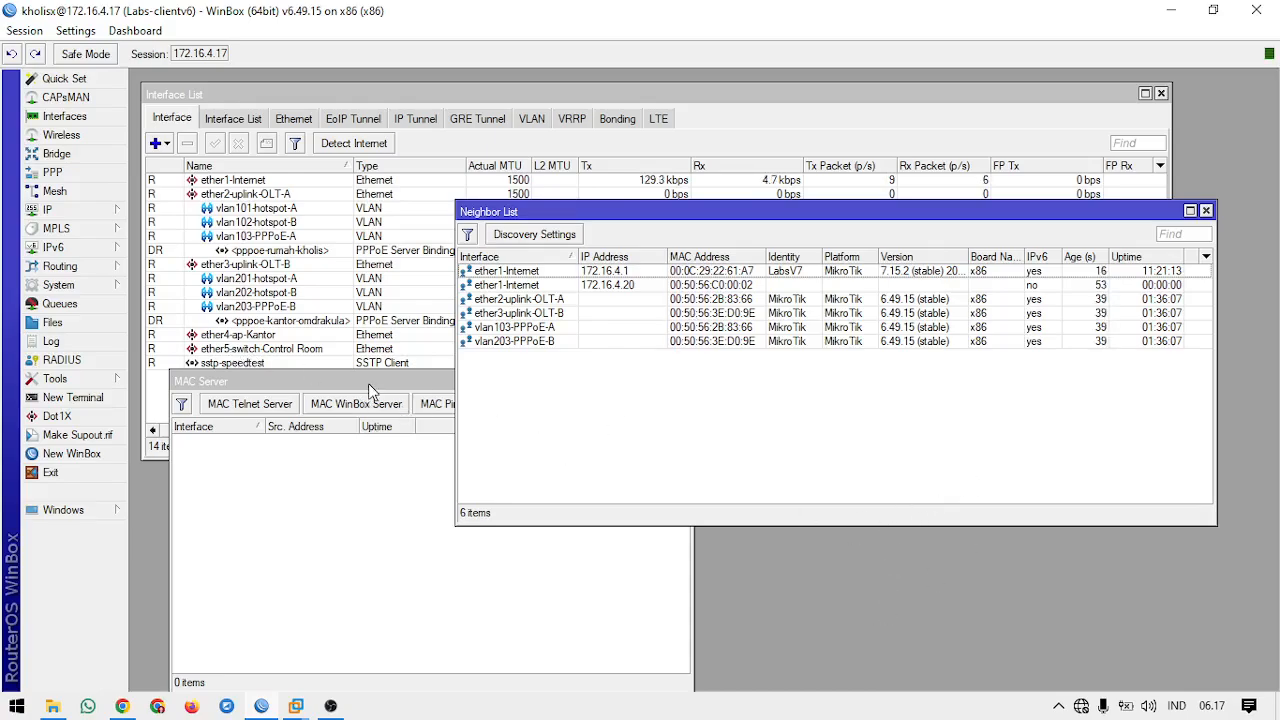
{"action": "left_click_drag", "start_coordinate": [369, 390], "coordinate": [357, 370]}
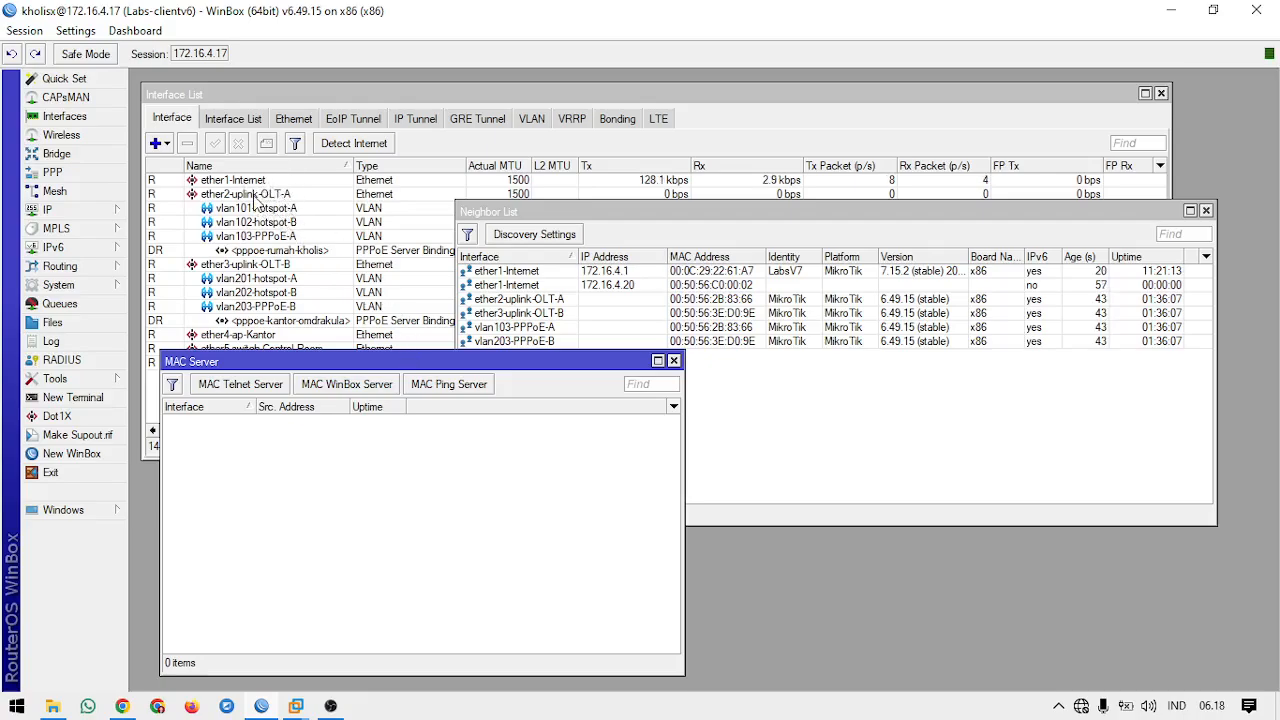
{"action": "left_click", "coordinate": [852, 432]}
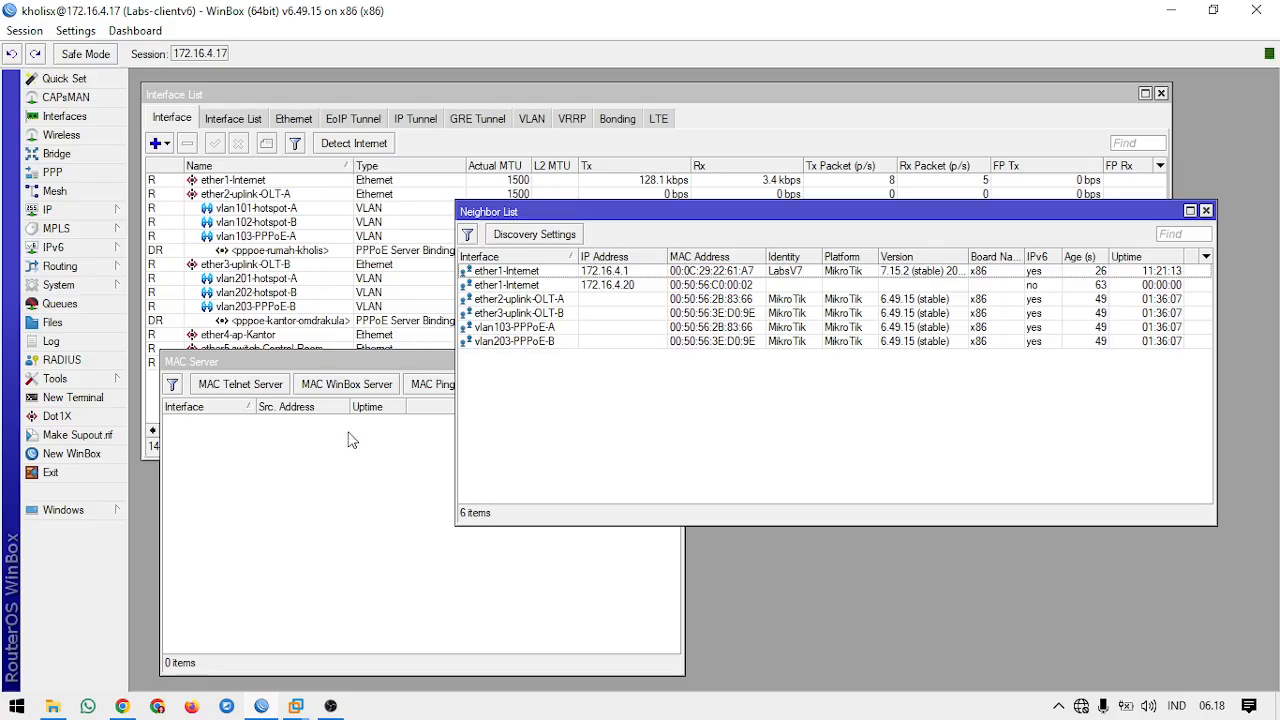
Step: Create a new interface list named neighbor-list
{"action": "left_click", "coordinate": [383, 145]}
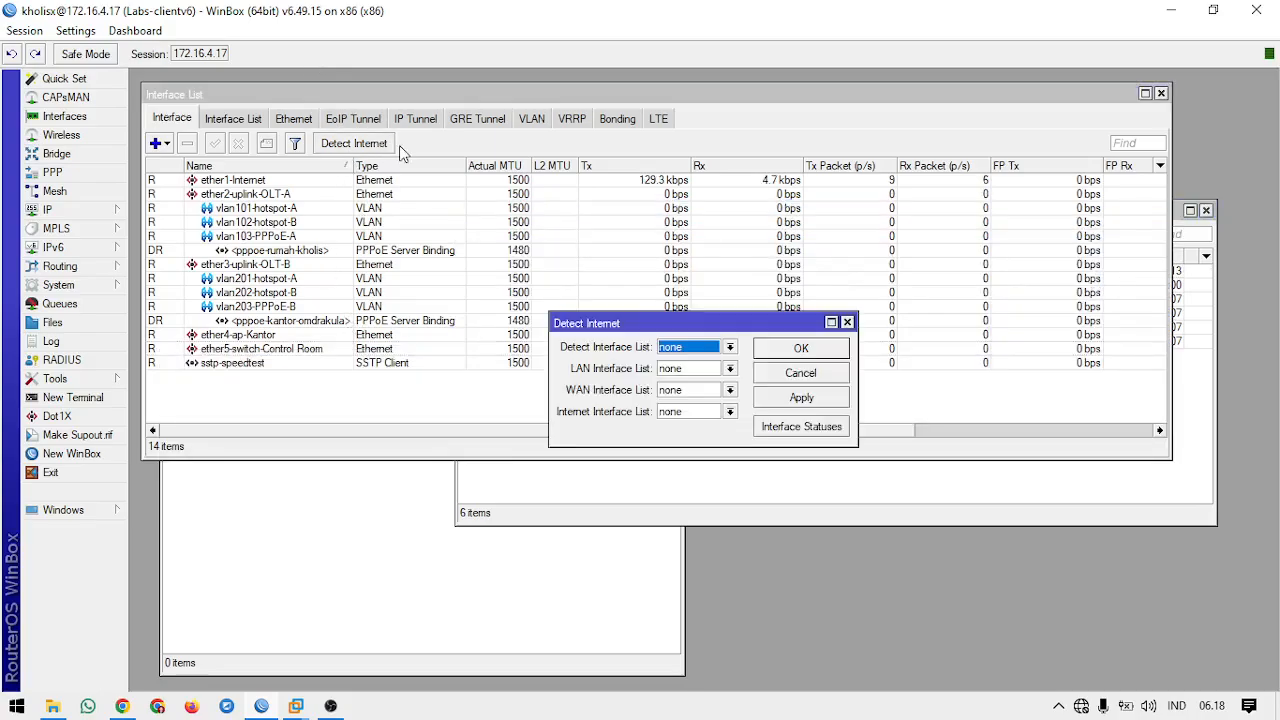
{"action": "left_click", "coordinate": [846, 322]}
{"action": "left_click", "coordinate": [260, 119]}
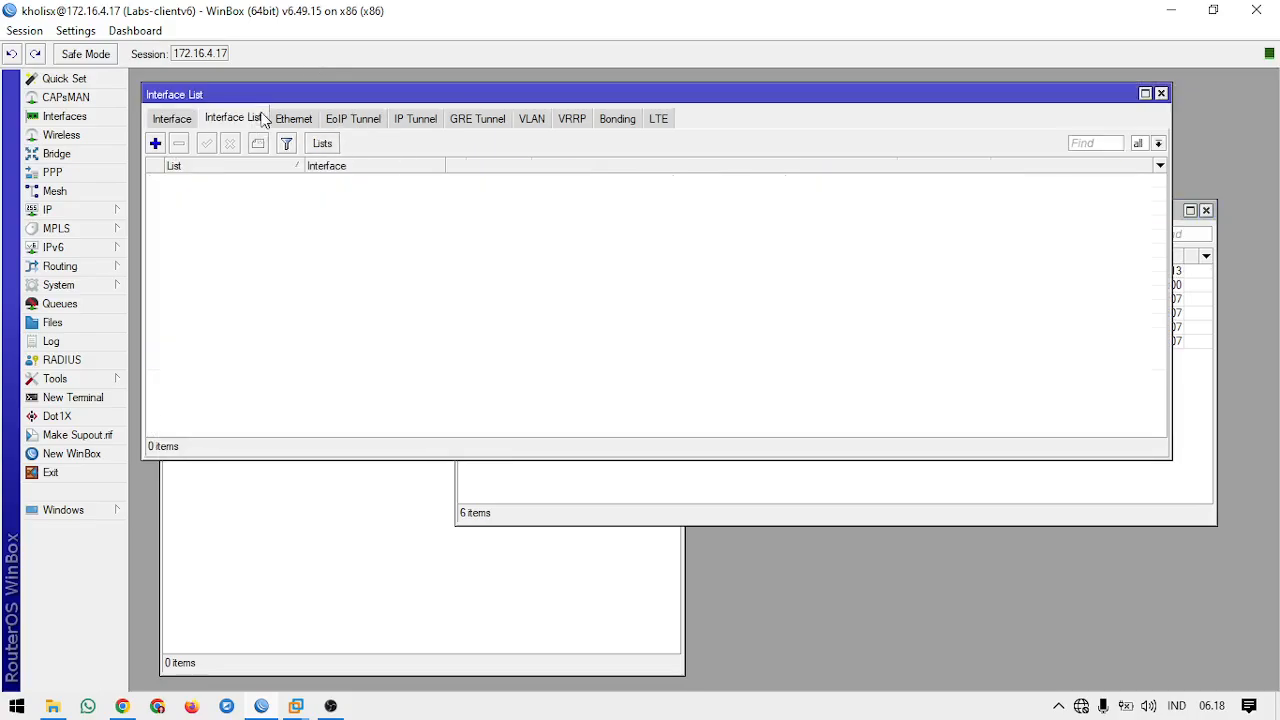
{"action": "left_click", "coordinate": [322, 144]}
{"action": "left_click", "coordinate": [625, 252]}
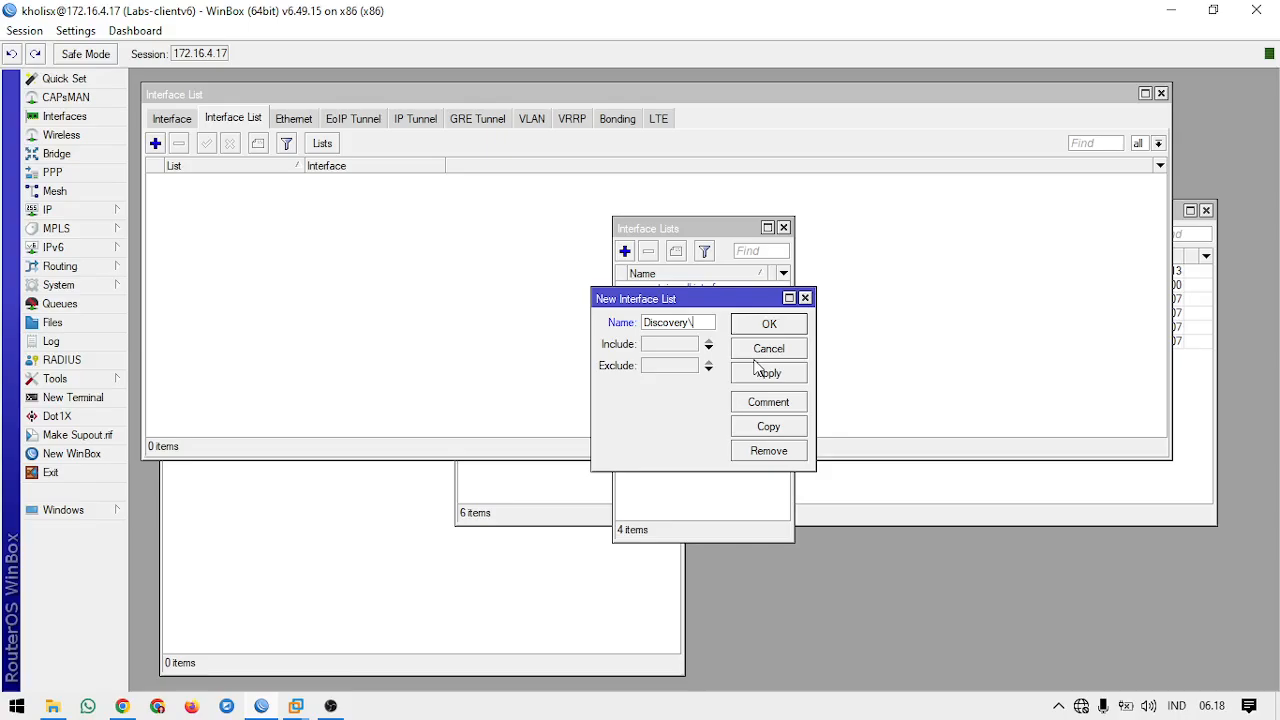
{"action": "key", "text": "BackSpace"}
{"action": "key", "text": "BackSpace"}
{"action": "key", "text": "BackSpace"}
{"action": "key", "text": "BackSpace"}
{"action": "key", "text": "BackSpace"}
{"action": "key", "text": "Return"}
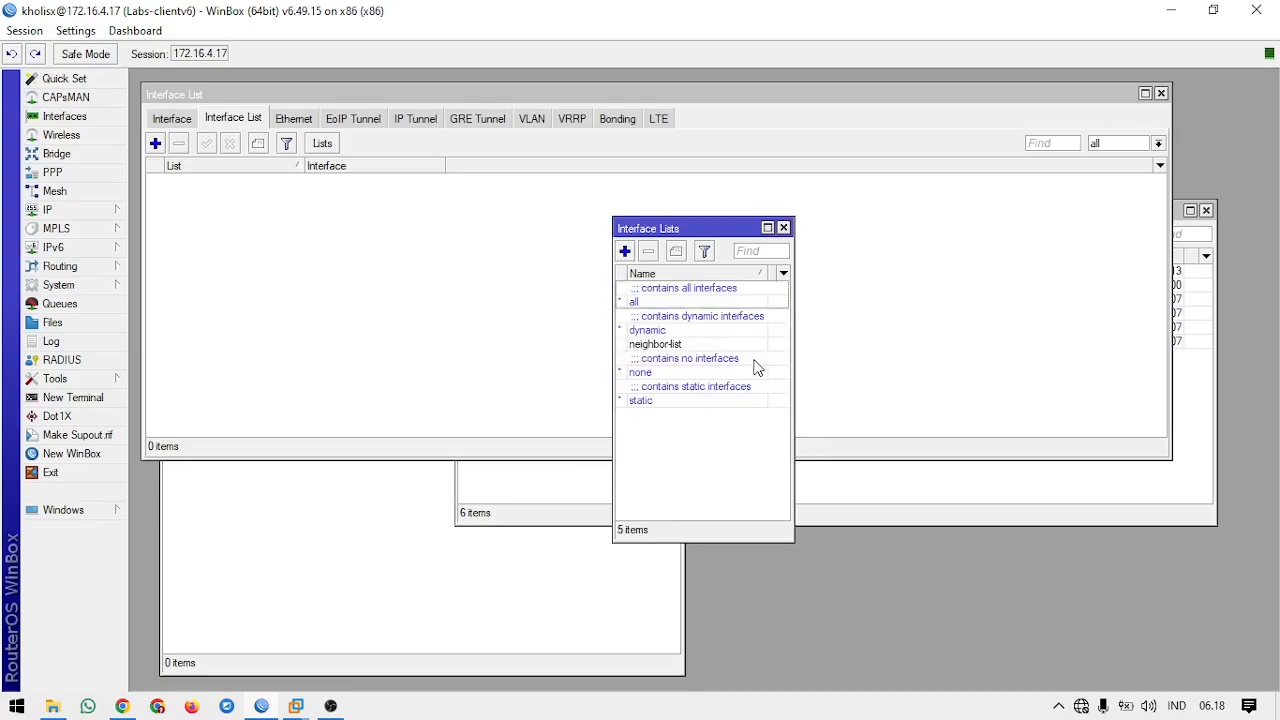
{"action": "left_click", "coordinate": [731, 344]}
{"action": "left_click", "coordinate": [720, 452]}
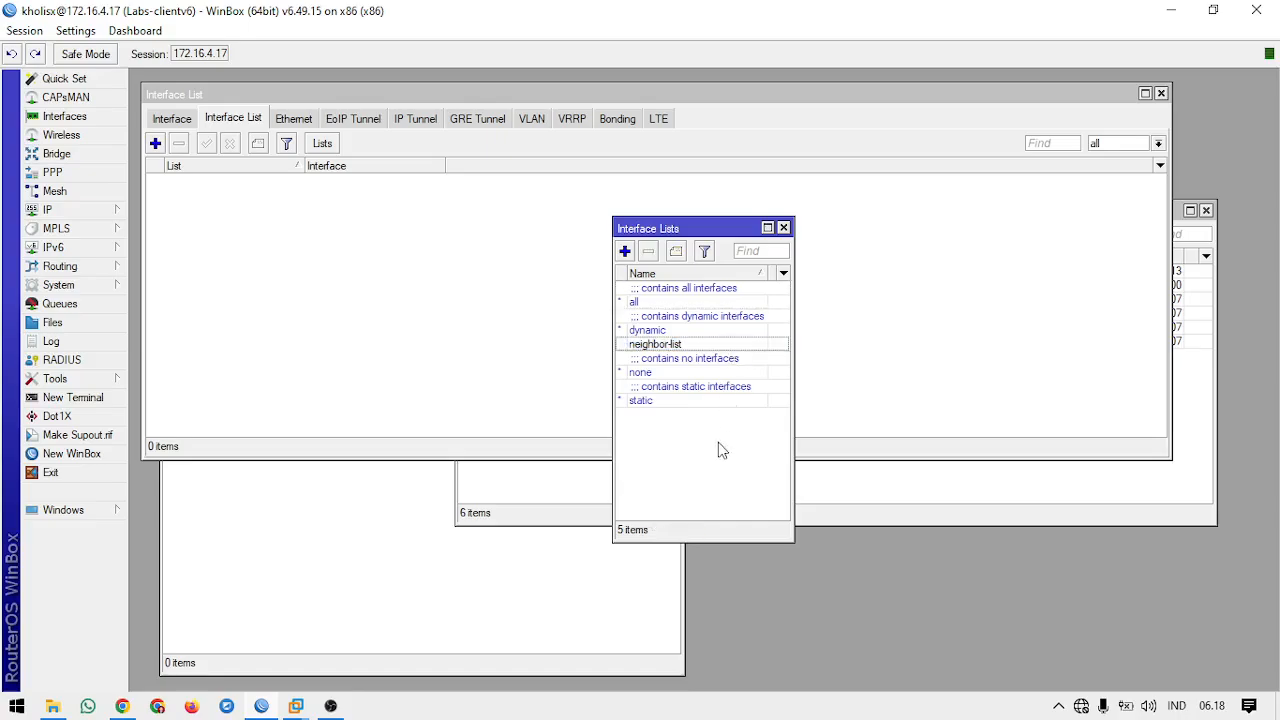
Step: Move the Interface Lists window aside and switch the Interface List window back to all interfaces
{"action": "left_click_drag", "start_coordinate": [749, 230], "coordinate": [1210, 117]}
{"action": "left_click", "coordinate": [950, 514]}
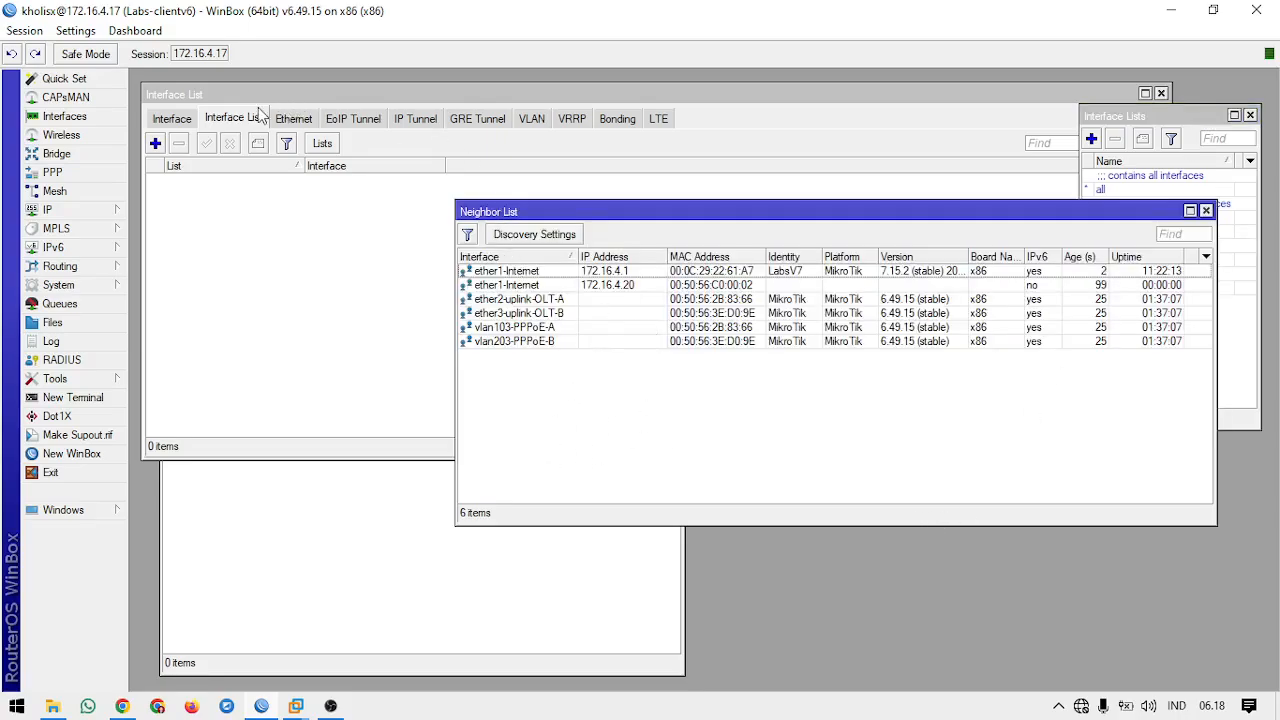
{"action": "left_click", "coordinate": [192, 120]}
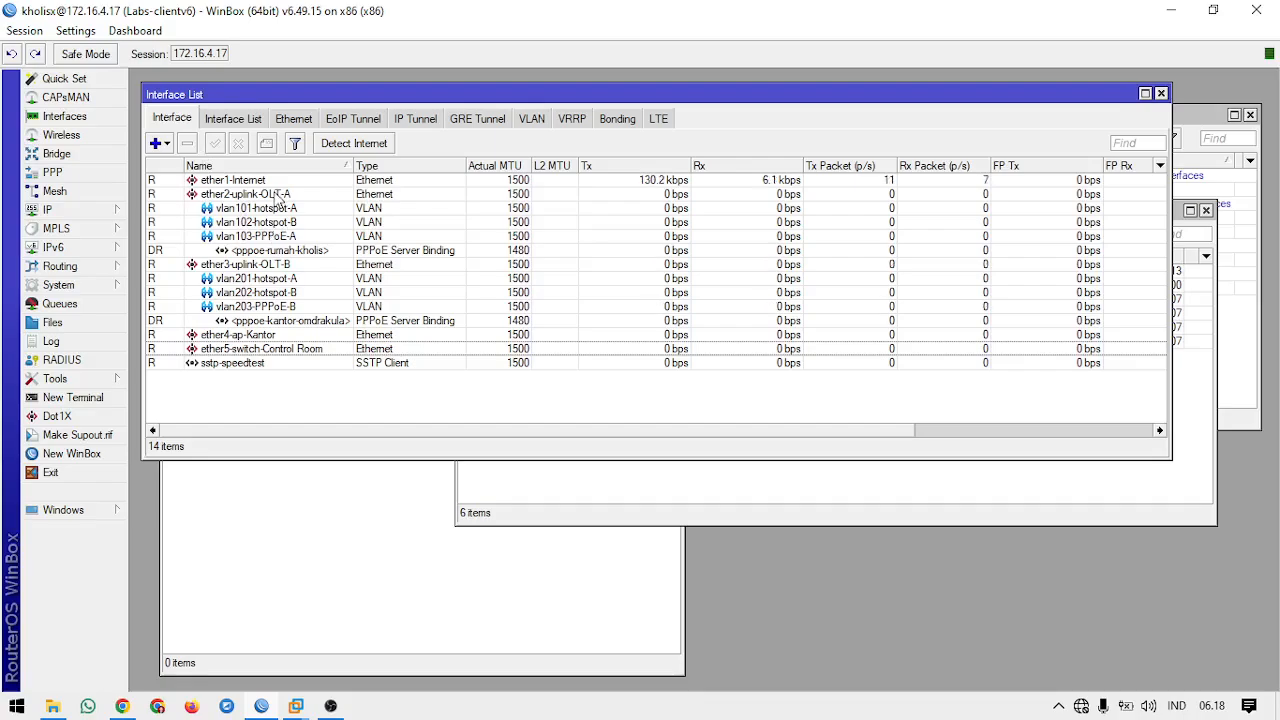
Step: Refresh the discovered neighbors in a new WinBox login window, then close it and bring the router's Neighbor List forward
{"action": "left_click", "coordinate": [113, 458]}
{"action": "left_click_drag", "start_coordinate": [560, 150], "coordinate": [640, 160]}
{"action": "left_click", "coordinate": [530, 379]}
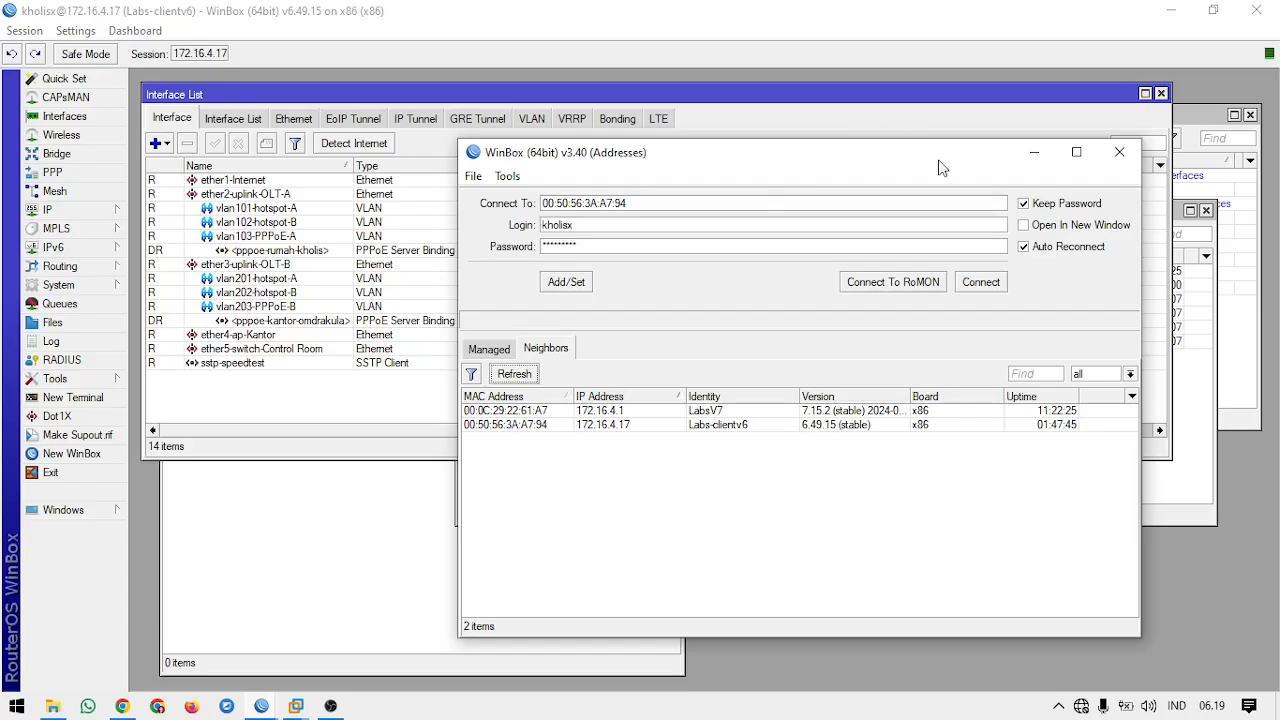
{"action": "left_click", "coordinate": [1119, 152]}
{"action": "left_click", "coordinate": [930, 475]}
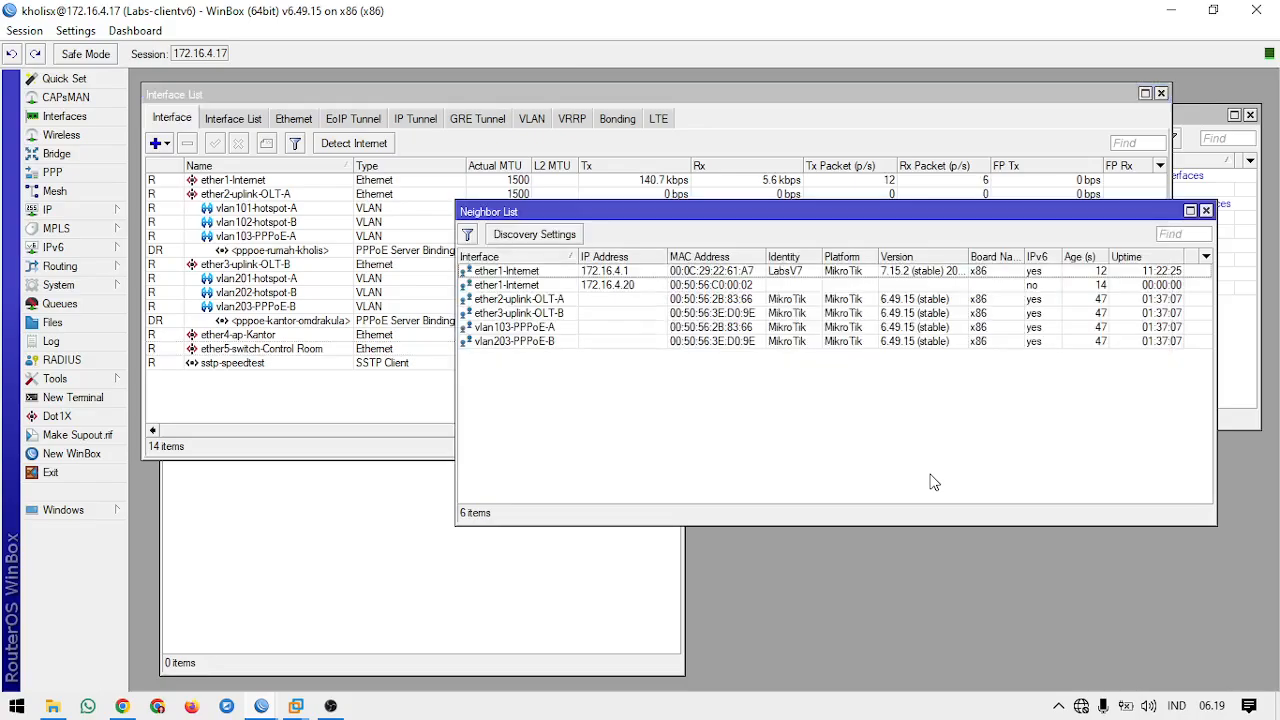
Step: Add the interface ether5-switch-Control Room as a member of neighbor-list
{"action": "left_click", "coordinate": [233, 118]}
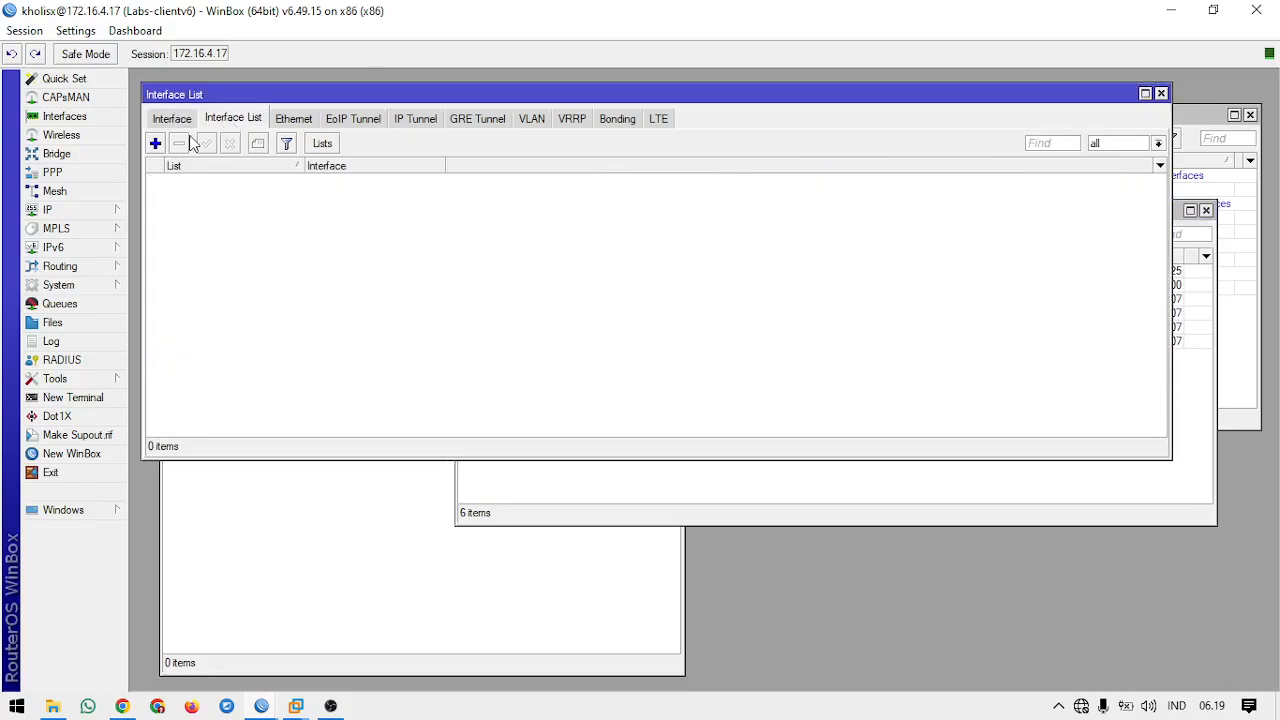
{"action": "left_click", "coordinate": [156, 144]}
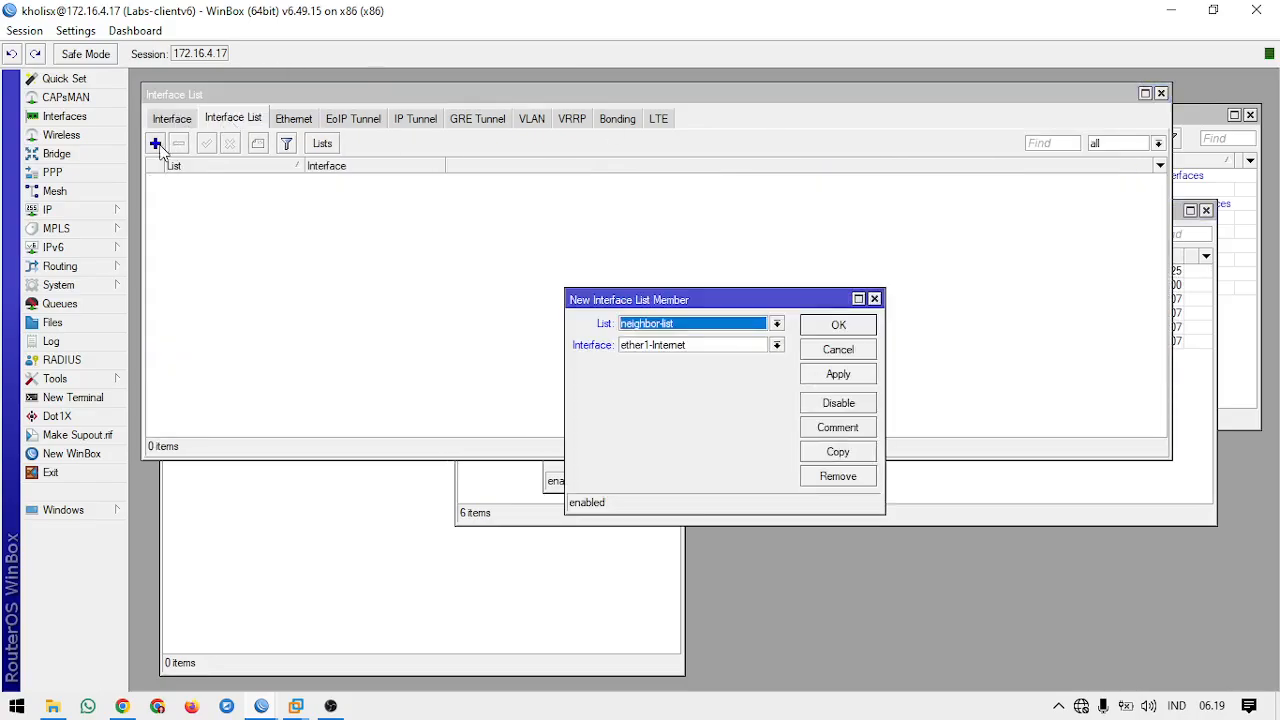
{"action": "left_click", "coordinate": [716, 347]}
{"action": "left_click", "coordinate": [716, 347]}
{"action": "left_click", "coordinate": [716, 347]}
{"action": "left_click", "coordinate": [716, 348]}
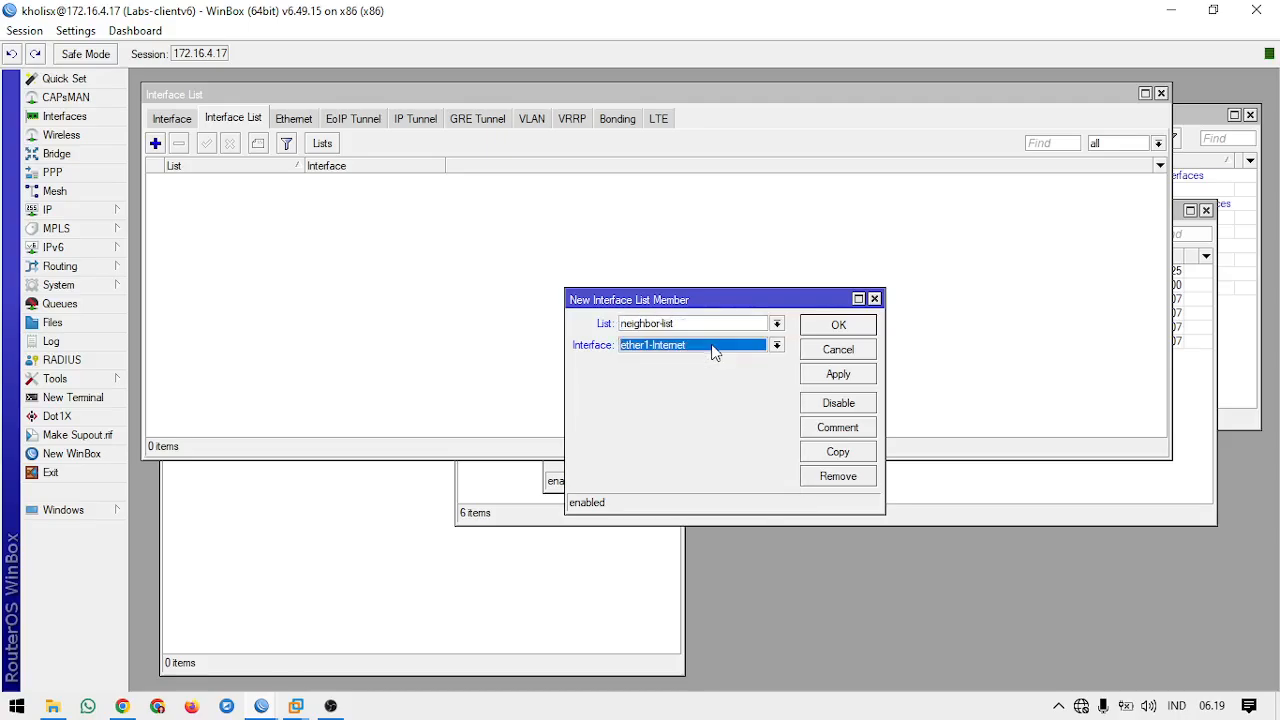
{"action": "left_click", "coordinate": [718, 345]}
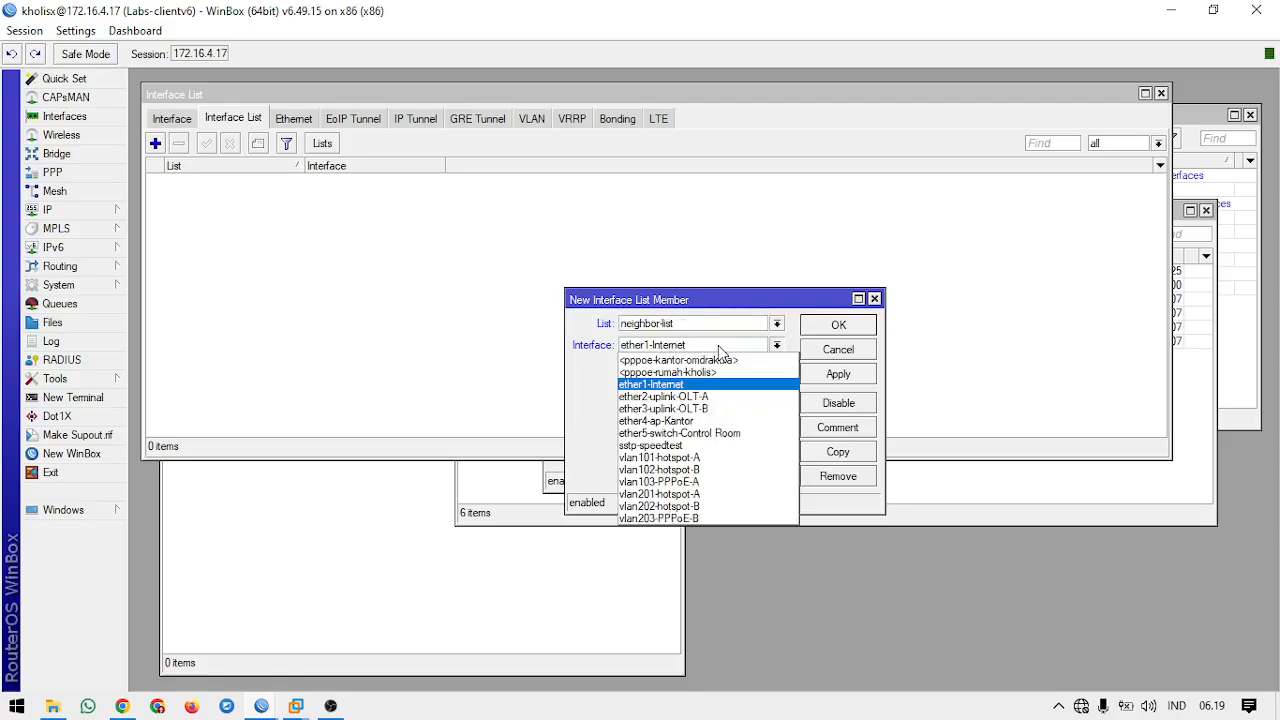
{"action": "left_click", "coordinate": [716, 433]}
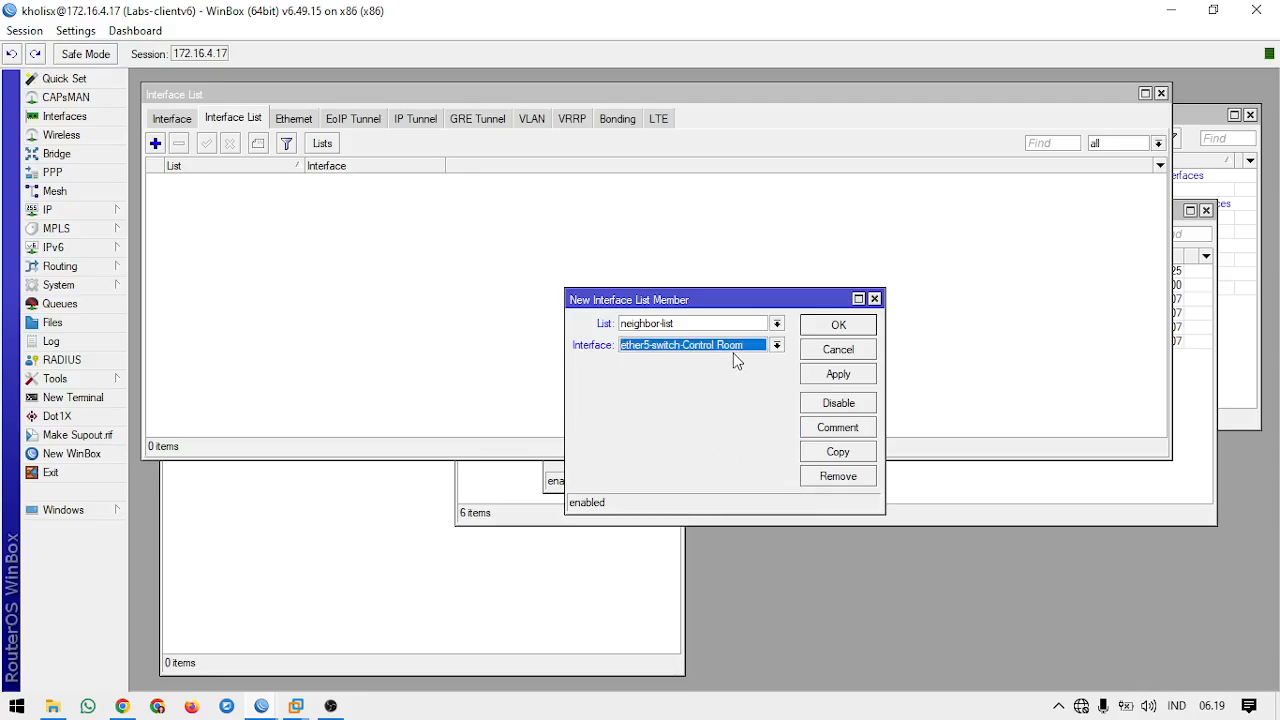
{"action": "left_click", "coordinate": [832, 377]}
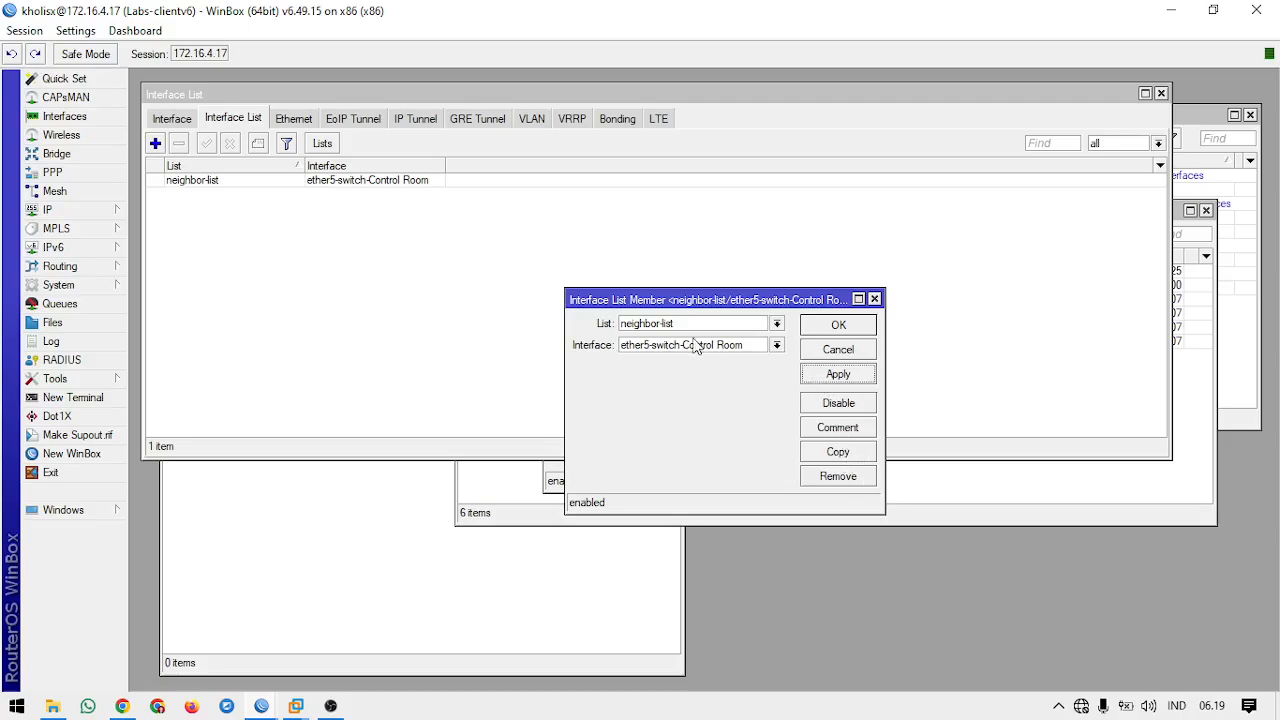
{"action": "left_click", "coordinate": [836, 324]}
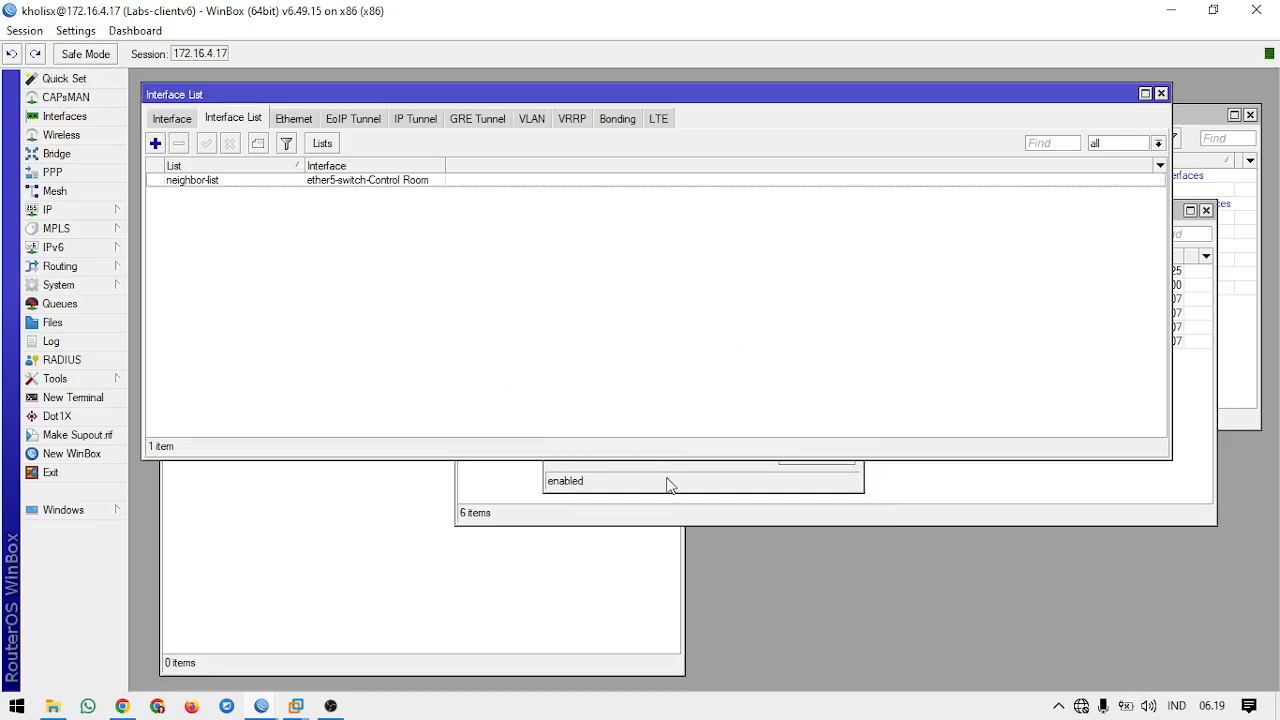
Step: Submit the leftover member form for ether1-Internet in neighbor-list and delete that entry
{"action": "left_click", "coordinate": [670, 485]}
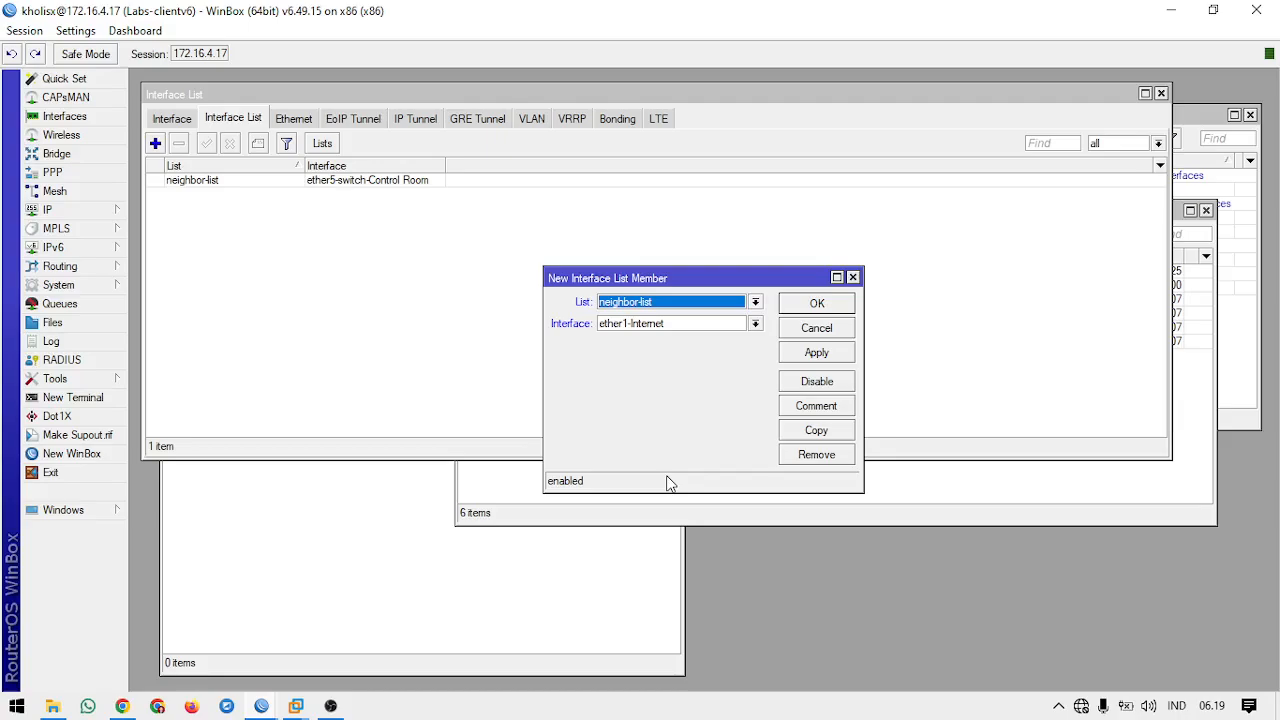
{"action": "left_click", "coordinate": [805, 304]}
{"action": "left_click", "coordinate": [320, 195]}
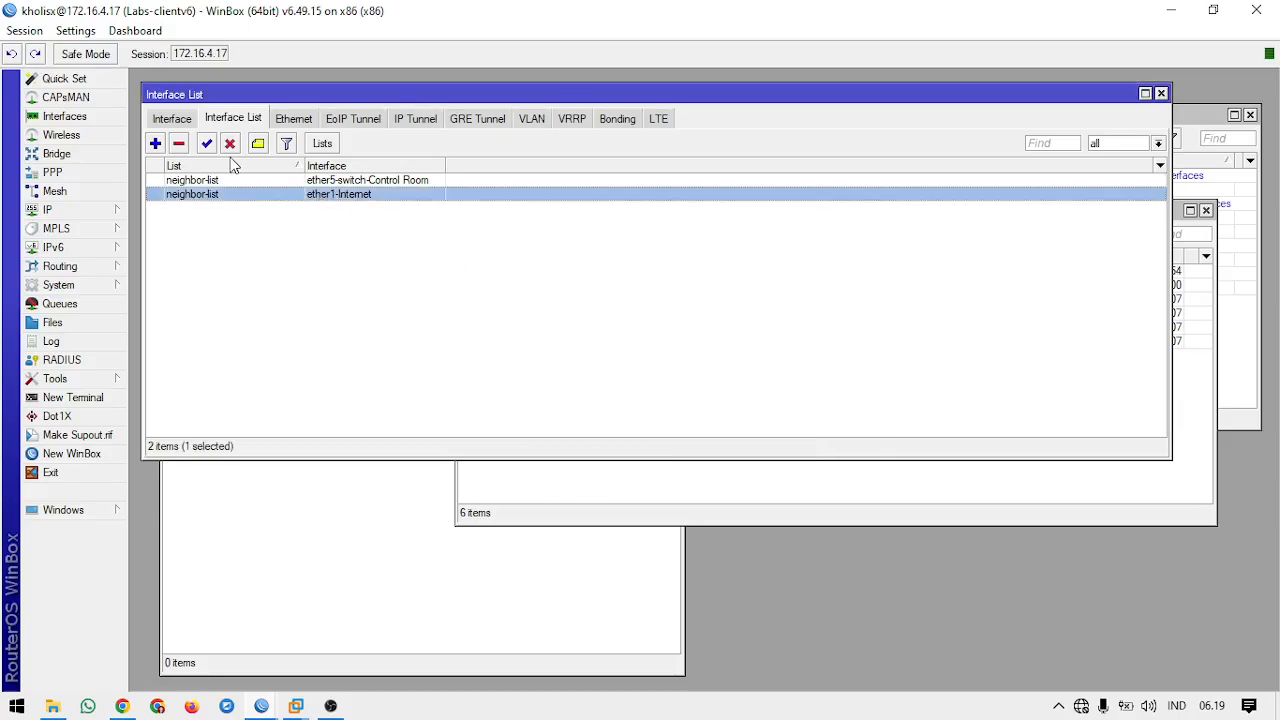
{"action": "left_click", "coordinate": [178, 143]}
{"action": "left_click", "coordinate": [314, 243]}
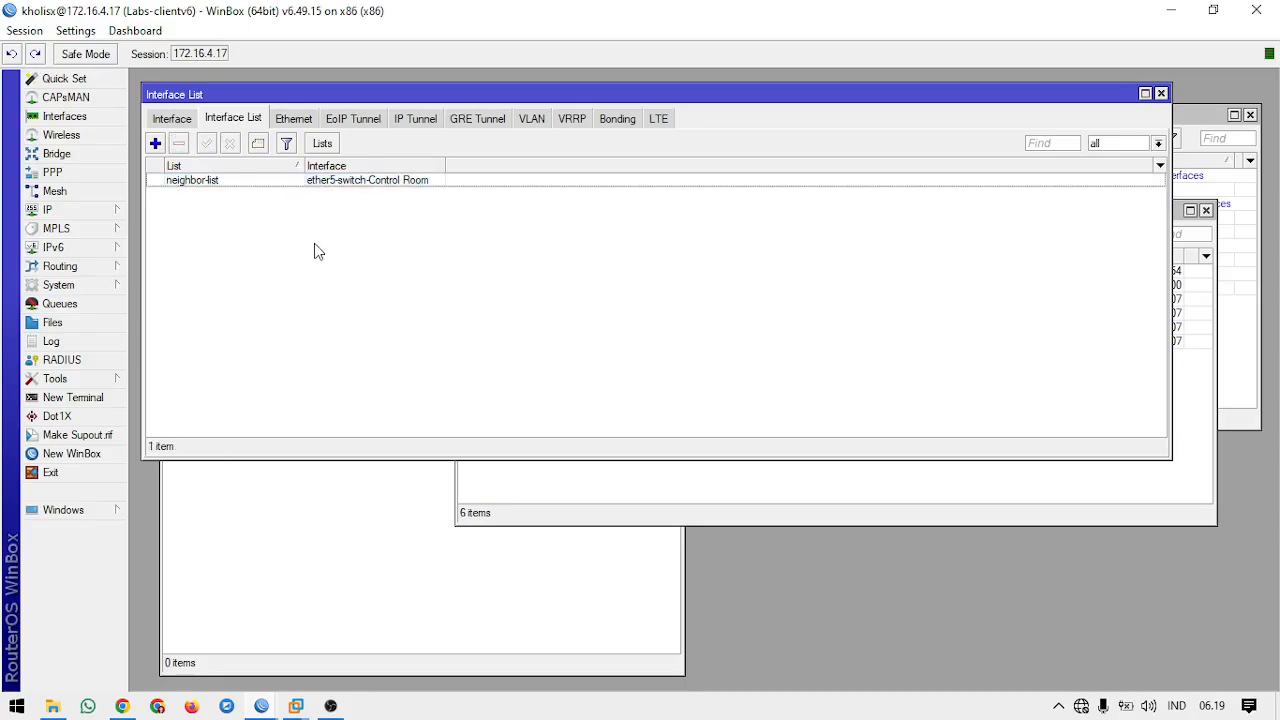
Step: Check the ether5-switch-Control Room member entry, close it, and bring the Neighbor List window forward
{"action": "double_click", "coordinate": [357, 186]}
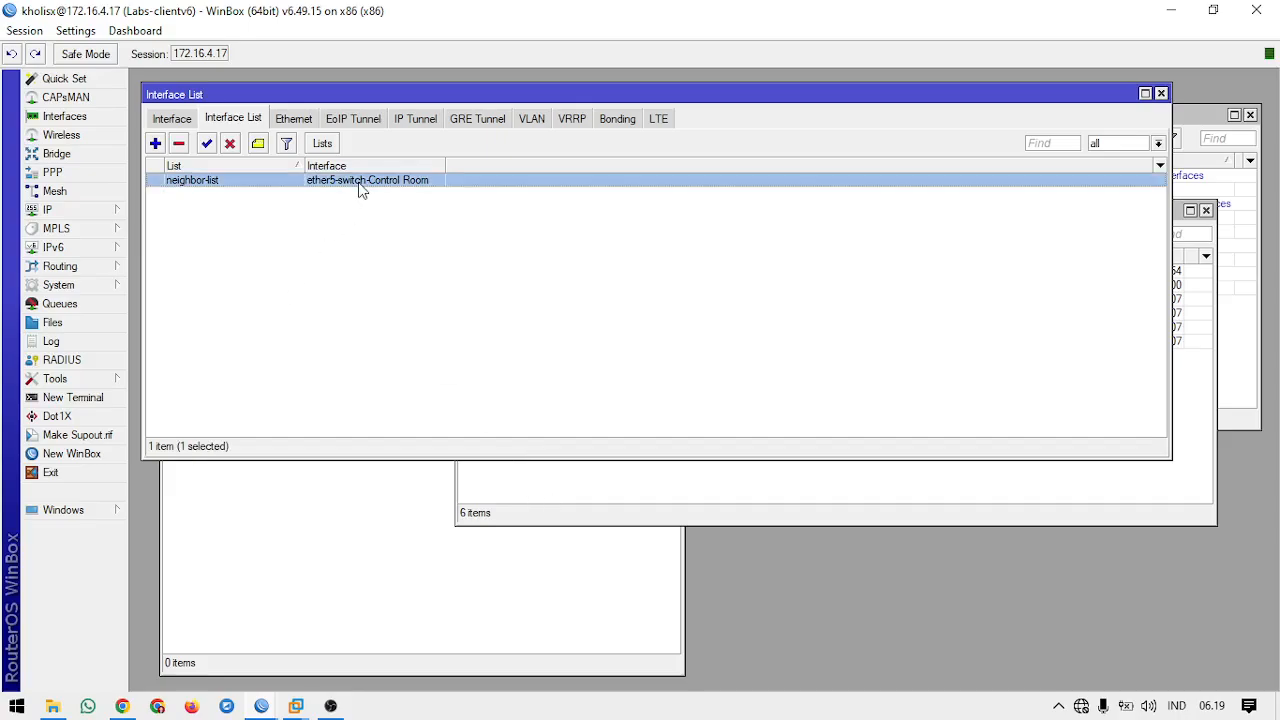
{"action": "left_click", "coordinate": [815, 327]}
{"action": "left_click", "coordinate": [934, 472]}
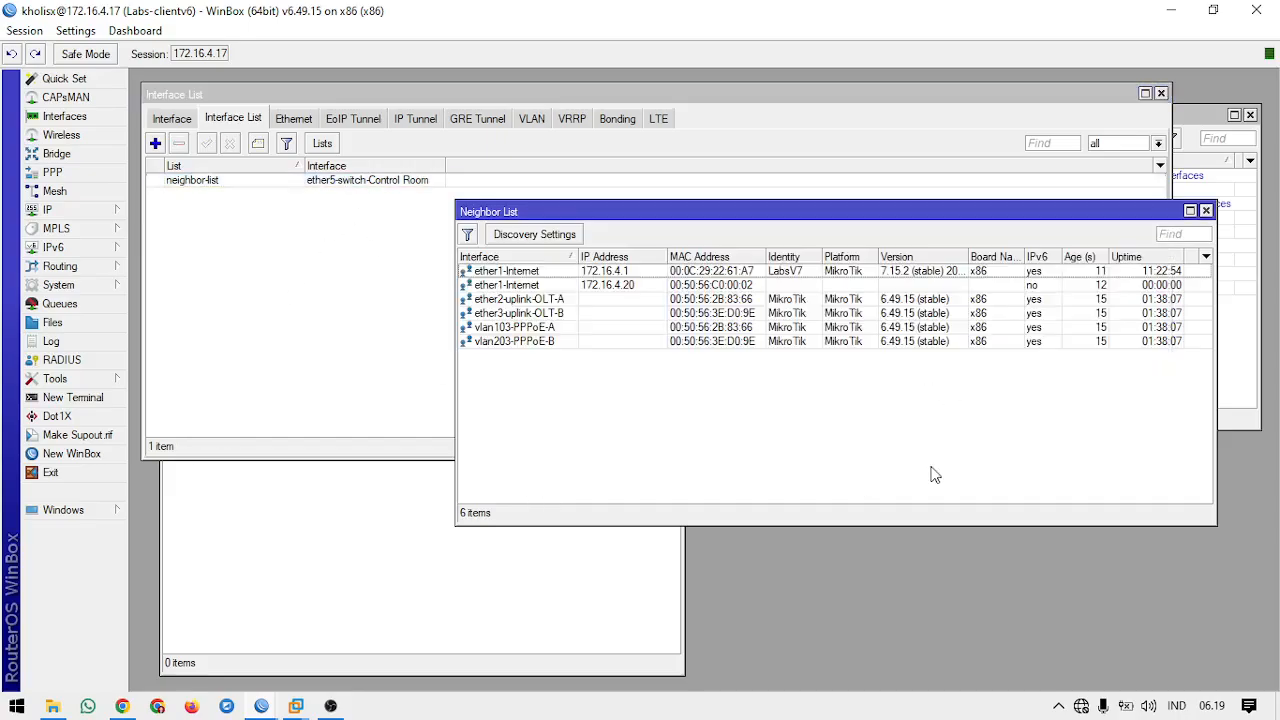
Step: Select neighbor-list as the interface in the neighbor Discovery Settings
{"action": "left_click", "coordinate": [66, 212]}
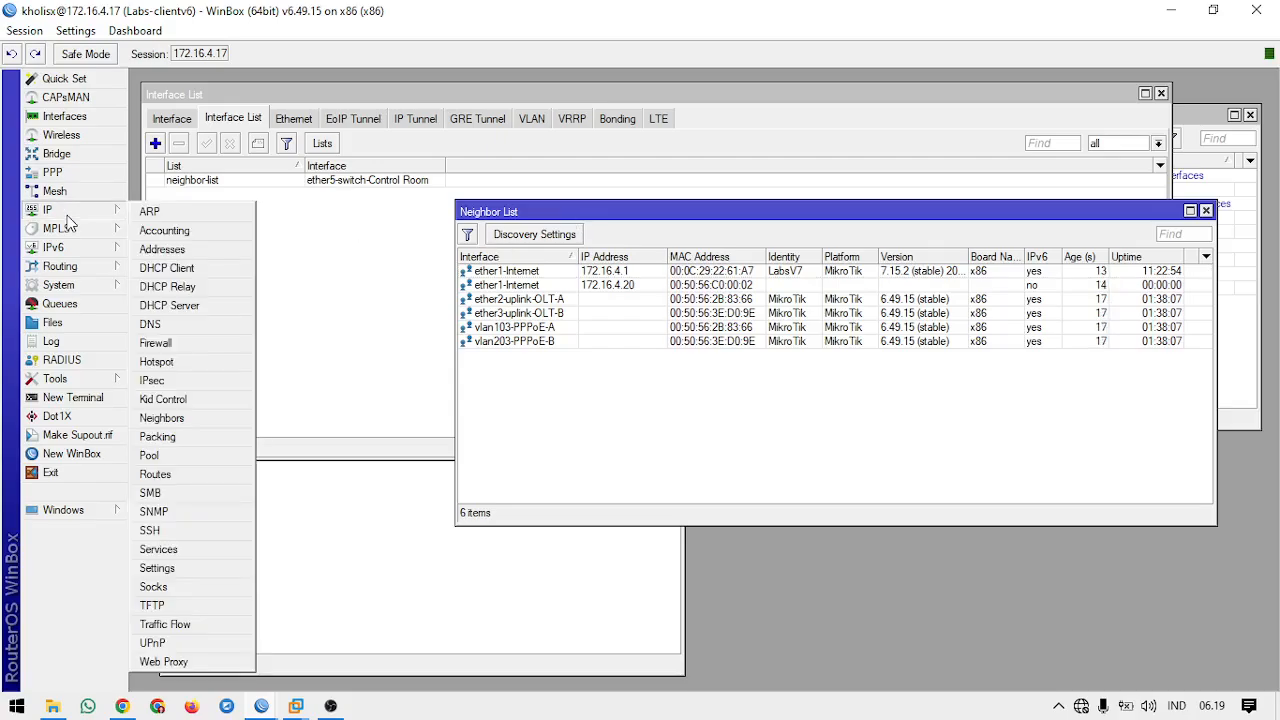
{"action": "left_click", "coordinate": [177, 422]}
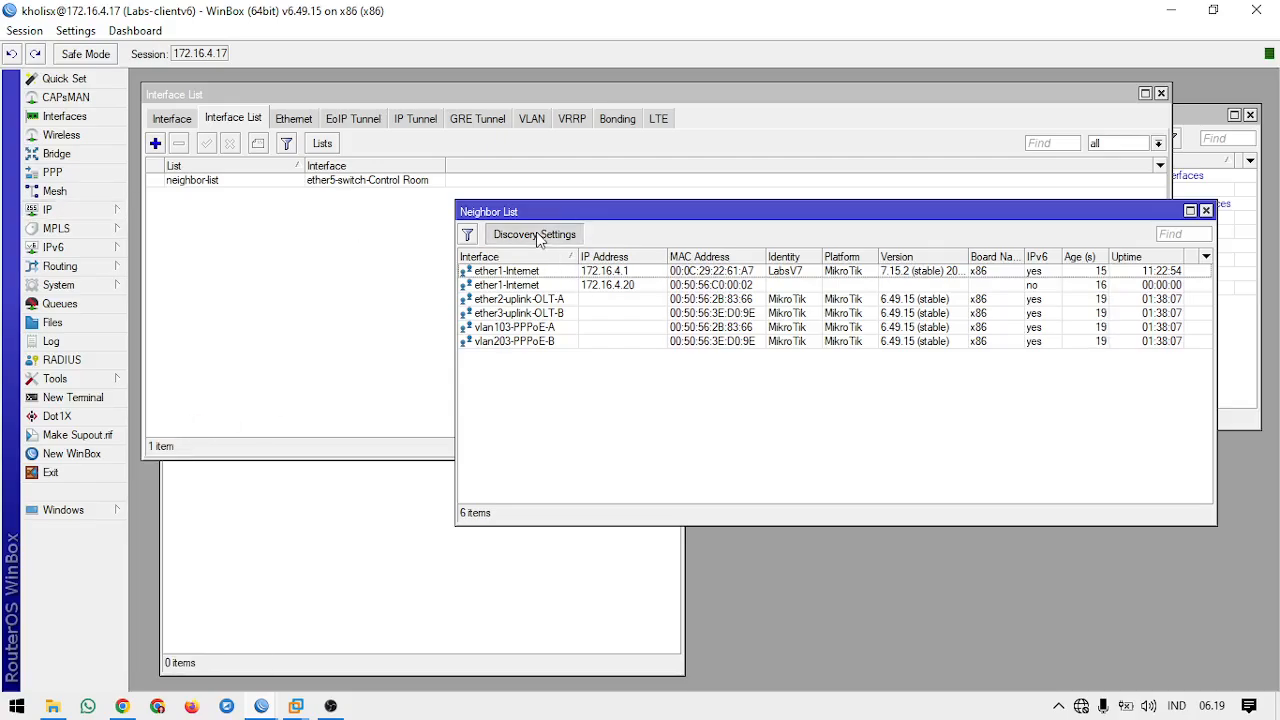
{"action": "left_click", "coordinate": [534, 234]}
{"action": "left_click", "coordinate": [713, 360]}
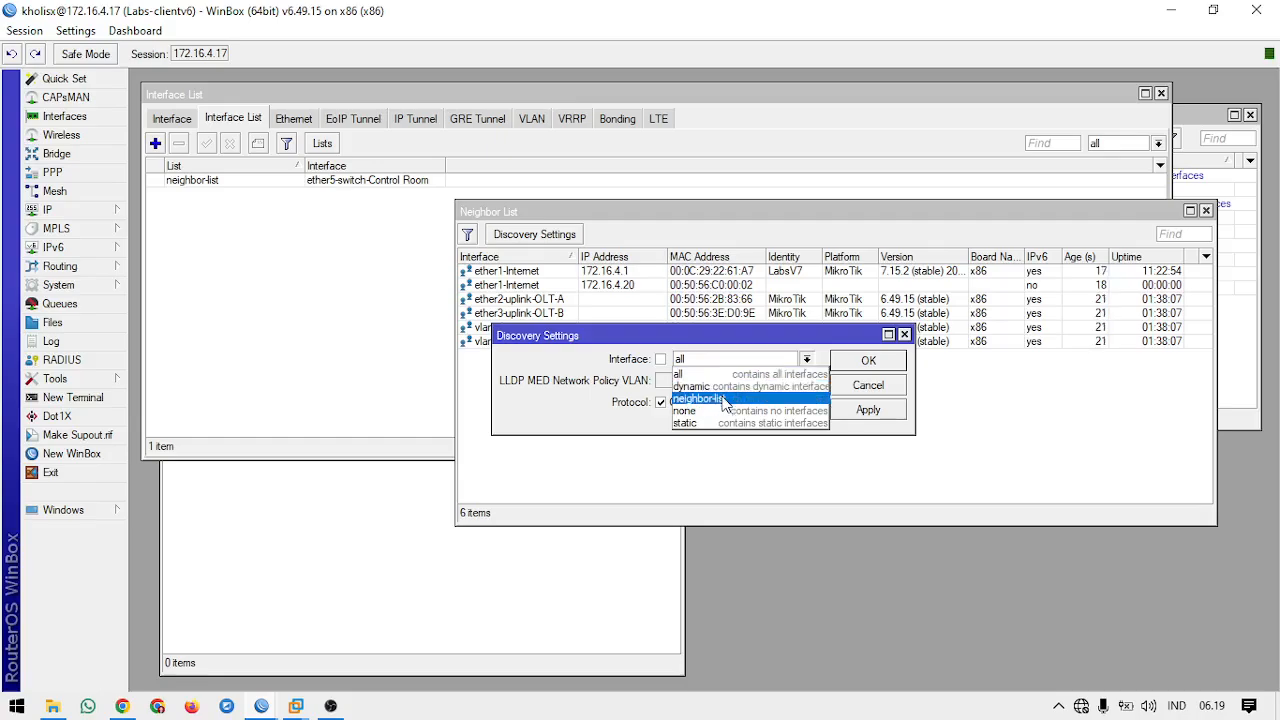
{"action": "left_click", "coordinate": [728, 399]}
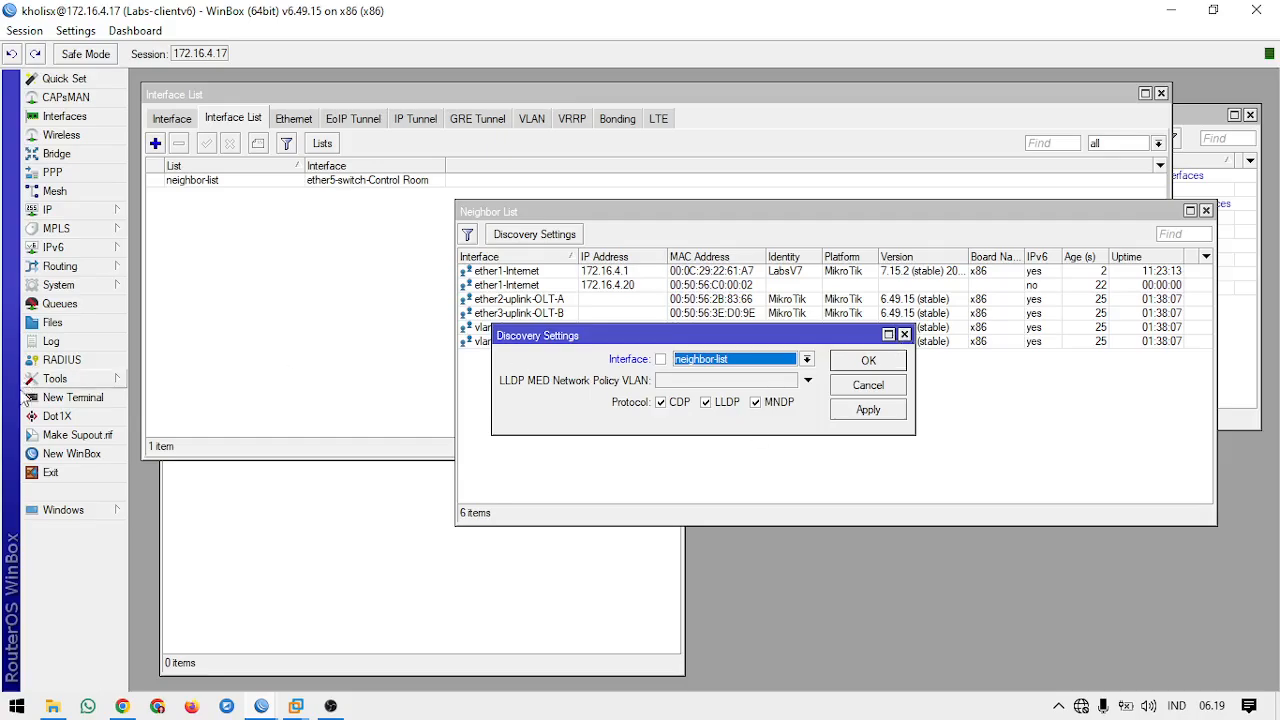
Step: Refresh the neighbors in a new WinBox login window to see which routers are discoverable, and close it
{"action": "left_click", "coordinate": [57, 452]}
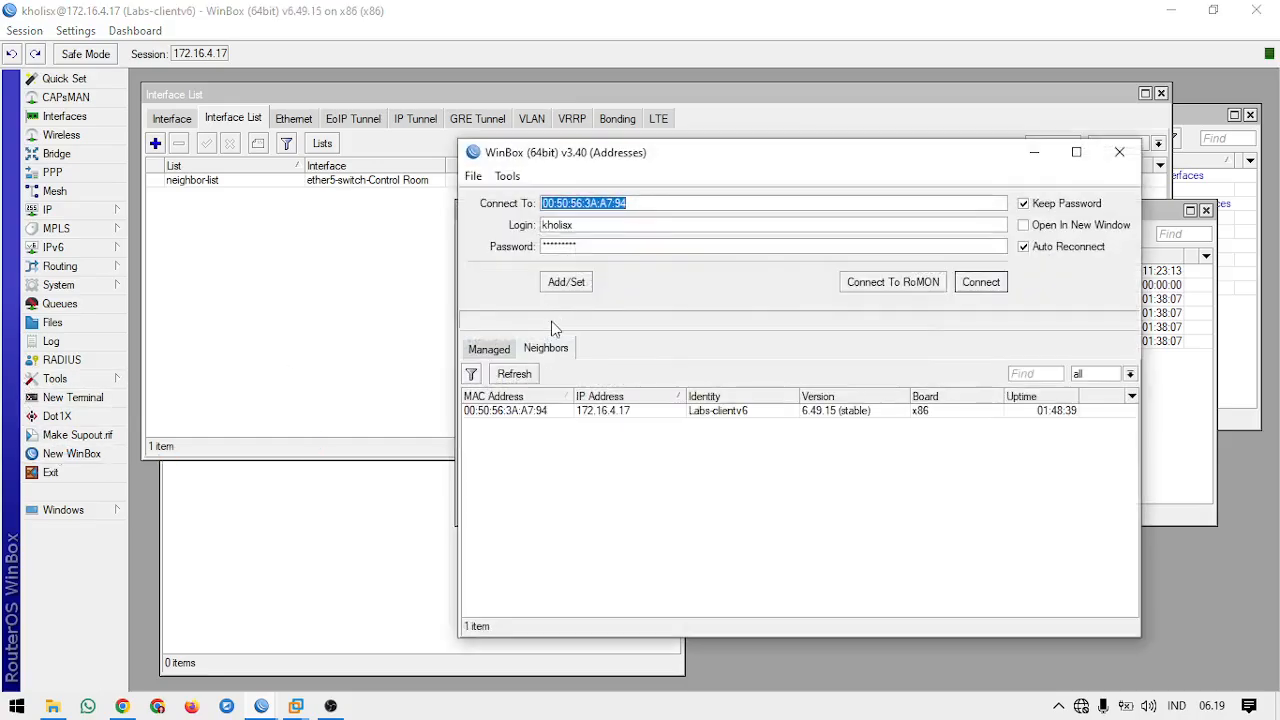
{"action": "left_click", "coordinate": [522, 381]}
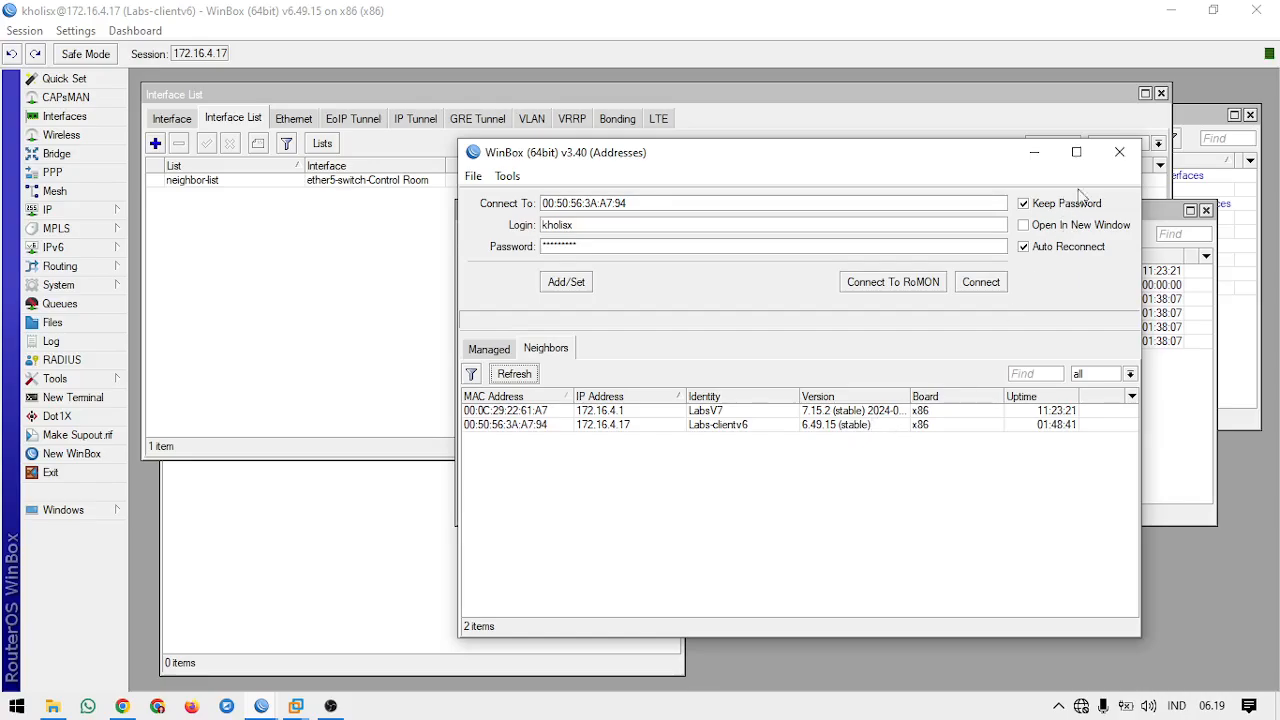
{"action": "left_click", "coordinate": [1119, 152]}
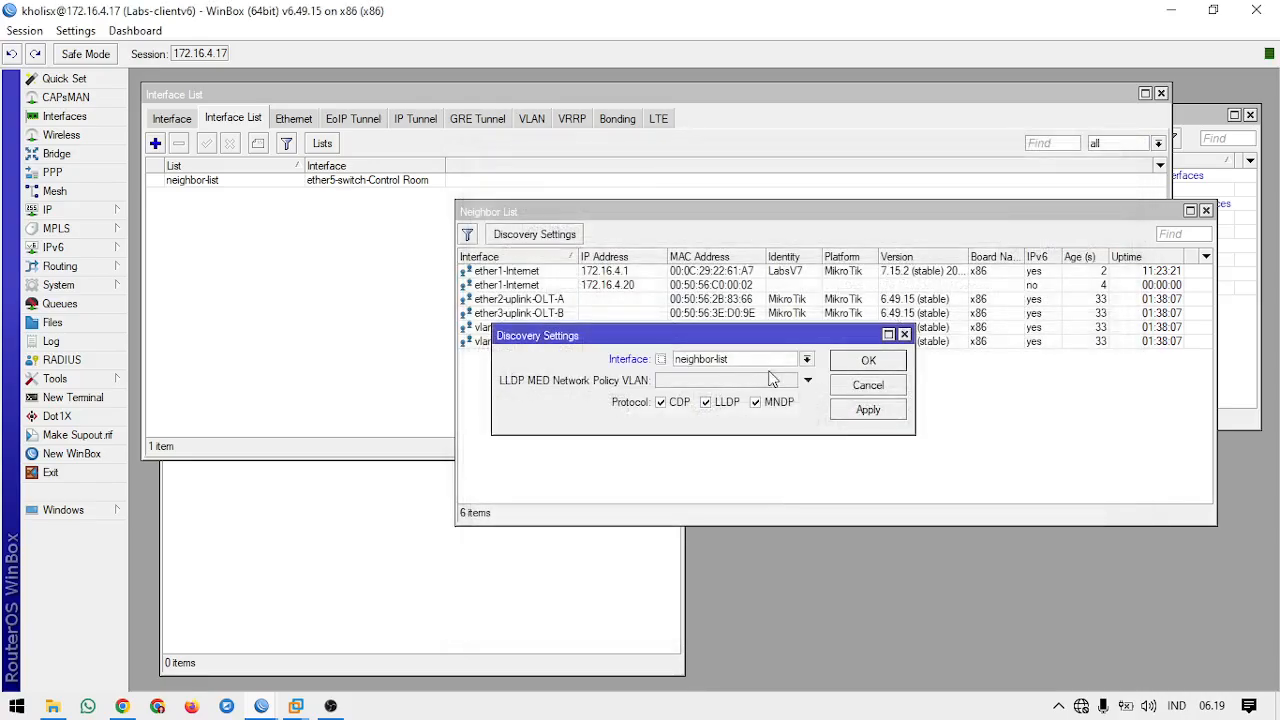
Step: Apply neighbor-list as the discovery interface and move the Discovery Settings and Neighbor List windows apart
{"action": "left_click", "coordinate": [868, 410]}
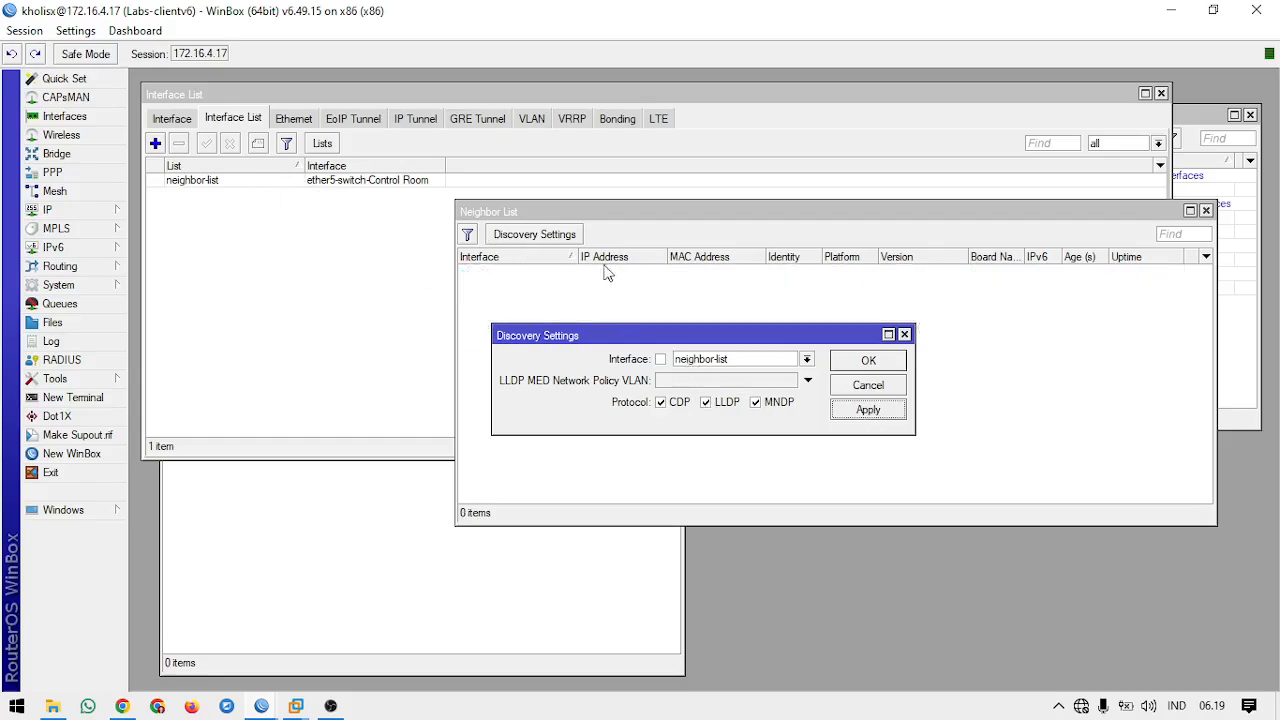
{"action": "left_click_drag", "start_coordinate": [615, 340], "coordinate": [544, 386]}
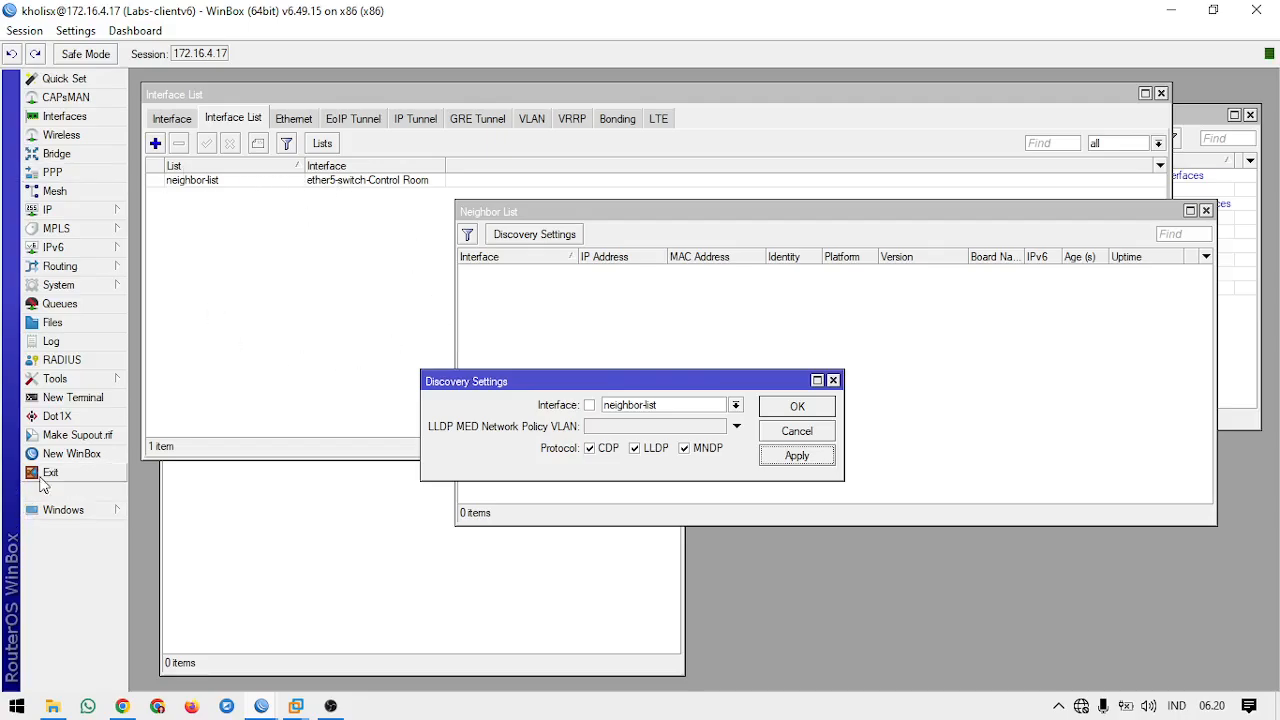
{"action": "left_click_drag", "start_coordinate": [680, 381], "coordinate": [898, 521]}
{"action": "left_click_drag", "start_coordinate": [715, 220], "coordinate": [736, 179]}
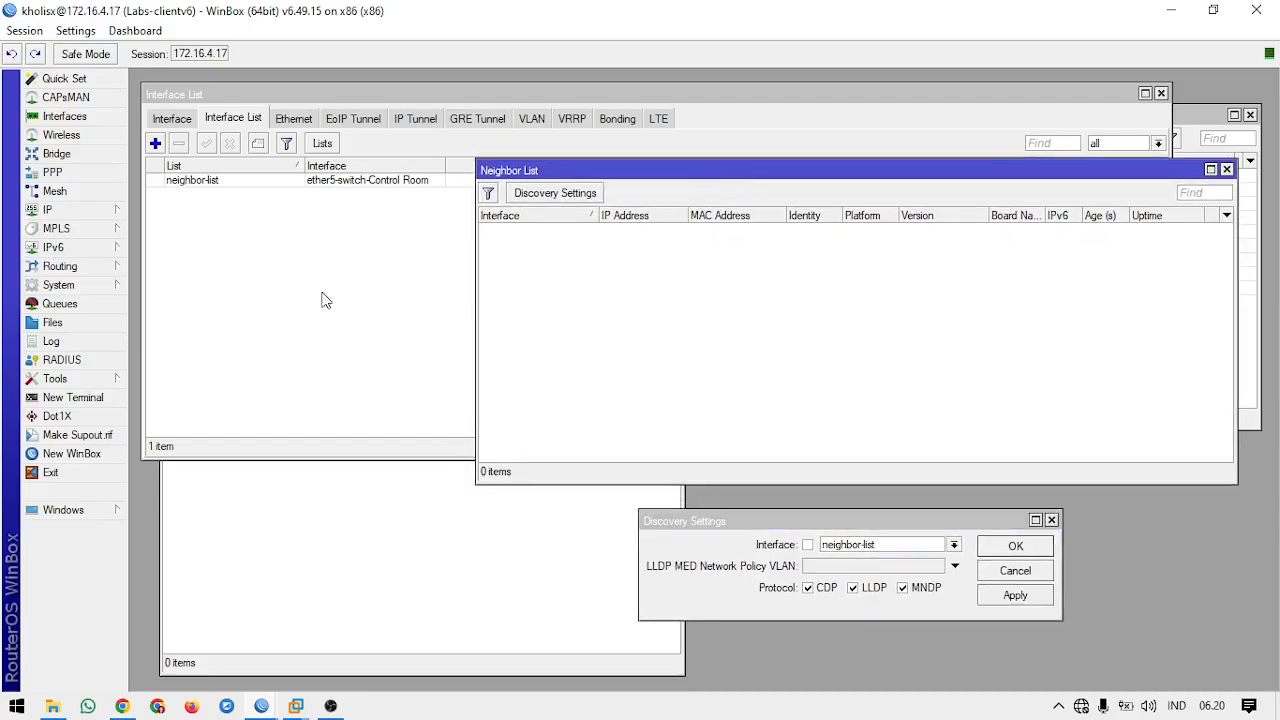
Step: Refresh the neighbors in a new WinBox login window to check discovery, and close the Discovery Settings
{"action": "left_click", "coordinate": [85, 456]}
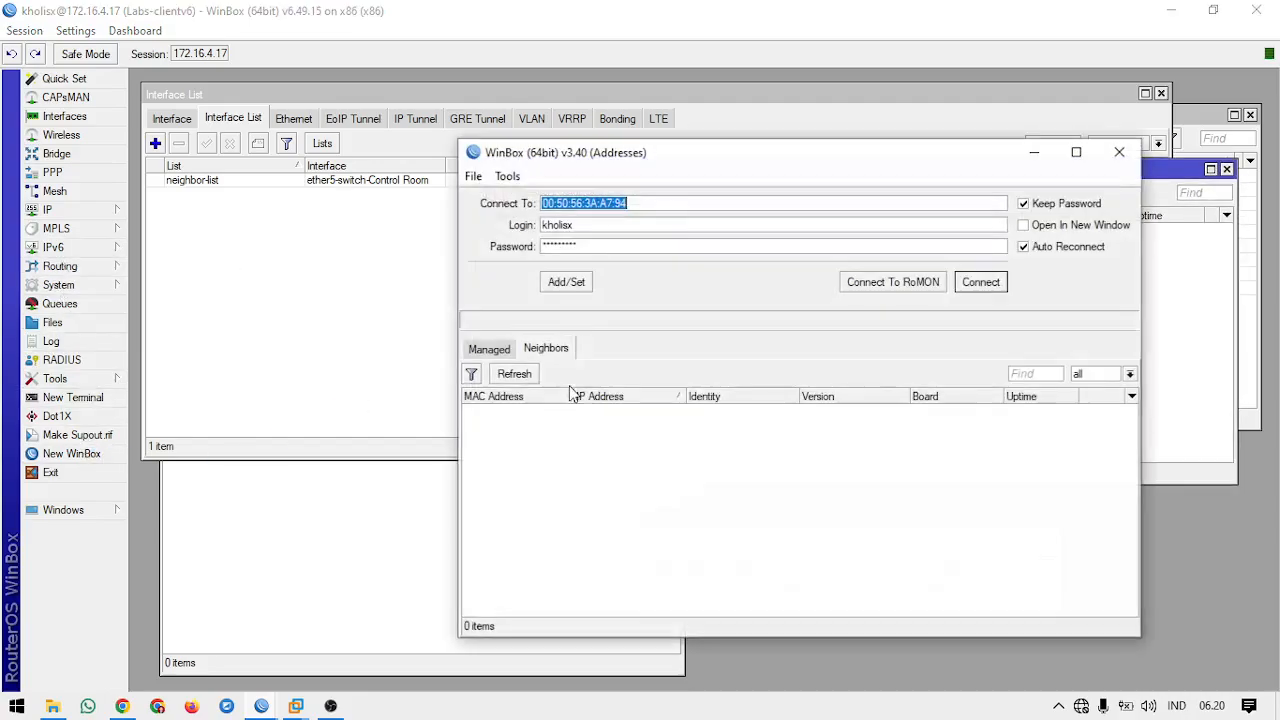
{"action": "left_click", "coordinate": [514, 374]}
{"action": "left_click", "coordinate": [514, 374]}
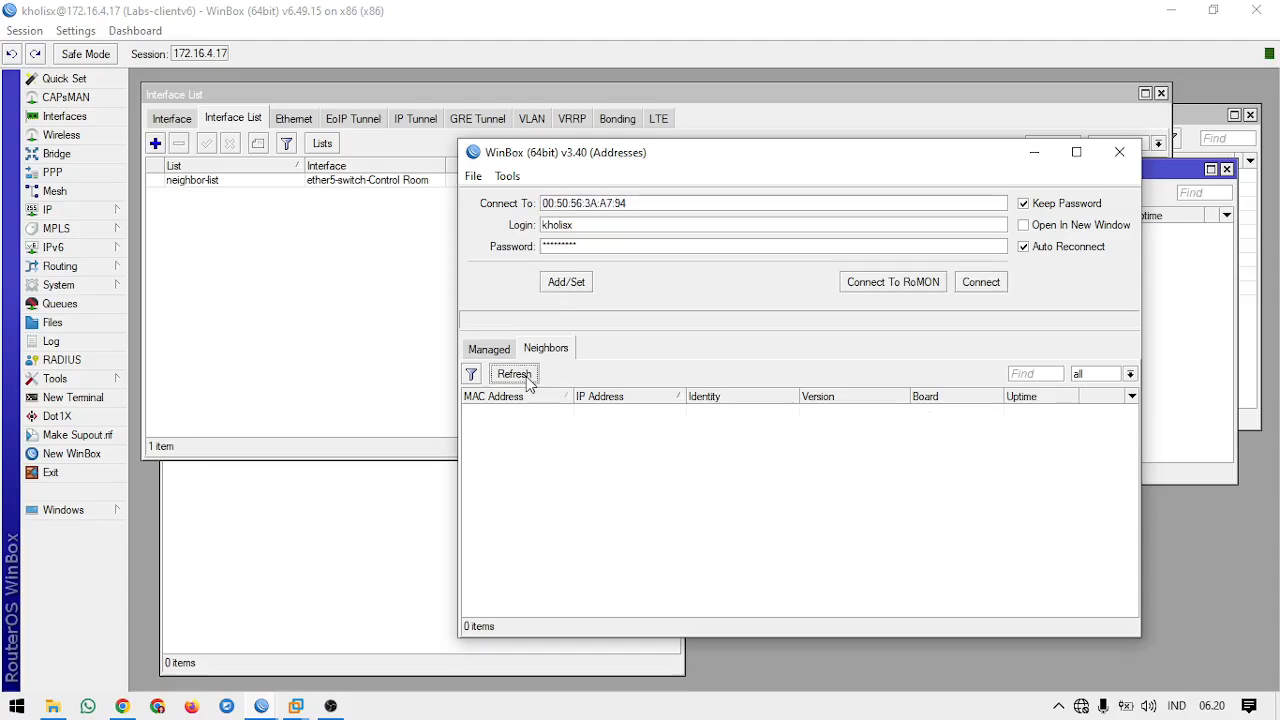
{"action": "left_click_drag", "start_coordinate": [658, 162], "coordinate": [500, 110]}
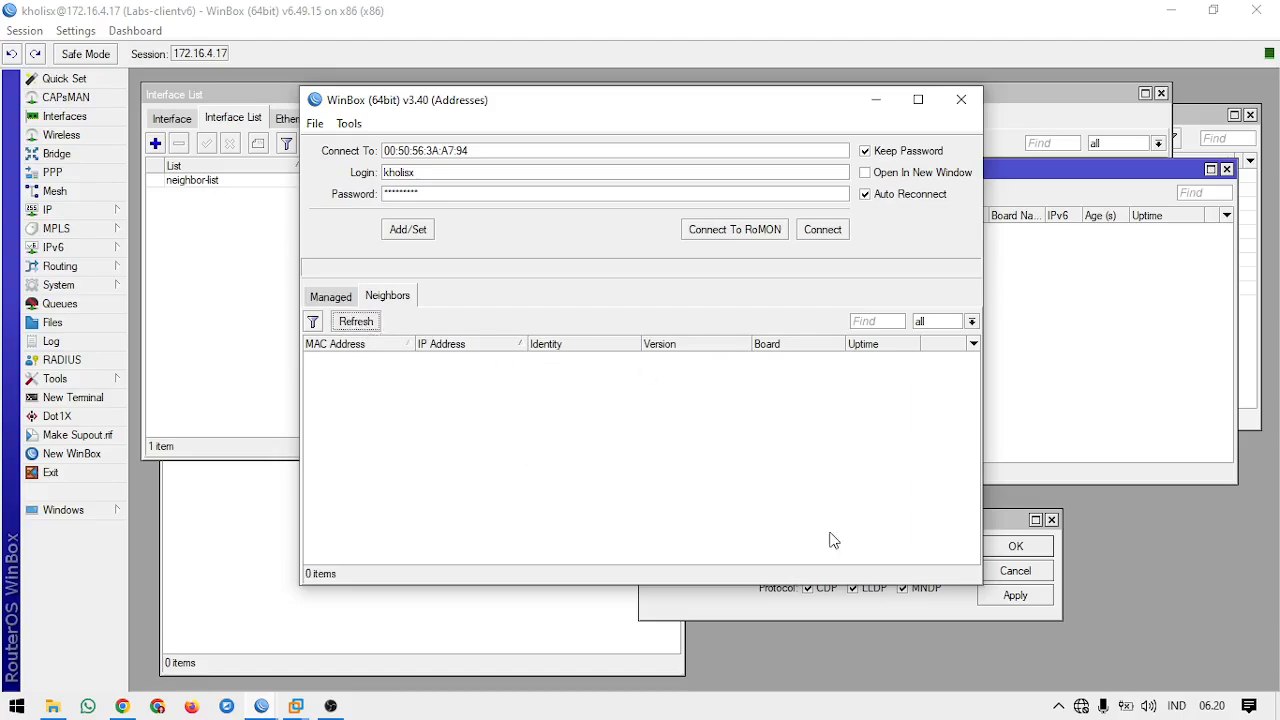
{"action": "left_click", "coordinate": [1005, 522]}
{"action": "left_click", "coordinate": [1013, 545]}
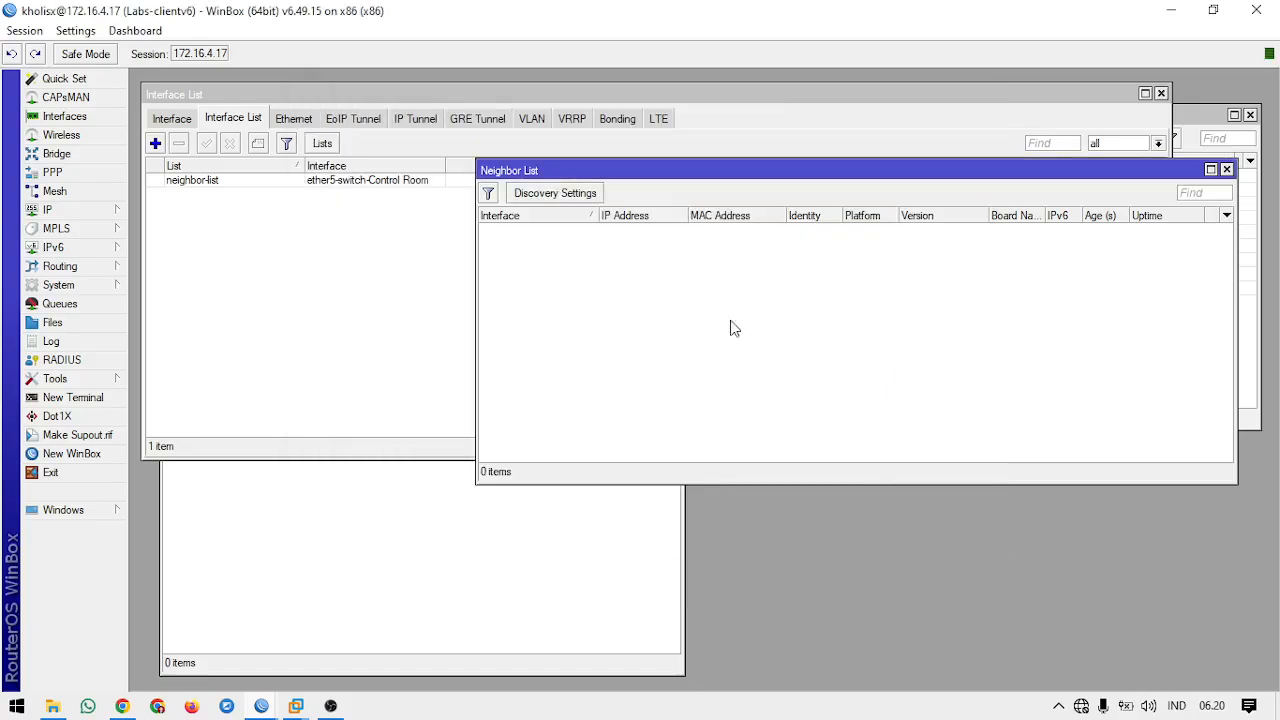
Step: Add ether1-Internet as a member of the neighbor-list interface list
{"action": "left_click", "coordinate": [344, 182]}
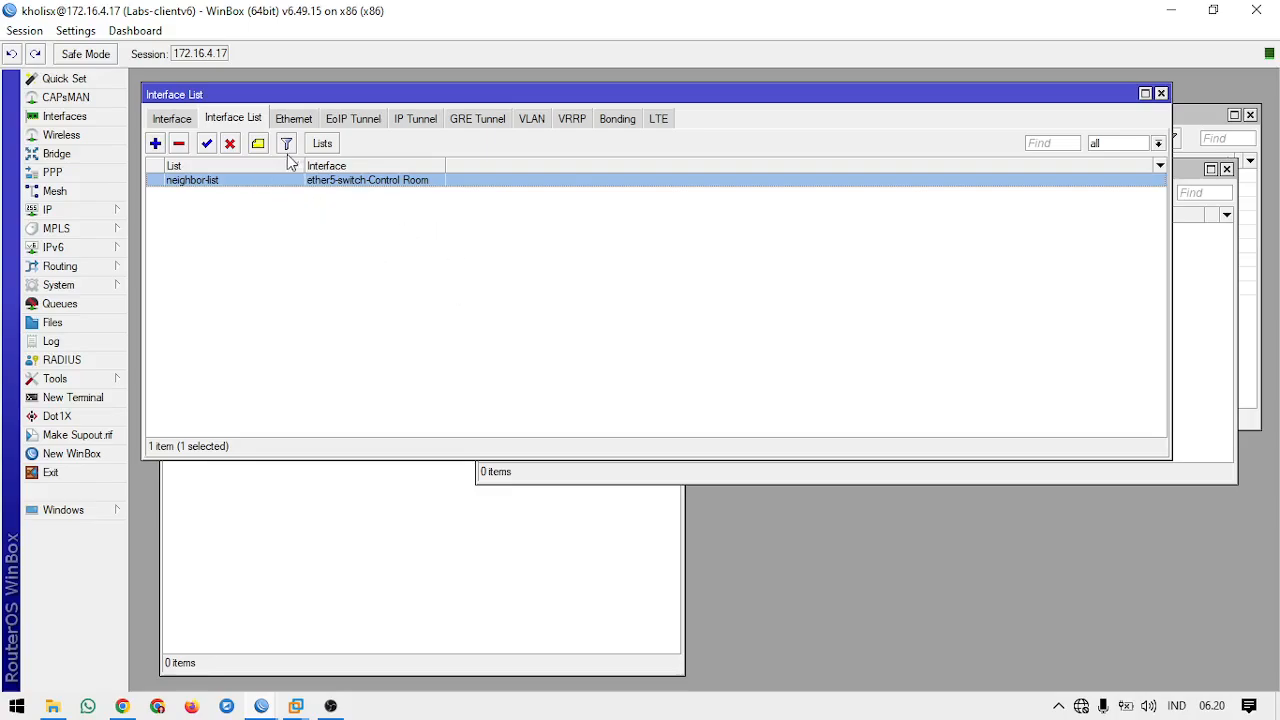
{"action": "left_click", "coordinate": [155, 143]}
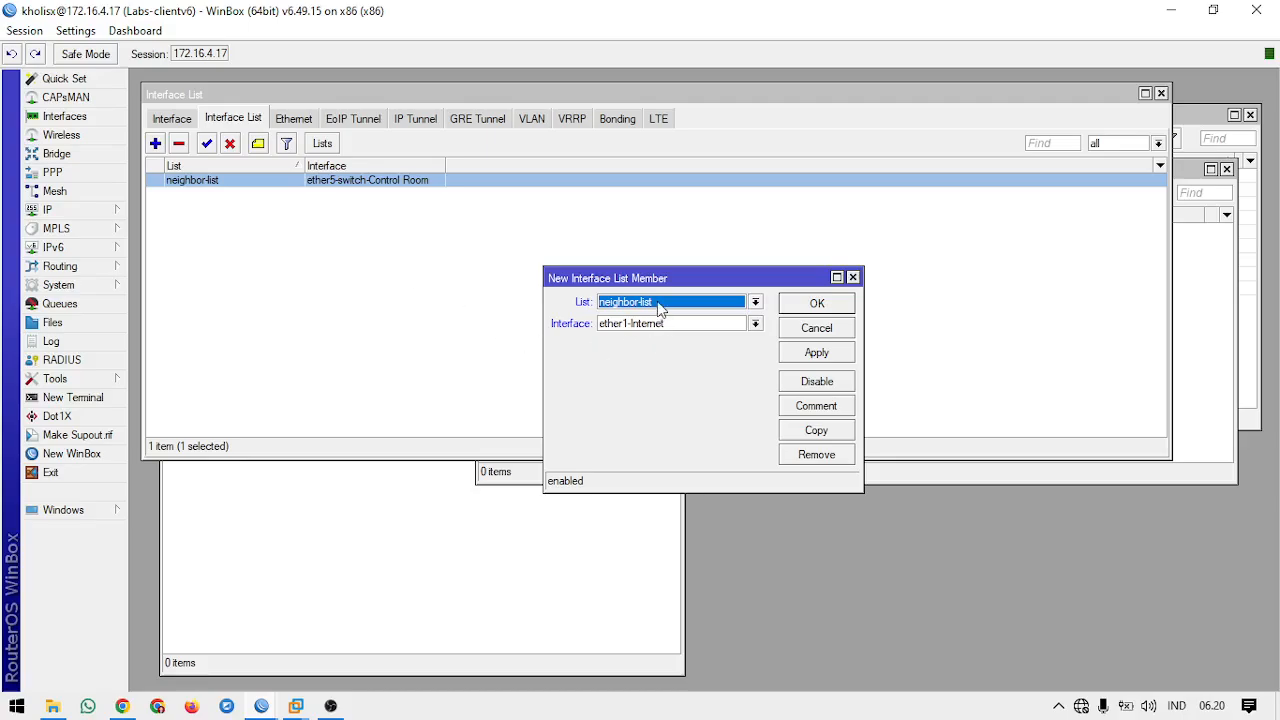
{"action": "left_click", "coordinate": [824, 303]}
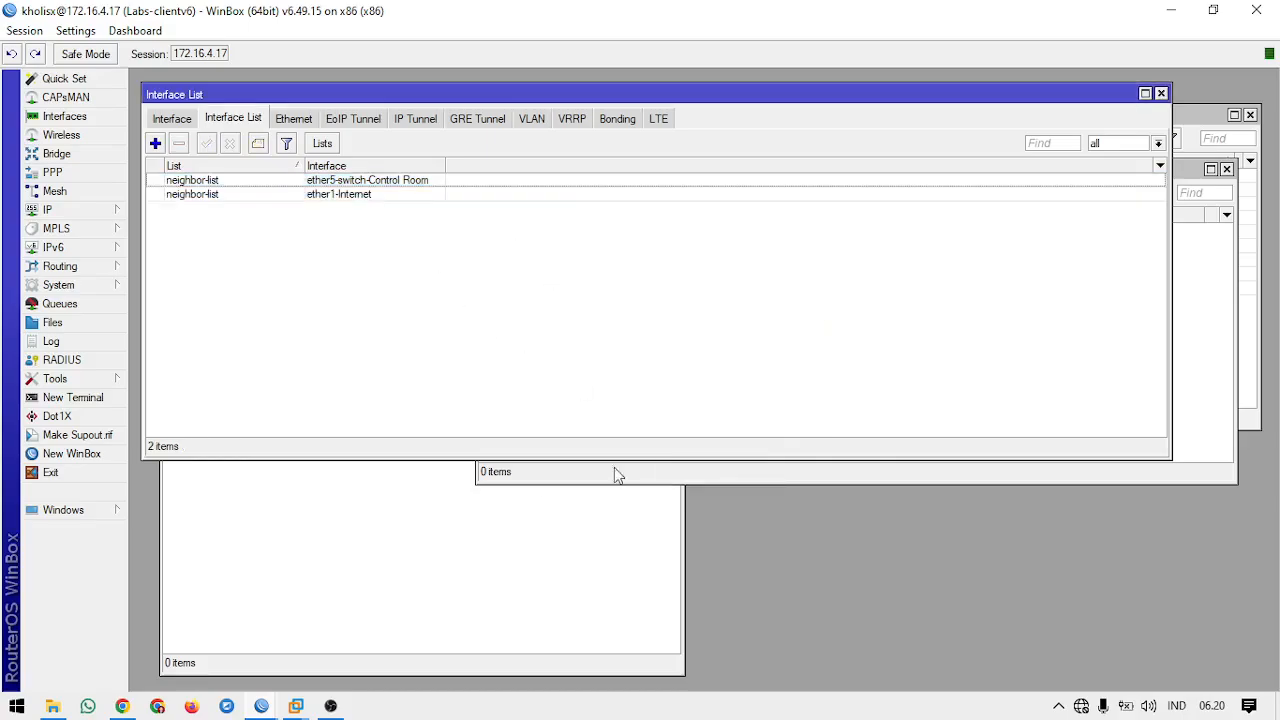
Step: Refresh the neighbors in a new WinBox login window, select the 172.16.4.17 router, and close the window
{"action": "left_click", "coordinate": [117, 452]}
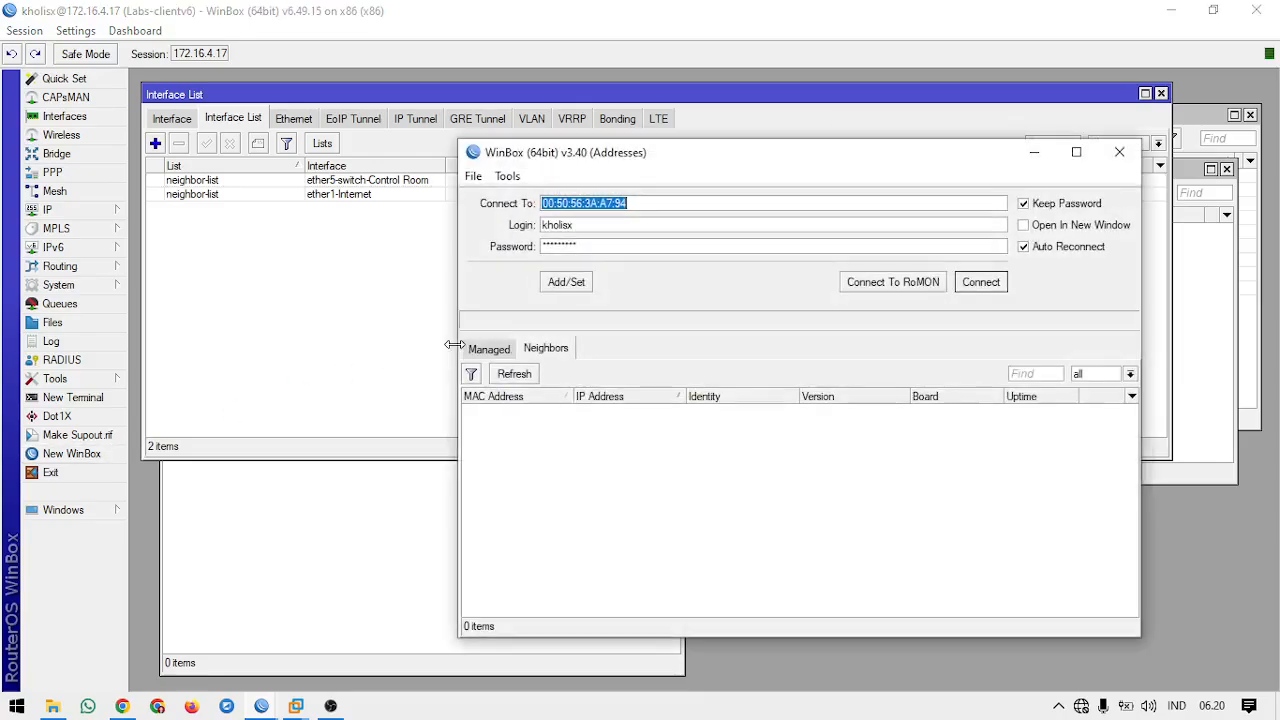
{"action": "left_click", "coordinate": [535, 377]}
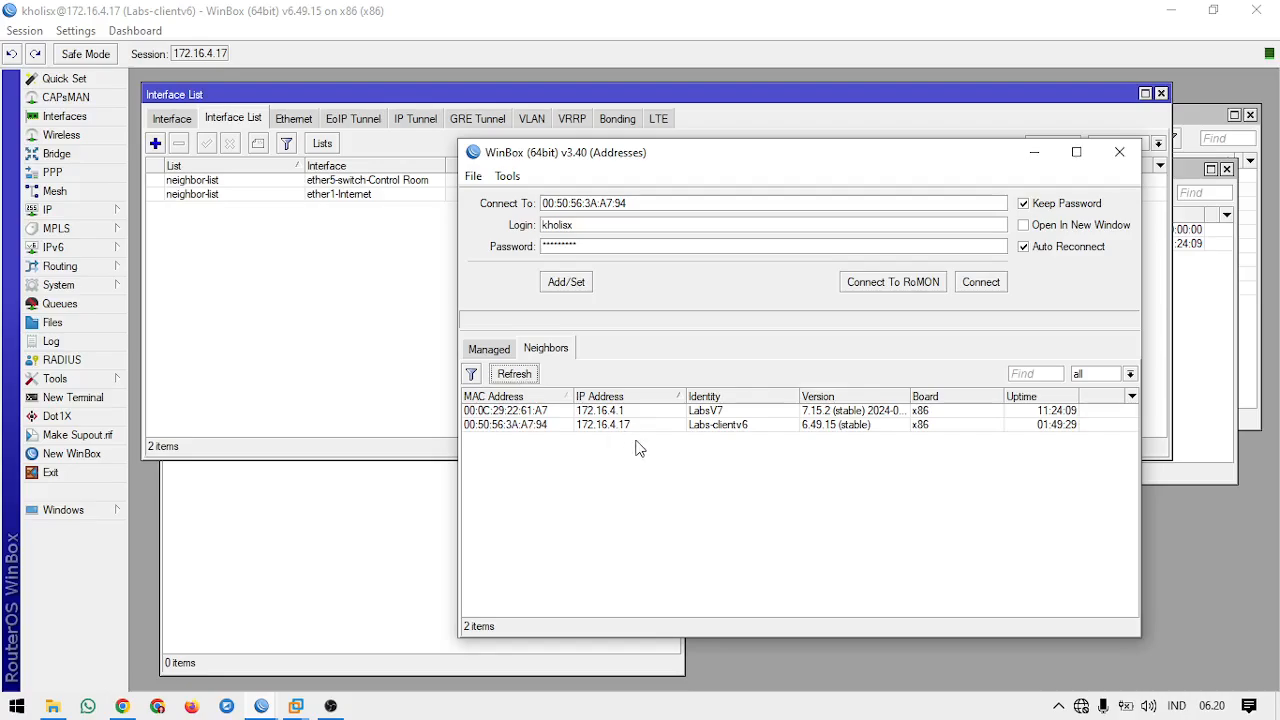
{"action": "left_click", "coordinate": [624, 425]}
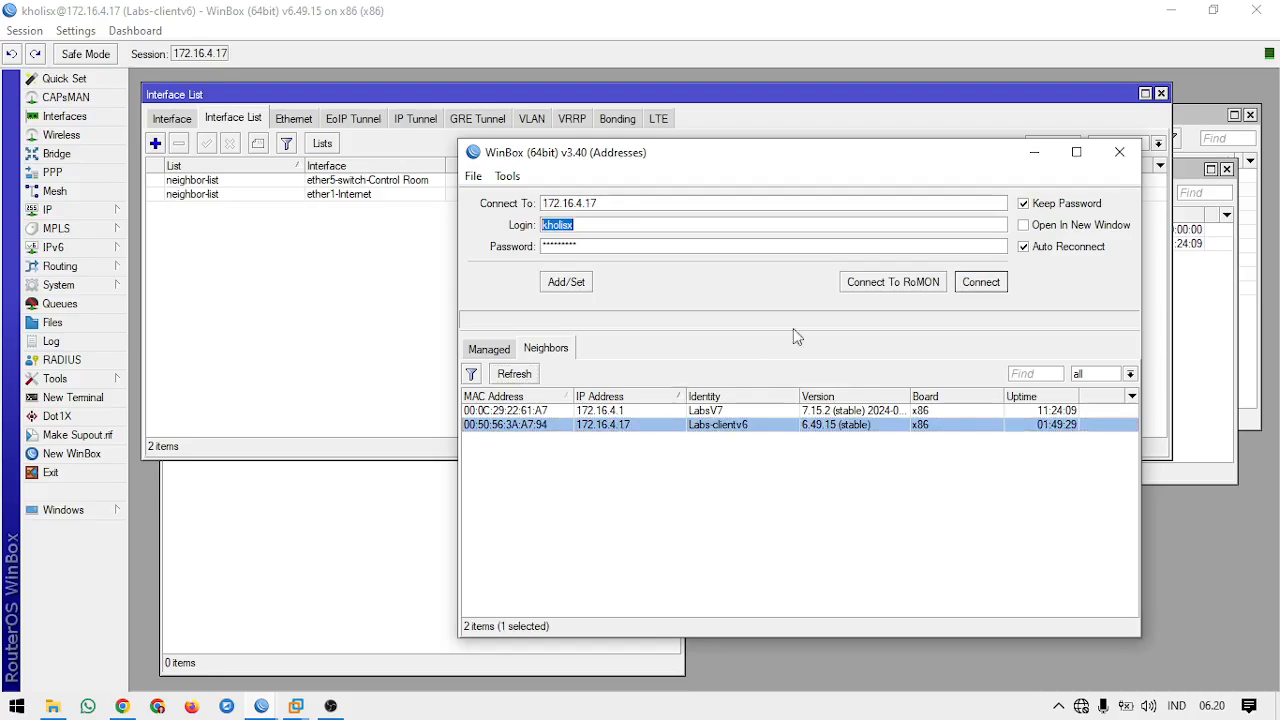
{"action": "left_click", "coordinate": [1120, 152]}
Step: Bring the Neighbor List forward, examine the neighbors discovered on ether1-Internet, and close the list
{"action": "left_click", "coordinate": [1189, 309]}
{"action": "left_click_drag", "start_coordinate": [700, 180], "coordinate": [712, 286]}
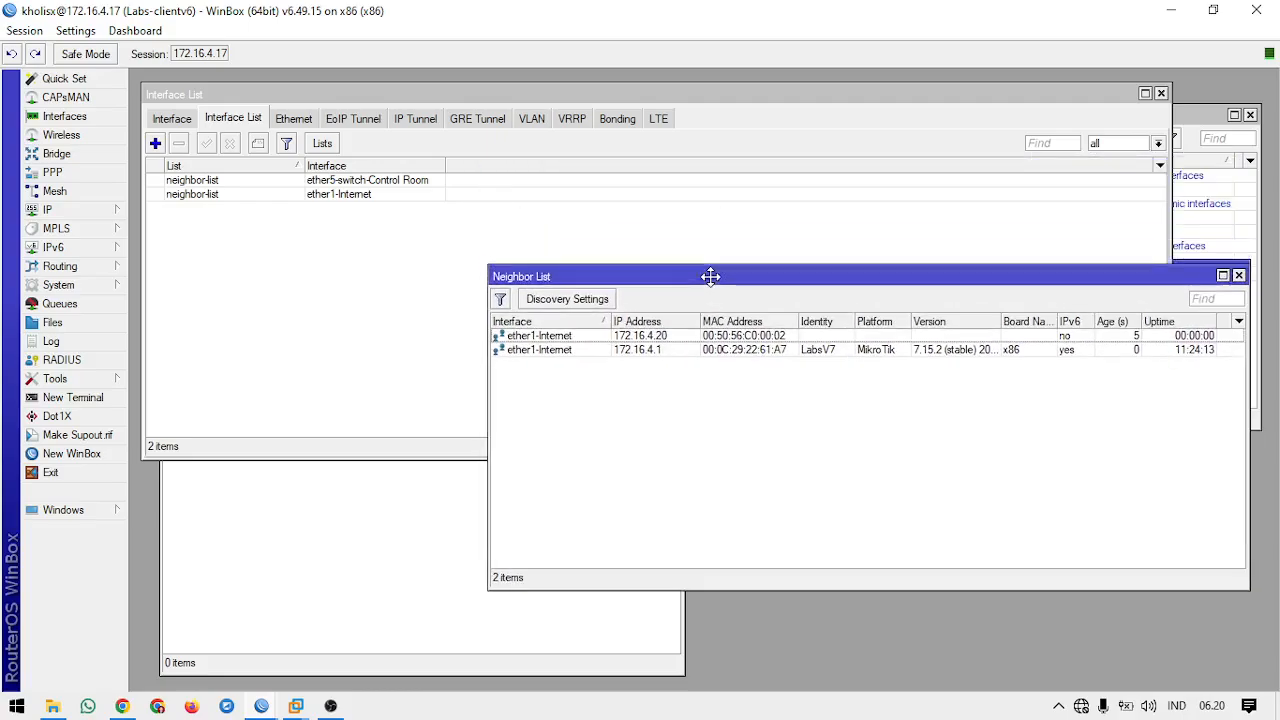
{"action": "left_click", "coordinate": [637, 348]}
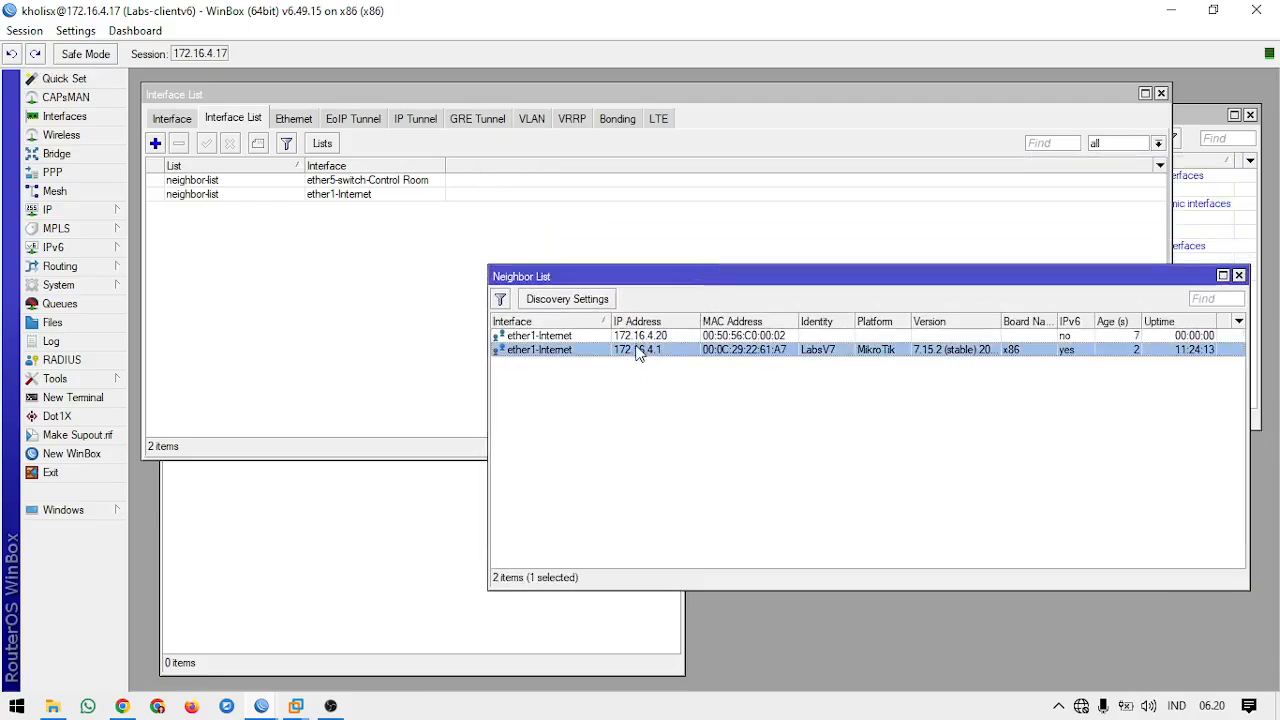
{"action": "left_click", "coordinate": [635, 337]}
{"action": "left_click", "coordinate": [644, 349]}
{"action": "left_click", "coordinate": [659, 380]}
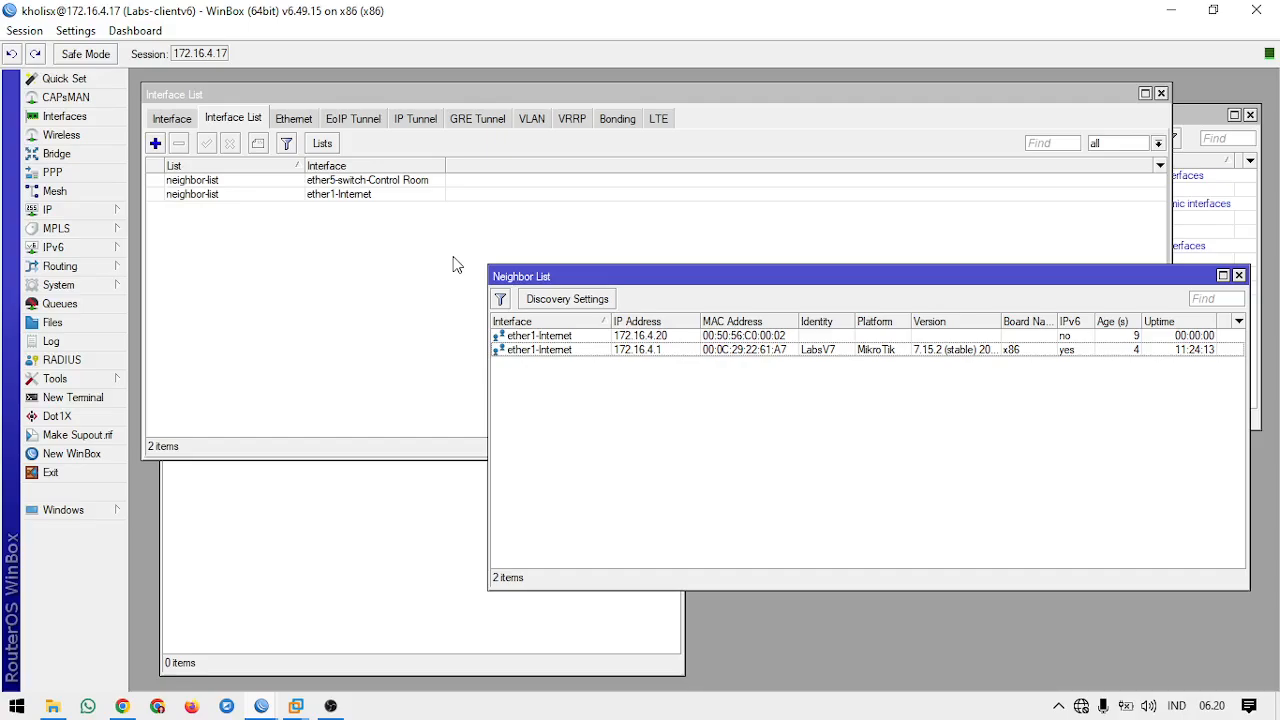
{"action": "left_click", "coordinate": [556, 350]}
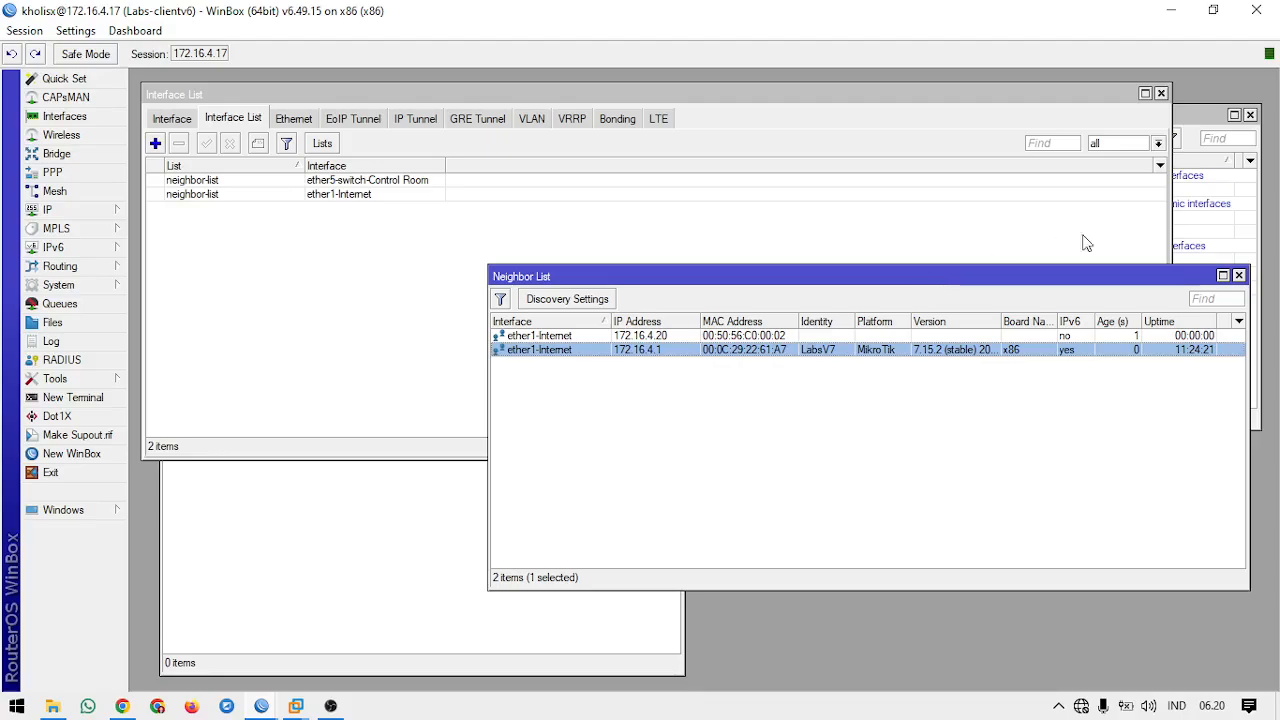
{"action": "left_click", "coordinate": [1239, 276]}
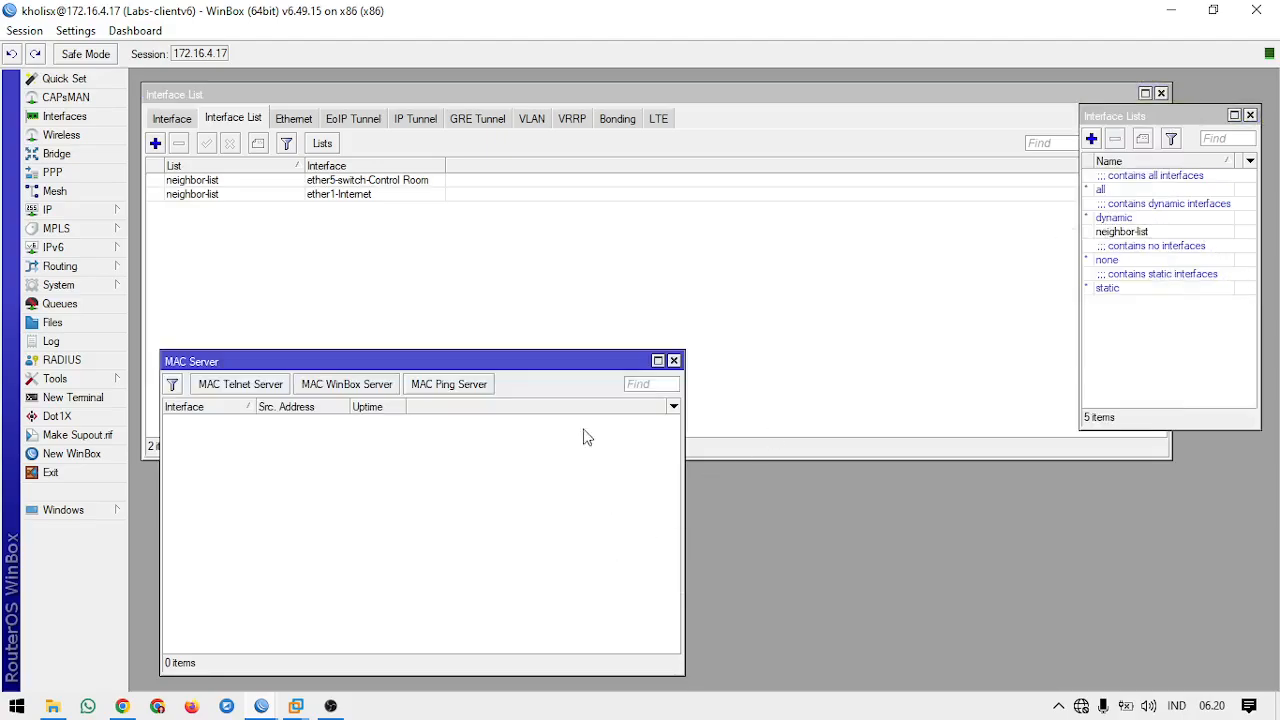
Step: Rearrange the Interface Lists window clear of the MAC Server window and create an interface list named winbox-list
{"action": "left_click_drag", "start_coordinate": [541, 366], "coordinate": [552, 355]}
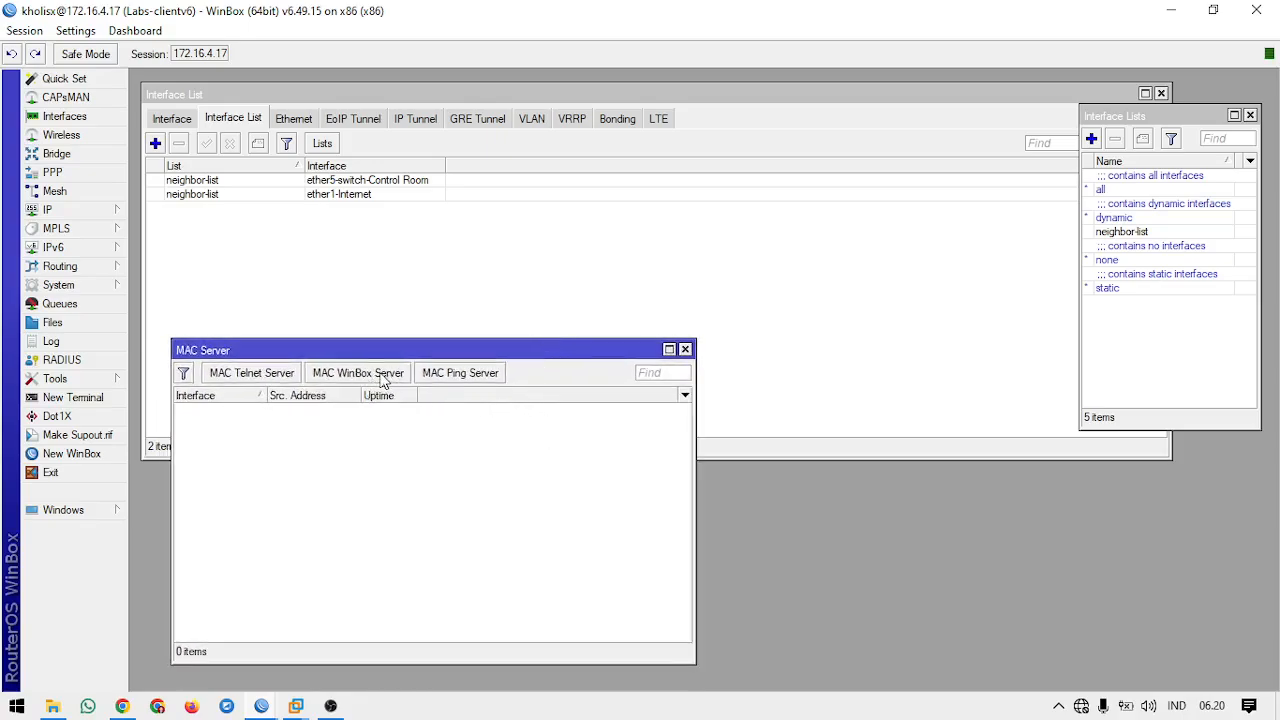
{"action": "left_click", "coordinate": [1172, 131]}
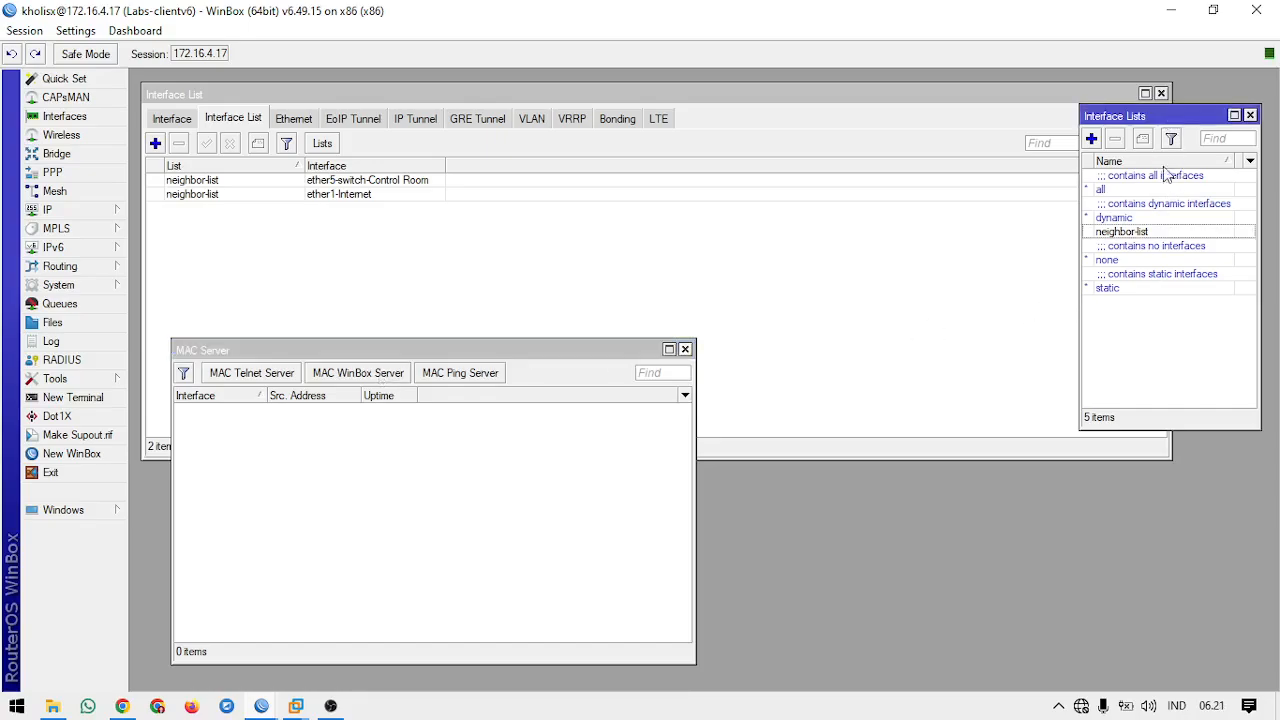
{"action": "left_click_drag", "start_coordinate": [1178, 119], "coordinate": [1171, 231]}
{"action": "double_click", "coordinate": [1171, 231]}
{"action": "left_click_drag", "start_coordinate": [1171, 231], "coordinate": [1263, 160]}
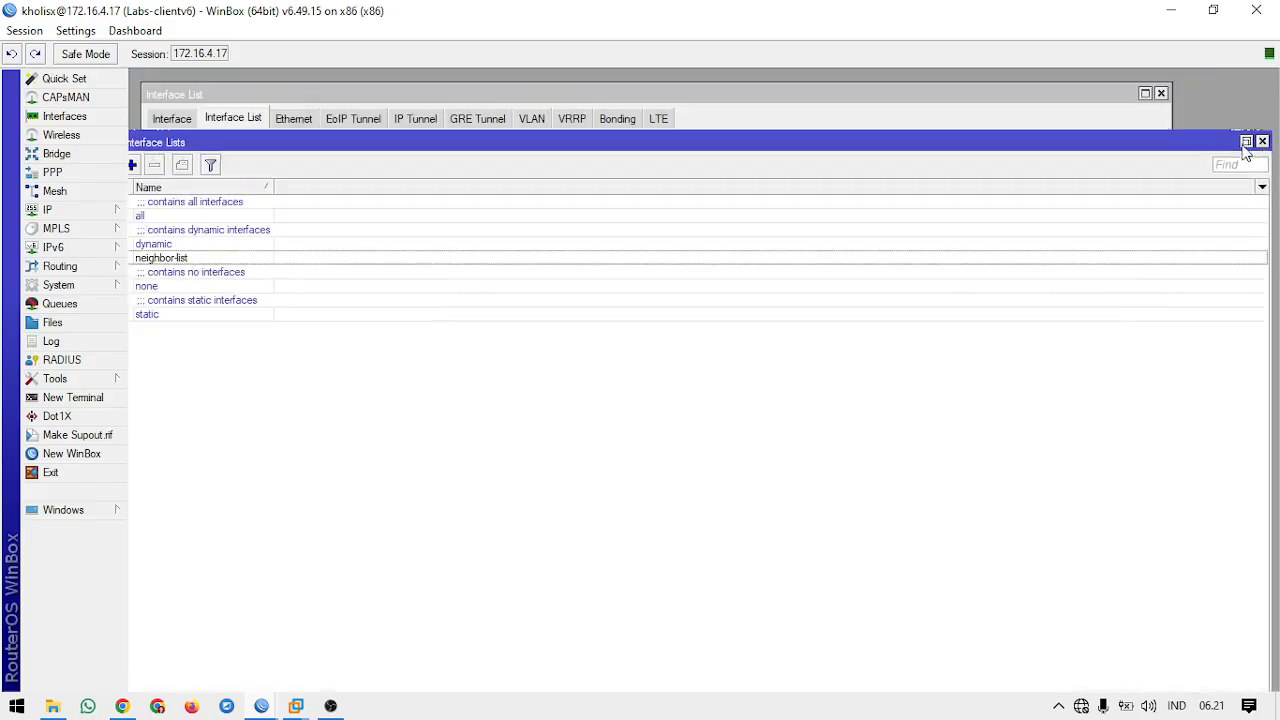
{"action": "left_click", "coordinate": [1246, 141]}
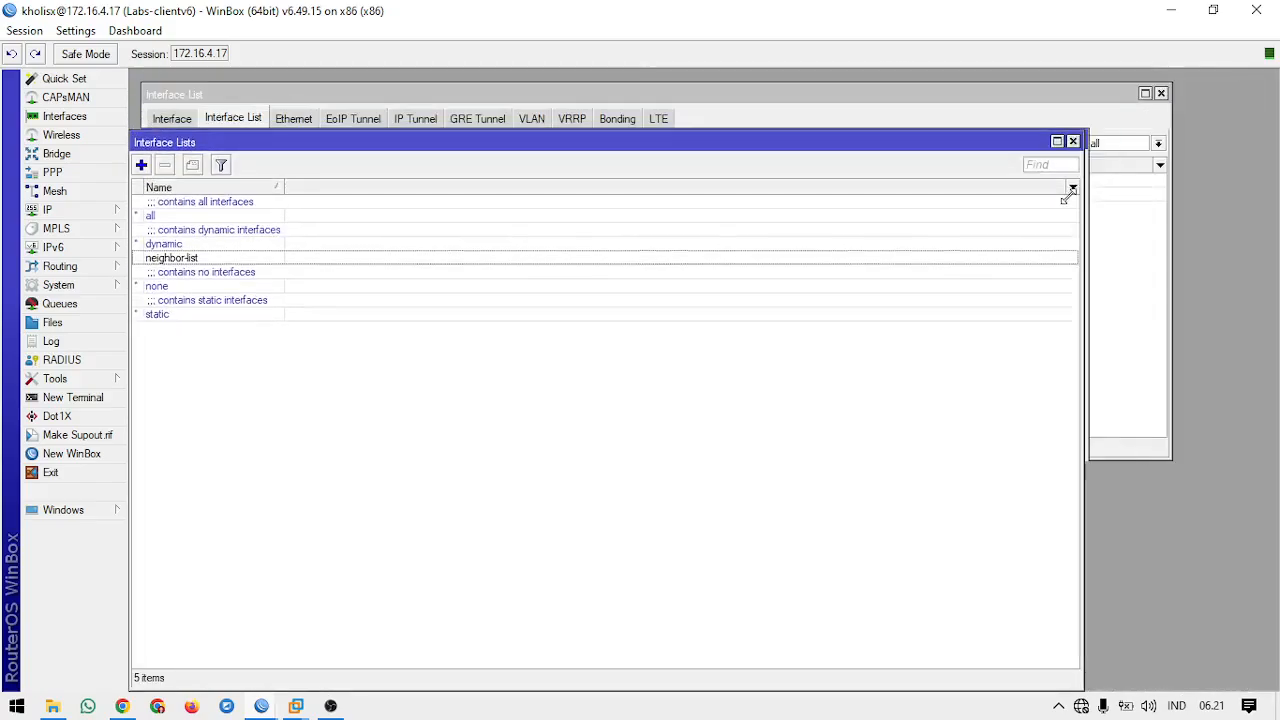
{"action": "left_click_drag", "start_coordinate": [1068, 195], "coordinate": [428, 448]}
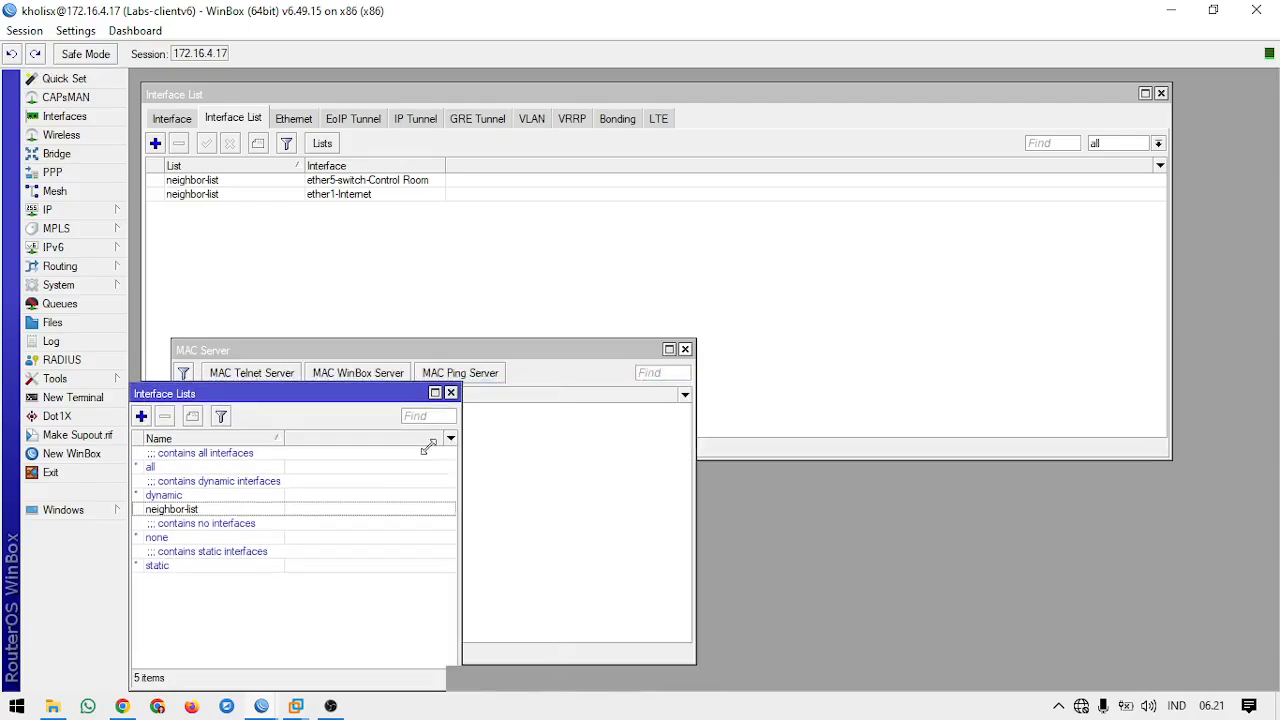
{"action": "left_click_drag", "start_coordinate": [330, 393], "coordinate": [1166, 186]}
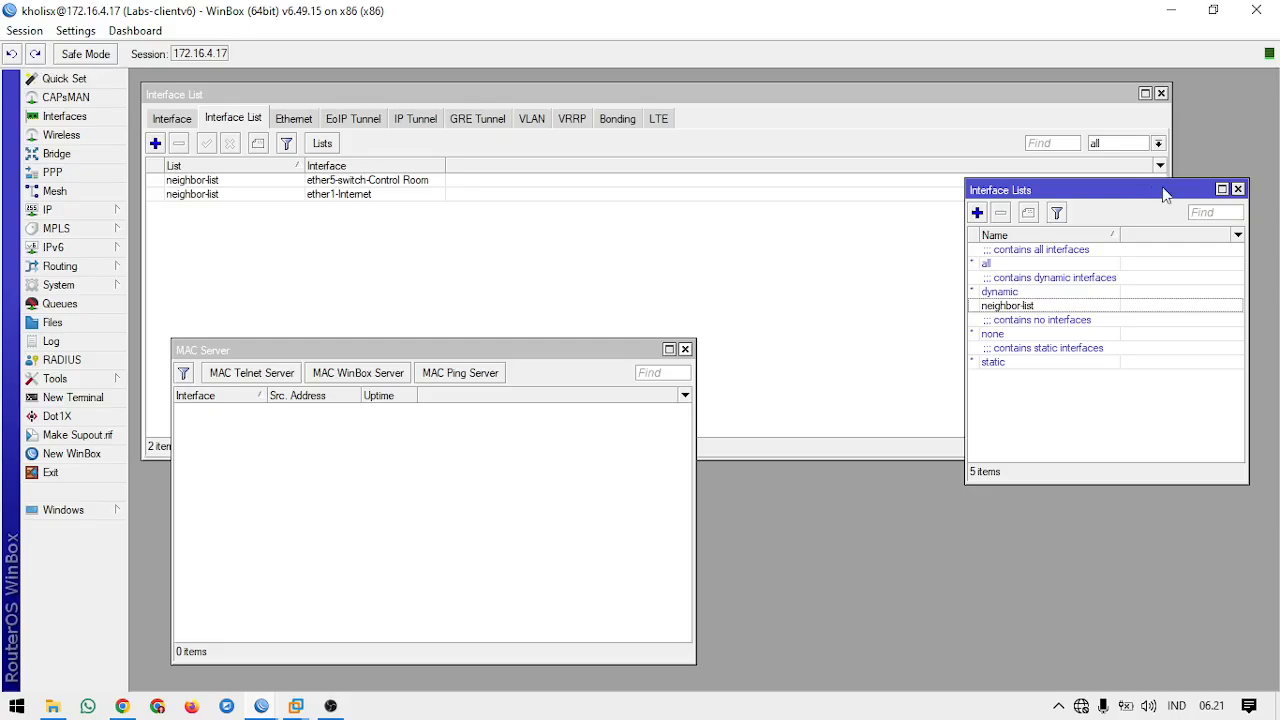
{"action": "left_click", "coordinate": [977, 212]}
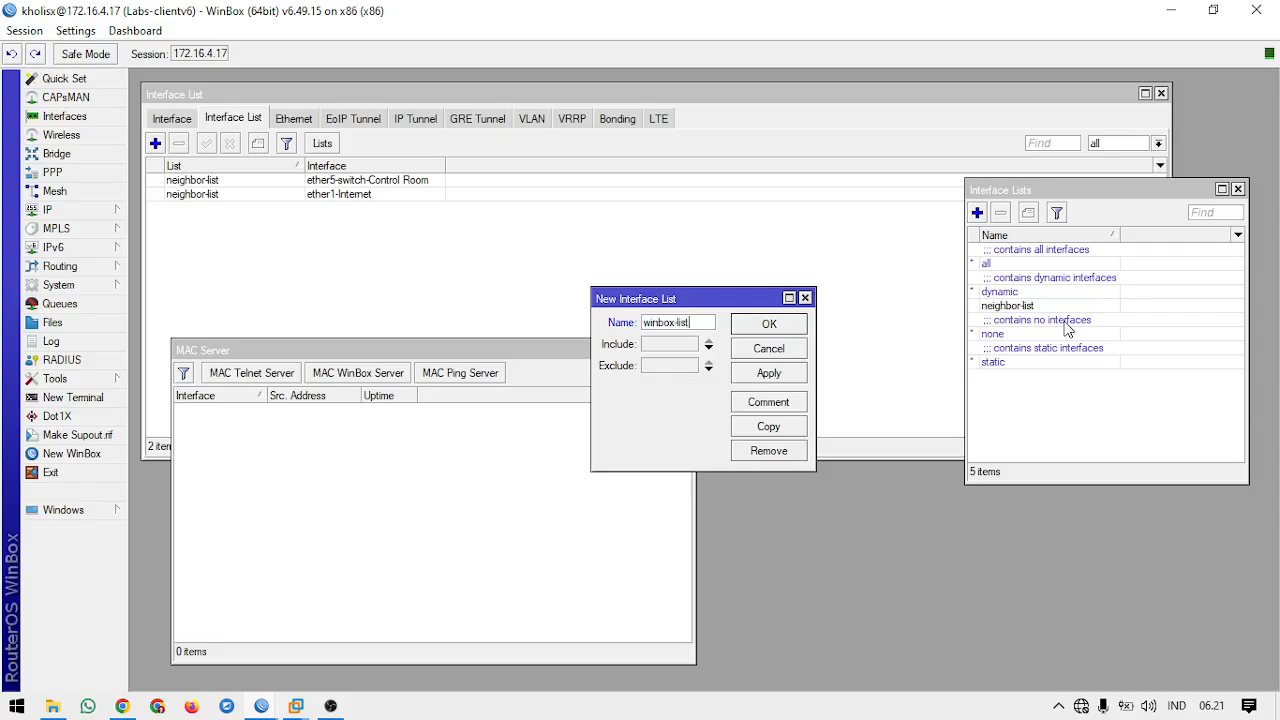
{"action": "key", "text": "Return"}
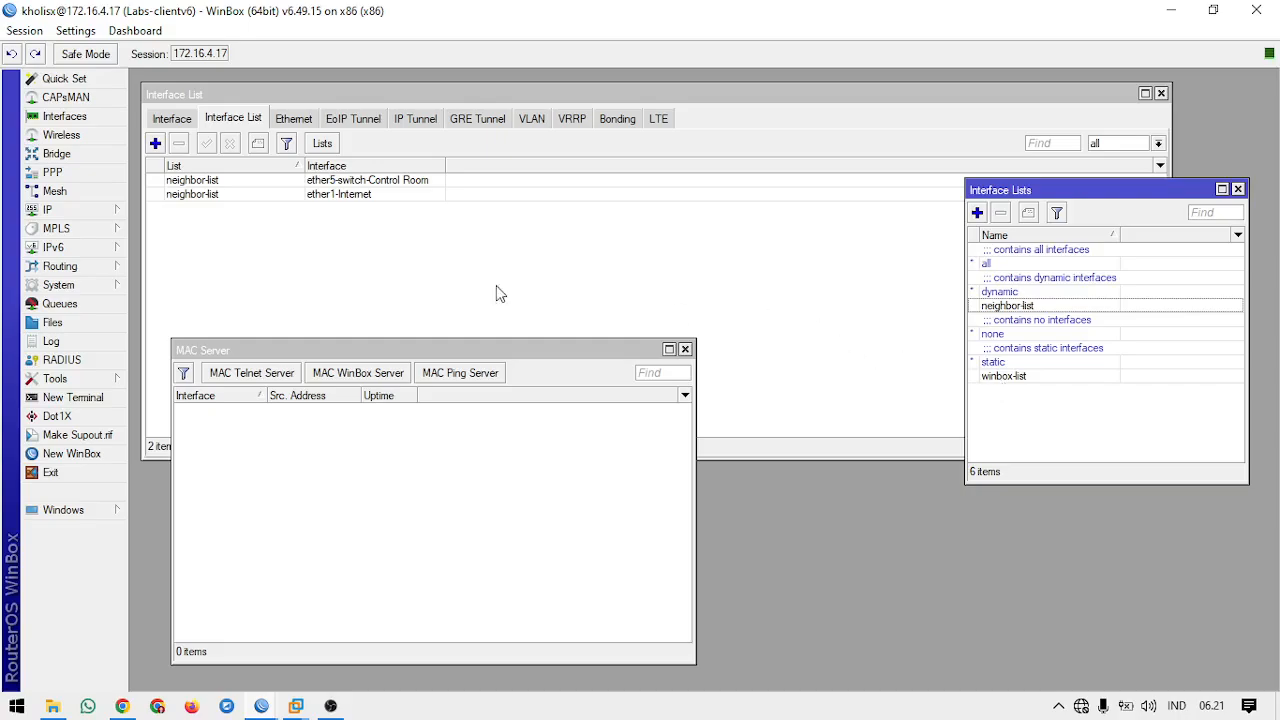
Step: Add ether5-switch-Control Room as a member of winbox-list and move the member form aside
{"action": "left_click", "coordinate": [155, 143]}
{"action": "left_click", "coordinate": [688, 302]}
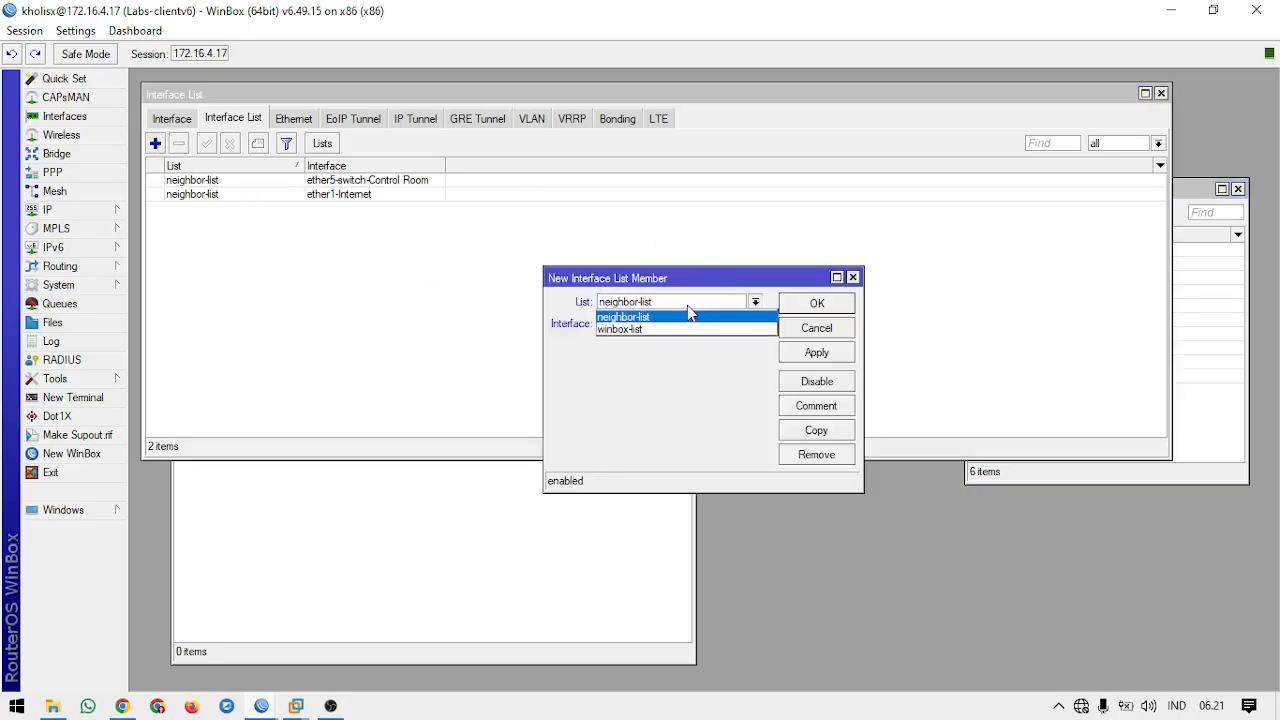
{"action": "left_click", "coordinate": [677, 329]}
{"action": "left_click", "coordinate": [677, 328]}
{"action": "left_click", "coordinate": [683, 306]}
{"action": "left_click", "coordinate": [678, 325]}
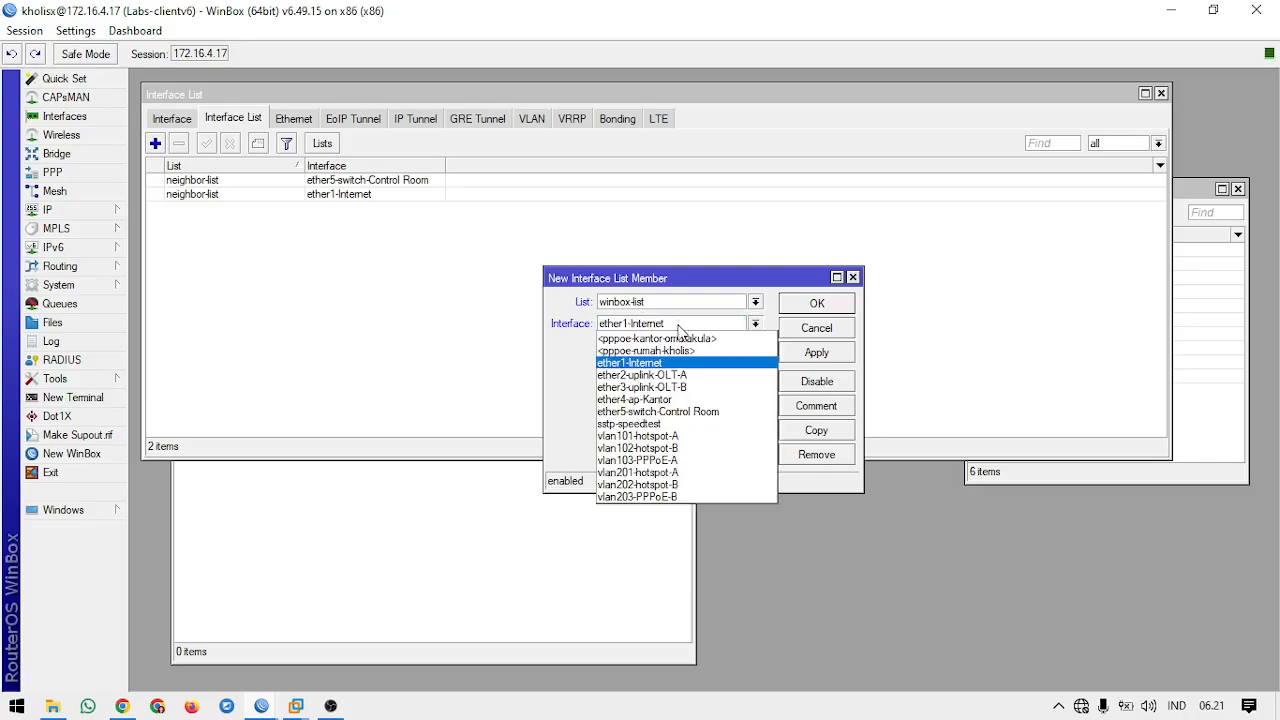
{"action": "left_click", "coordinate": [683, 412]}
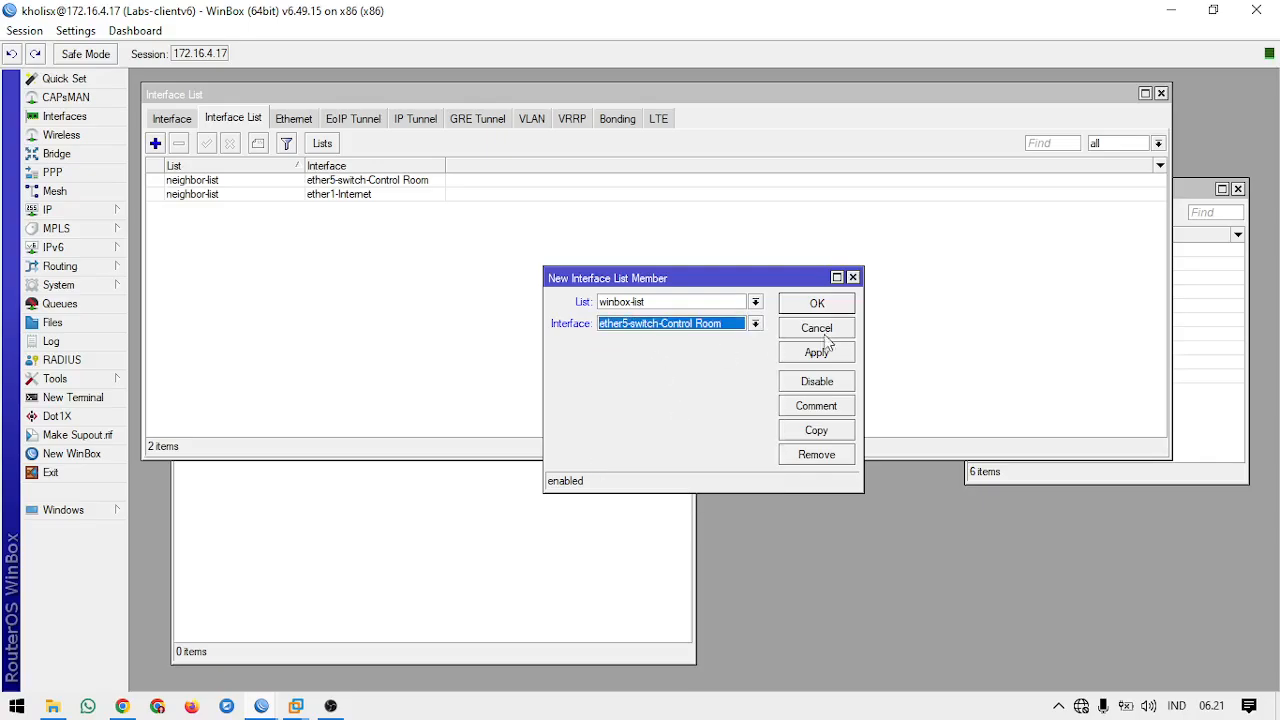
{"action": "left_click", "coordinate": [817, 353]}
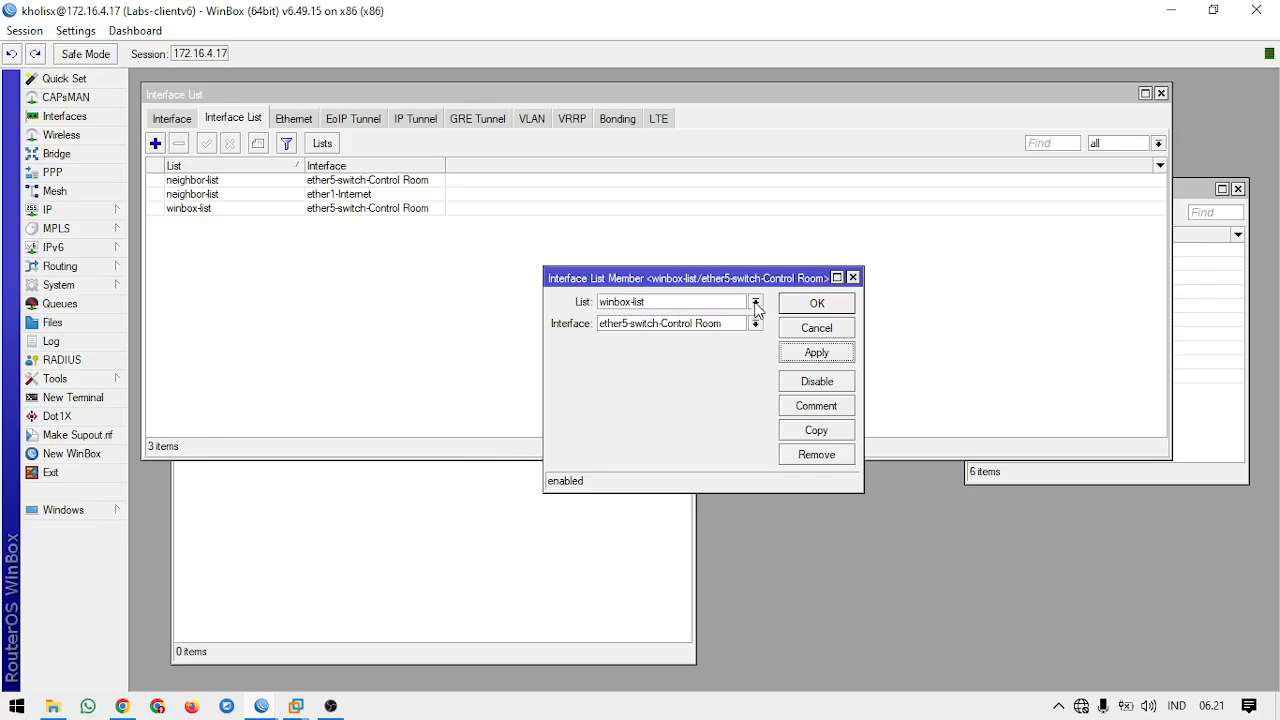
{"action": "left_click_drag", "start_coordinate": [752, 278], "coordinate": [902, 321]}
Step: Set the MAC WinBox Server's allowed interface list to winbox-list and reposition the open member form
{"action": "left_click", "coordinate": [468, 563]}
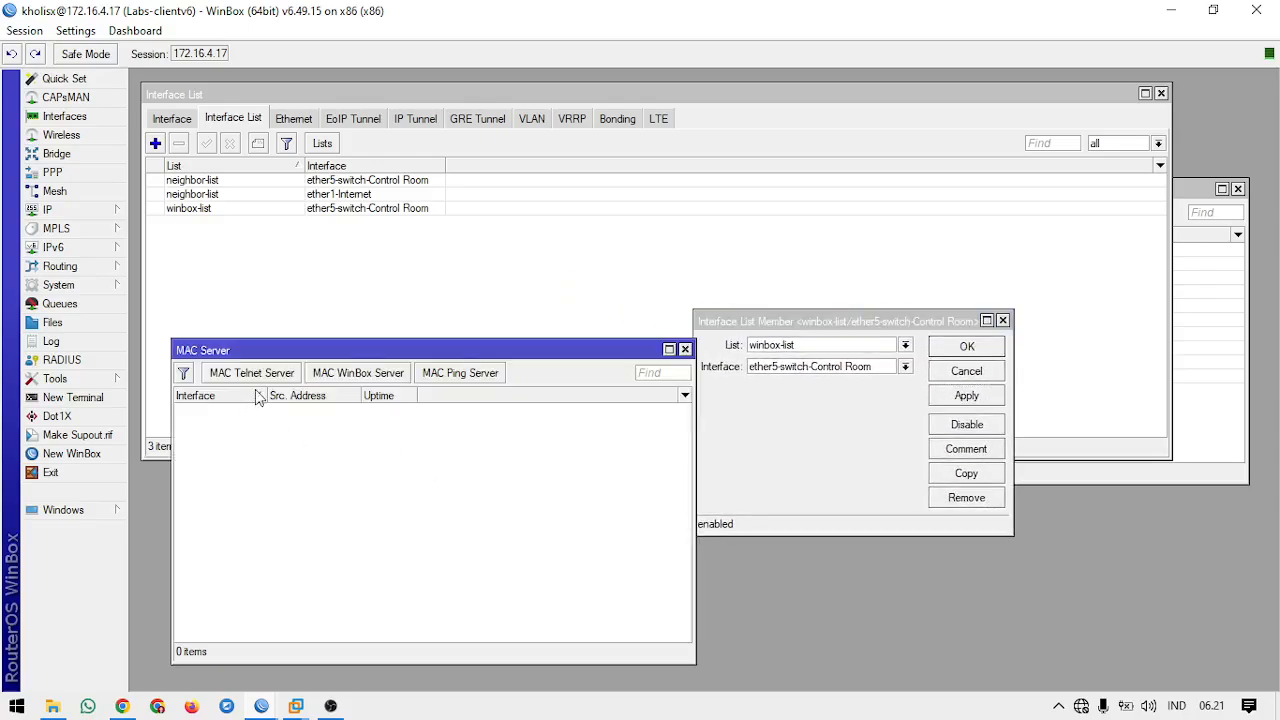
{"action": "left_click", "coordinate": [366, 380]}
{"action": "left_click", "coordinate": [675, 360]}
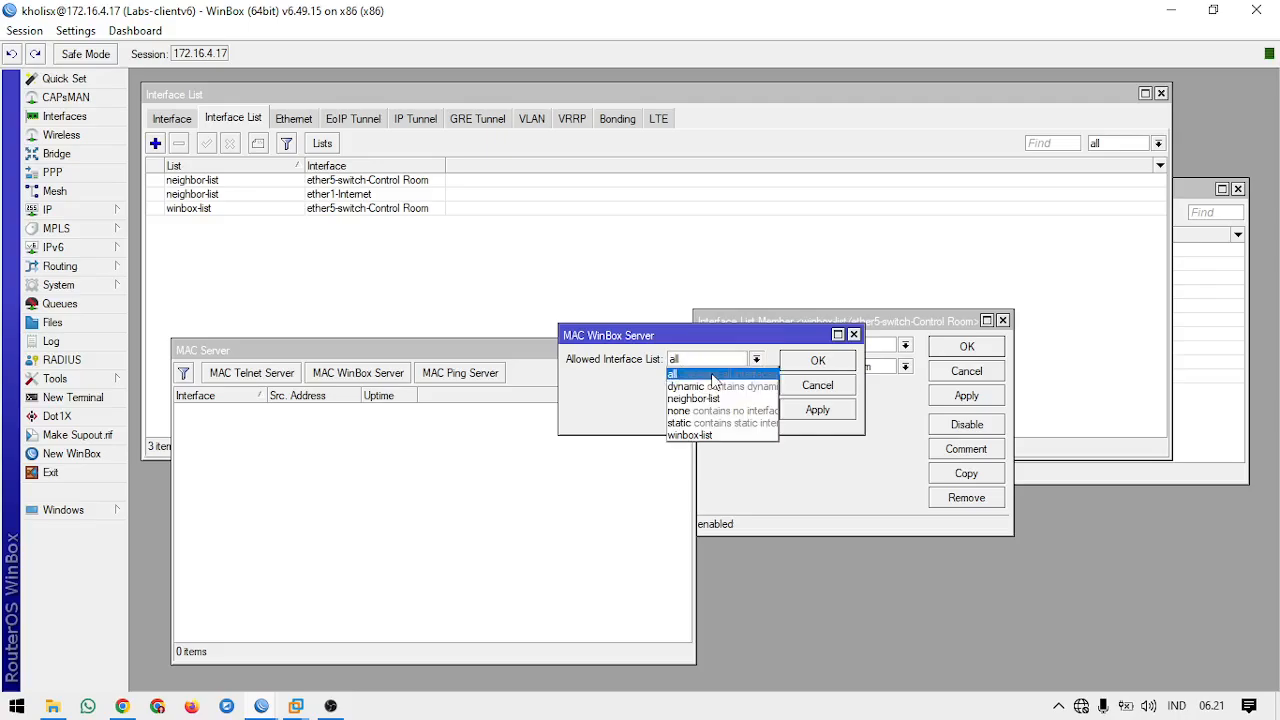
{"action": "left_click", "coordinate": [710, 432]}
{"action": "left_click", "coordinate": [812, 365]}
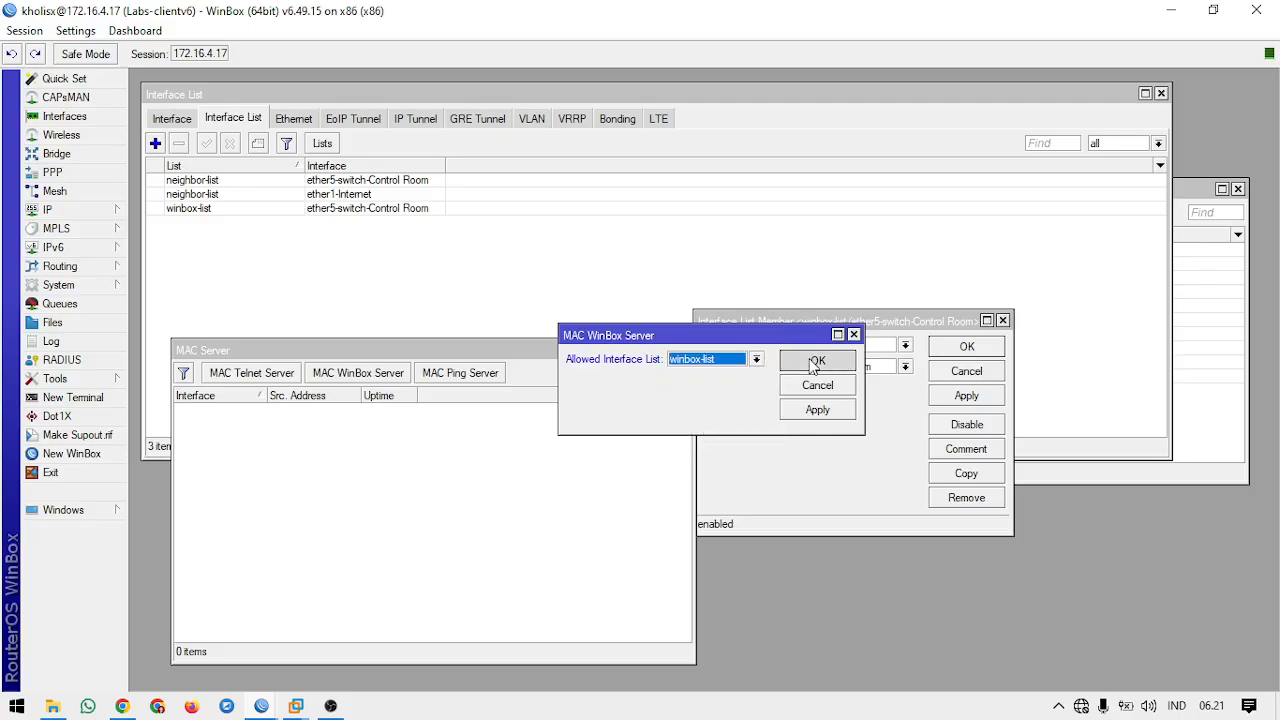
{"action": "left_click_drag", "start_coordinate": [797, 321], "coordinate": [840, 292]}
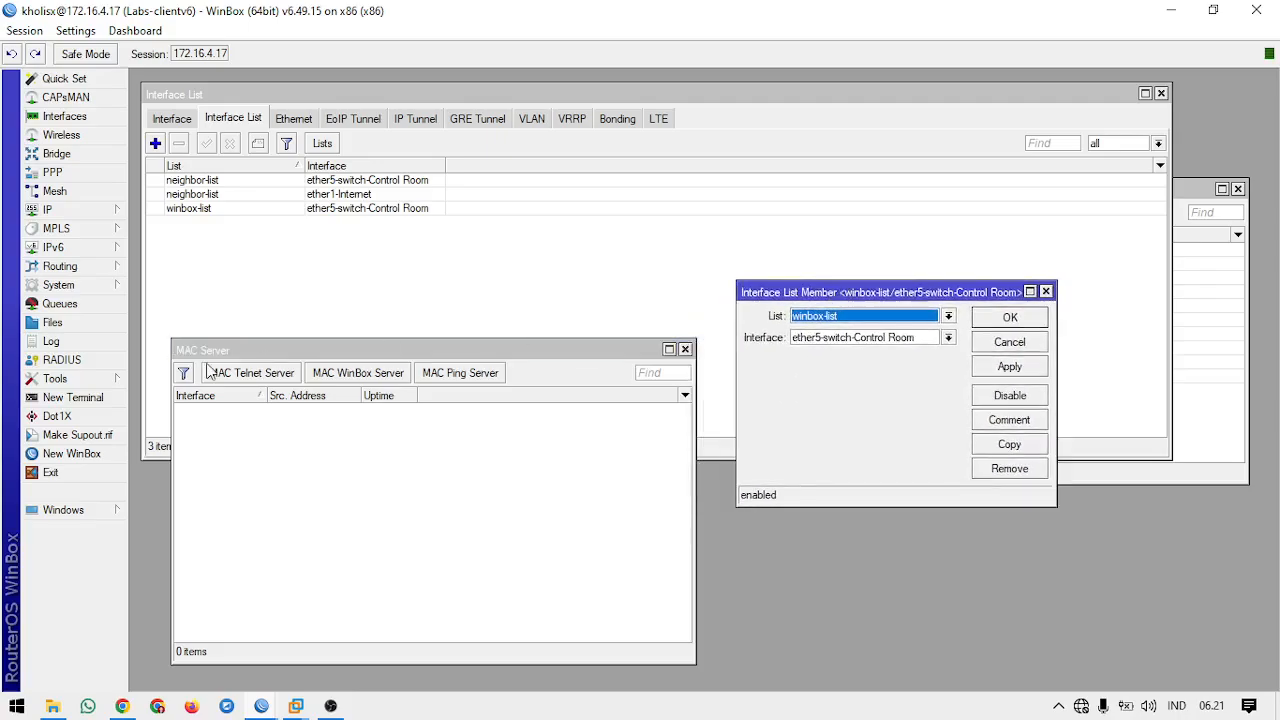
Step: Refresh the neighbors in another WinBox login window to check which routers are listed
{"action": "left_click", "coordinate": [103, 451]}
{"action": "left_click", "coordinate": [527, 372]}
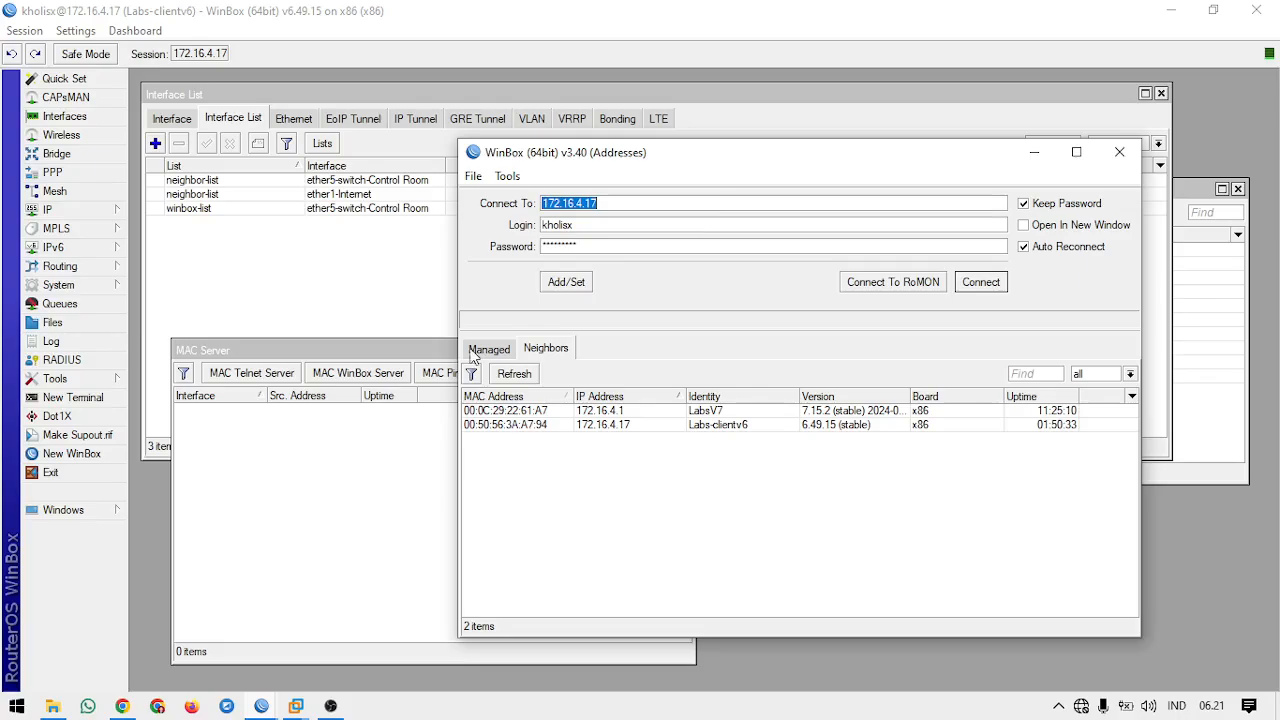
Step: Set the MAC WinBox Server's allowed interface list to all
{"action": "left_click", "coordinate": [375, 374]}
{"action": "left_click", "coordinate": [702, 361]}
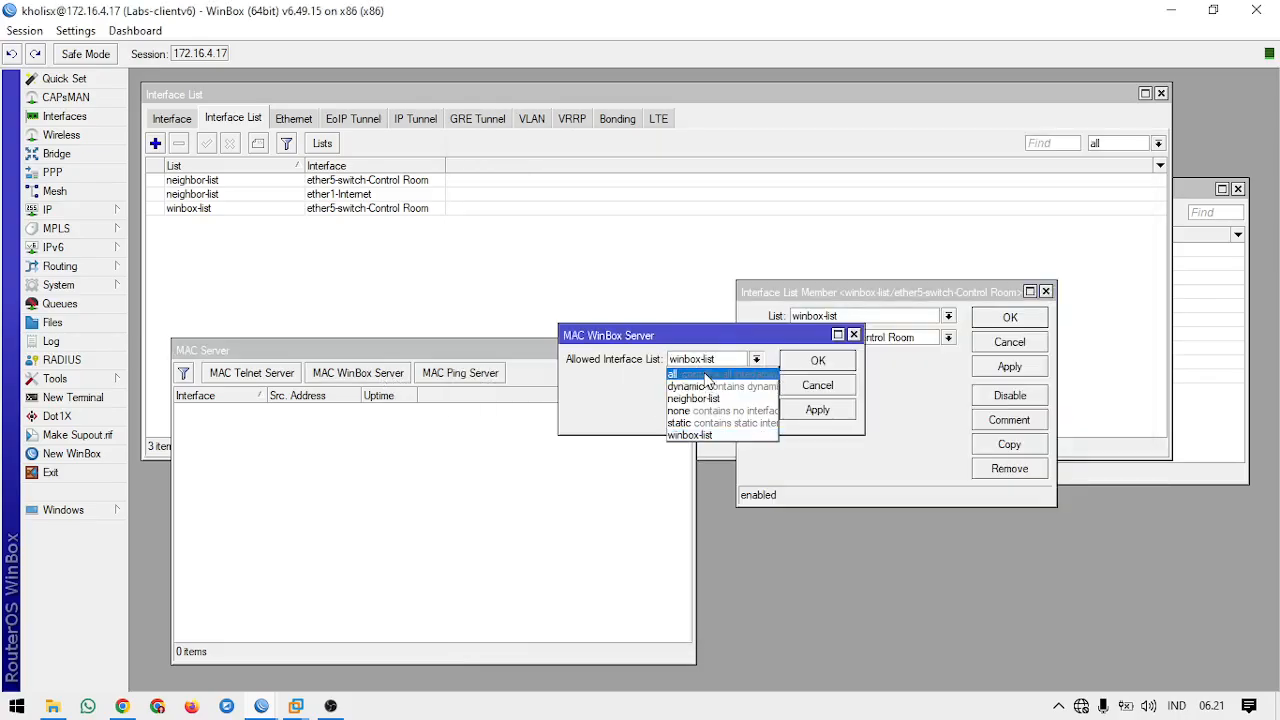
{"action": "left_click", "coordinate": [705, 374]}
{"action": "left_click", "coordinate": [804, 360]}
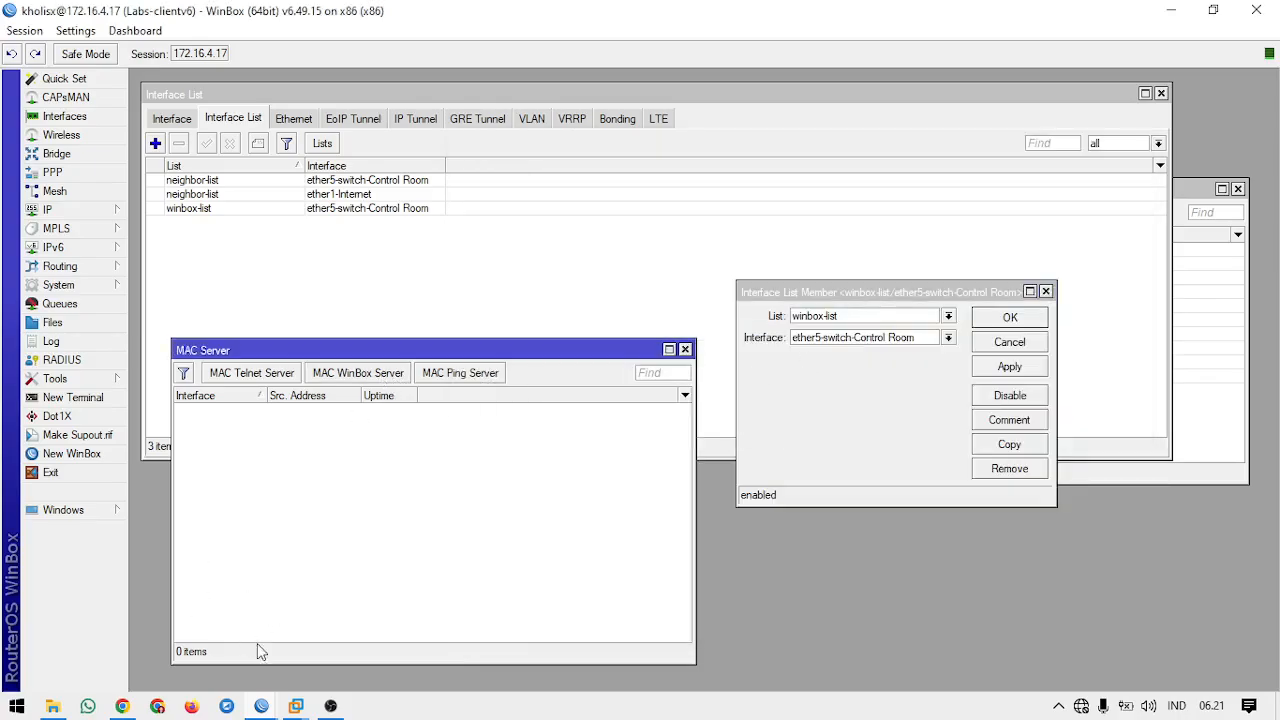
Step: Close two of the open WinBox login windows, keeping one for connection tests
{"action": "mouse_move", "coordinate": [260, 705]}
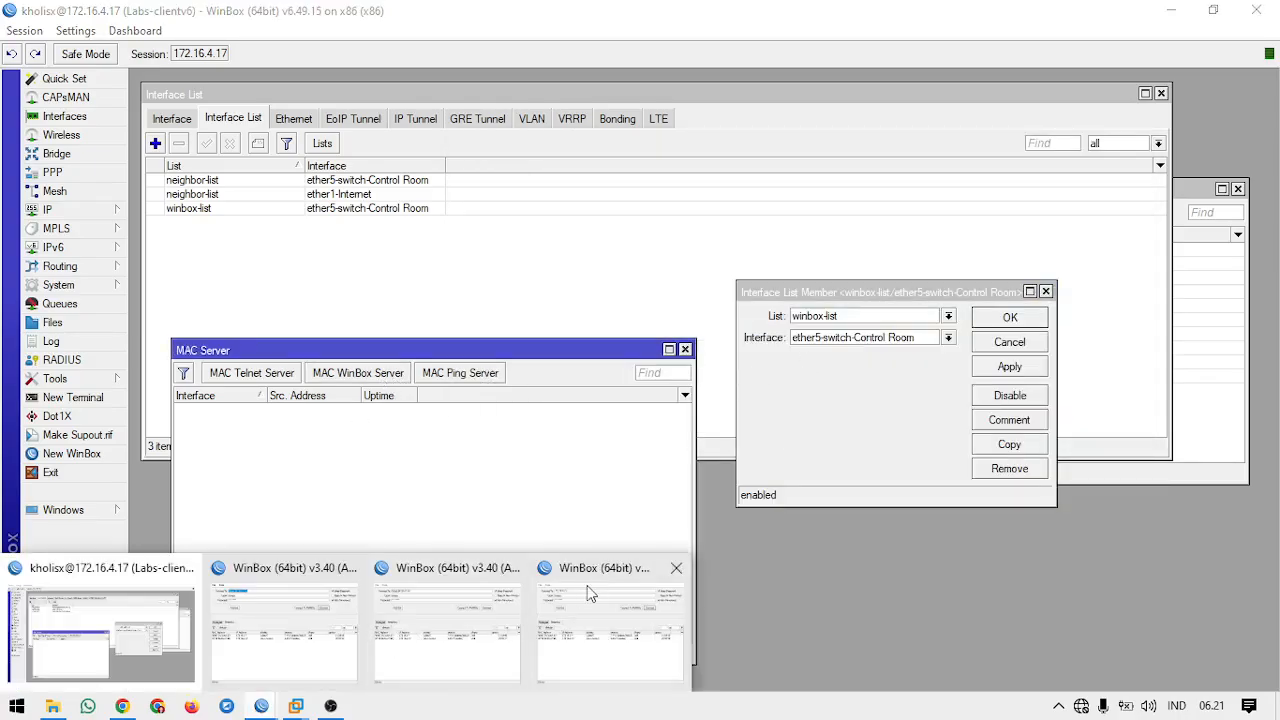
{"action": "left_click", "coordinate": [675, 568]}
{"action": "left_click", "coordinate": [510, 568]}
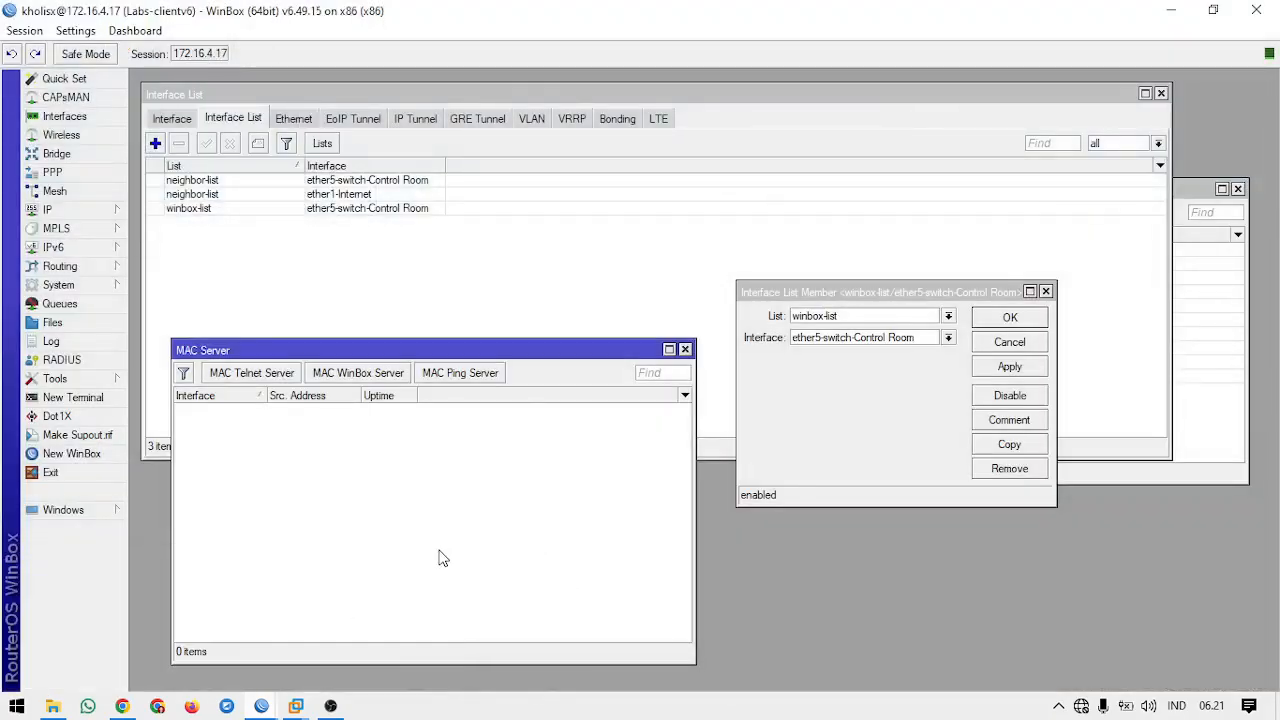
Step: Refresh the neighbors in the remaining login window and test a MAC address connection to Labs-clientv6, closing the session
{"action": "mouse_move", "coordinate": [290, 706]}
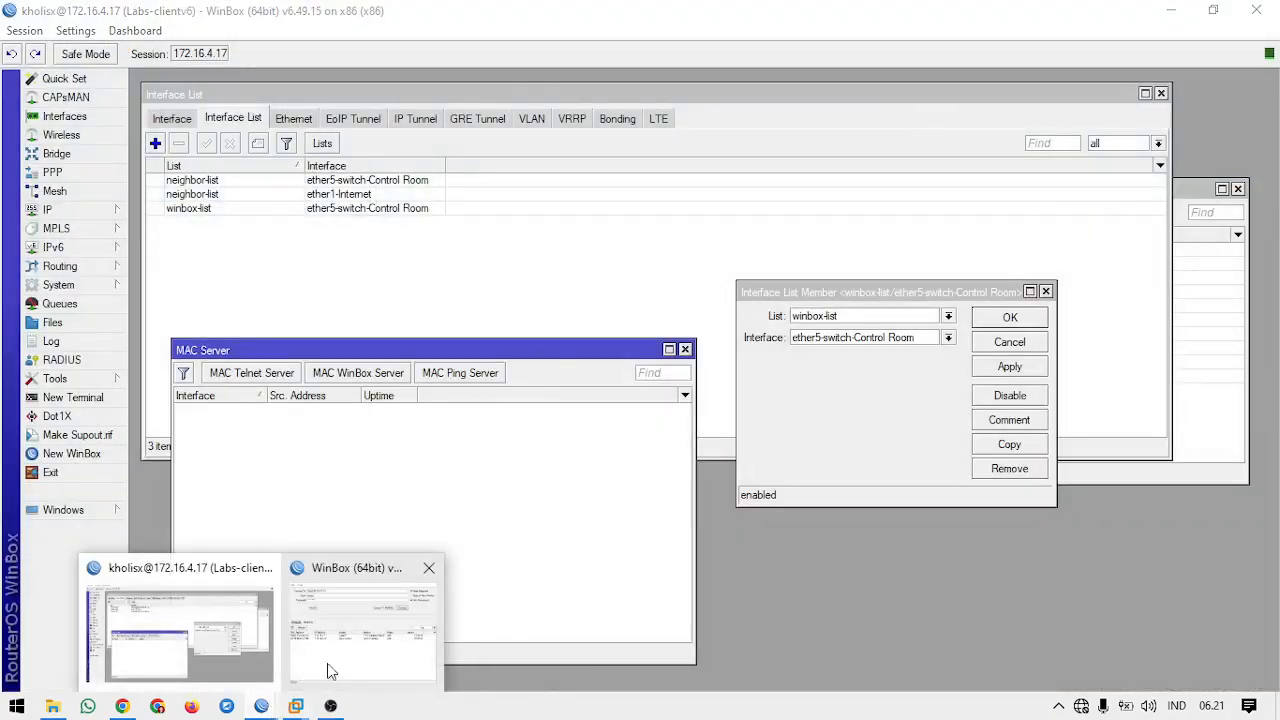
{"action": "left_click", "coordinate": [380, 645]}
{"action": "left_click", "coordinate": [451, 366]}
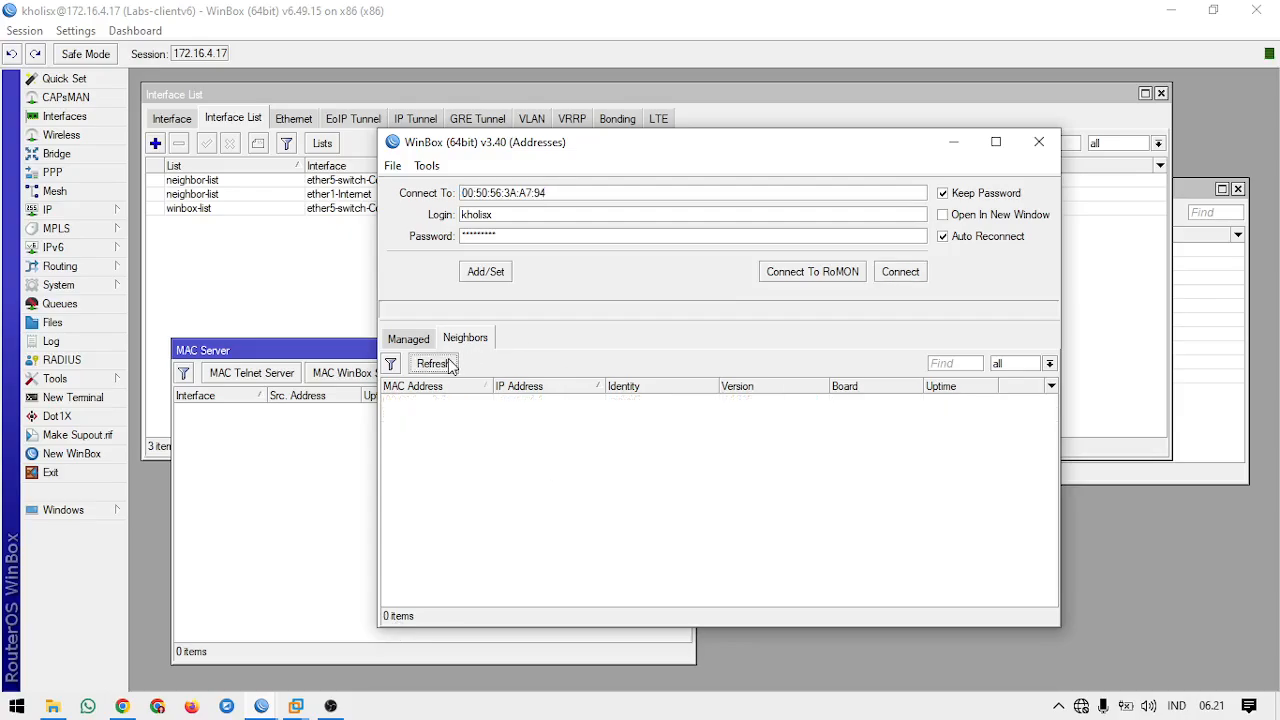
{"action": "left_click", "coordinate": [455, 414]}
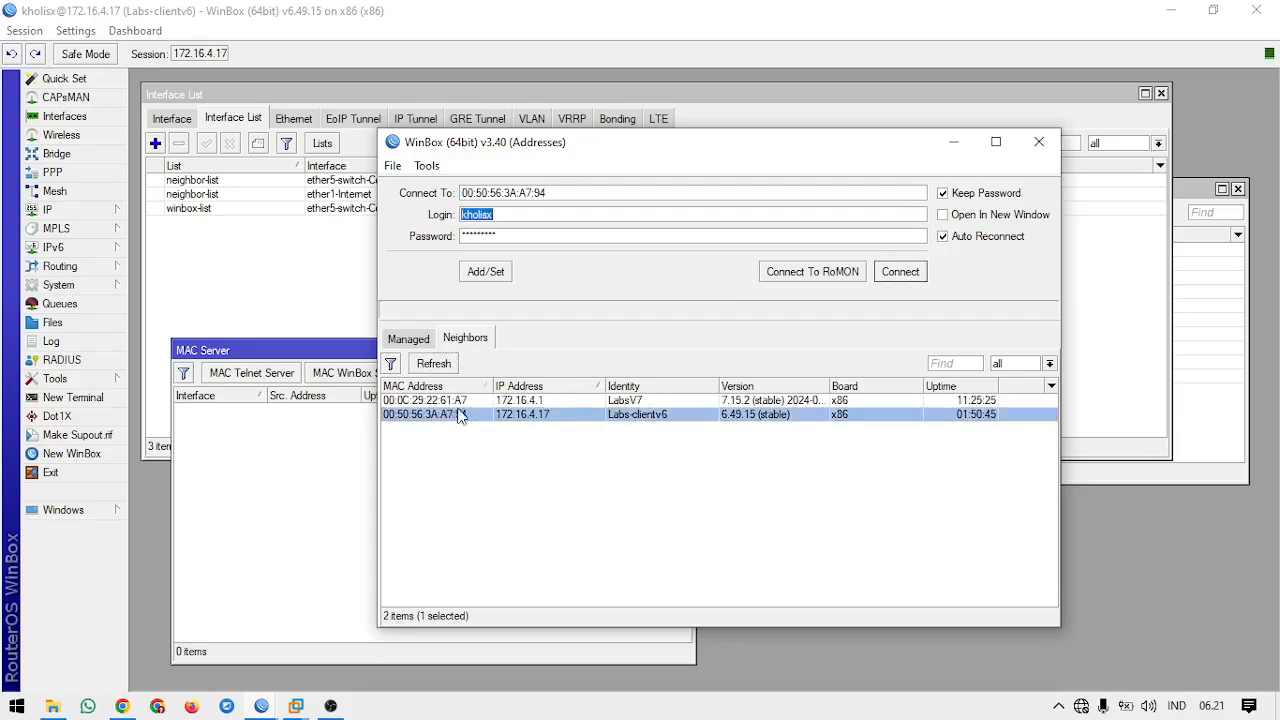
{"action": "left_click", "coordinate": [899, 272]}
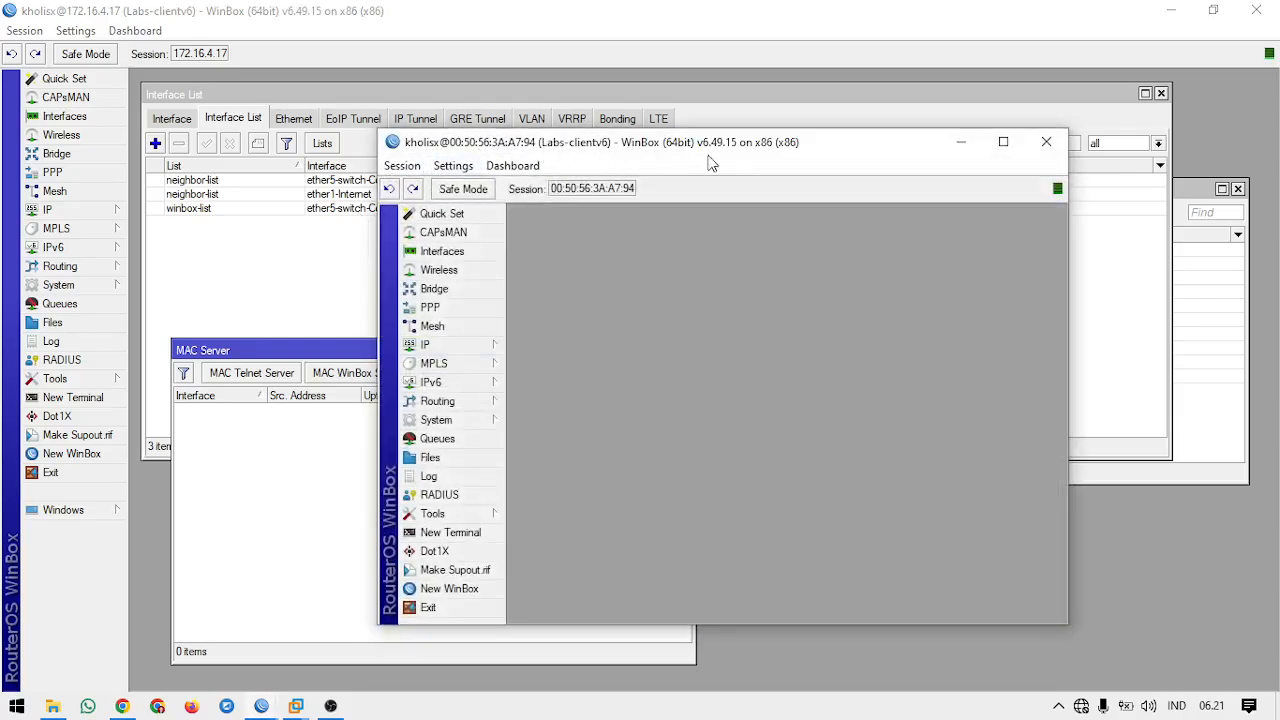
{"action": "left_click", "coordinate": [1046, 142]}
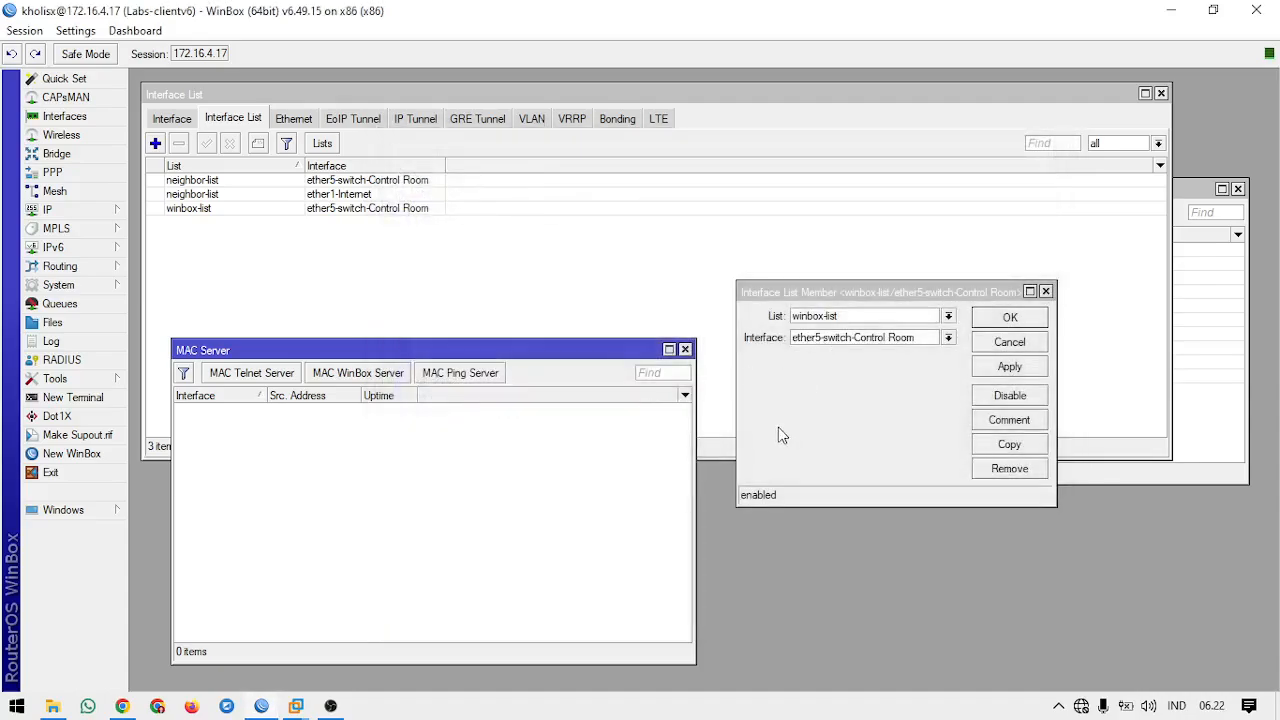
Step: Set the MAC WinBox Server's allowed interface list to winbox-list
{"action": "left_click", "coordinate": [358, 372]}
{"action": "left_click", "coordinate": [756, 359]}
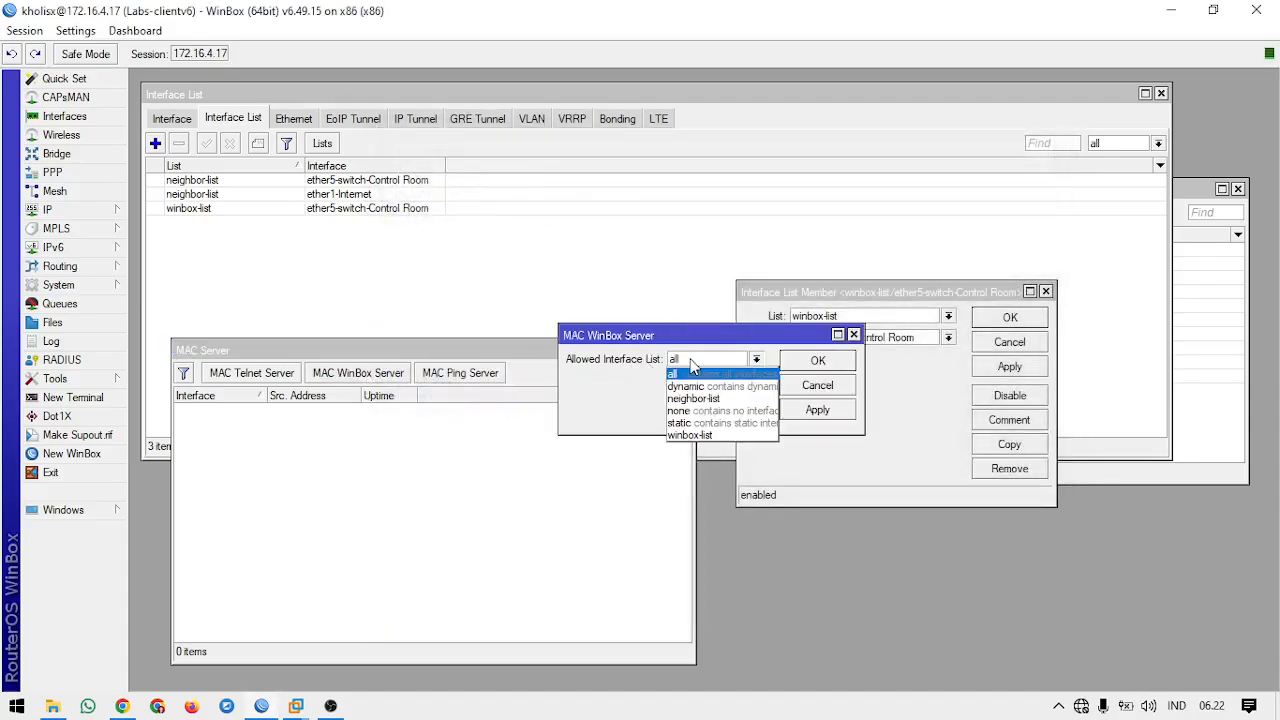
{"action": "left_click", "coordinate": [730, 434]}
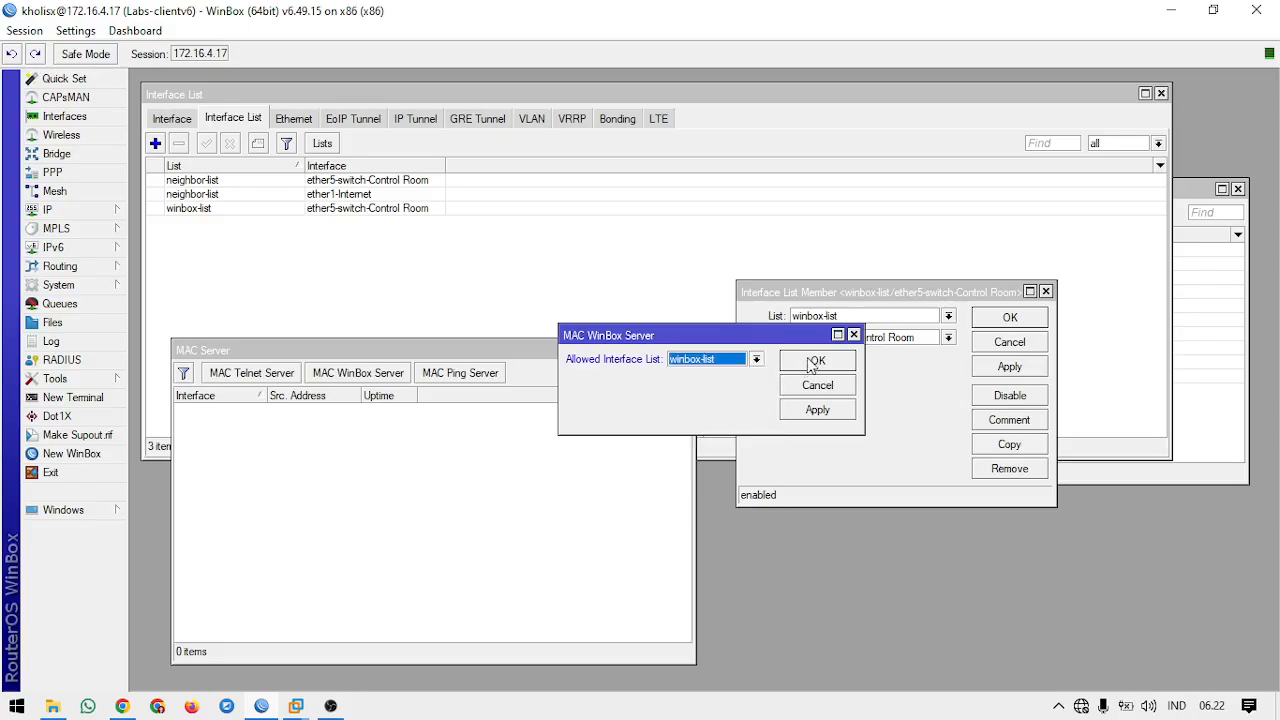
{"action": "left_click", "coordinate": [815, 364]}
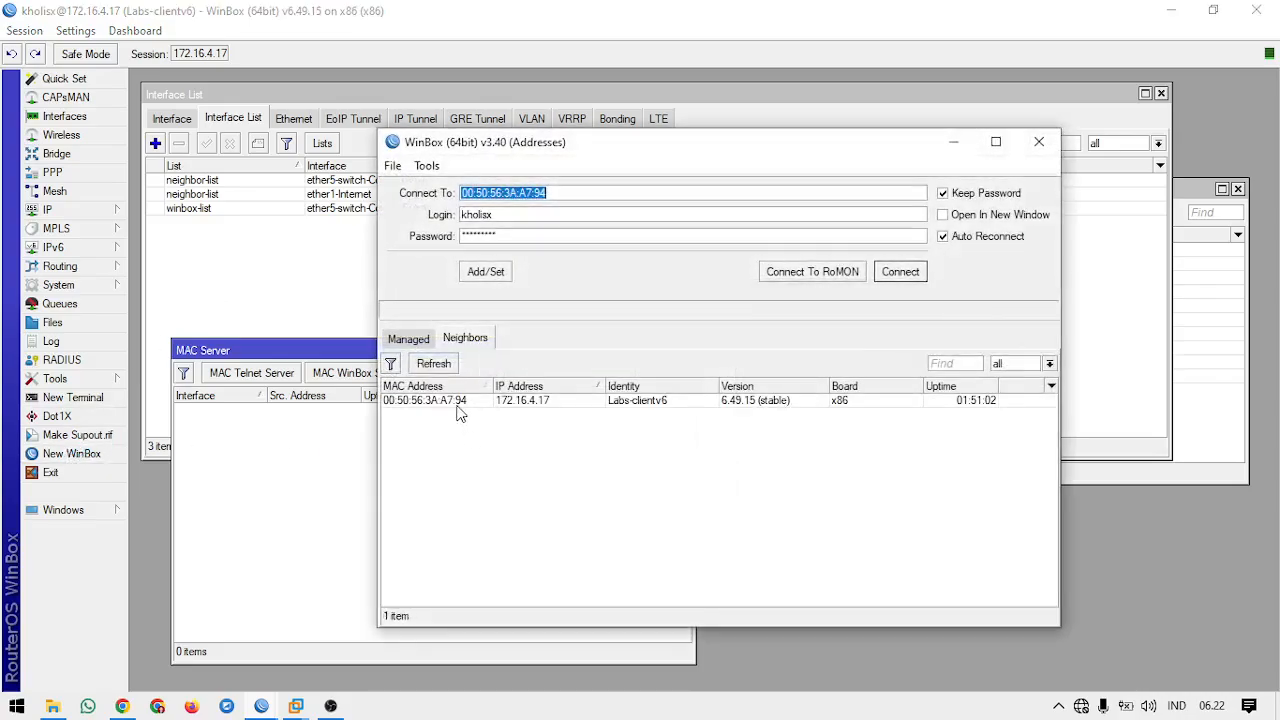
Step: Test connecting to Labs-clientv6 by its MAC address, cancelling the attempts, and by its IP address 172.16.4.17
{"action": "left_click", "coordinate": [460, 414]}
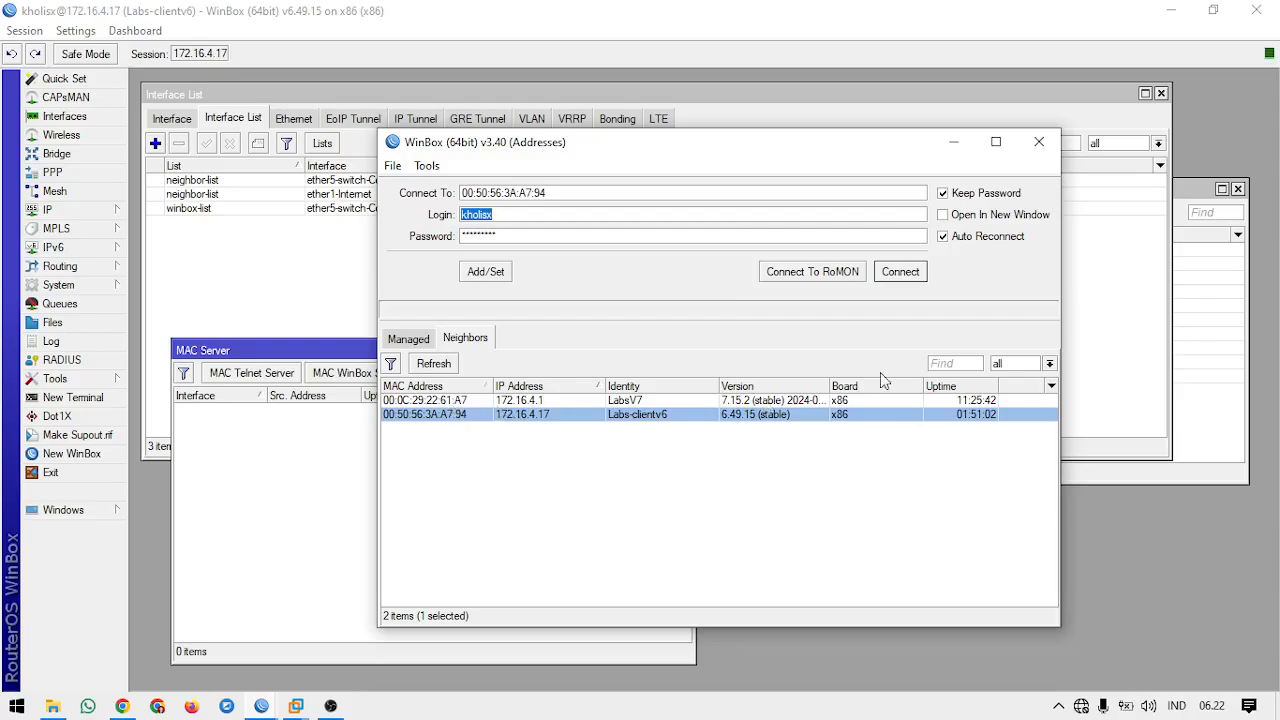
{"action": "left_click", "coordinate": [901, 272]}
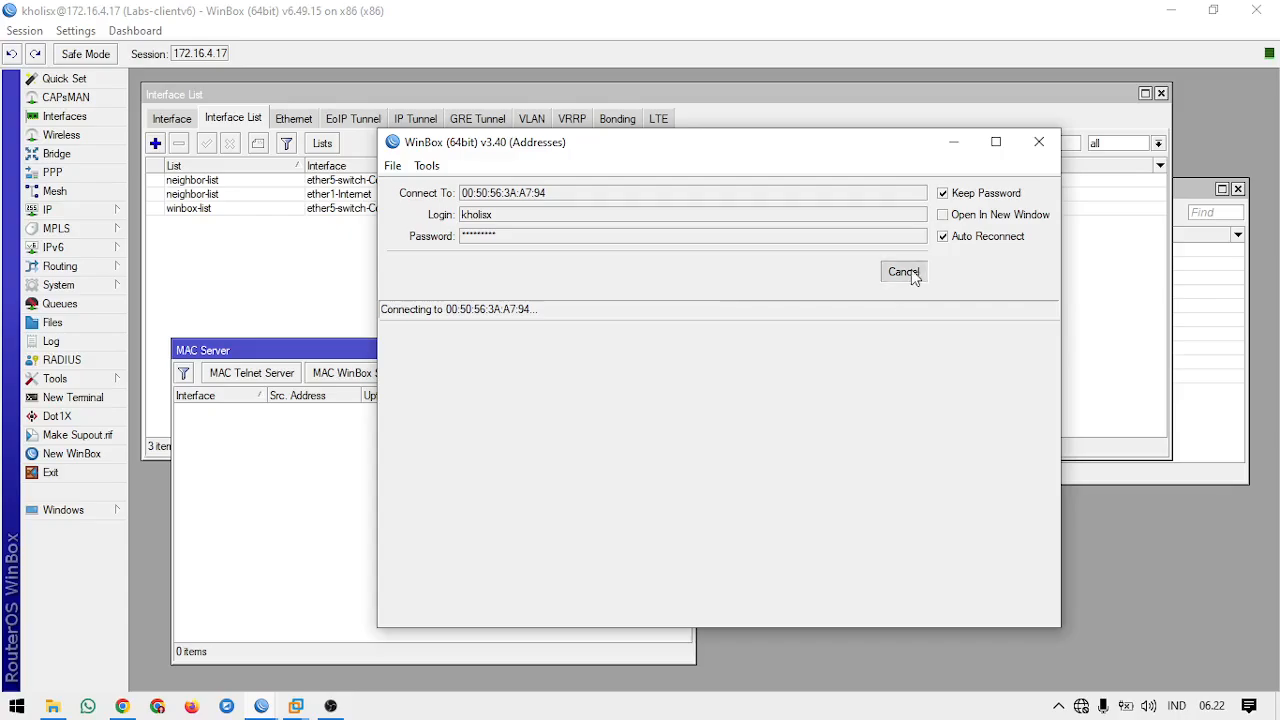
{"action": "left_click", "coordinate": [904, 272]}
{"action": "left_click", "coordinate": [908, 273]}
{"action": "left_click", "coordinate": [910, 274]}
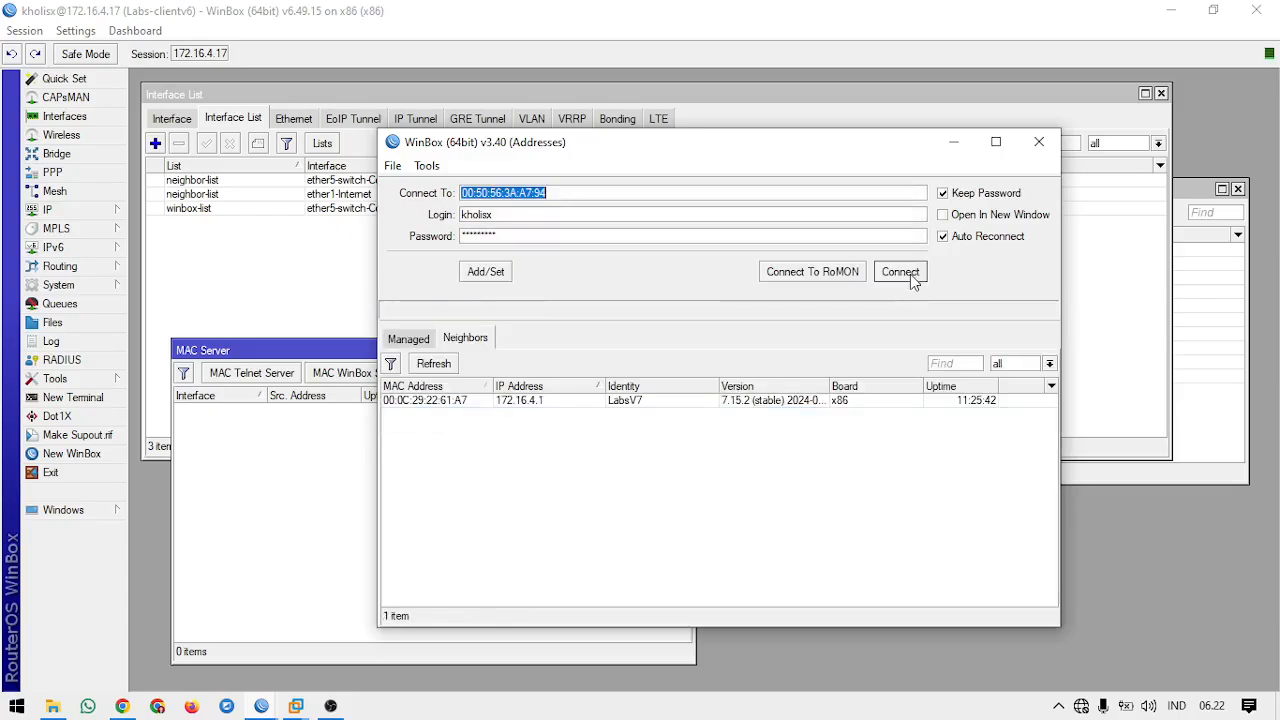
{"action": "left_click", "coordinate": [910, 274]}
{"action": "left_click", "coordinate": [910, 274]}
{"action": "left_click", "coordinate": [910, 274]}
{"action": "left_click", "coordinate": [904, 272]}
{"action": "left_click", "coordinate": [550, 416]}
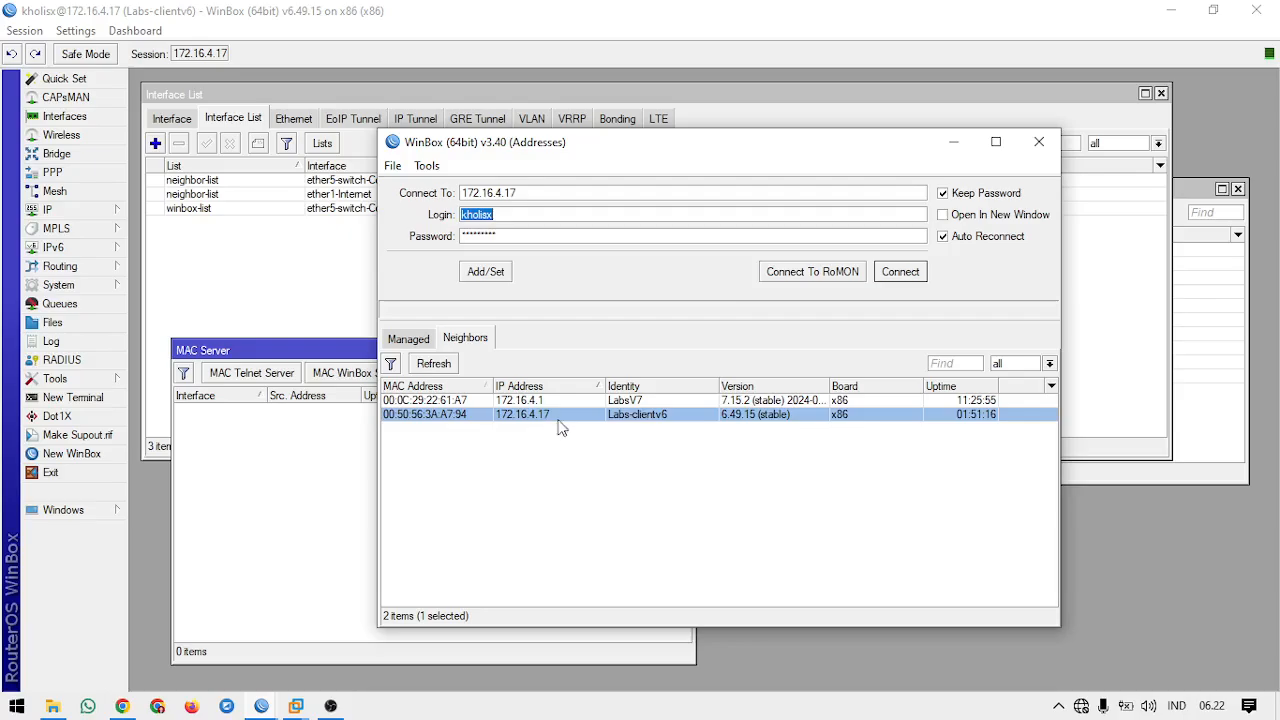
{"action": "left_click", "coordinate": [918, 270]}
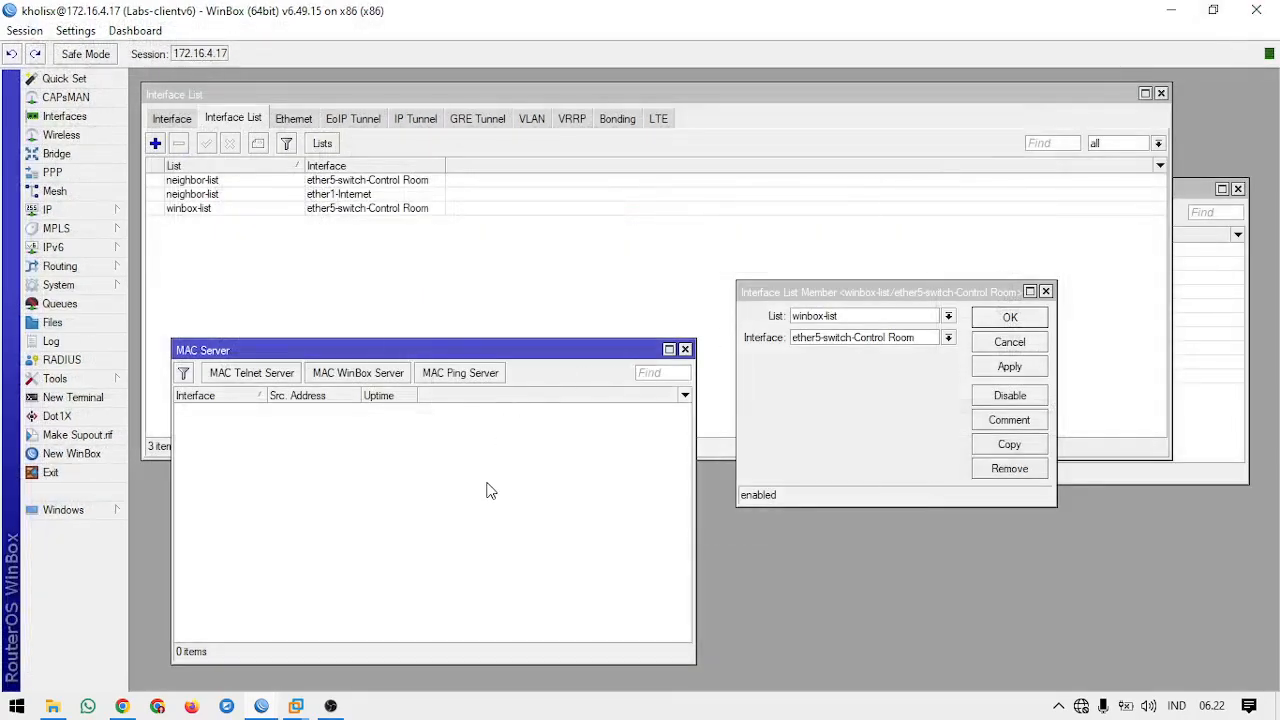
Step: Review the allowed interface lists of the MAC WinBox Server and the MAC Telnet Server without changing them
{"action": "left_click", "coordinate": [362, 378]}
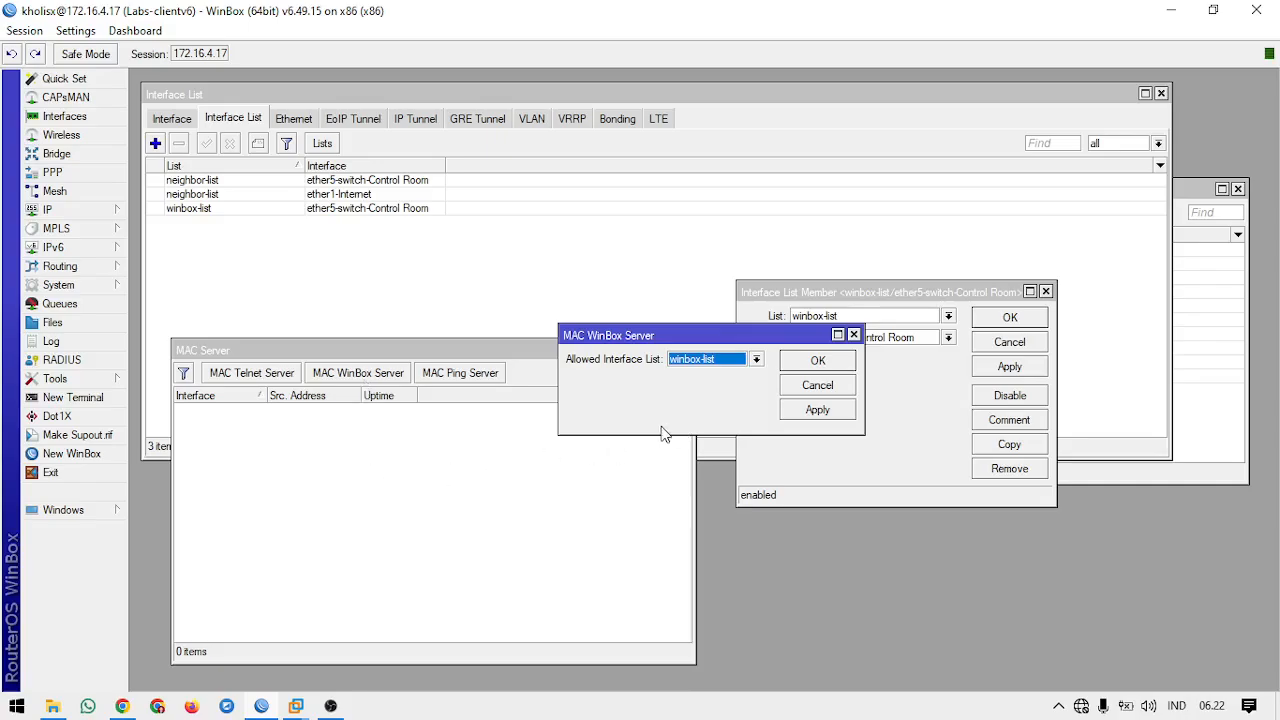
{"action": "left_click", "coordinate": [826, 360]}
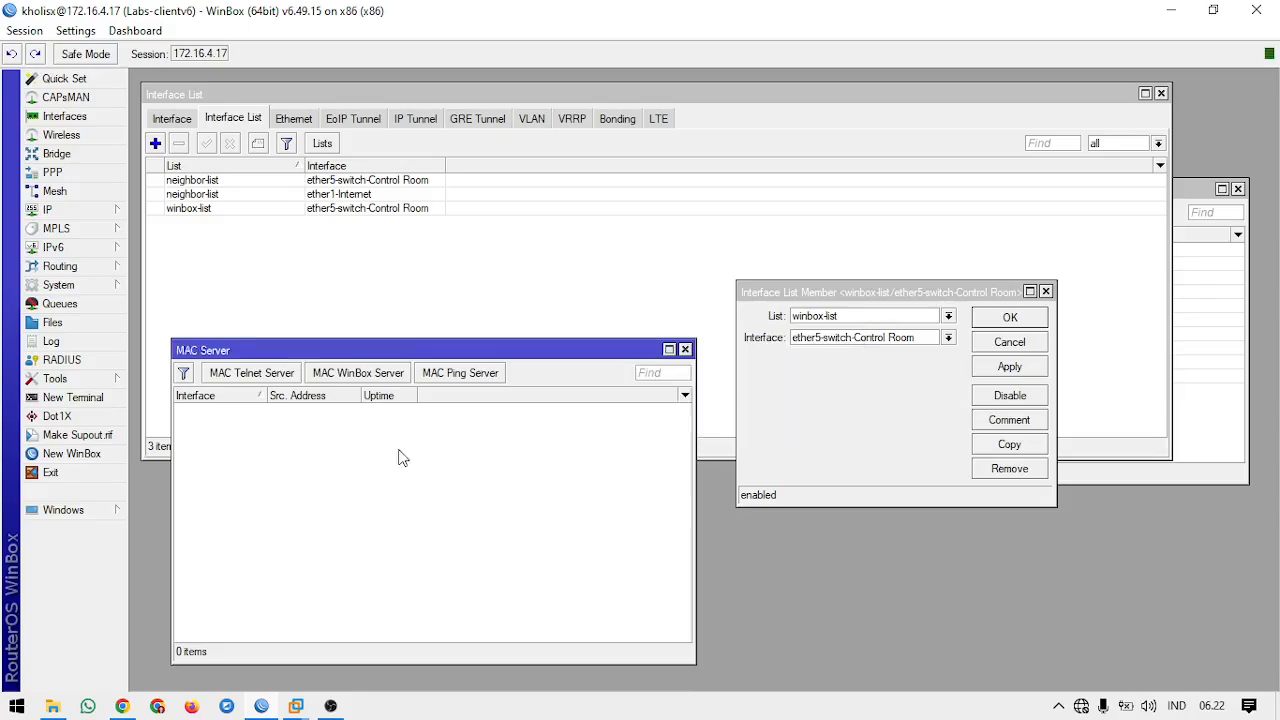
{"action": "left_click", "coordinate": [273, 377]}
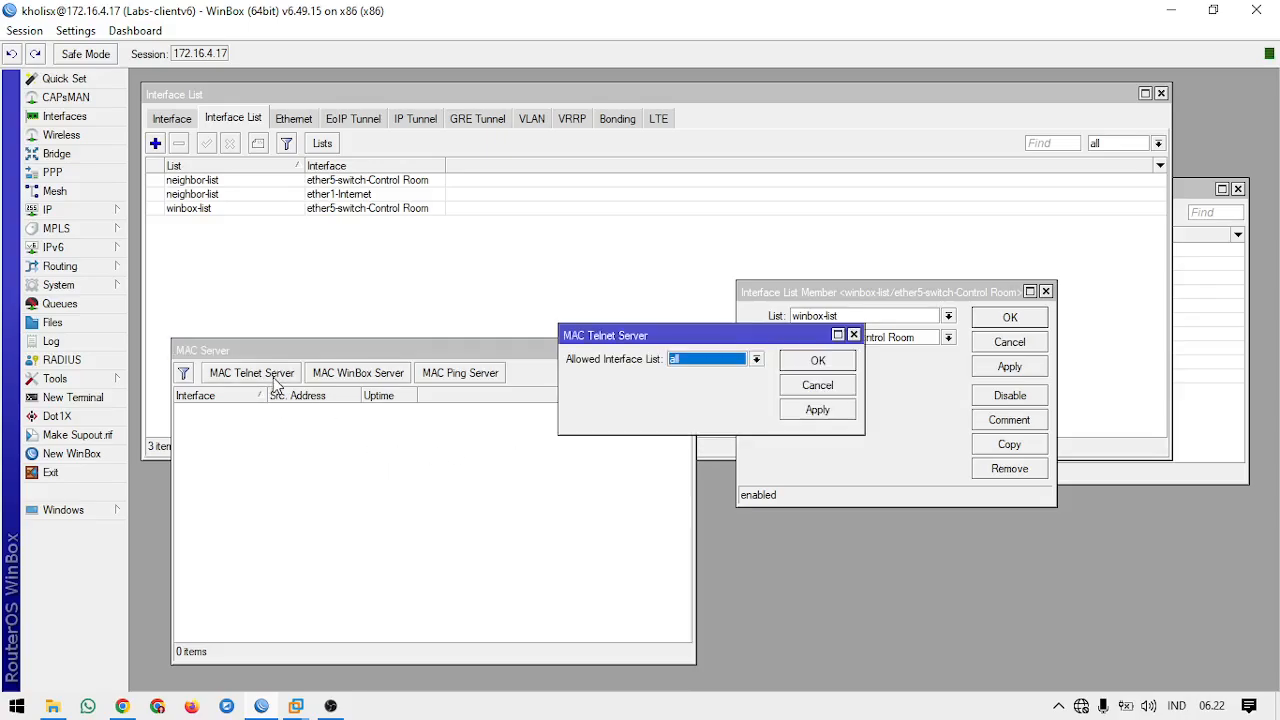
{"action": "left_click", "coordinate": [853, 335]}
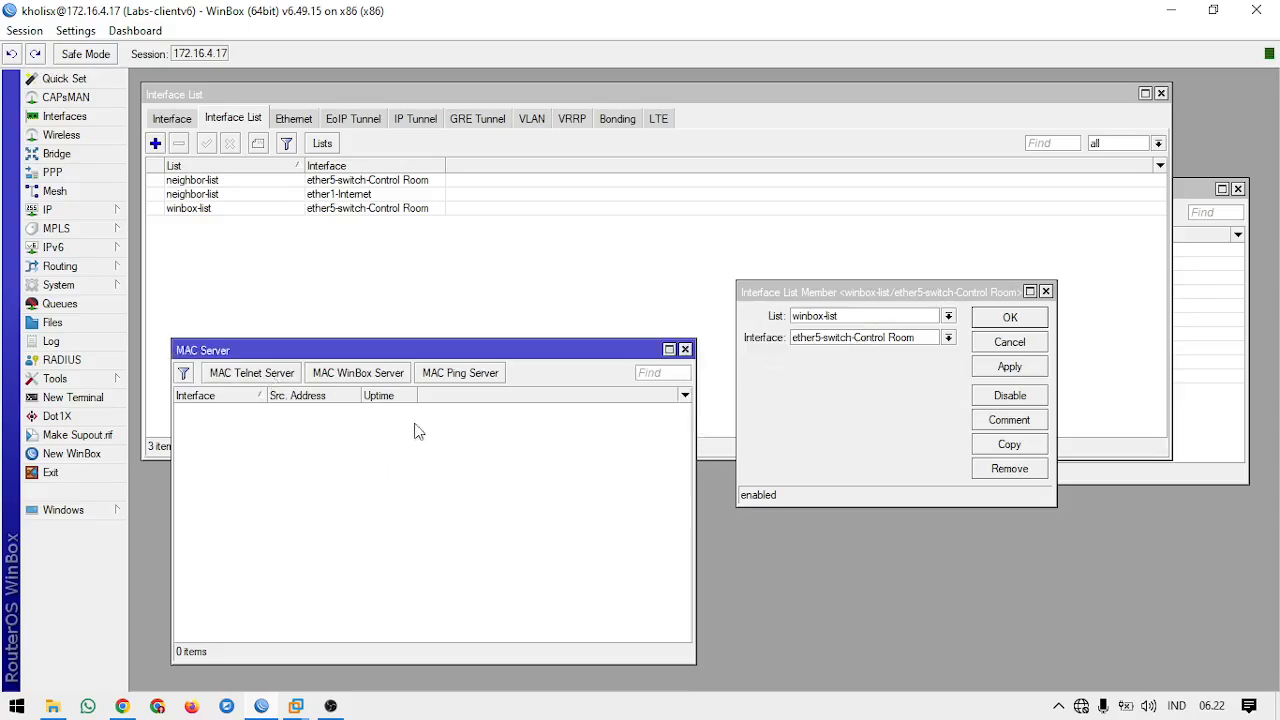
{"action": "left_click", "coordinate": [780, 425]}
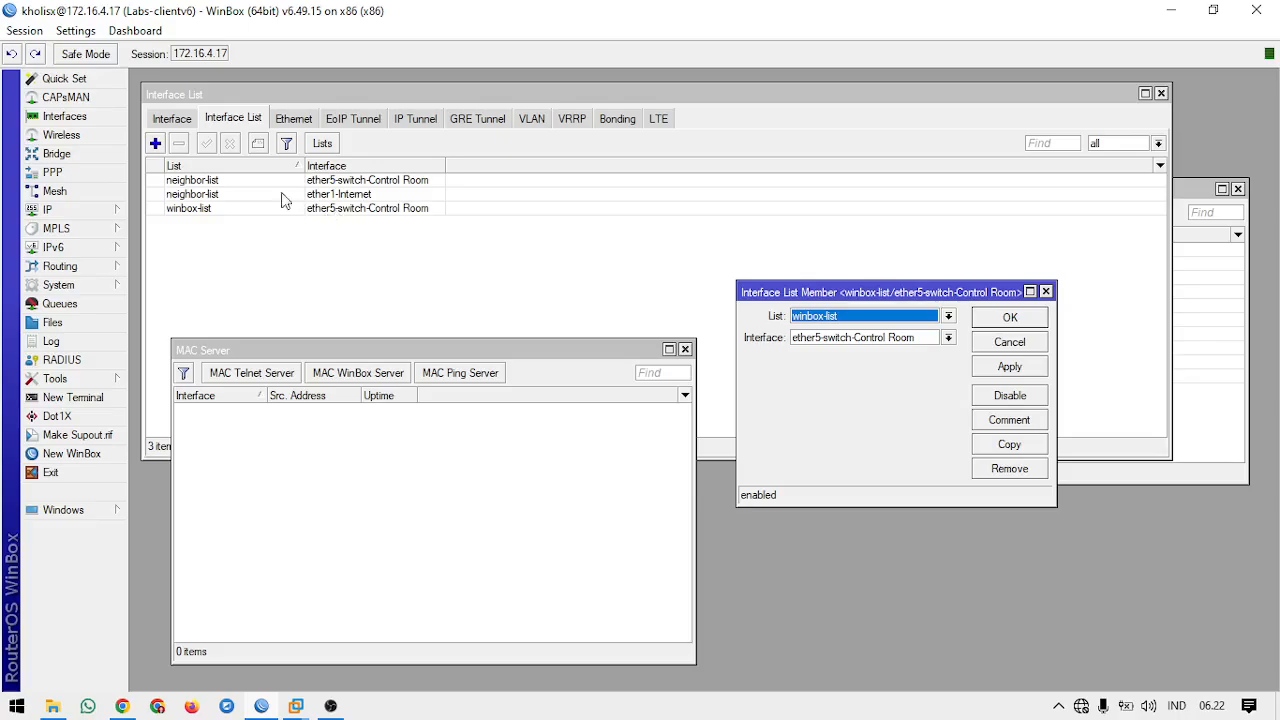
Step: Add ether1-Internet as a member of winbox-list and bring the member form back to the front
{"action": "left_click", "coordinate": [156, 143]}
{"action": "left_click", "coordinate": [697, 306]}
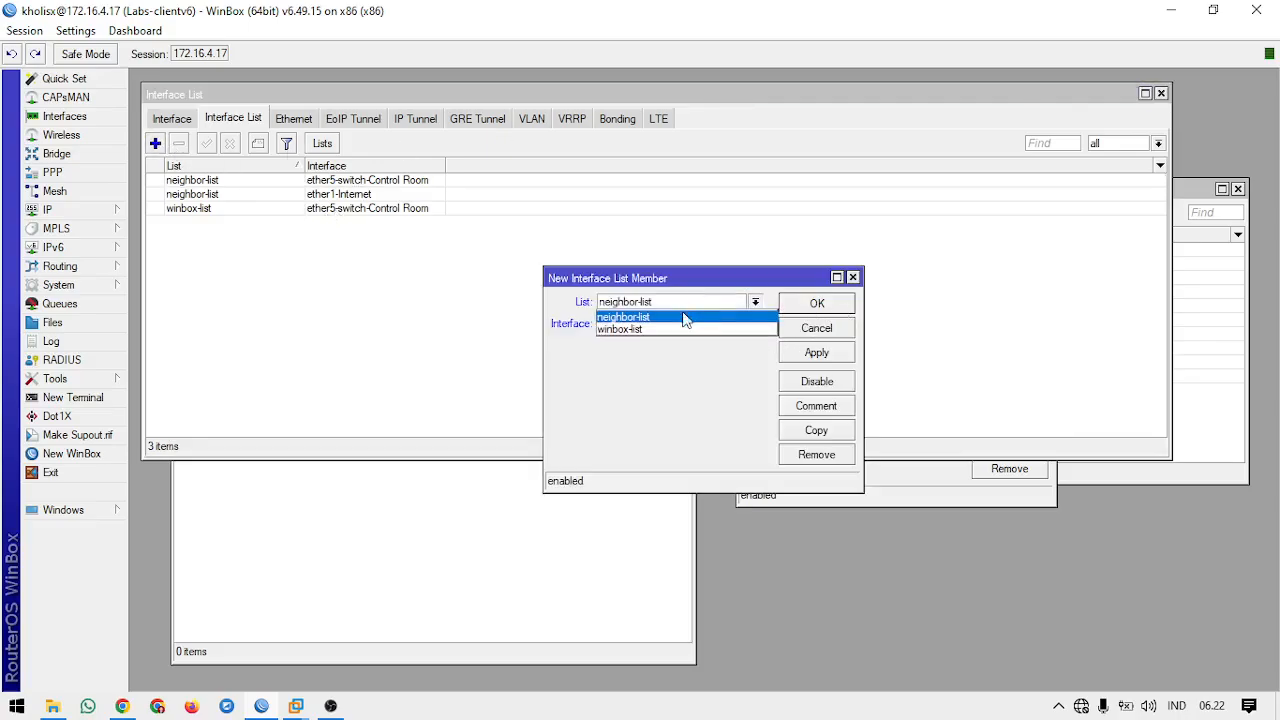
{"action": "left_click", "coordinate": [674, 330]}
{"action": "left_click", "coordinate": [675, 328]}
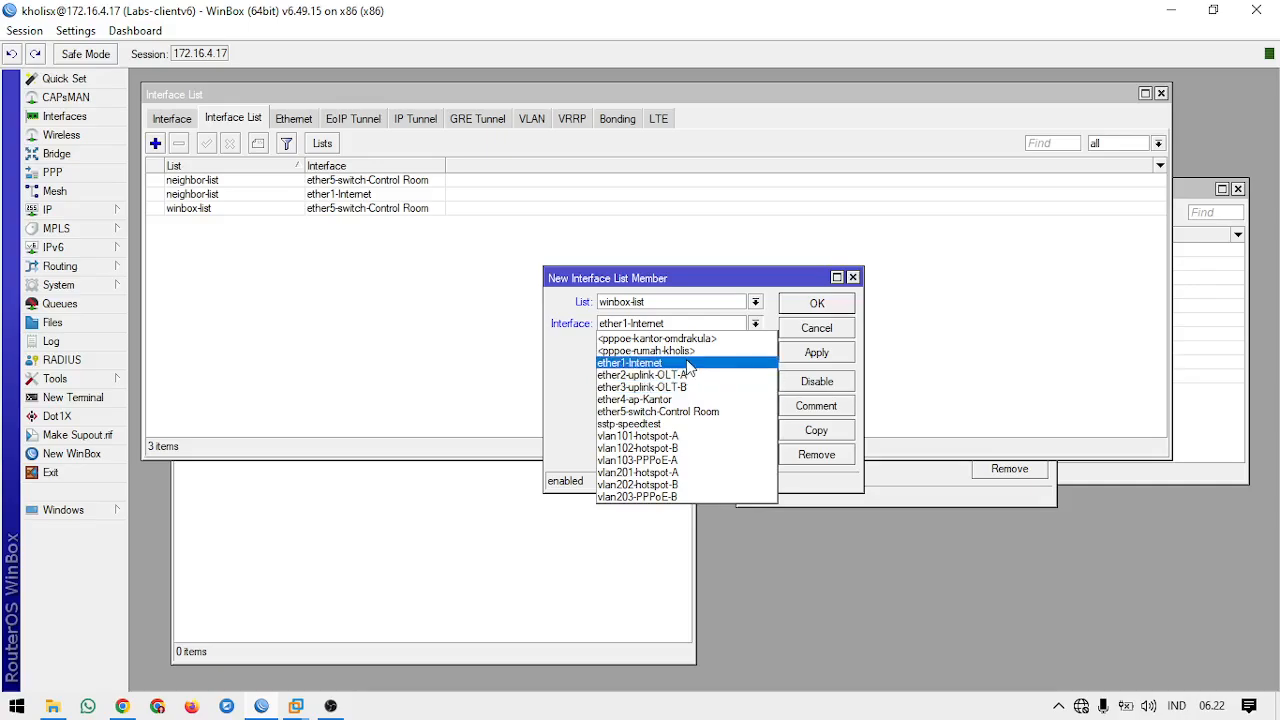
{"action": "left_click", "coordinate": [690, 363]}
{"action": "left_click", "coordinate": [826, 302]}
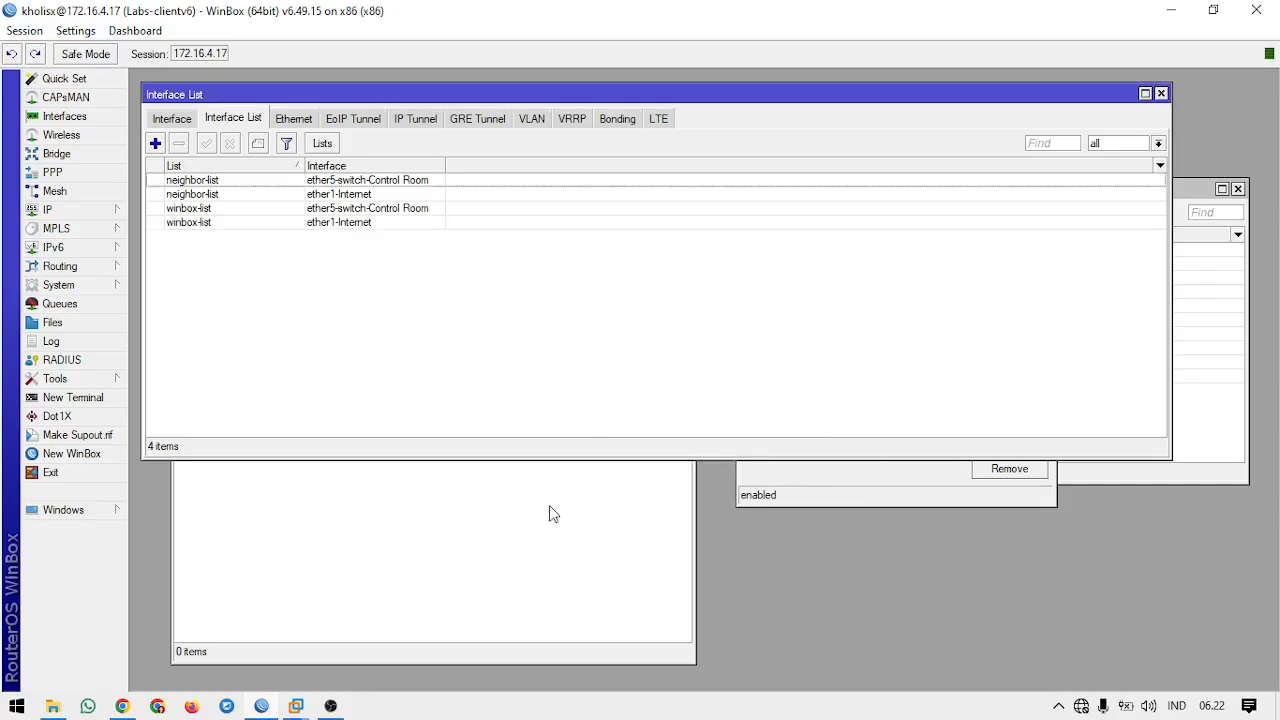
{"action": "left_click", "coordinate": [549, 514]}
{"action": "left_click", "coordinate": [871, 474]}
Step: Test a MAC address connection to Labs-clientv6 from a new WinBox login window and close the session
{"action": "left_click", "coordinate": [88, 453]}
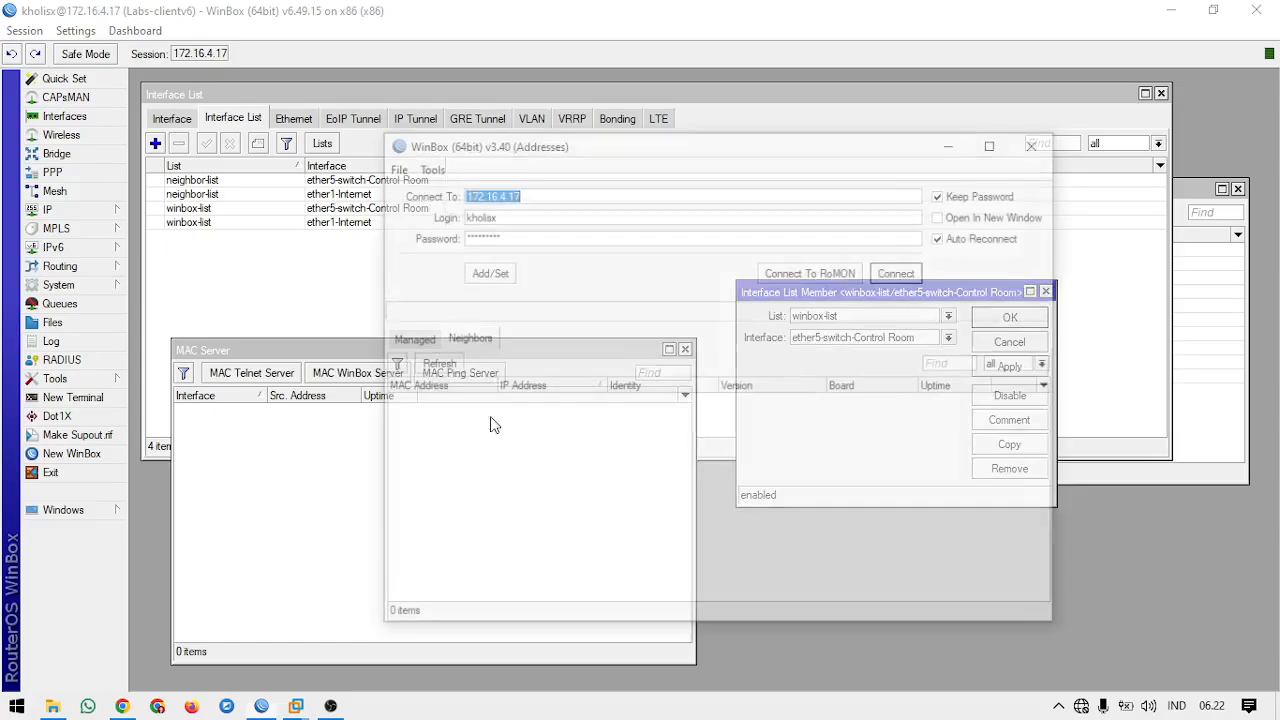
{"action": "left_click", "coordinate": [433, 363]}
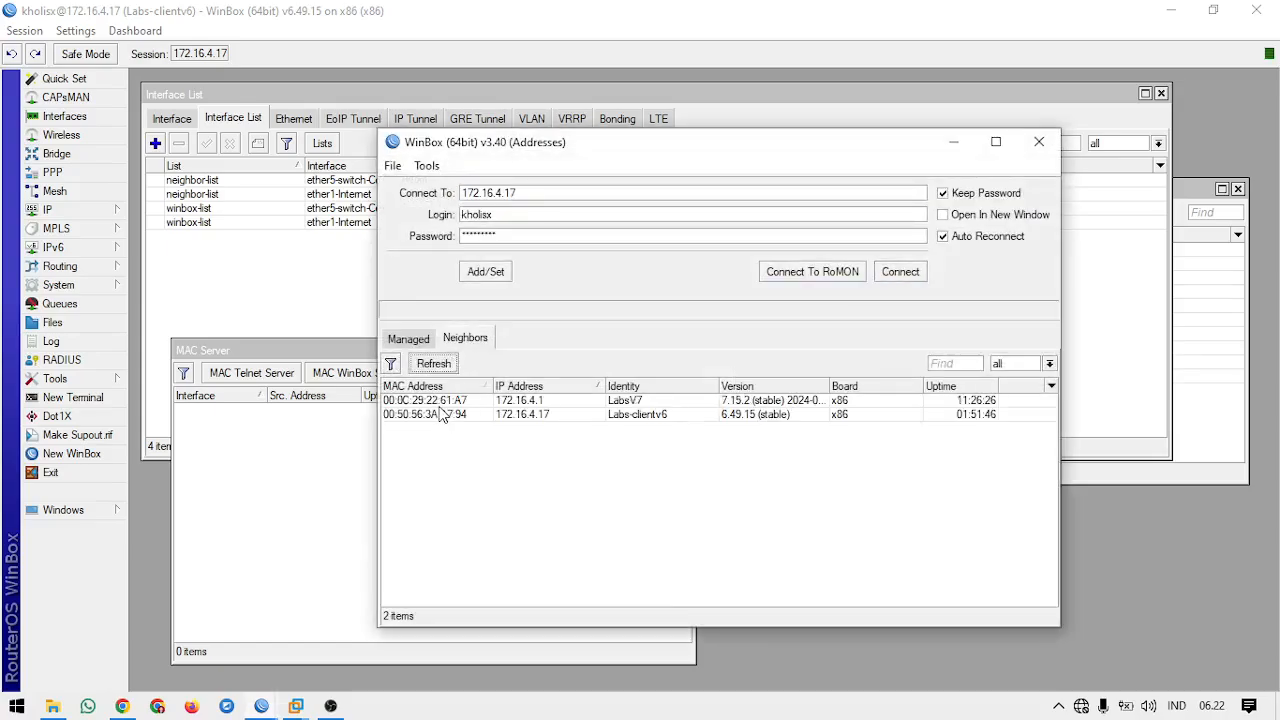
{"action": "left_click", "coordinate": [443, 414]}
{"action": "left_click", "coordinate": [900, 272]}
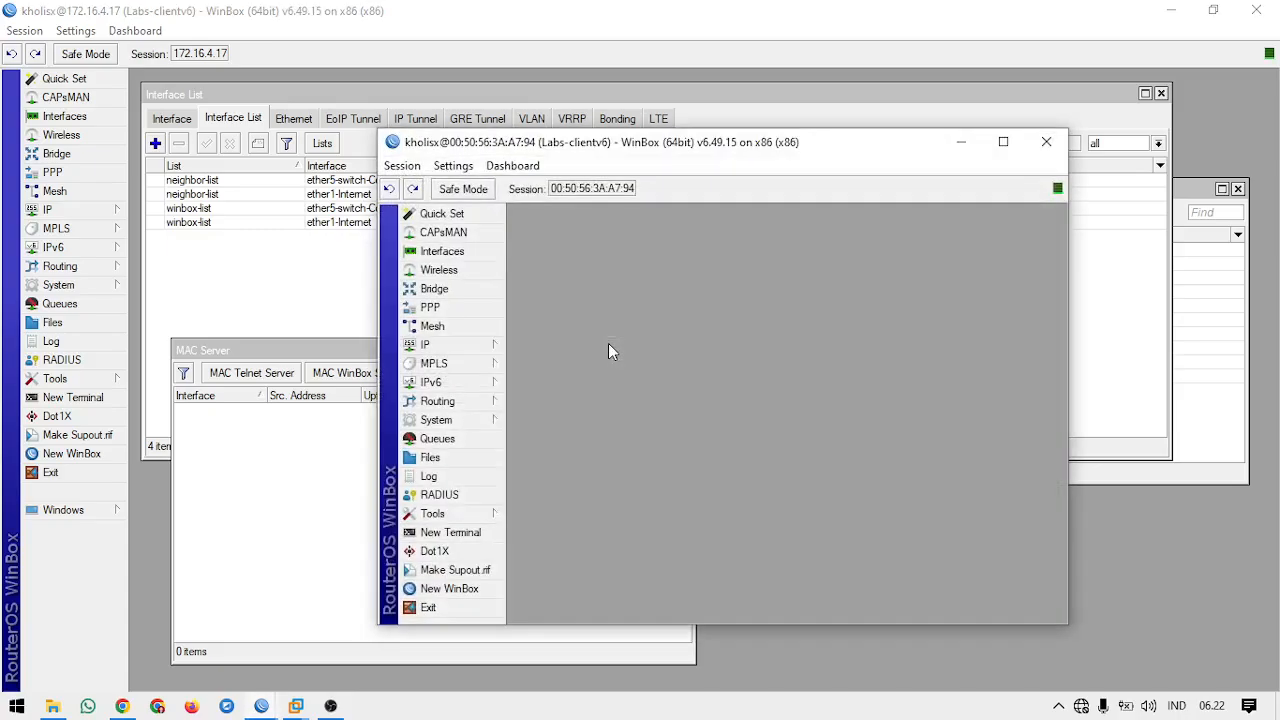
{"action": "left_click", "coordinate": [1046, 141]}
Step: Disable the ether1-Internet member of winbox-list and try another MAC address connection to Labs-clientv6, cancelling it and closing the login window
{"action": "left_click", "coordinate": [358, 224]}
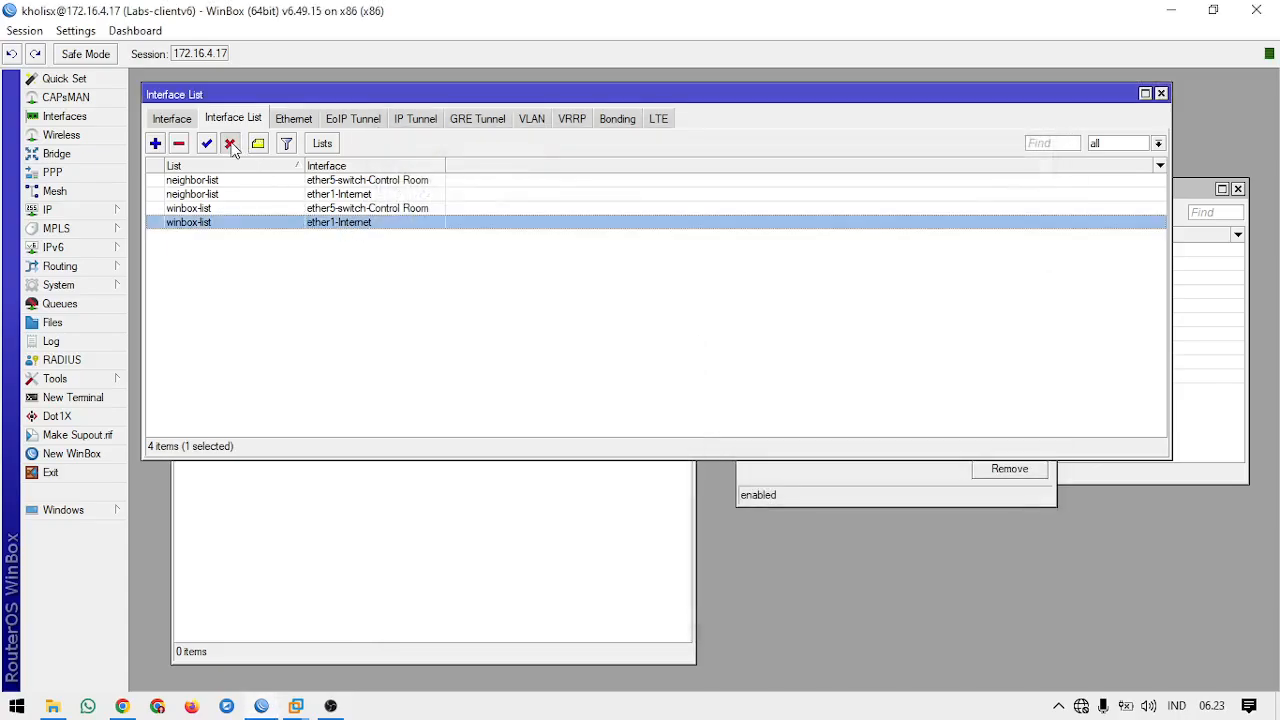
{"action": "left_click", "coordinate": [230, 143]}
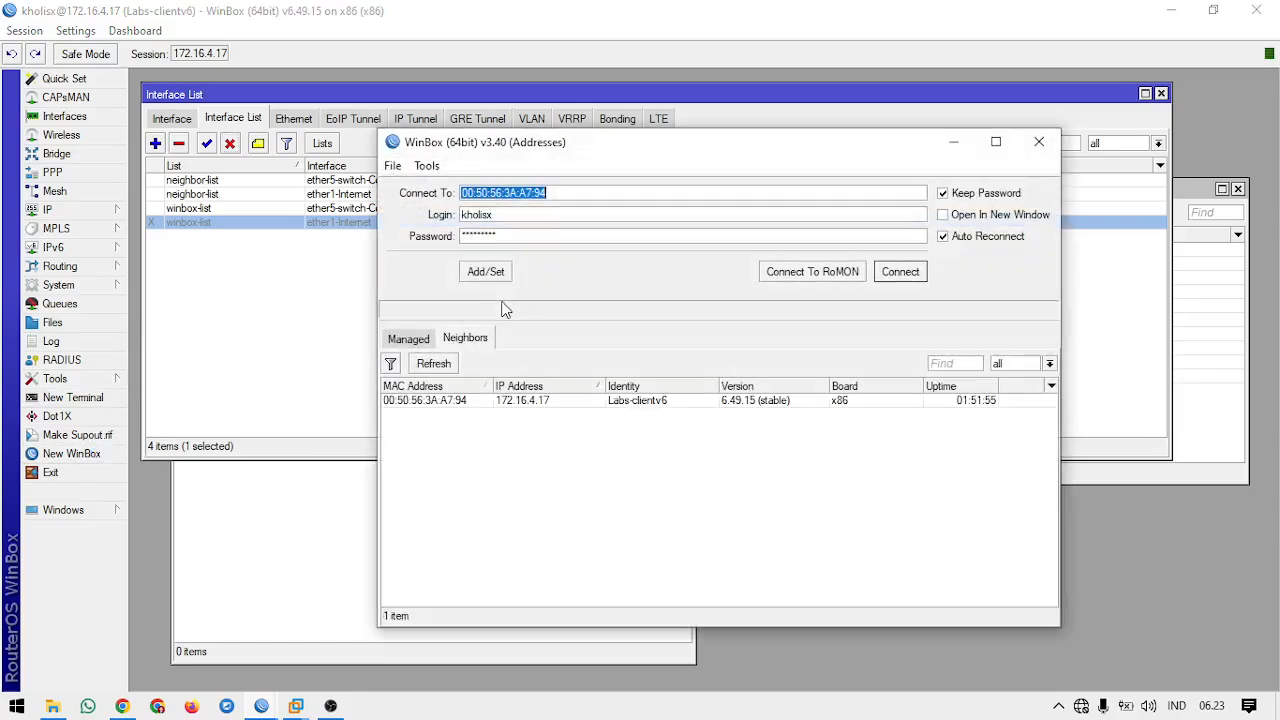
{"action": "left_click", "coordinate": [912, 275]}
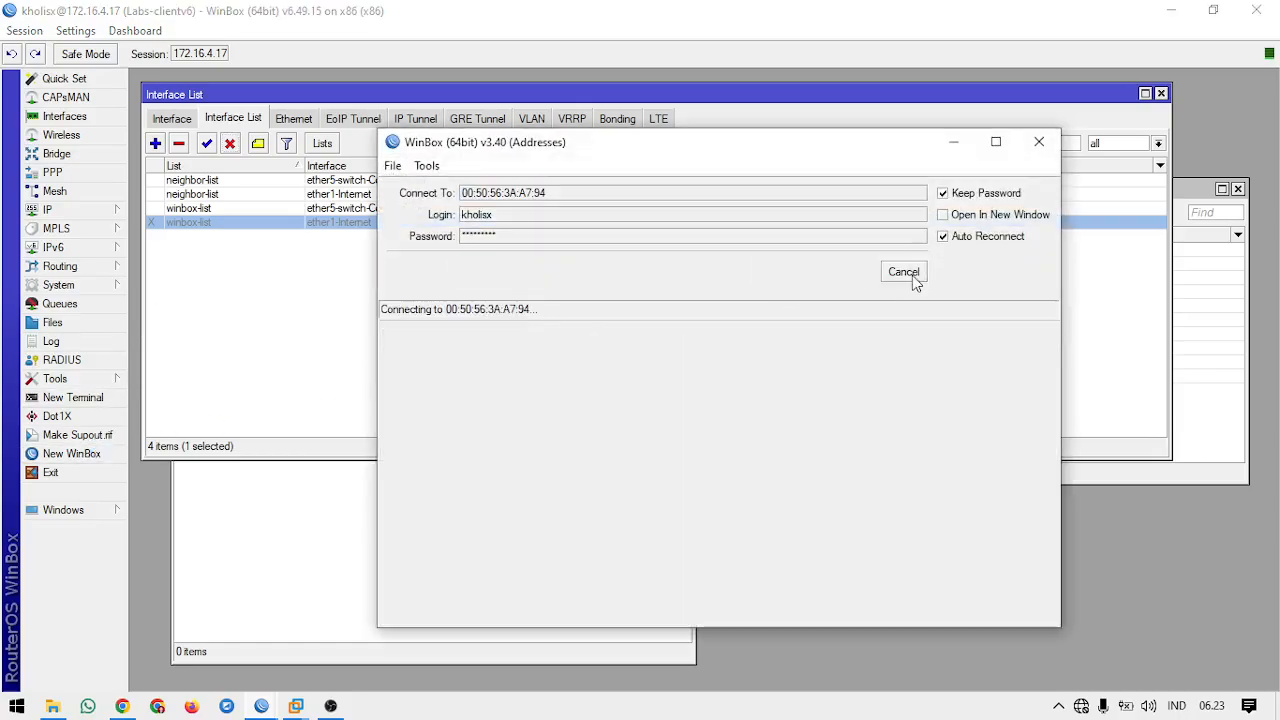
{"action": "left_click", "coordinate": [912, 275]}
{"action": "left_click", "coordinate": [912, 275]}
{"action": "left_click", "coordinate": [912, 275]}
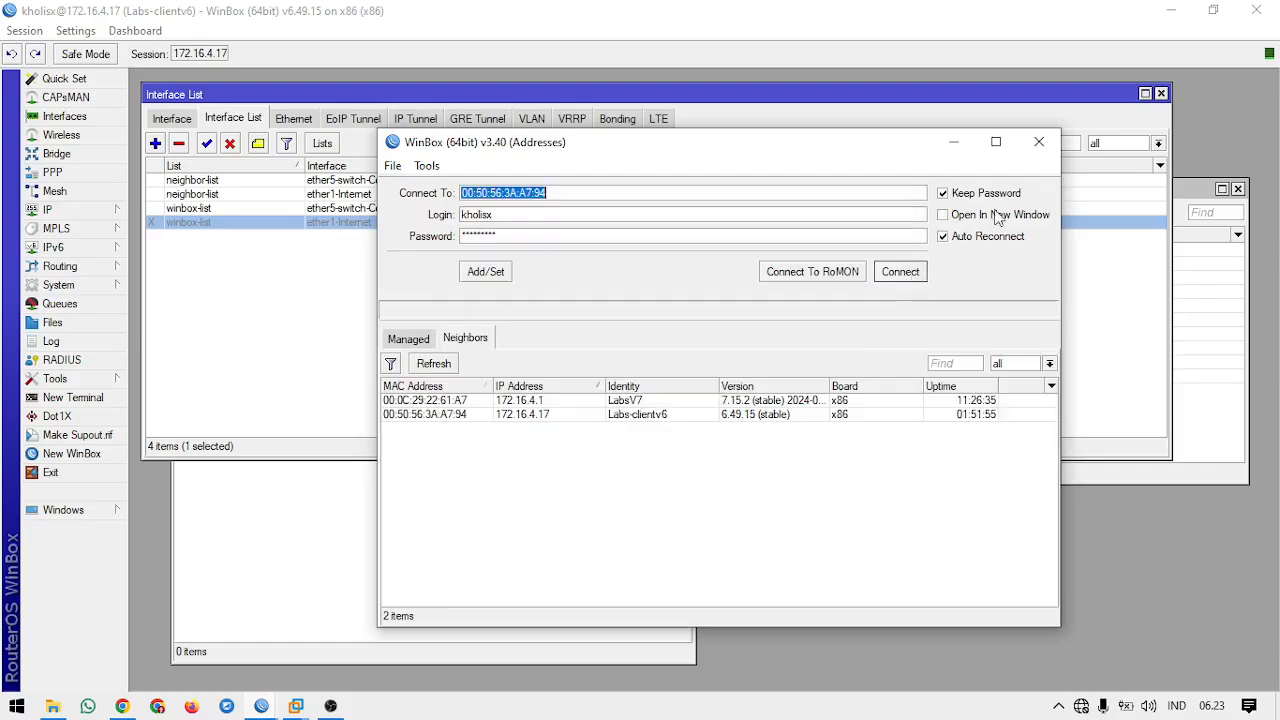
{"action": "left_click", "coordinate": [1039, 142]}
{"action": "left_click", "coordinate": [800, 472]}
{"action": "left_click", "coordinate": [640, 518]}
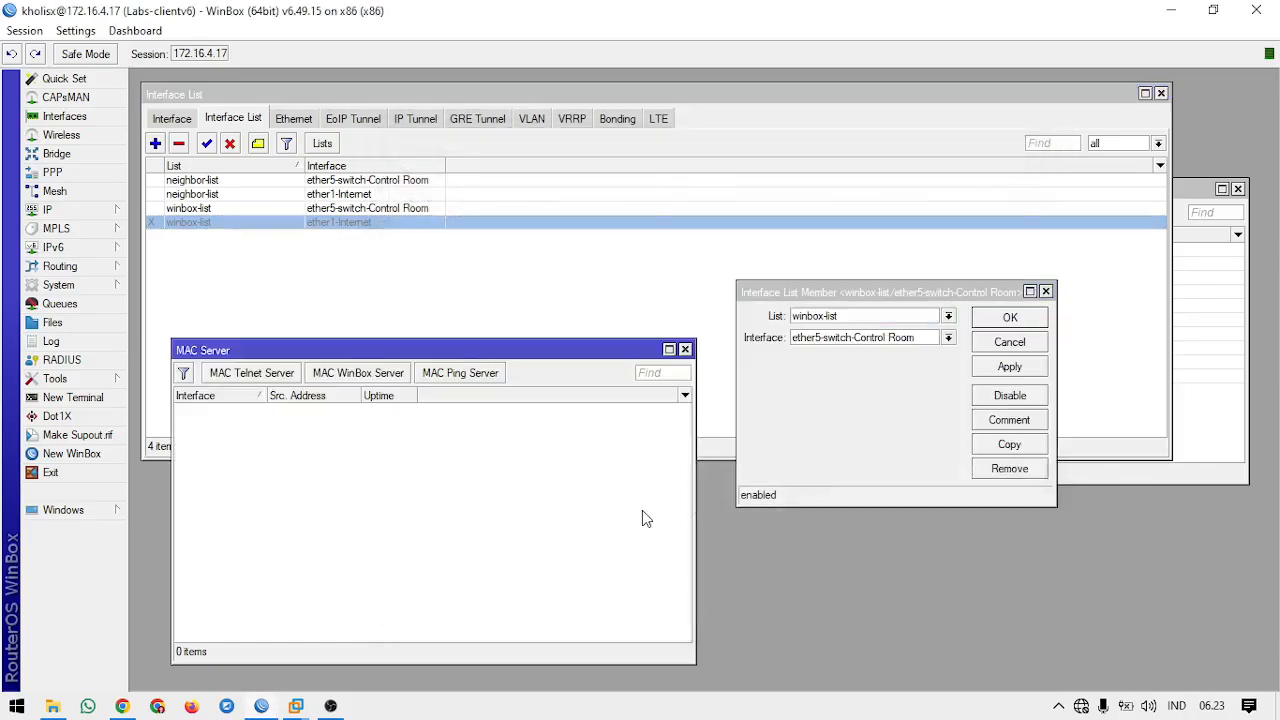
Step: Re-enable the ether1-Internet member of winbox-list and bring the MAC Server window and member form forward
{"action": "left_click", "coordinate": [206, 143]}
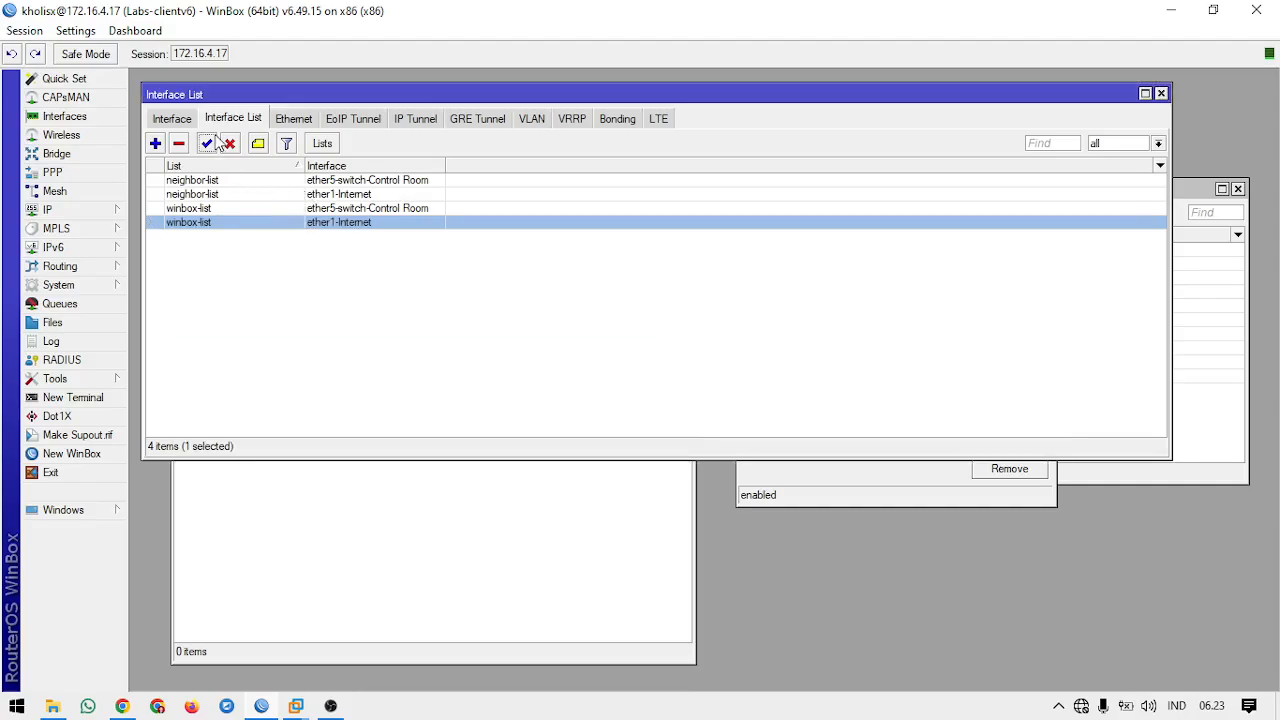
{"action": "left_click", "coordinate": [508, 497]}
{"action": "left_click", "coordinate": [777, 487]}
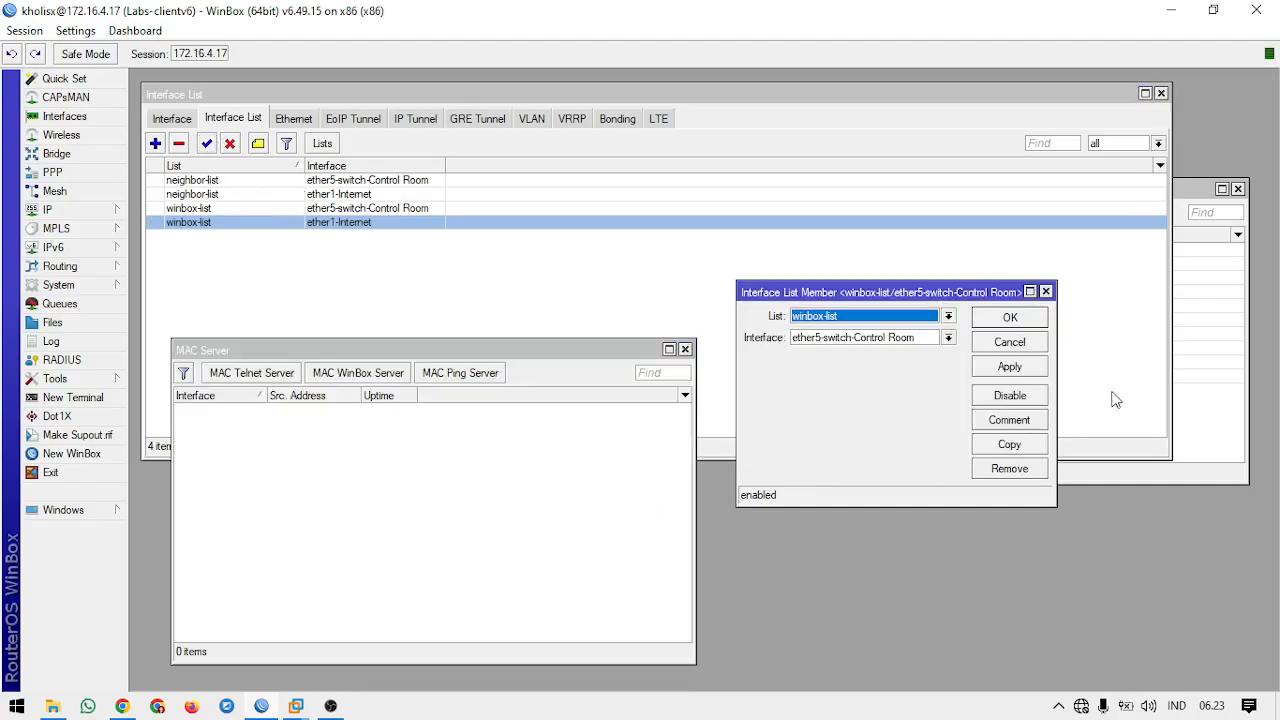
Step: Rearrange the Interface Lists and winbox-list member windows, show all router interfaces, and bring the MAC Server and Interface Lists windows forward
{"action": "left_click", "coordinate": [1189, 188]}
{"action": "left_click_drag", "start_coordinate": [1165, 200], "coordinate": [1154, 341]}
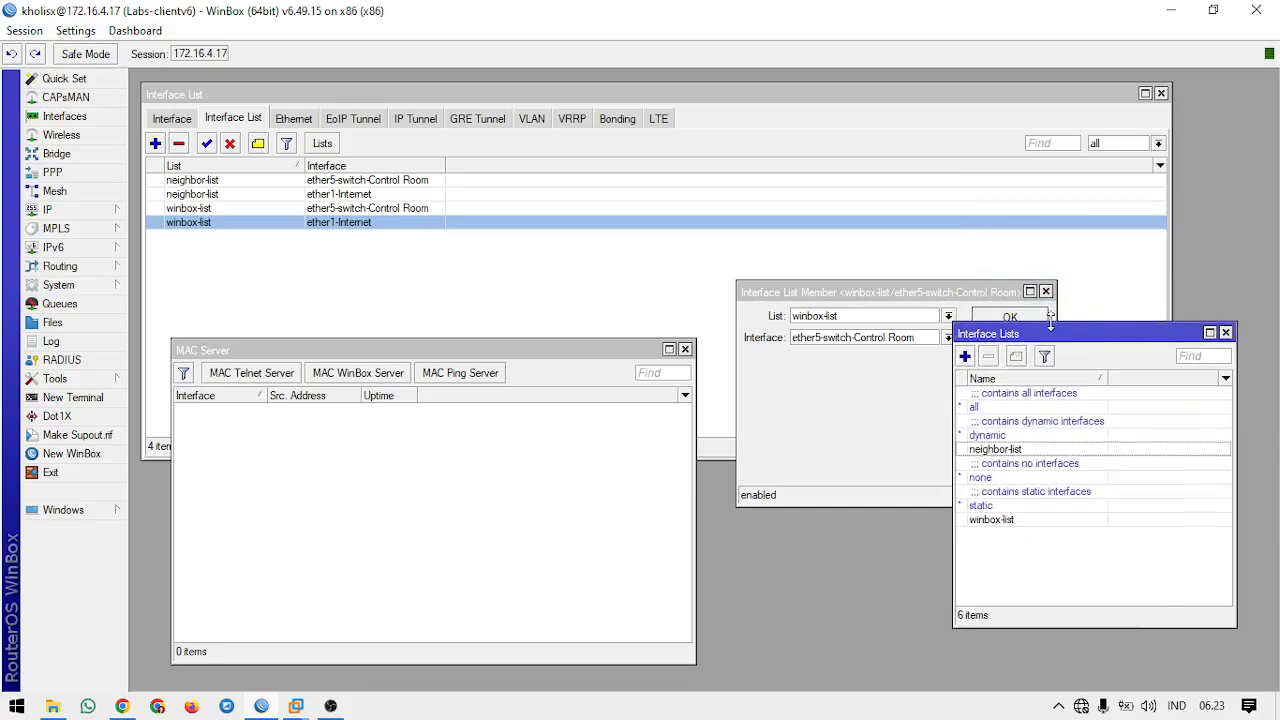
{"action": "left_click", "coordinate": [965, 287]}
{"action": "left_click_drag", "start_coordinate": [965, 287], "coordinate": [940, 233]}
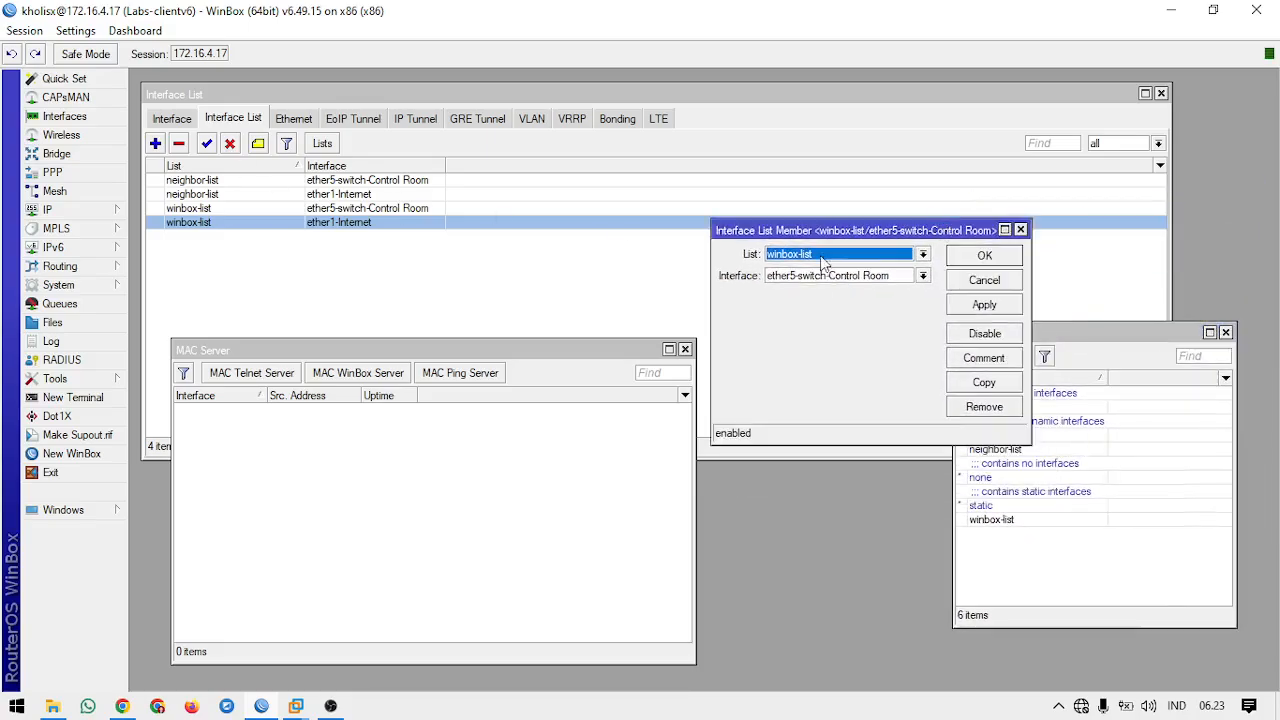
{"action": "left_click_drag", "start_coordinate": [820, 237], "coordinate": [765, 394]}
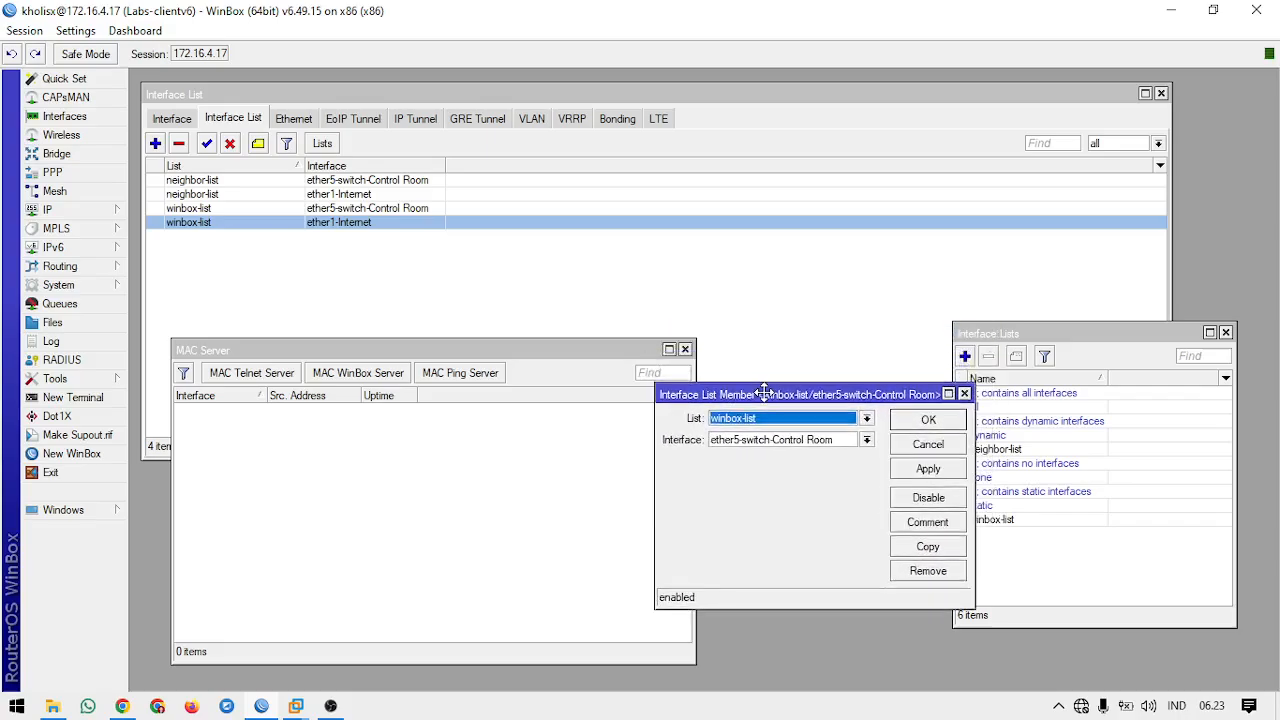
{"action": "left_click", "coordinate": [172, 118]}
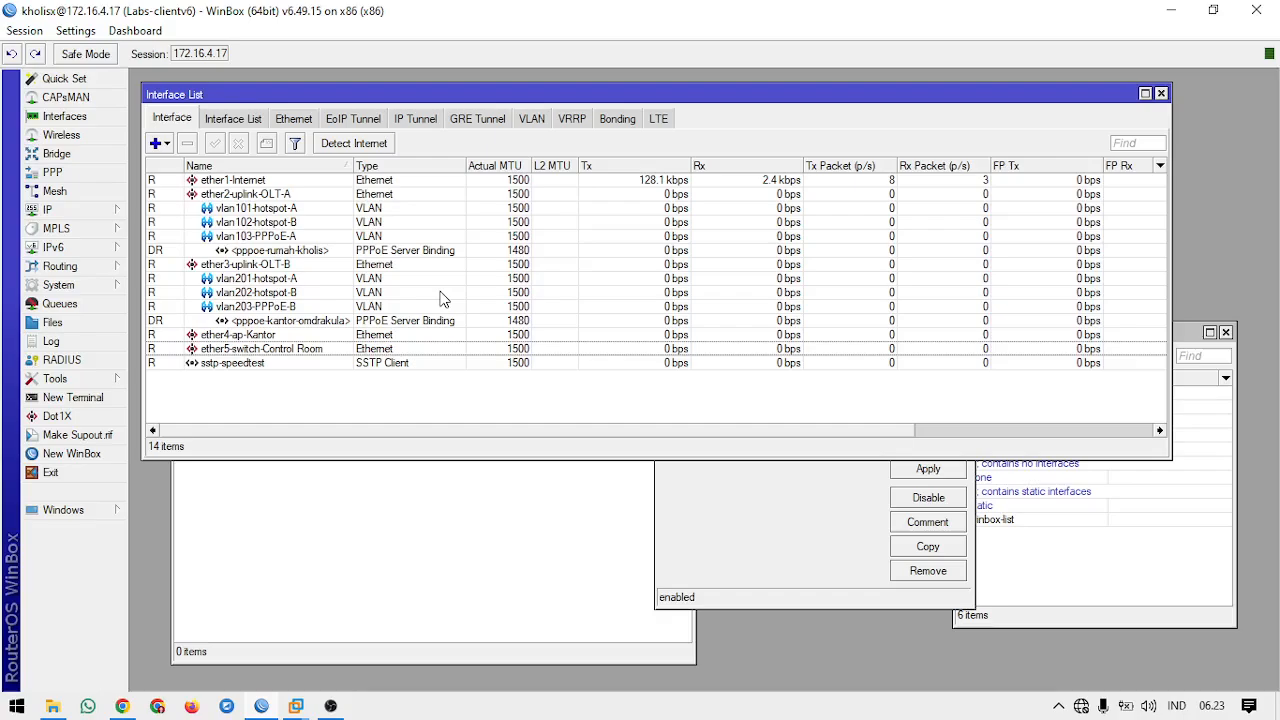
{"action": "left_click", "coordinate": [768, 515]}
{"action": "left_click", "coordinate": [528, 560]}
{"action": "left_click", "coordinate": [1055, 548]}
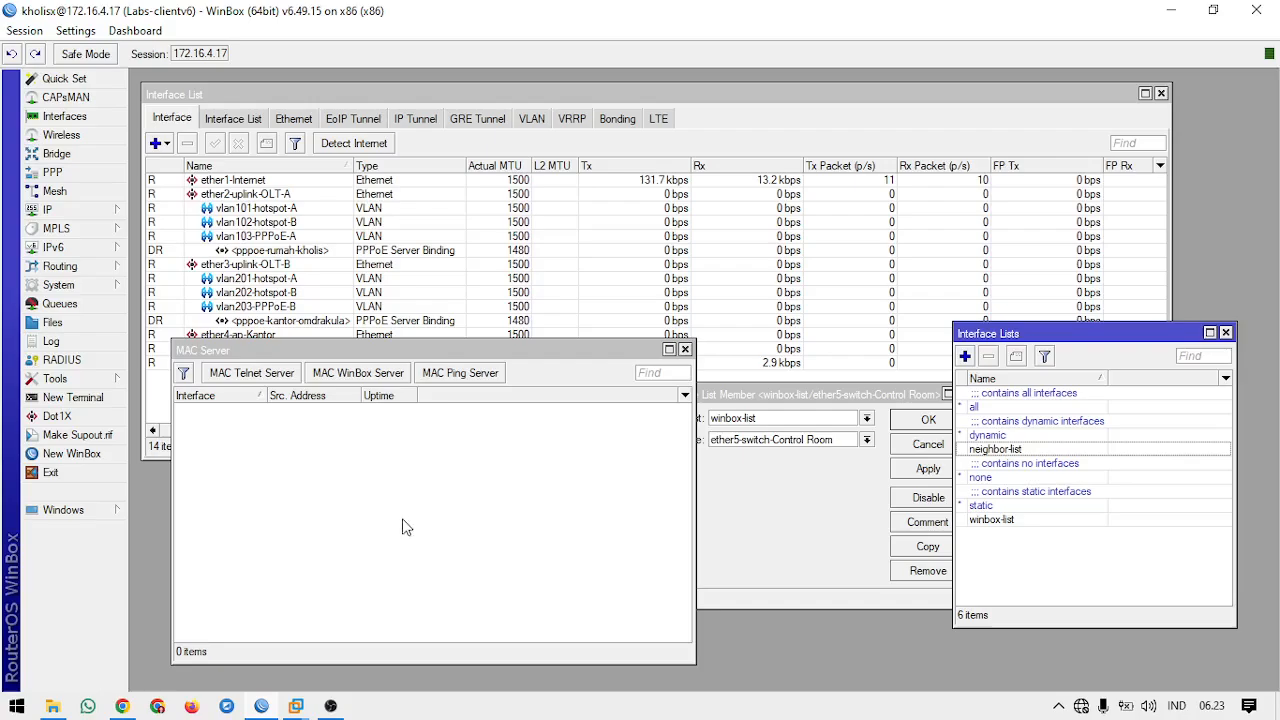
Step: Review the MAC Ping Server and MAC Telnet Server settings, then close both without changes
{"action": "left_click", "coordinate": [443, 376]}
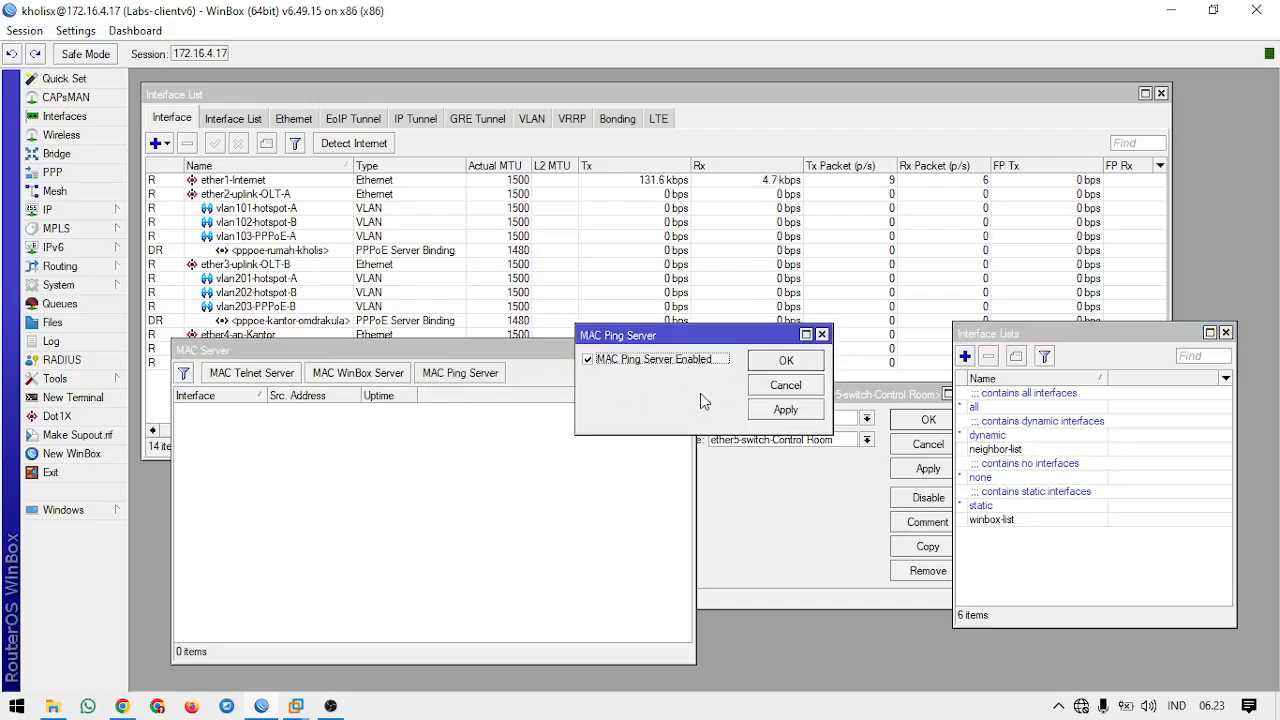
{"action": "left_click", "coordinate": [786, 362]}
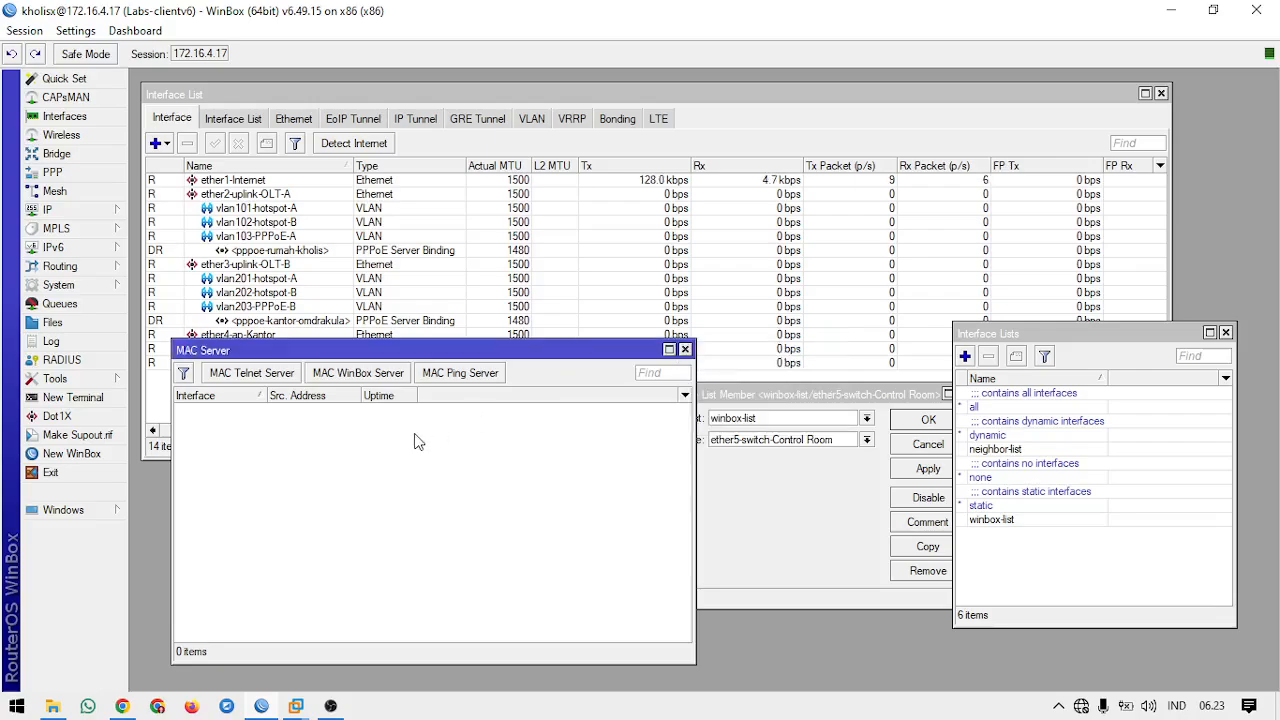
{"action": "left_click", "coordinate": [258, 373]}
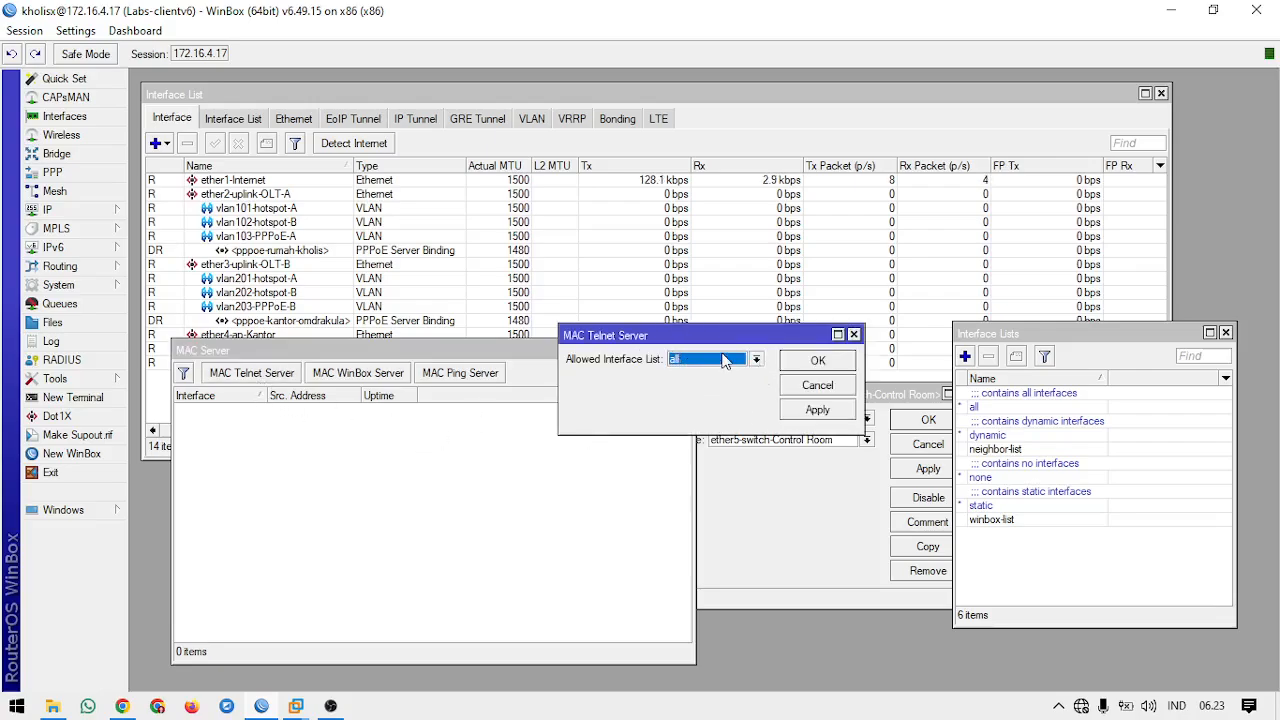
{"action": "left_click", "coordinate": [724, 360]}
{"action": "left_click", "coordinate": [614, 397]}
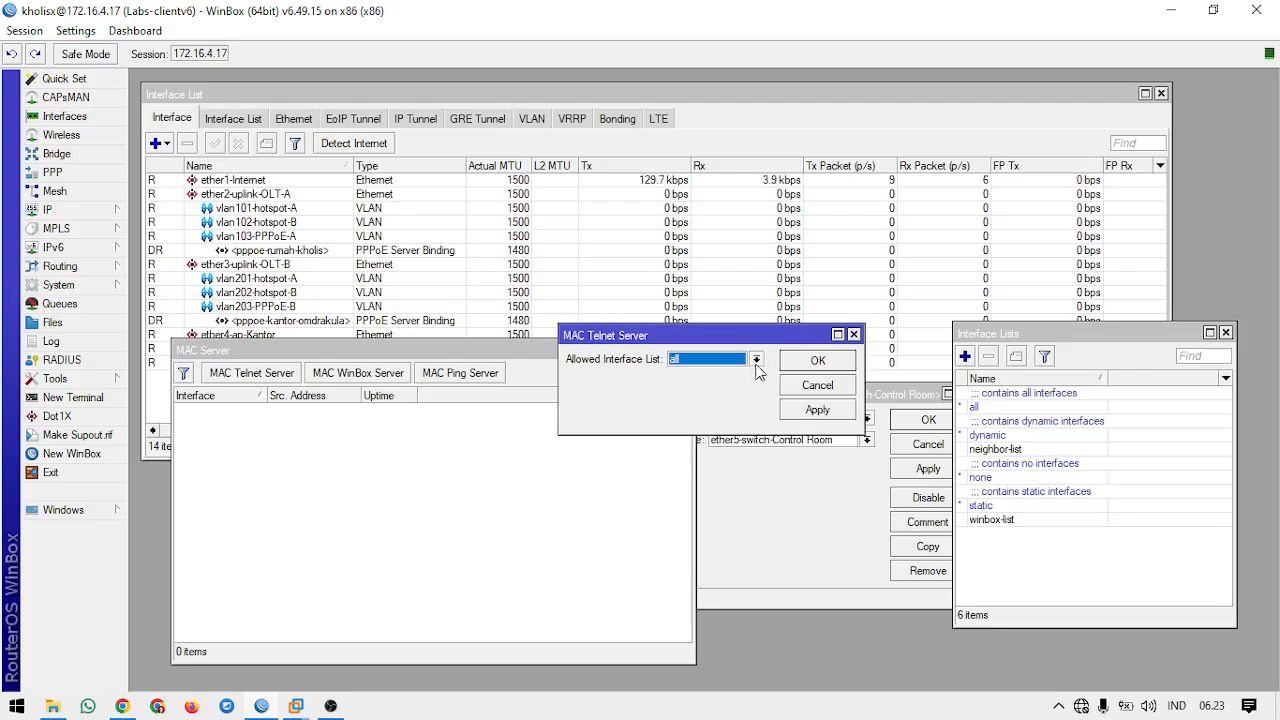
{"action": "left_click", "coordinate": [854, 335]}
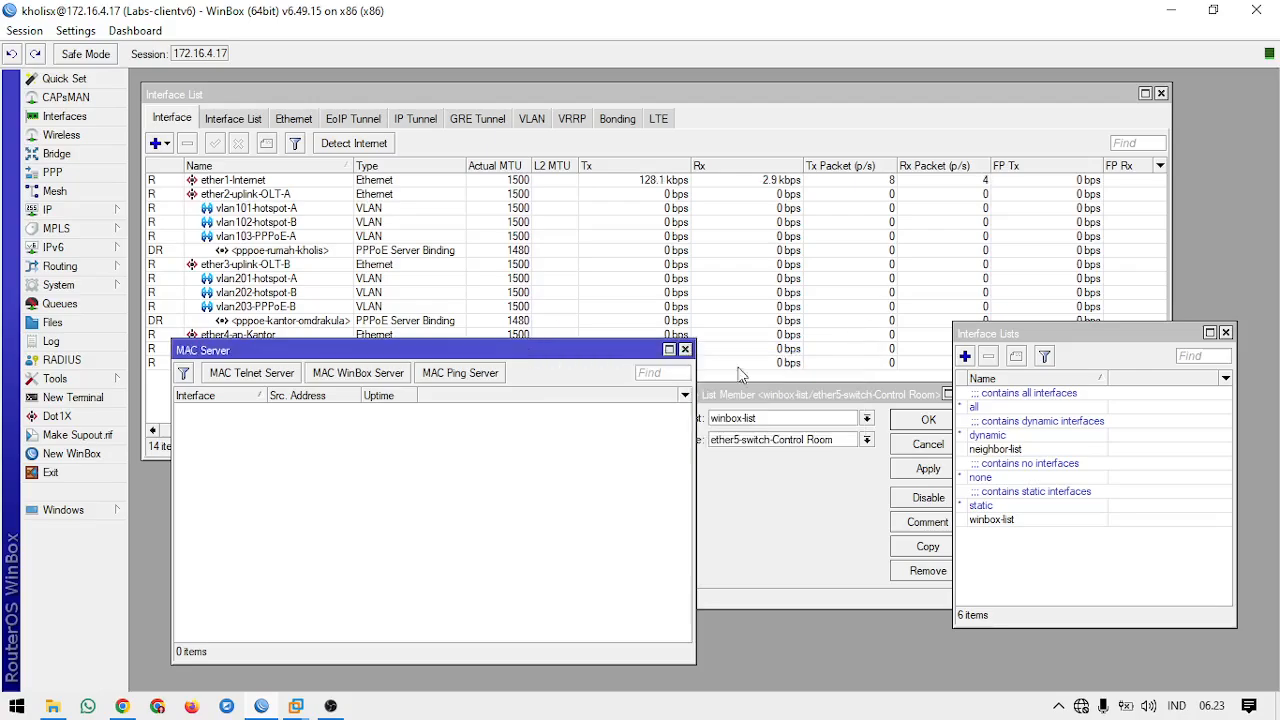
Step: Connect to the LabsV7 router at 172.16.4.1 from a new WinBox login window and close its PPP and Interface List windows
{"action": "left_click", "coordinate": [102, 455]}
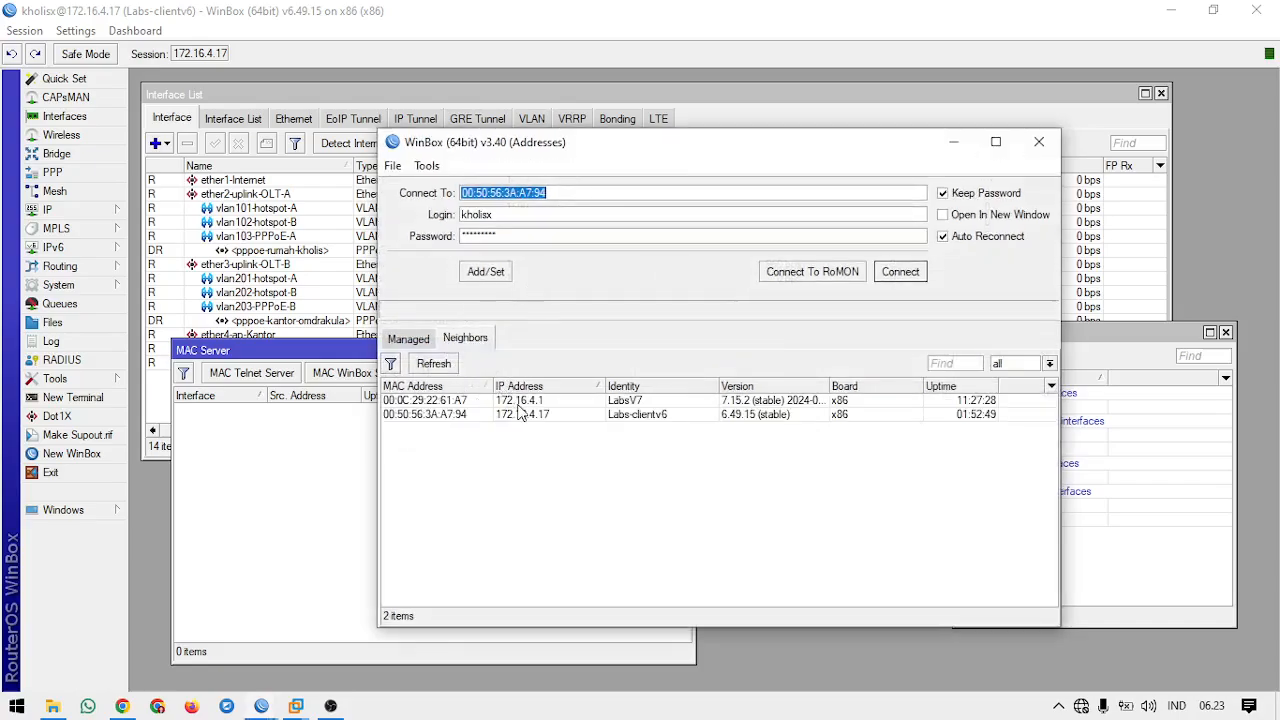
{"action": "left_click", "coordinate": [518, 400]}
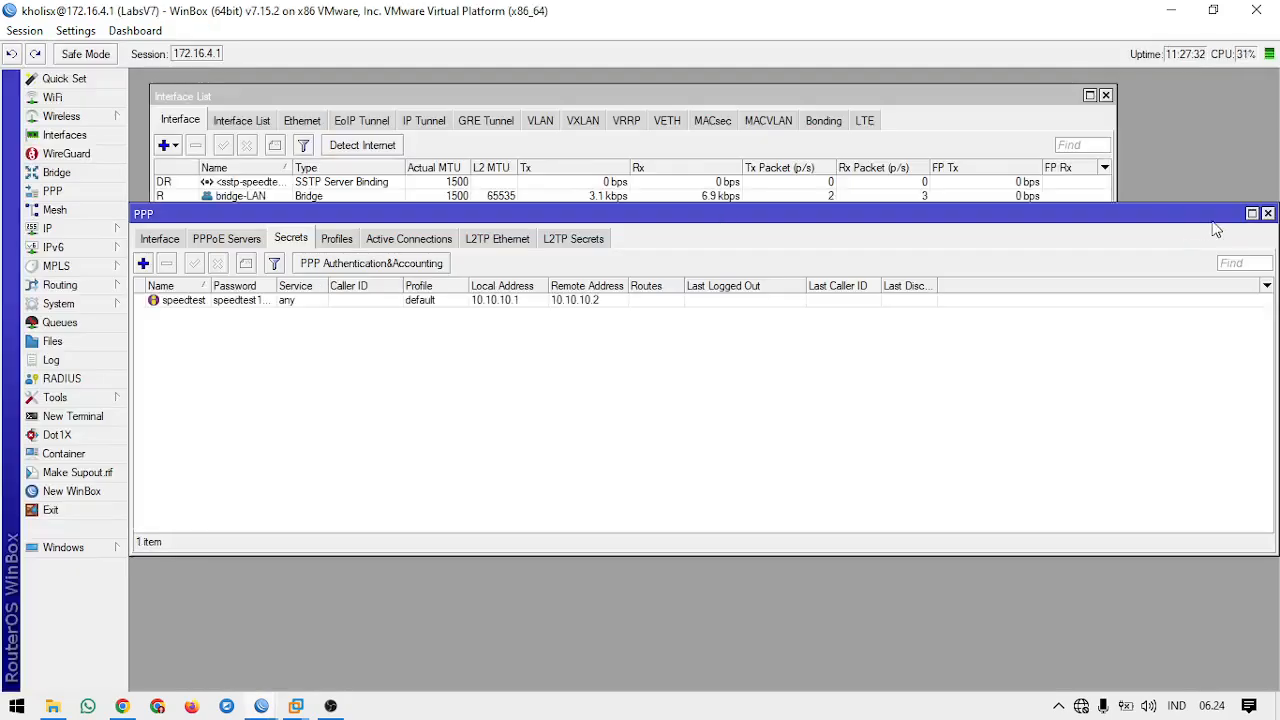
{"action": "left_click", "coordinate": [1267, 213]}
{"action": "left_click", "coordinate": [1105, 96]}
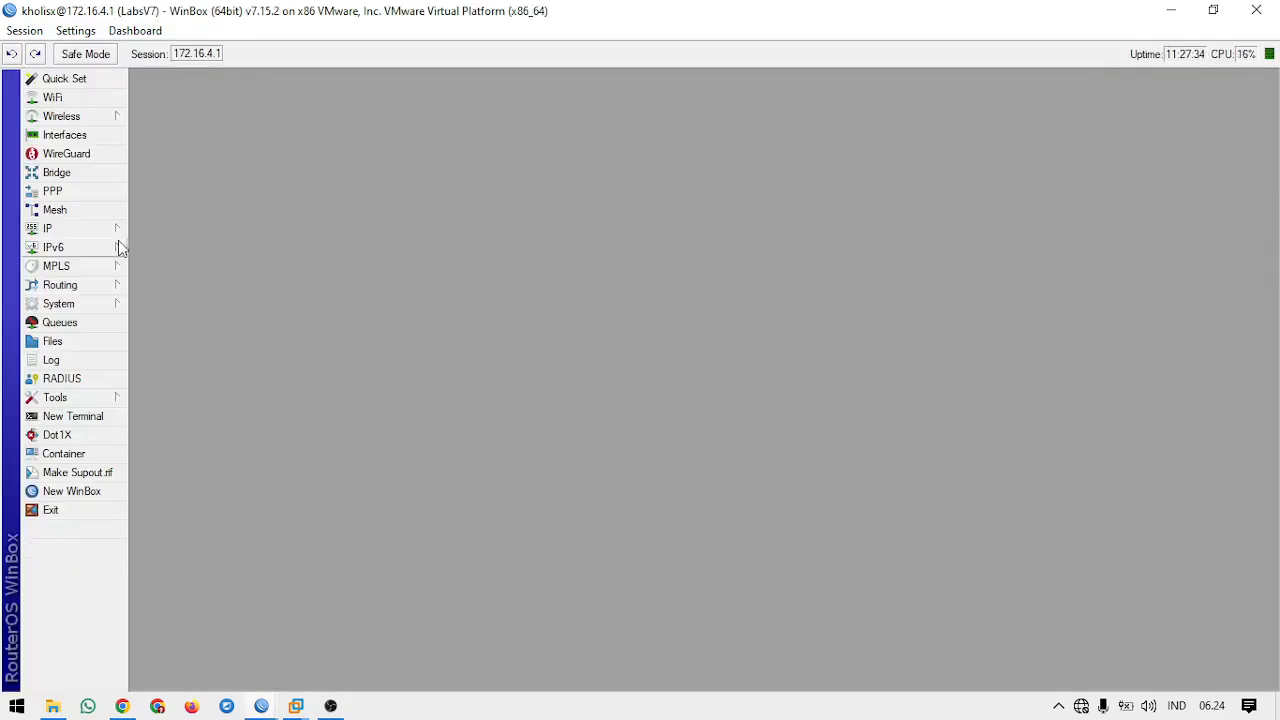
Step: Open the IP neighbor list on LabsV7, select the Labs-clientv6 entry on ether2 and widen the Identity column
{"action": "left_click", "coordinate": [100, 229]}
{"action": "left_click", "coordinate": [162, 418]}
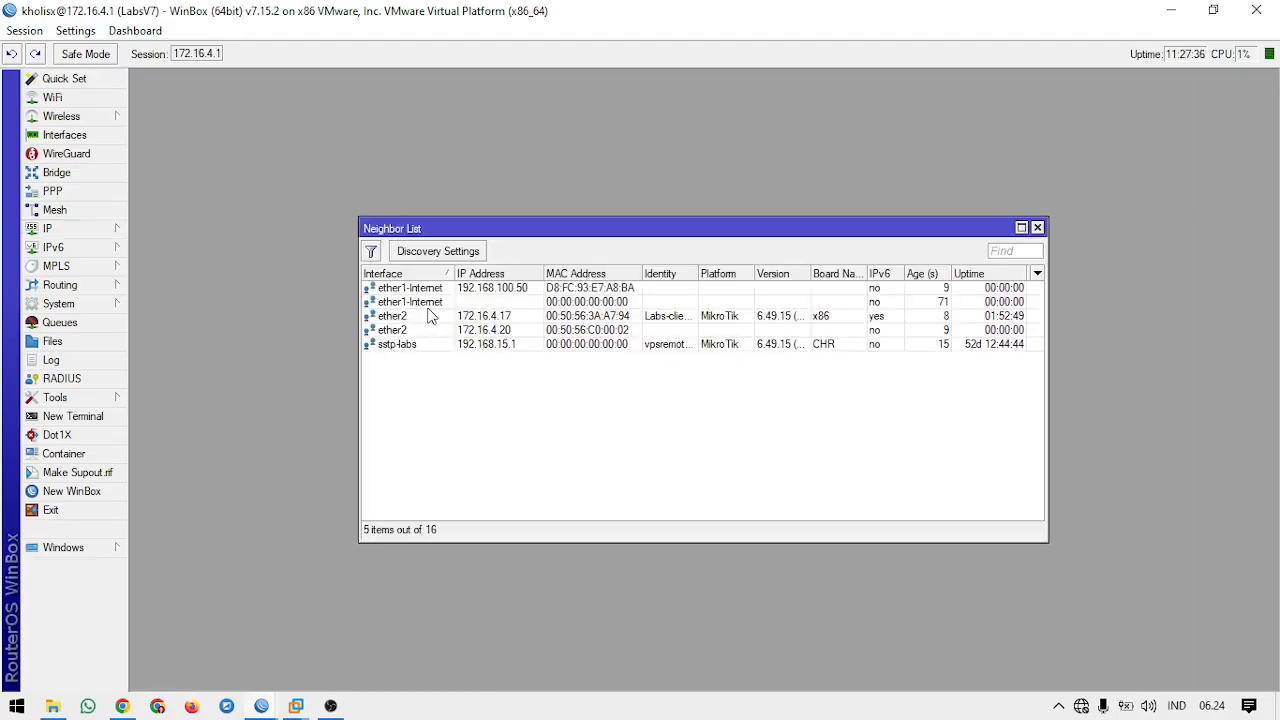
{"action": "left_click", "coordinate": [644, 318]}
{"action": "left_click_drag", "start_coordinate": [699, 273], "coordinate": [747, 270]}
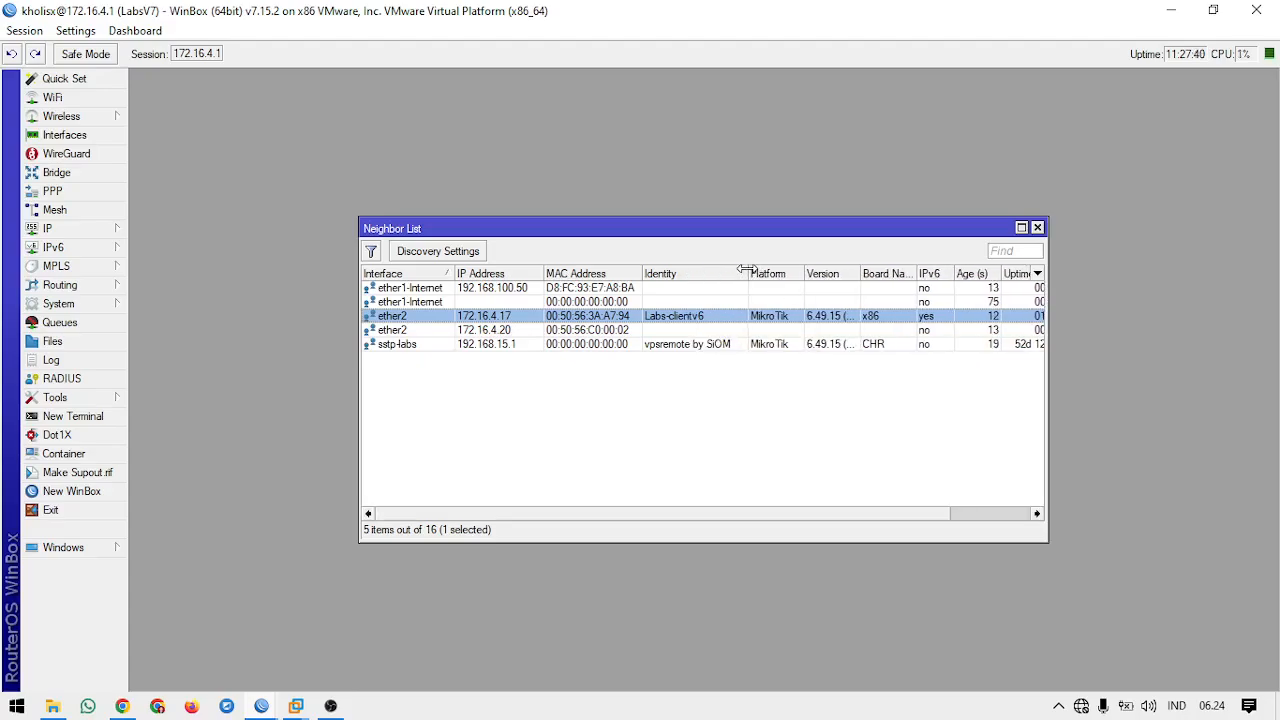
Step: Start a MAC Ping from LabsV7 to the Labs-clientv6 neighbor and move the ping window clear of the neighbor list
{"action": "right_click", "coordinate": [576, 319]}
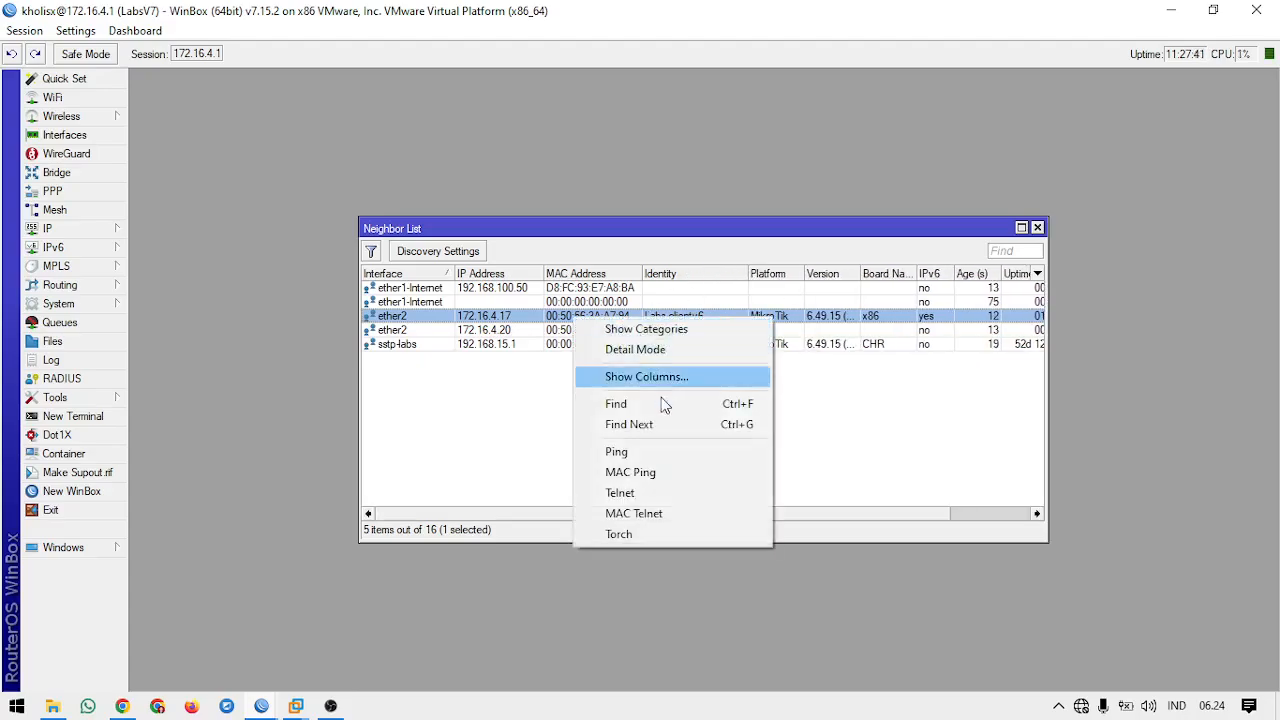
{"action": "left_click", "coordinate": [657, 471]}
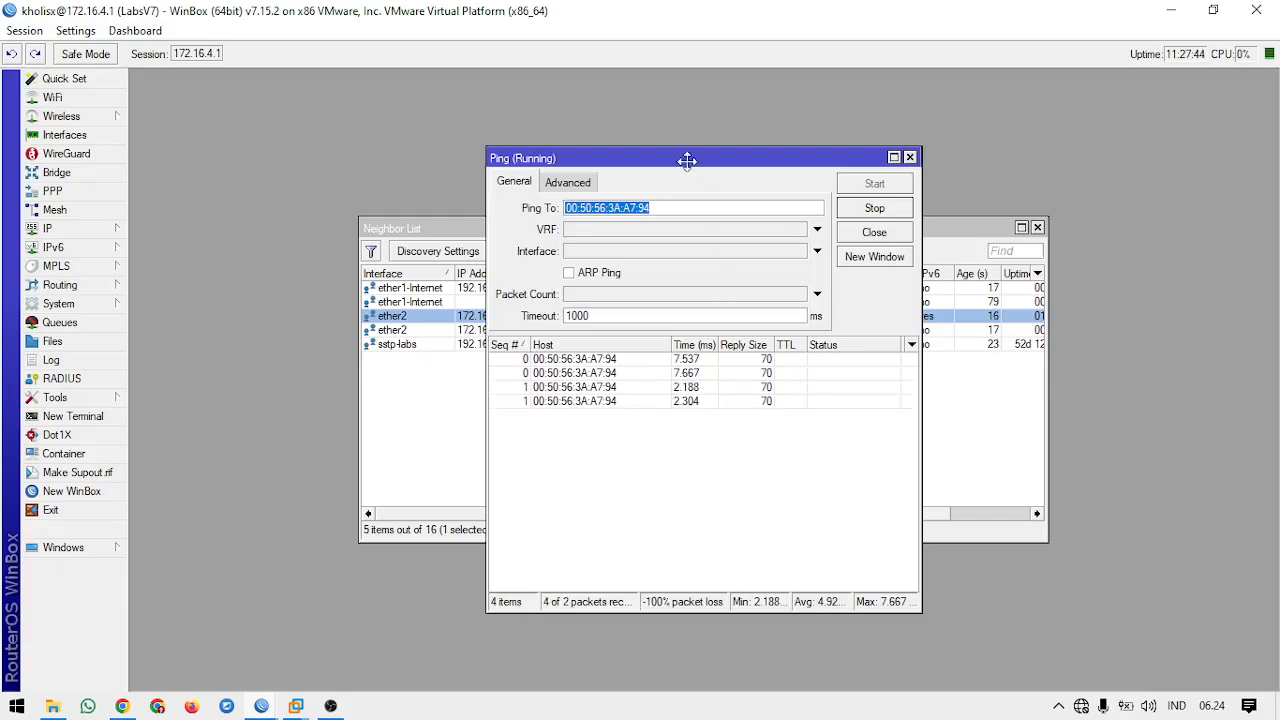
{"action": "left_click_drag", "start_coordinate": [686, 160], "coordinate": [454, 113]}
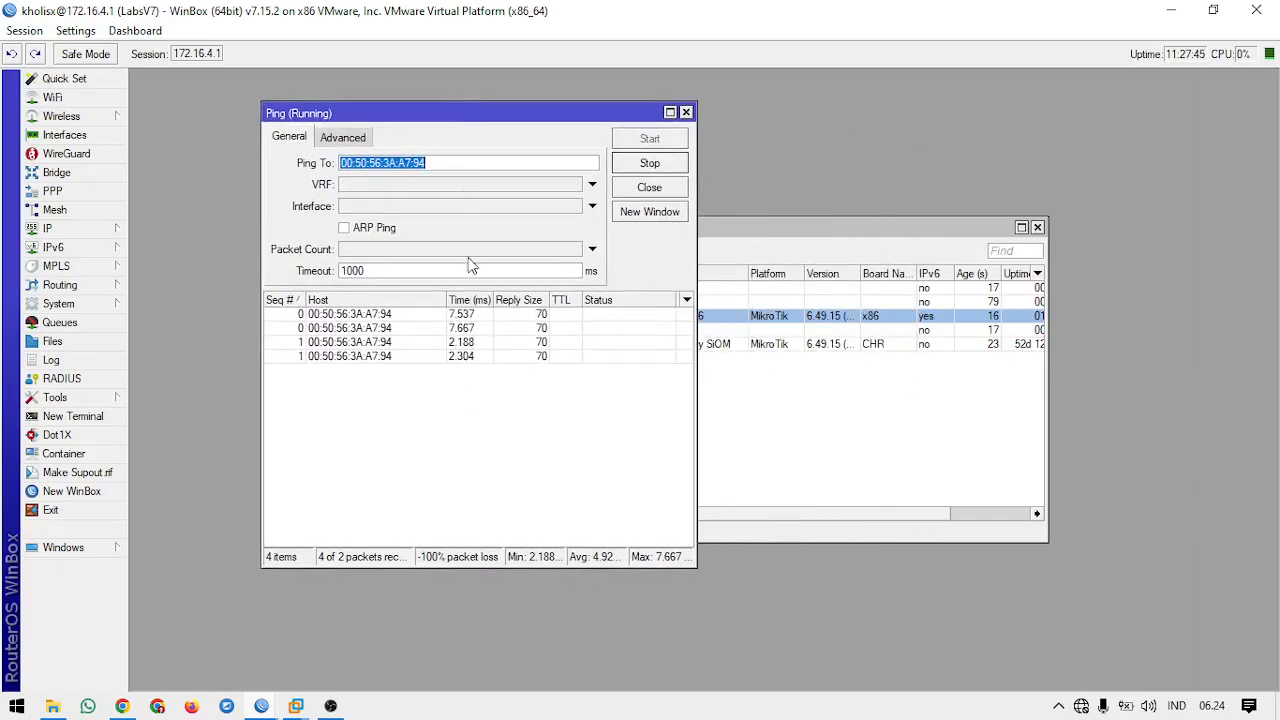
Step: Switch to the Labs-clientv6 session and disable its MAC Ping Server, applying the change
{"action": "left_click", "coordinate": [261, 706]}
{"action": "left_click", "coordinate": [200, 650]}
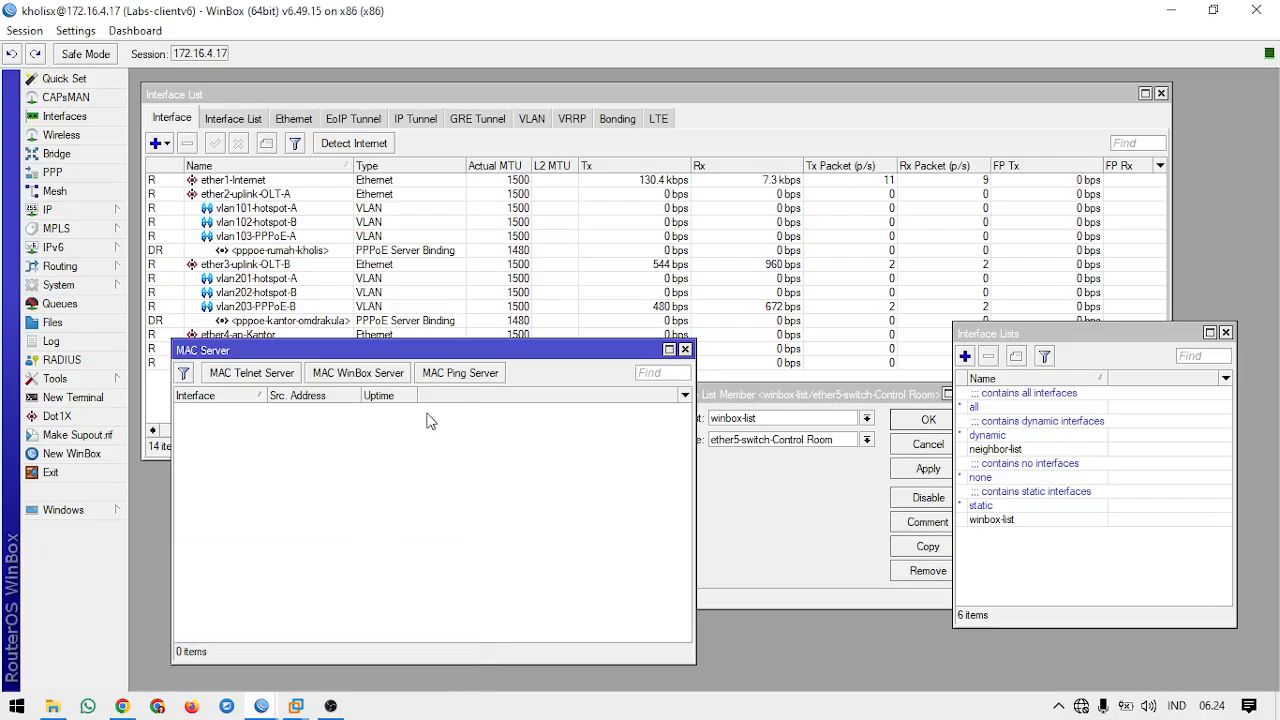
{"action": "left_click", "coordinate": [485, 374]}
{"action": "left_click", "coordinate": [609, 362]}
{"action": "left_click", "coordinate": [769, 412]}
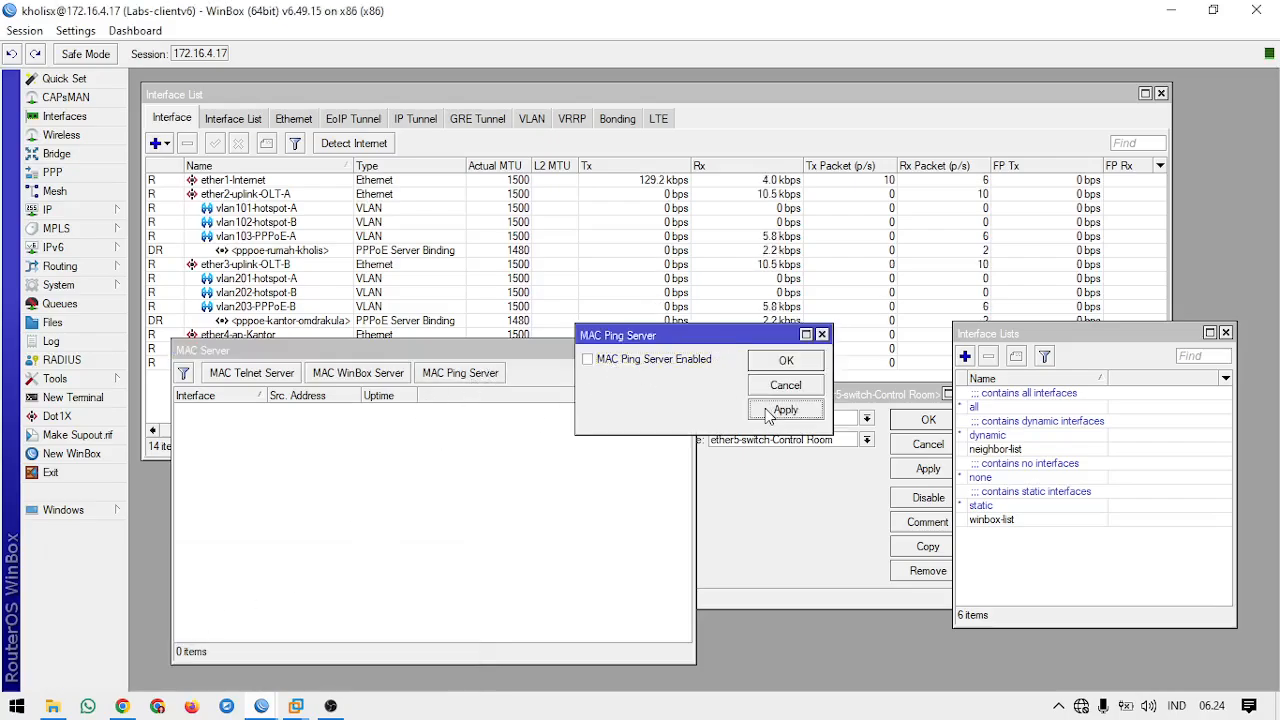
Step: Return to the LabsV7 session and examine the running MAC ping's replies with the MAC Ping Server disabled
{"action": "left_click", "coordinate": [261, 706]}
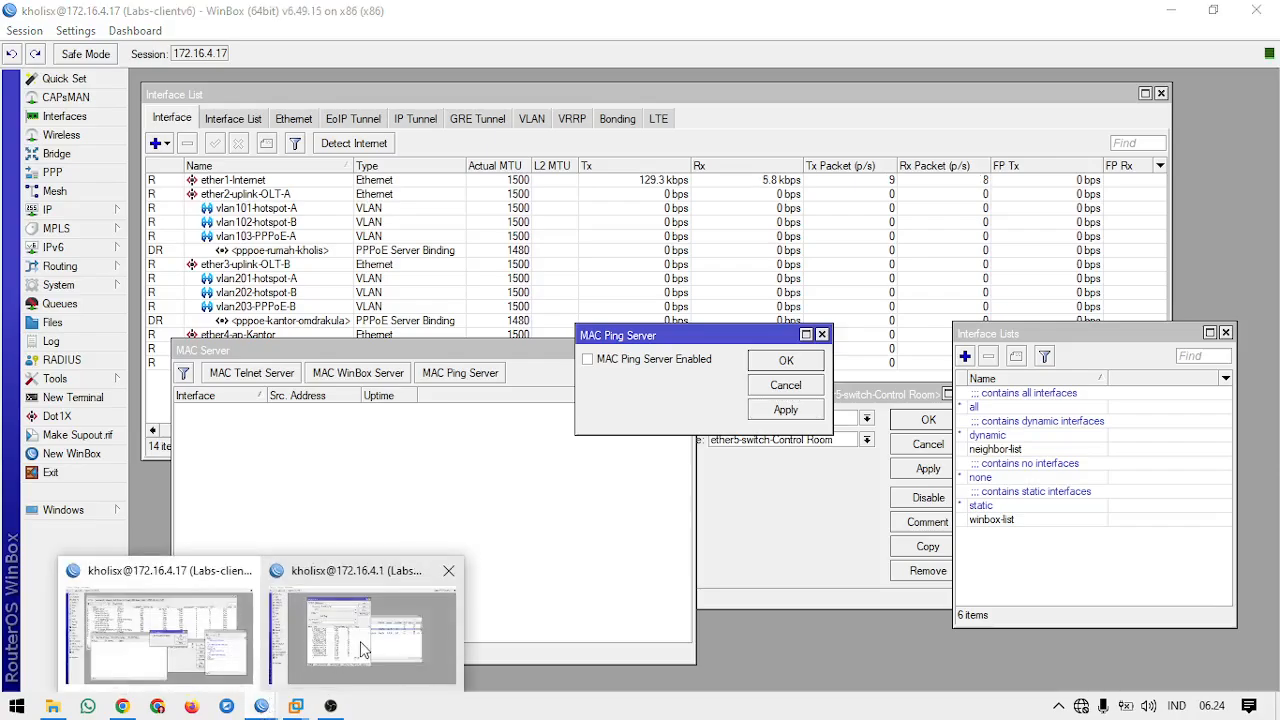
{"action": "left_click", "coordinate": [360, 640]}
{"action": "left_click", "coordinate": [585, 512]}
{"action": "left_click", "coordinate": [584, 525]}
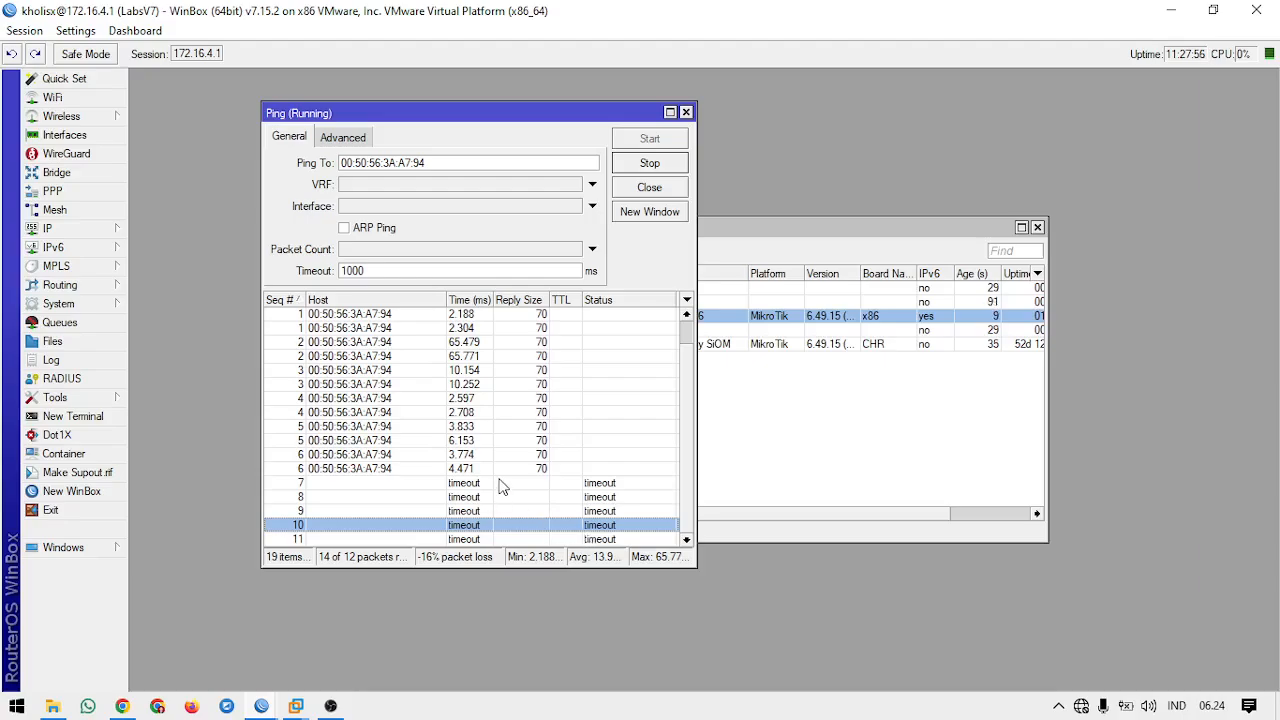
{"action": "left_click", "coordinate": [497, 497]}
{"action": "left_click", "coordinate": [483, 525]}
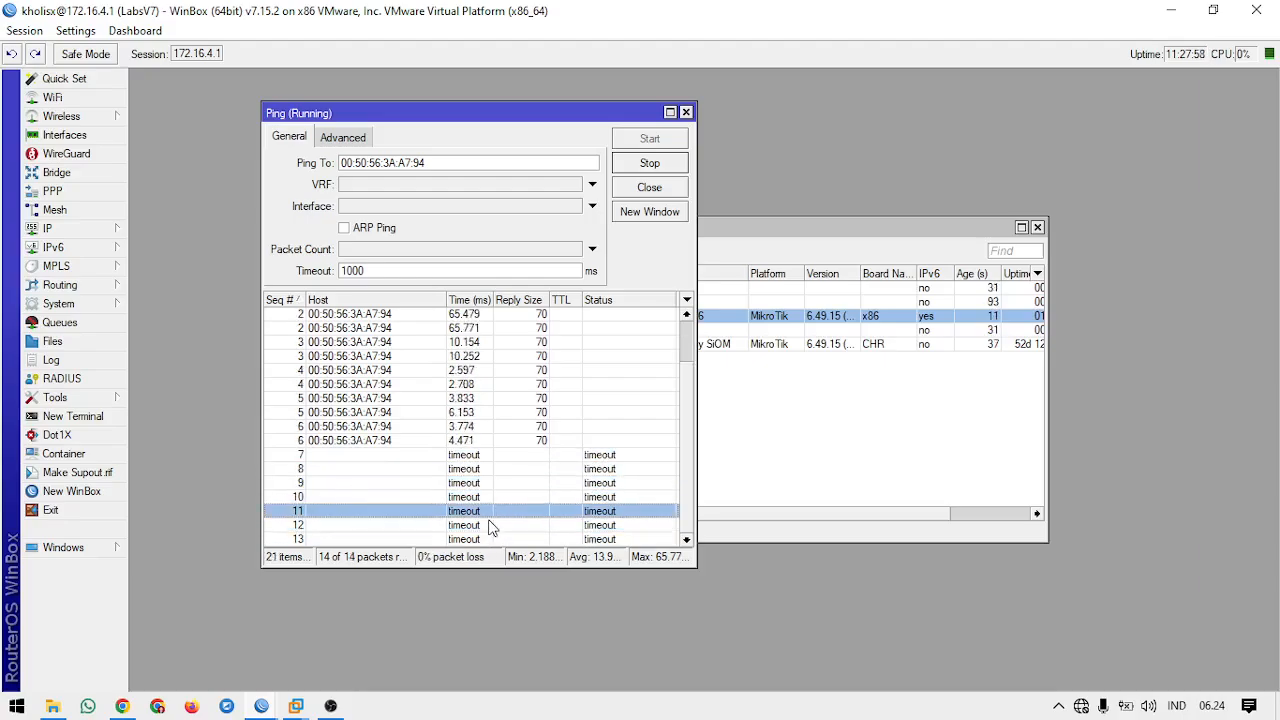
{"action": "left_click", "coordinate": [490, 452]}
{"action": "left_click", "coordinate": [493, 497]}
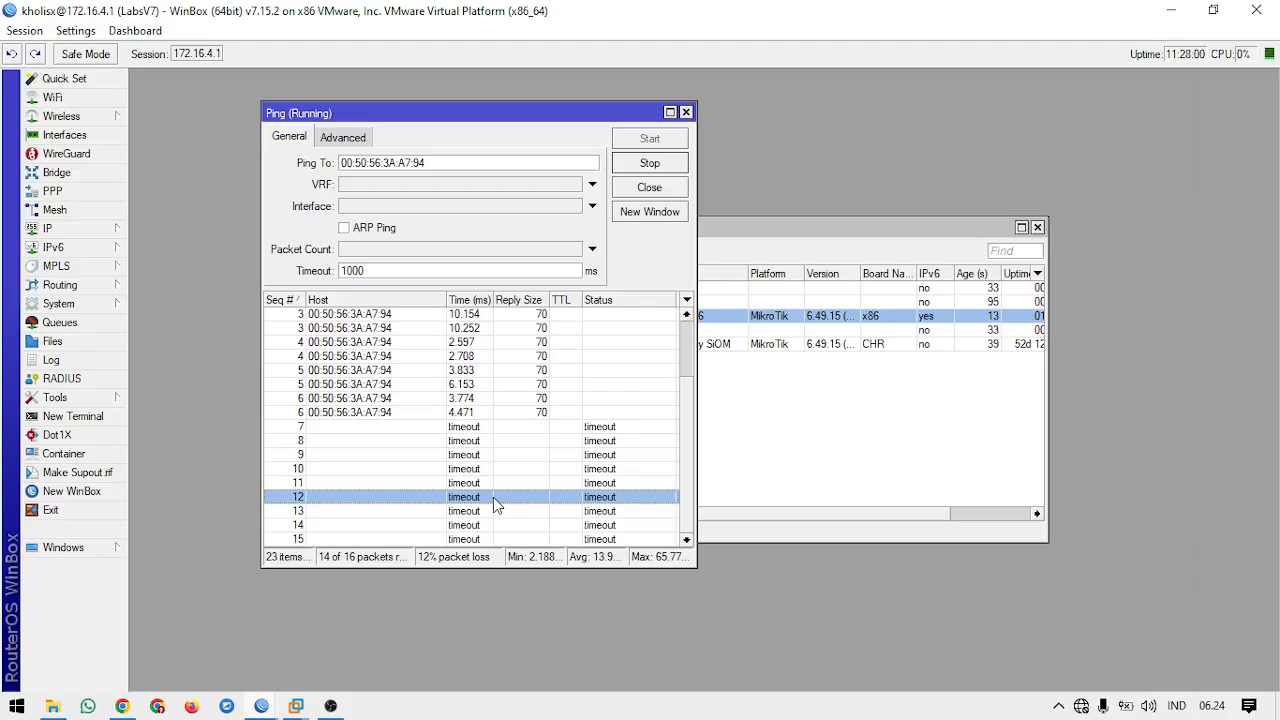
{"action": "left_click", "coordinate": [508, 498]}
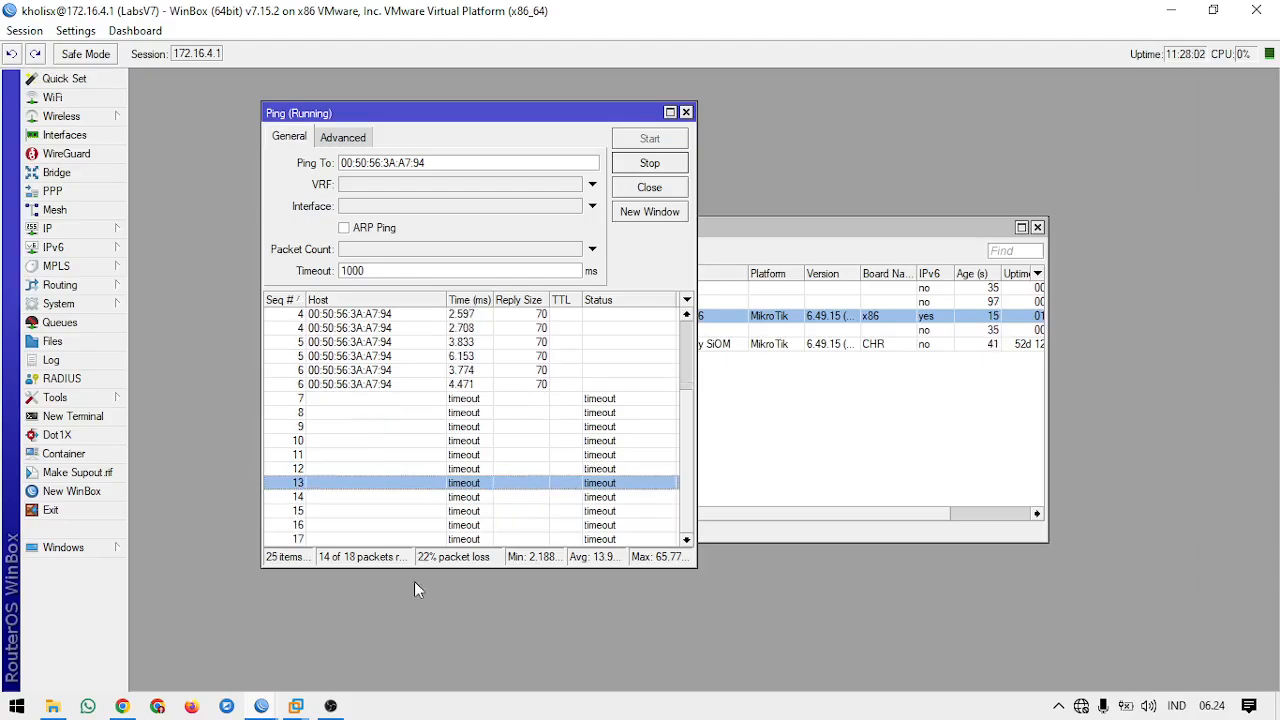
Step: Switch back to the Labs-clientv6 session and re-enable its MAC Ping Server, applying the change
{"action": "mouse_move", "coordinate": [264, 706]}
{"action": "left_click", "coordinate": [241, 630]}
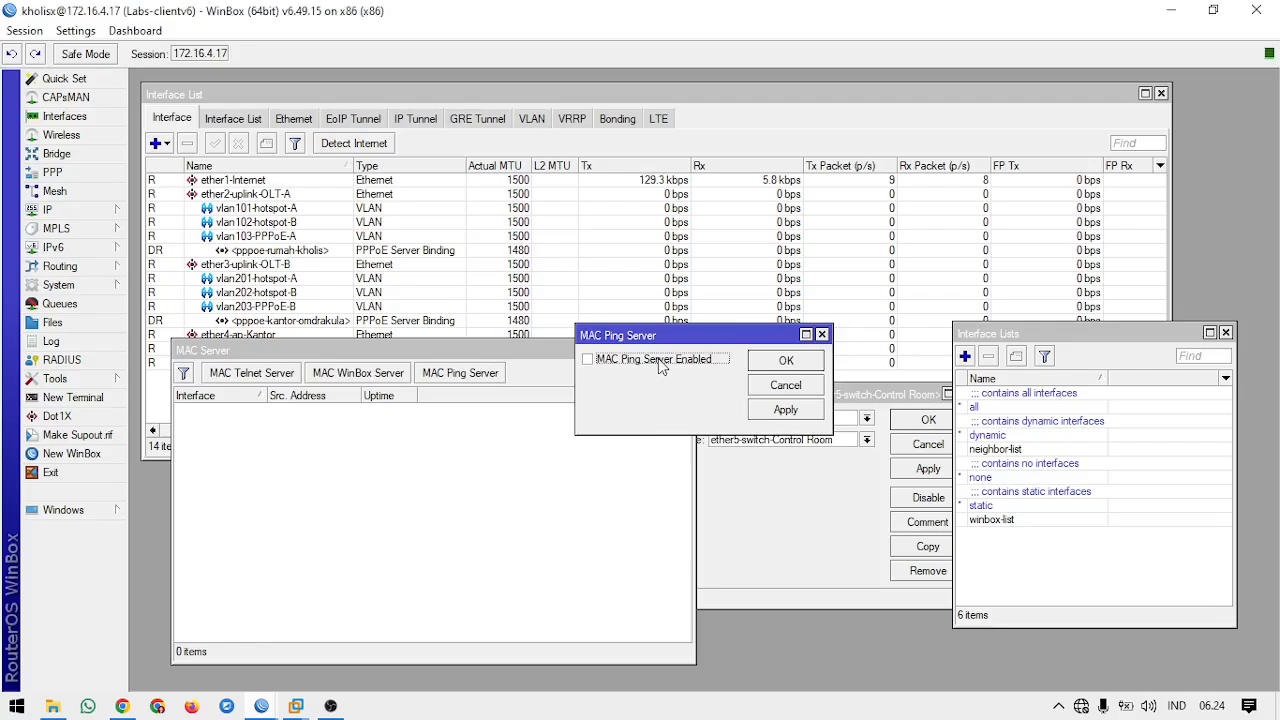
{"action": "left_click", "coordinate": [787, 411]}
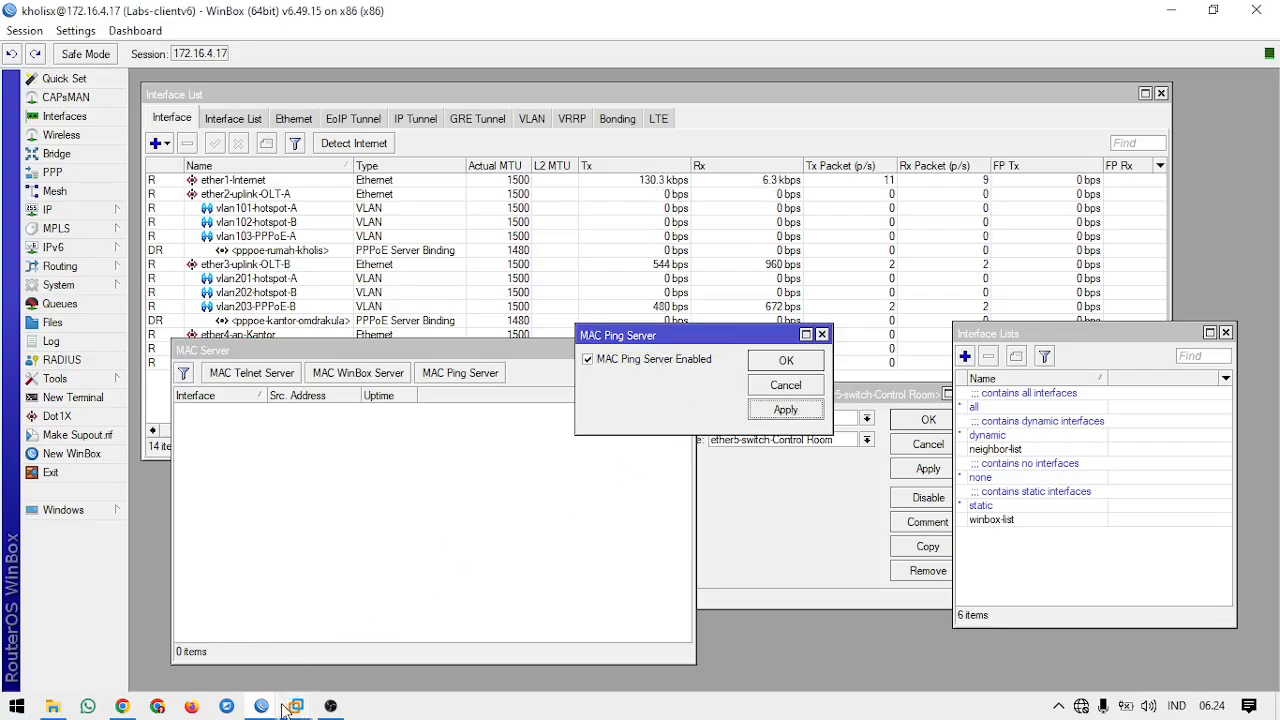
Step: Check the running MAC ping again in the LabsV7 session and close the ping window
{"action": "mouse_move", "coordinate": [264, 706]}
{"action": "left_click", "coordinate": [200, 630]}
{"action": "left_click", "coordinate": [530, 496]}
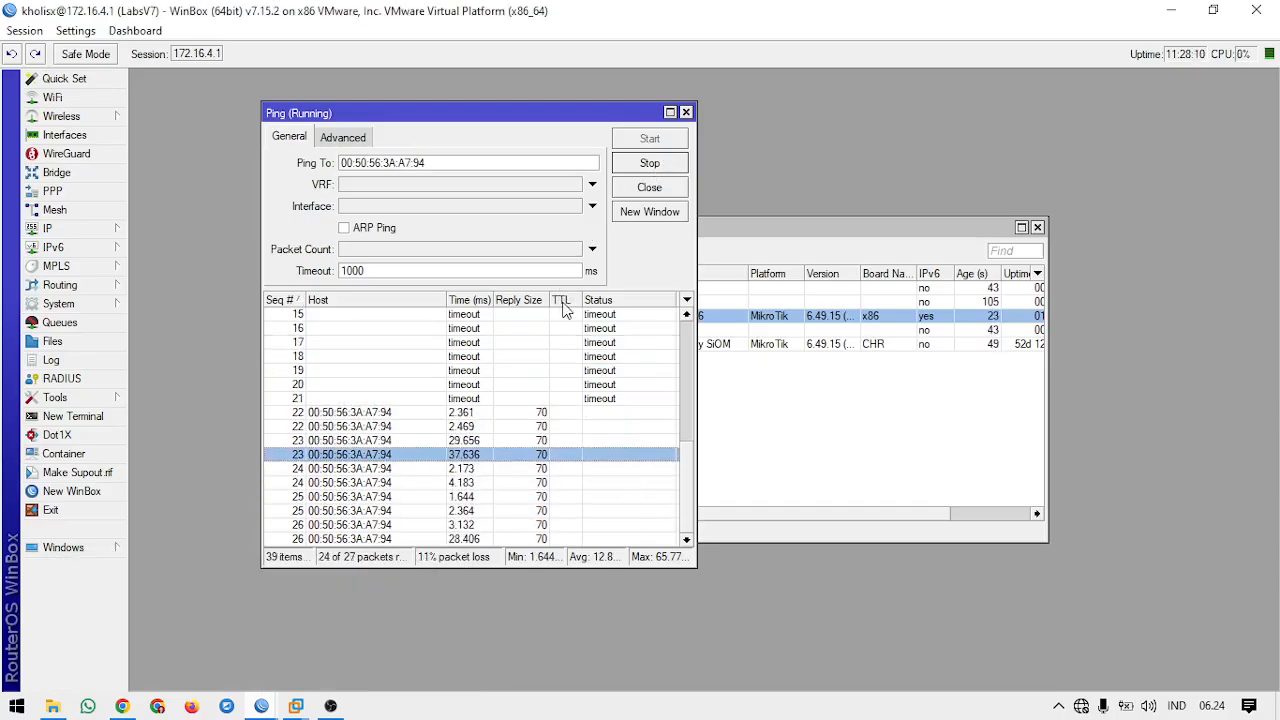
{"action": "left_click", "coordinate": [686, 112]}
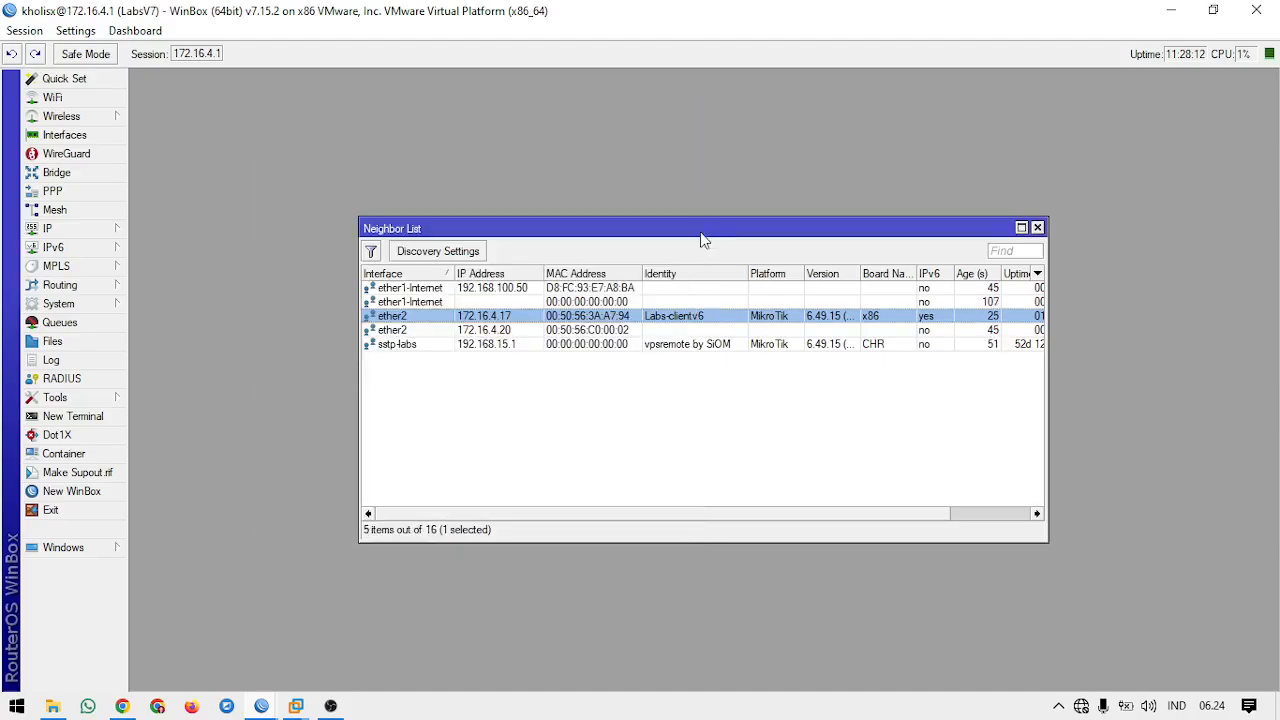
Step: Open a MAC Telnet session from the LabsV7 neighbor list to Labs-clientv6 and log in as admin with a blank password
{"action": "left_click_drag", "start_coordinate": [690, 228], "coordinate": [567, 162]}
{"action": "right_click", "coordinate": [477, 246]}
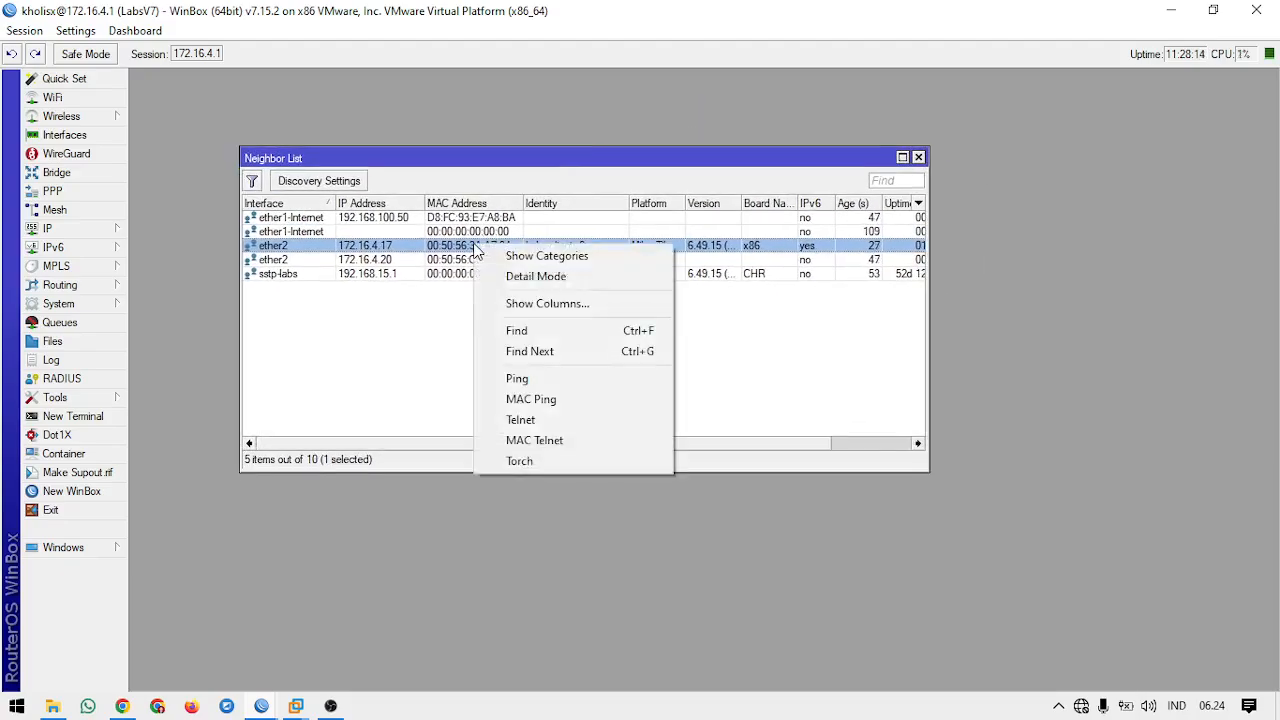
{"action": "left_click", "coordinate": [588, 440]}
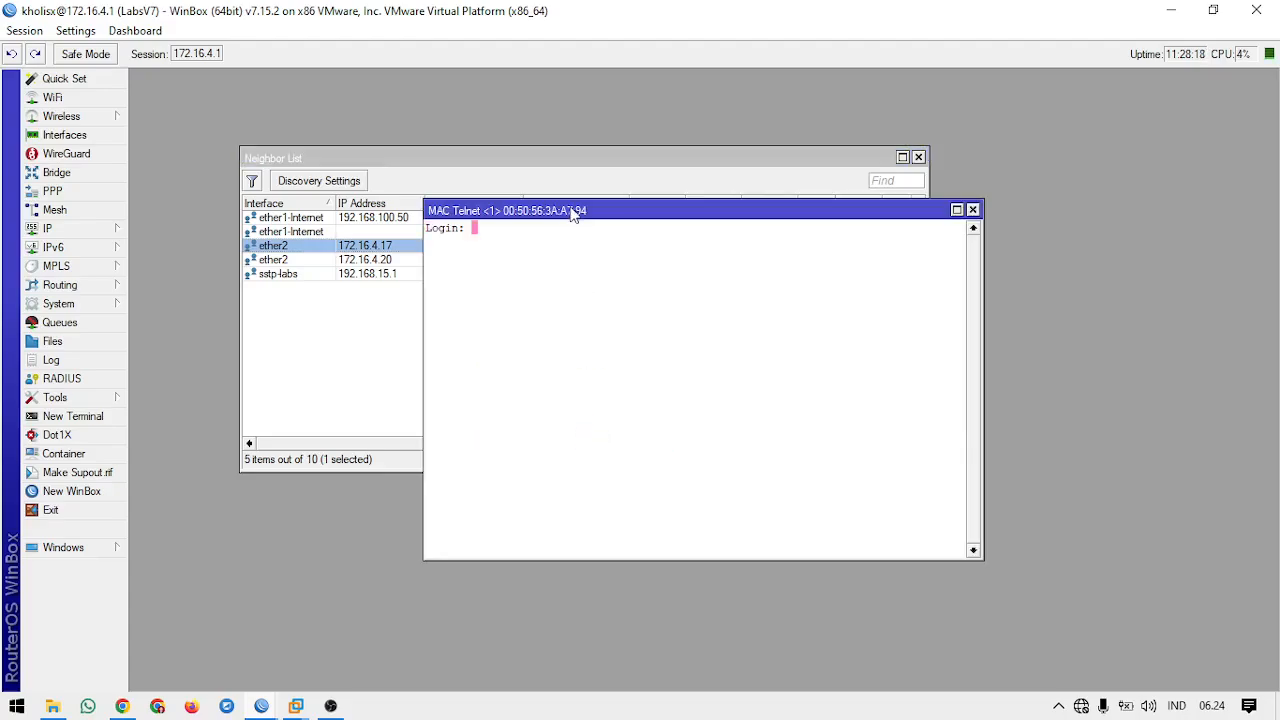
{"action": "left_click_drag", "start_coordinate": [578, 210], "coordinate": [576, 248]}
{"action": "type", "text": "admin"}
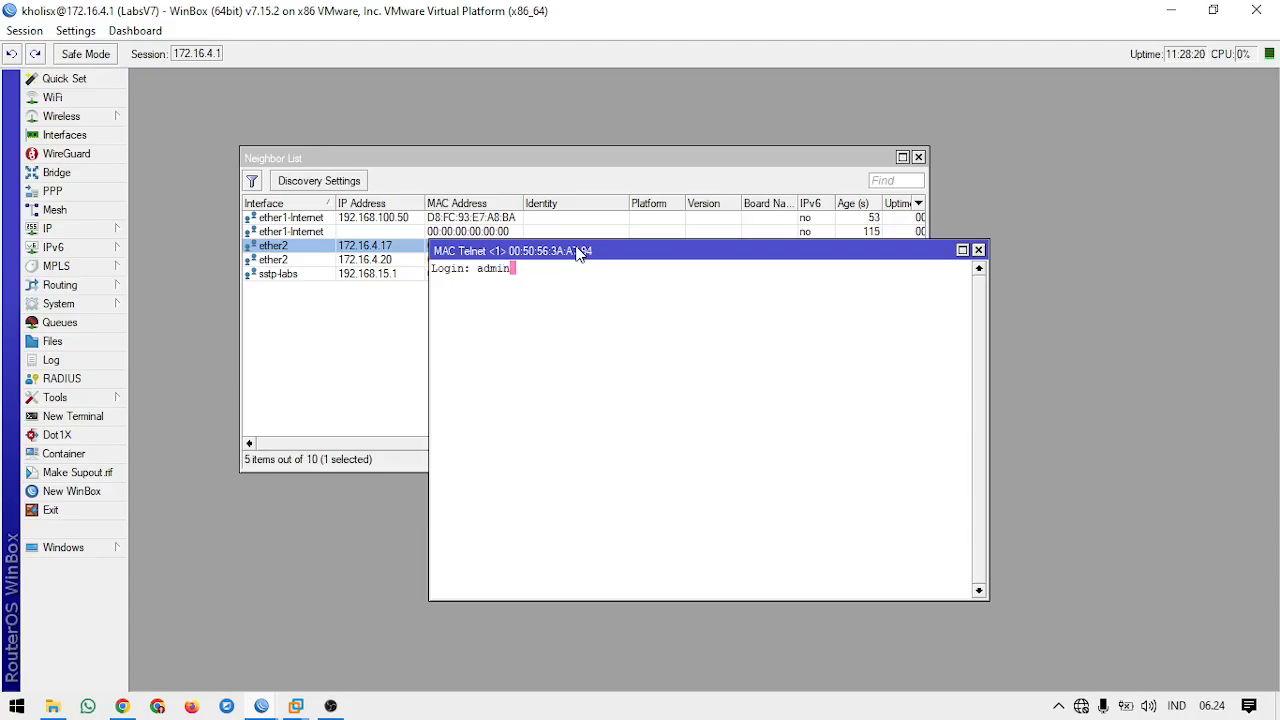
{"action": "key", "text": "Return"}
{"action": "key", "text": "Return"}
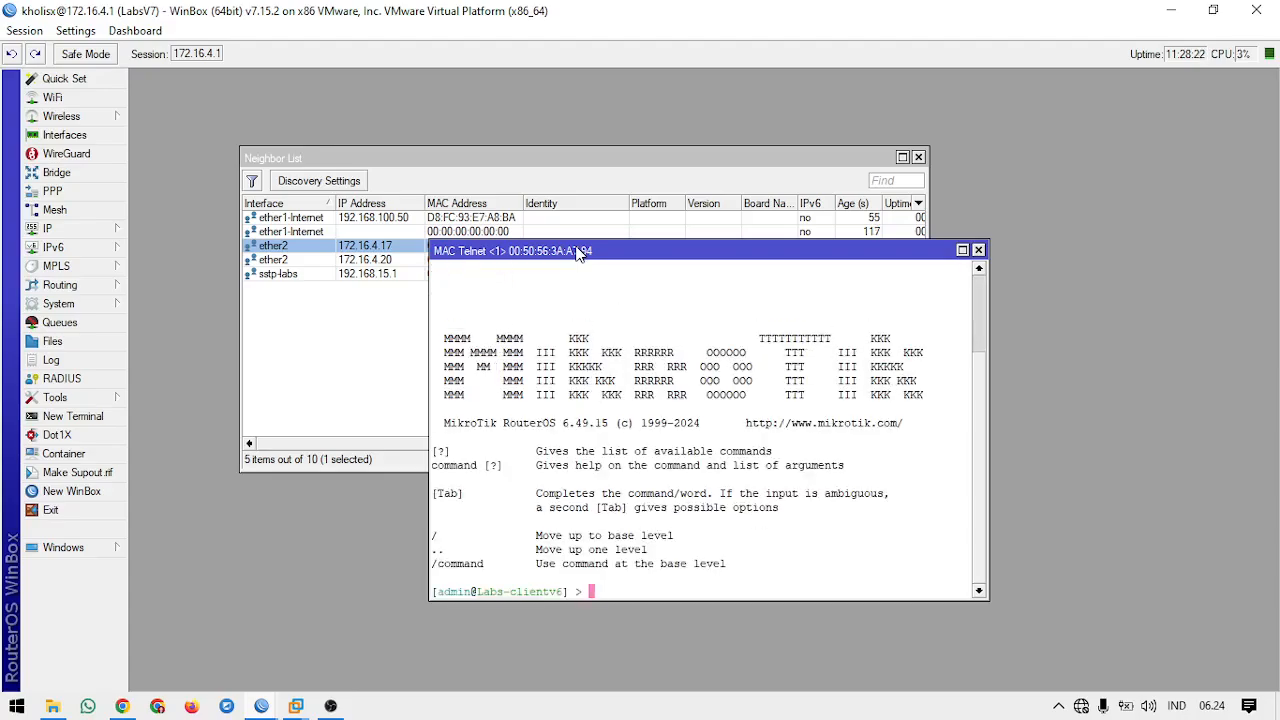
Step: Try arbitrary text at the Labs-clientv6 MAC Telnet prompt, erase it and close the session
{"action": "type", "text": "asdasdasdasd"}
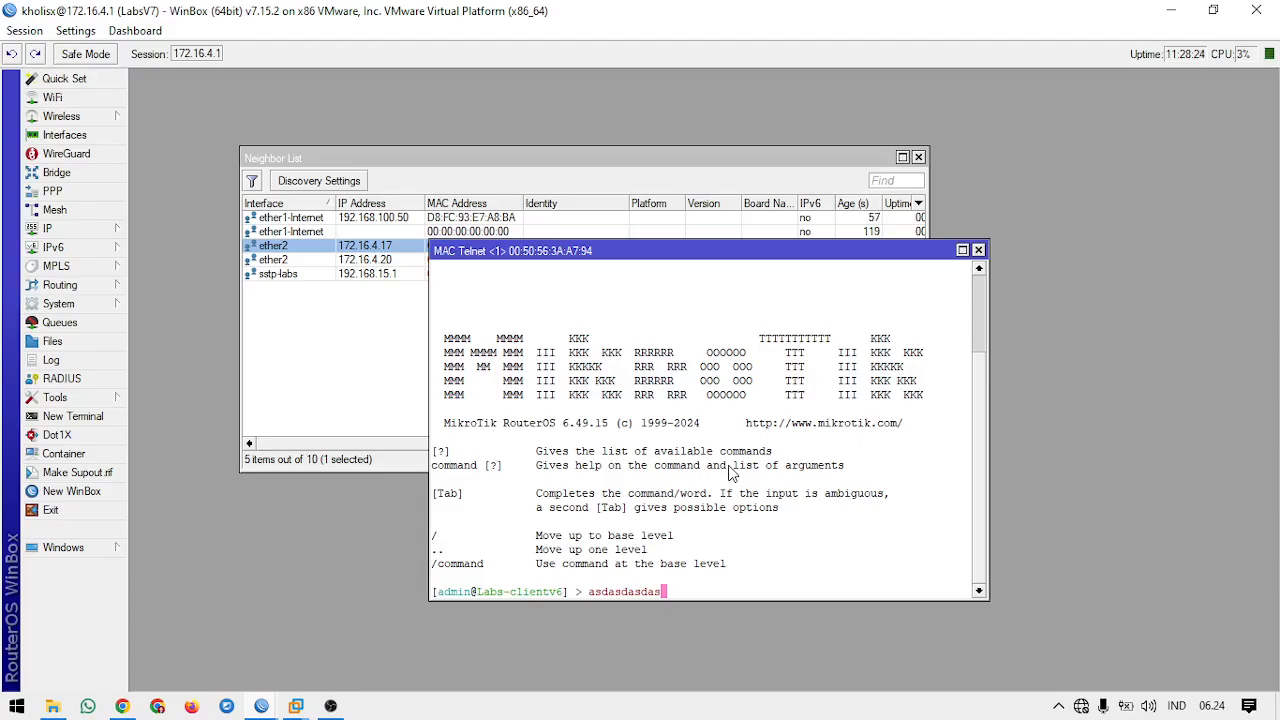
{"action": "key", "text": "BackSpace"}
{"action": "key", "text": "BackSpace"}
{"action": "key", "text": "BackSpace"}
{"action": "key", "text": "BackSpace"}
{"action": "key", "text": "BackSpace"}
{"action": "key", "text": "BackSpace"}
{"action": "key", "text": "BackSpace"}
{"action": "key", "text": "BackSpace"}
{"action": "key", "text": "BackSpace"}
{"action": "key", "text": "BackSpace"}
{"action": "key", "text": "BackSpace"}
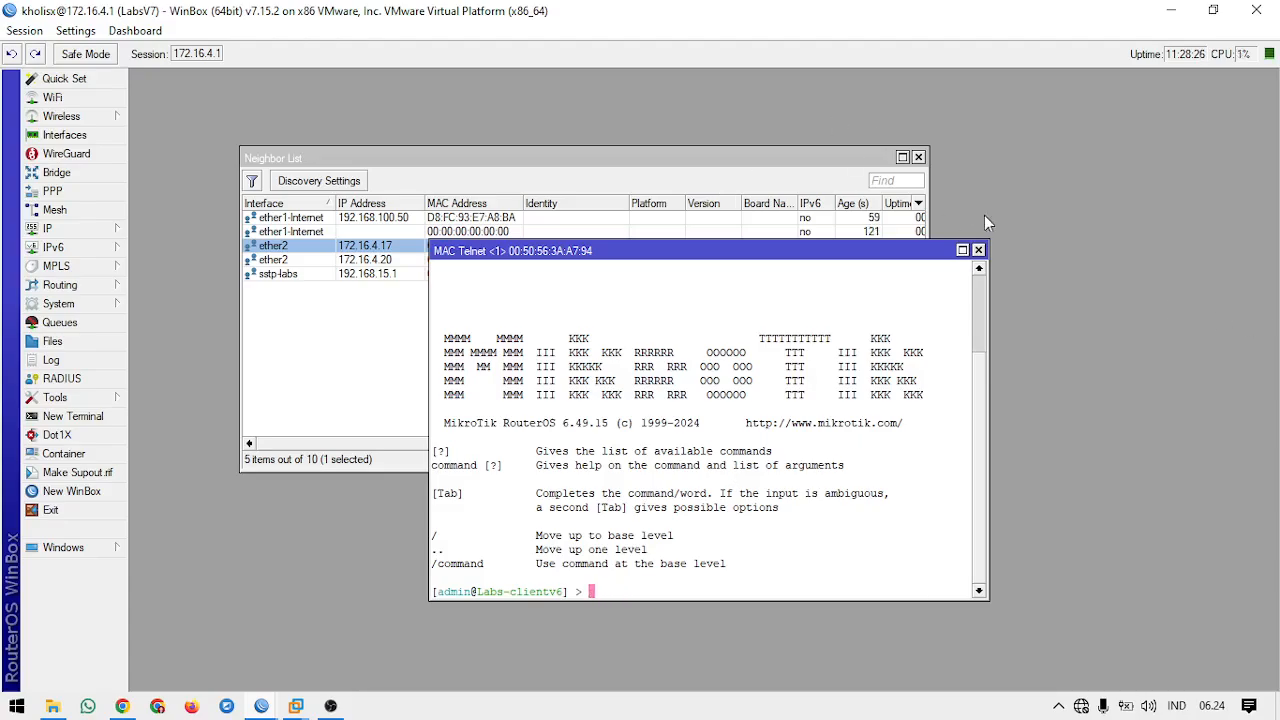
{"action": "left_click", "coordinate": [978, 250]}
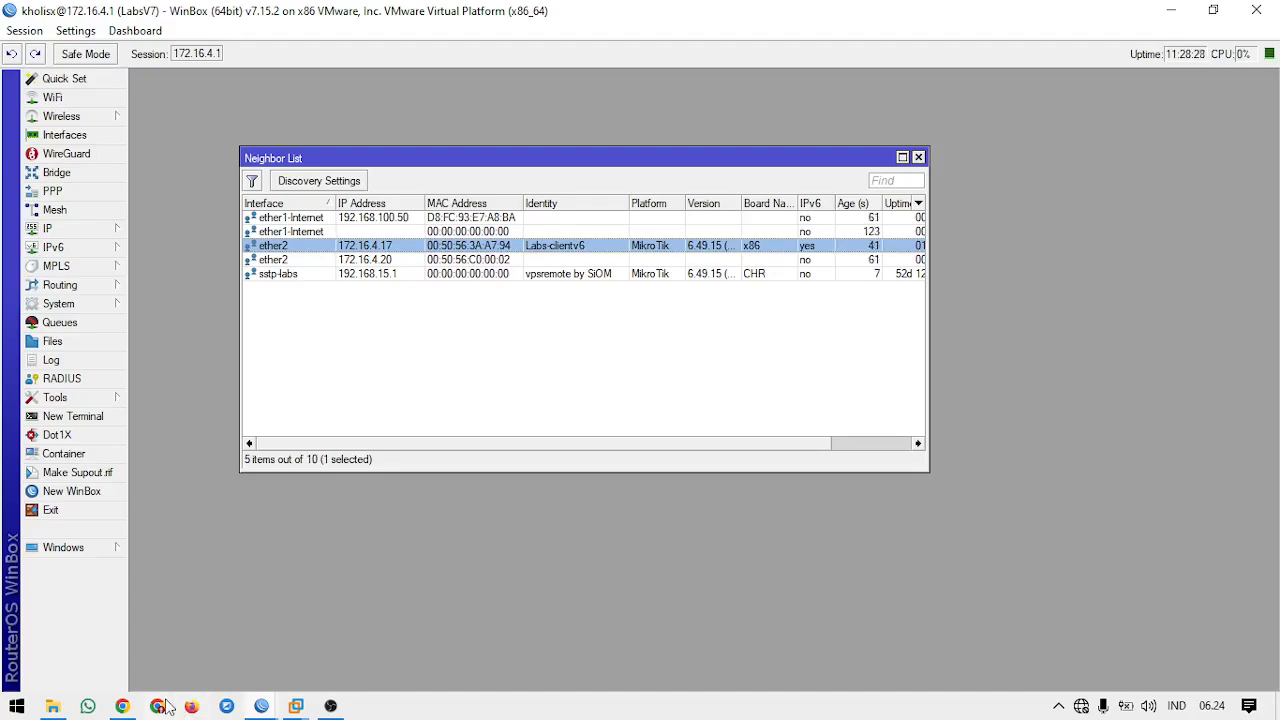
Step: Switch to the Labs-clientv6 session, close the MAC Ping Server settings and move the MAC Server window slightly lower
{"action": "mouse_move", "coordinate": [263, 707]}
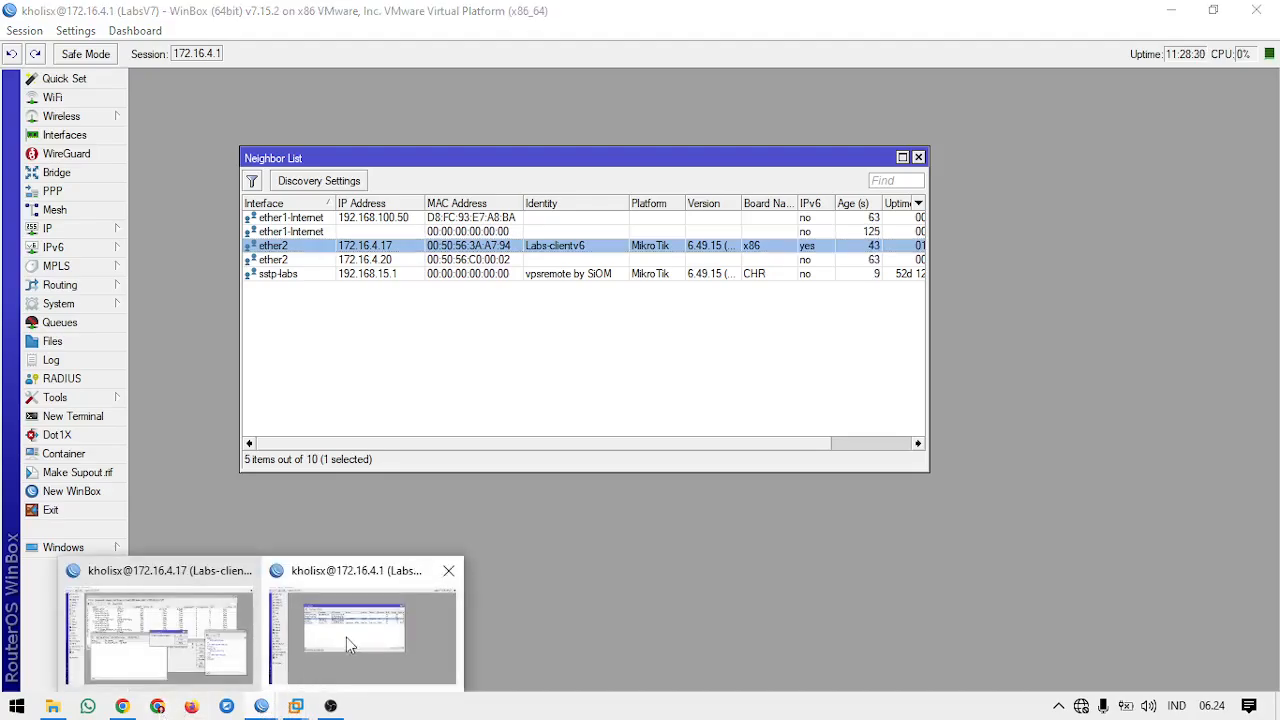
{"action": "left_click", "coordinate": [160, 636]}
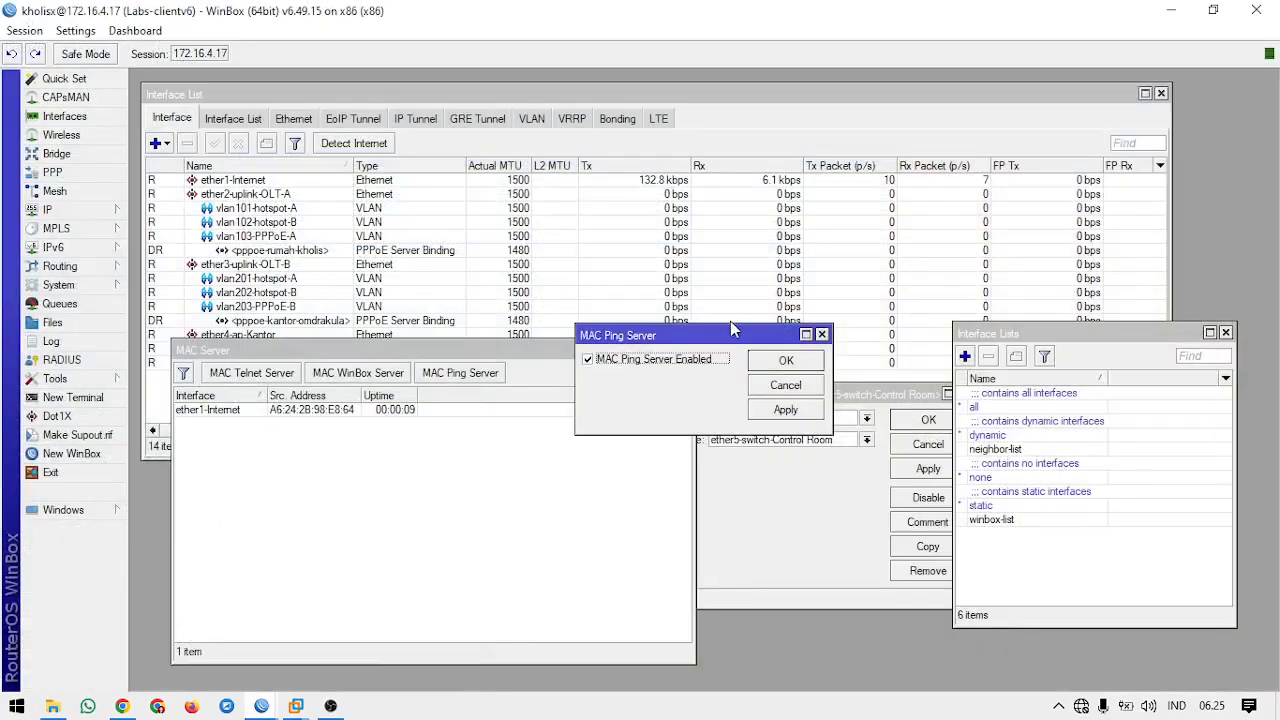
{"action": "left_click", "coordinate": [822, 335]}
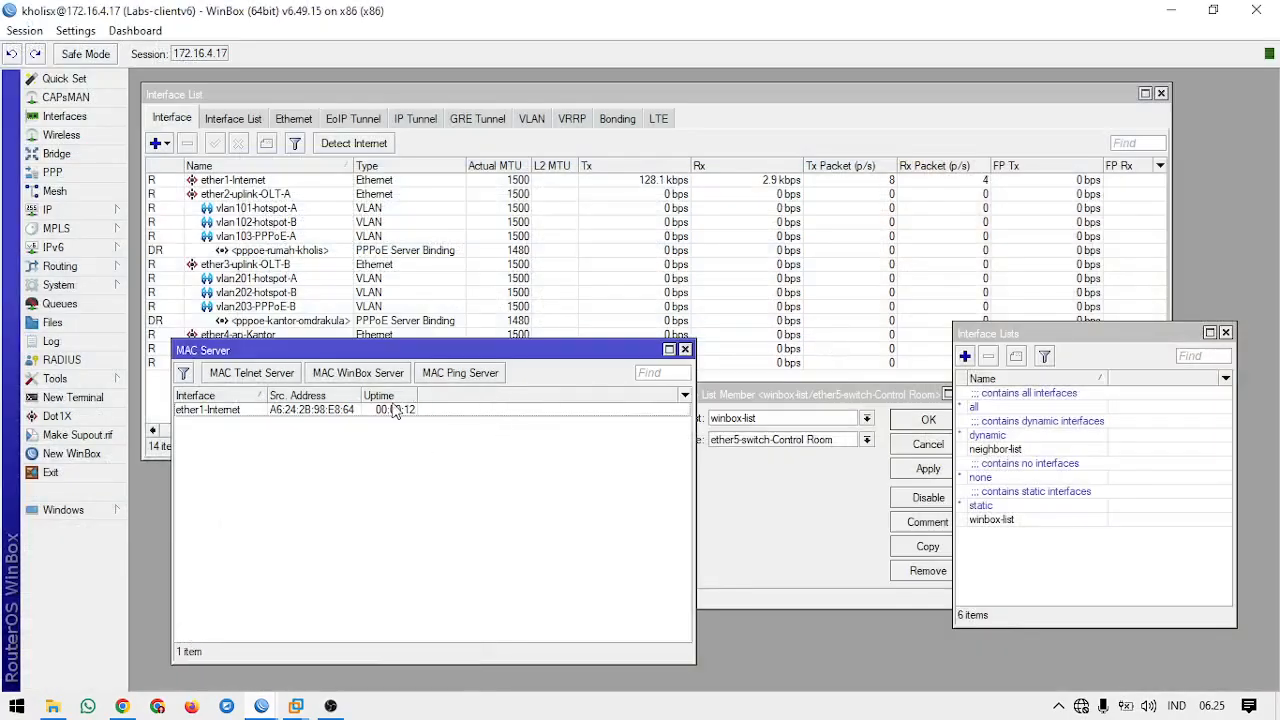
{"action": "left_click", "coordinate": [740, 556]}
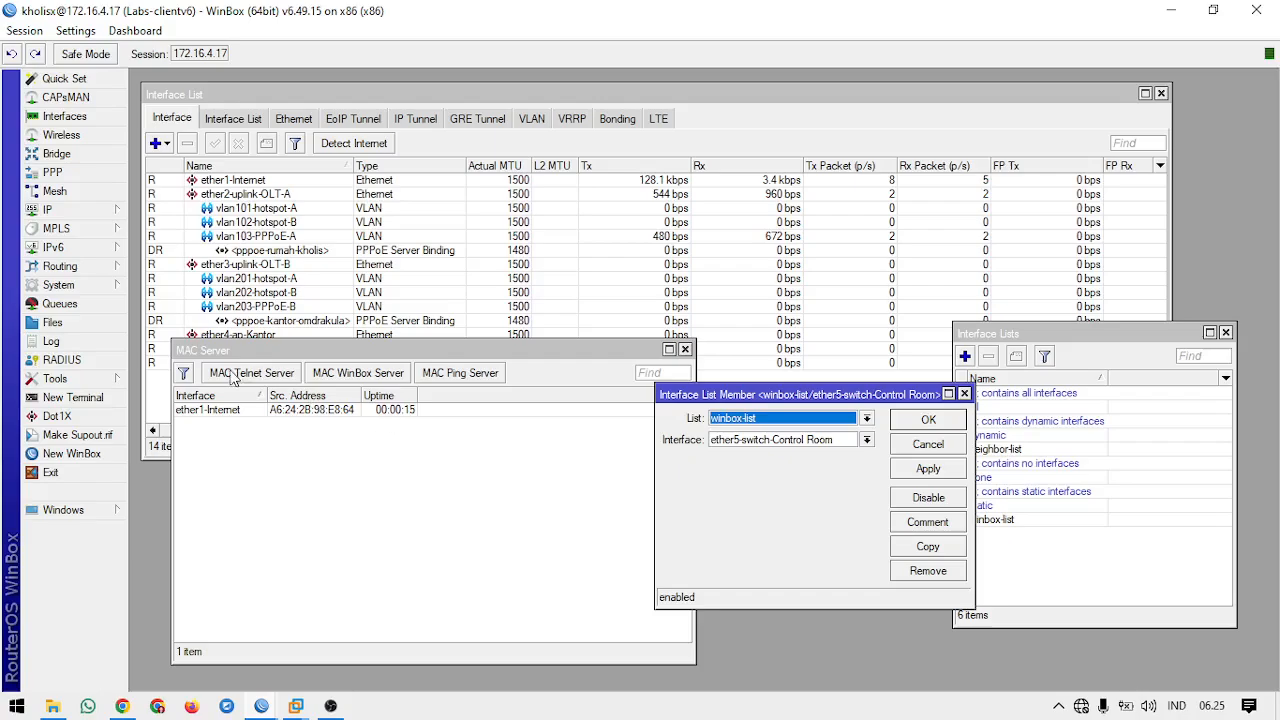
{"action": "left_click", "coordinate": [315, 352]}
{"action": "left_click_drag", "start_coordinate": [315, 352], "coordinate": [307, 374]}
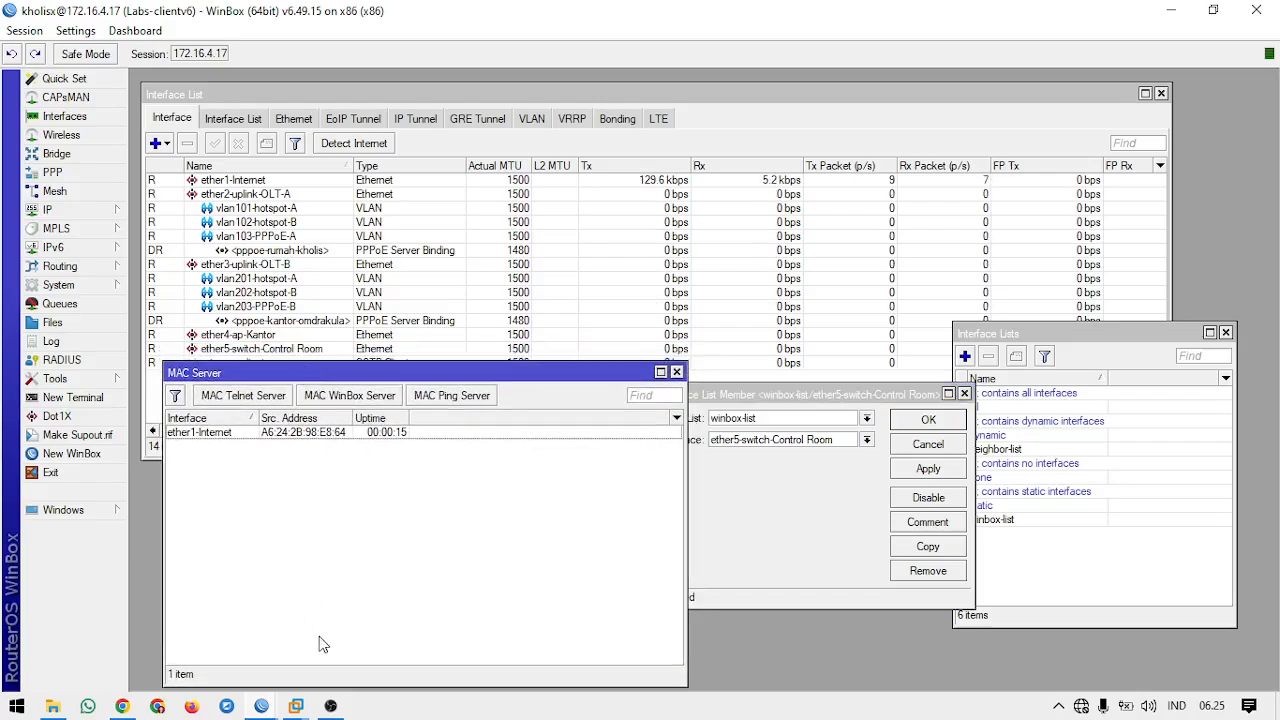
{"action": "mouse_move", "coordinate": [265, 706]}
{"action": "mouse_move", "coordinate": [387, 647]}
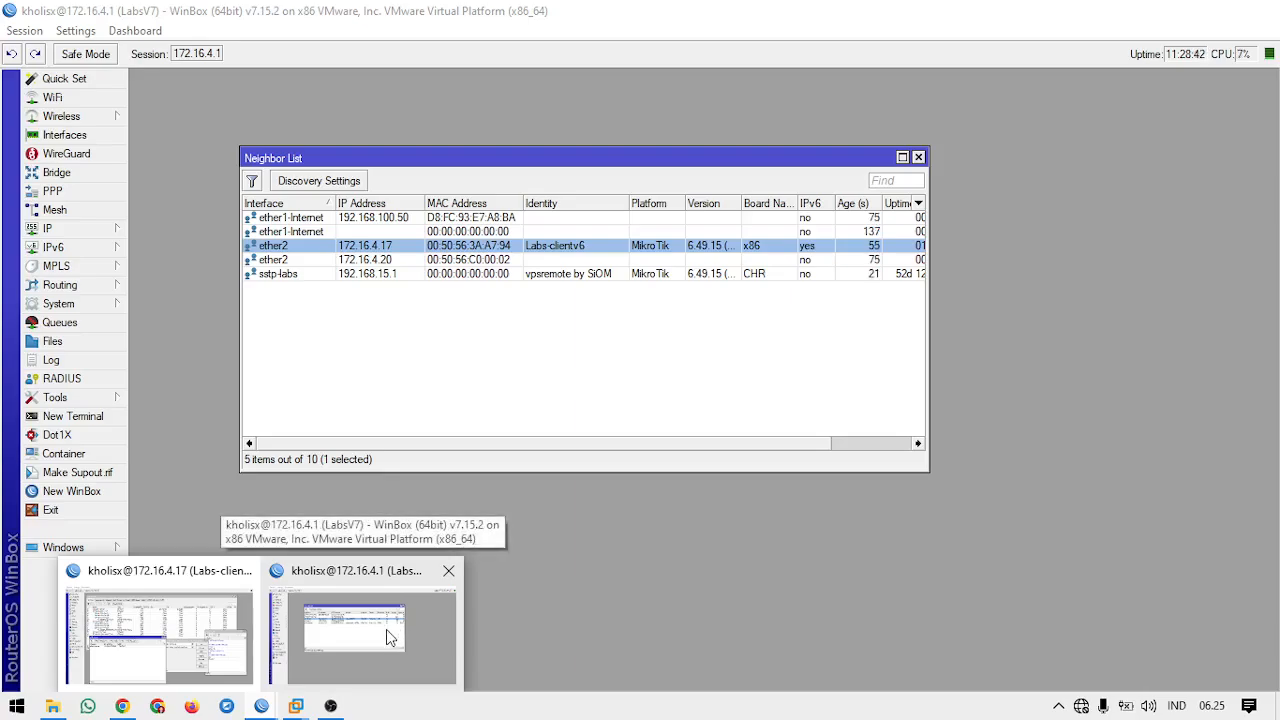
{"action": "left_click", "coordinate": [395, 638]}
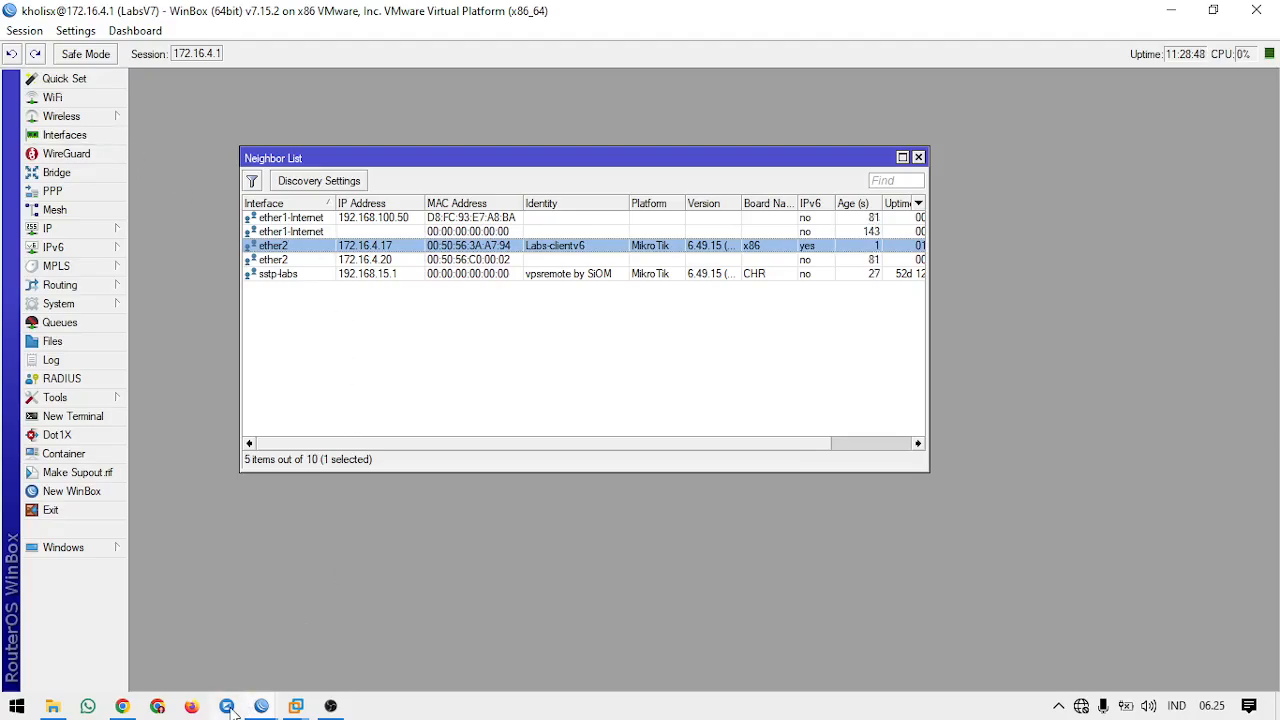
{"action": "mouse_move", "coordinate": [252, 712]}
{"action": "left_click", "coordinate": [170, 630]}
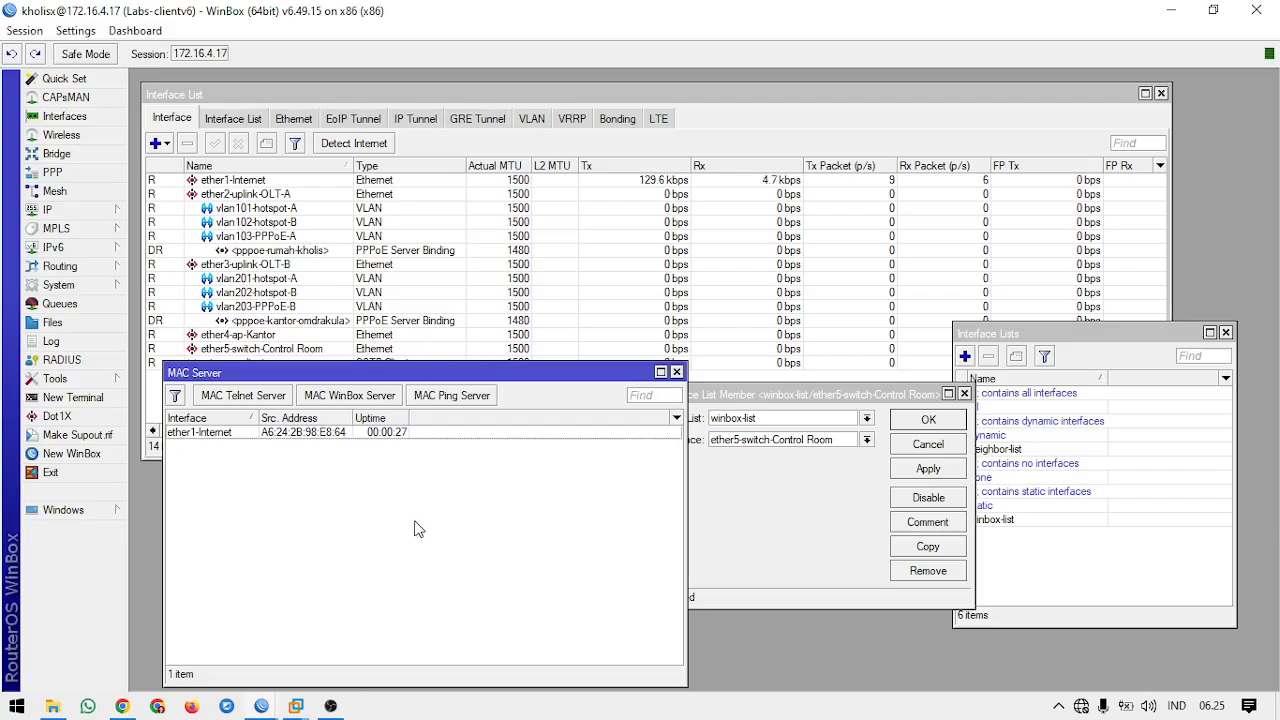
Step: Create a new interface list named telnet-list on Labs-clientv6
{"action": "left_click", "coordinate": [715, 455]}
{"action": "left_click", "coordinate": [1092, 546]}
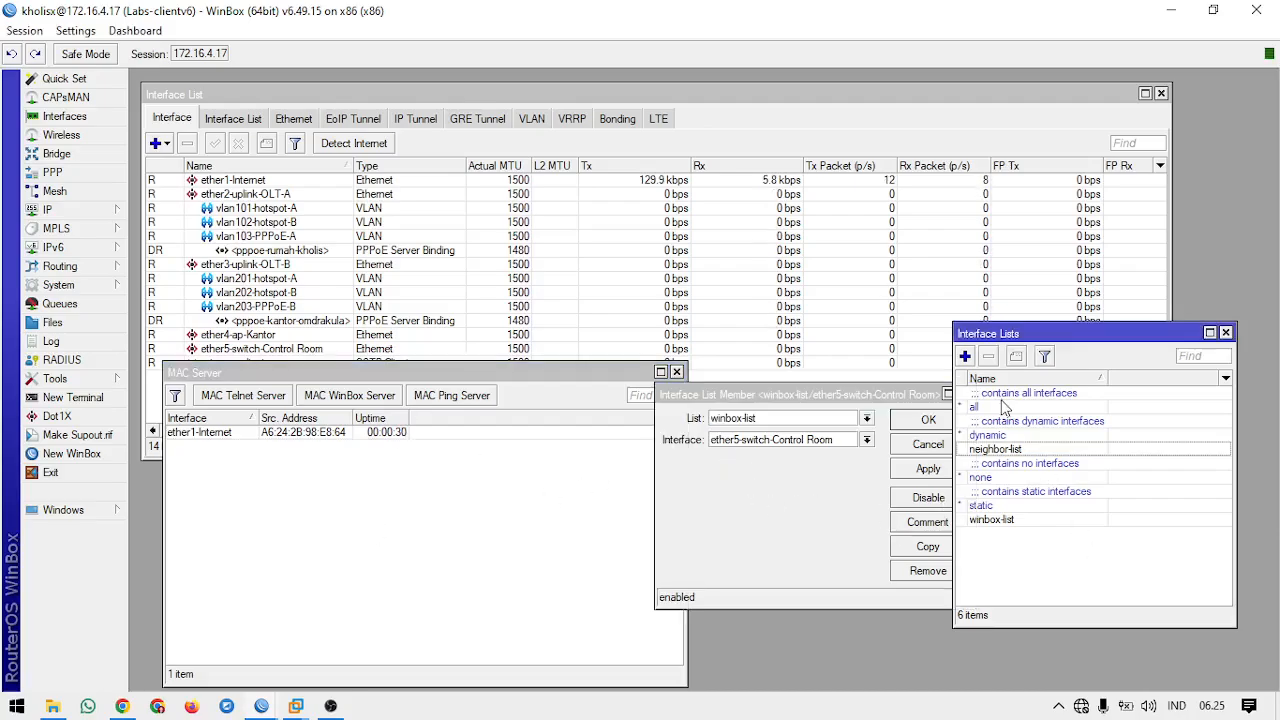
{"action": "left_click", "coordinate": [965, 356]}
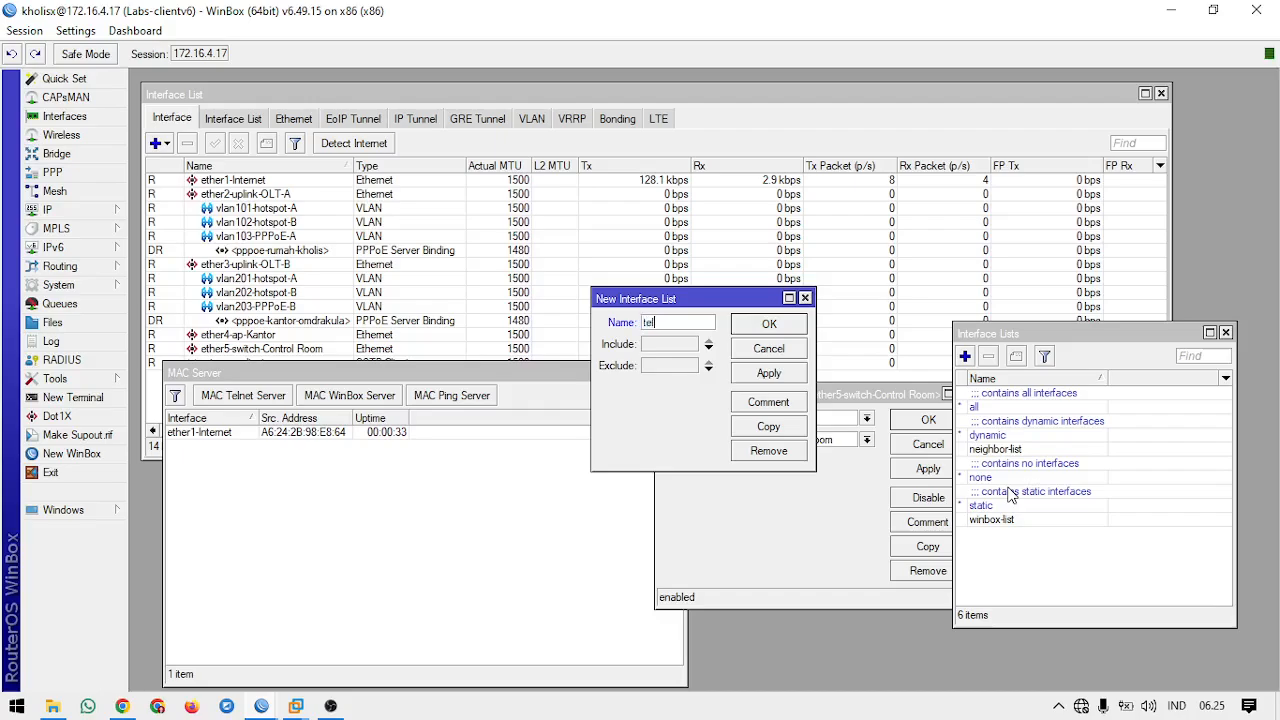
{"action": "type", "text": "telnet-list"}
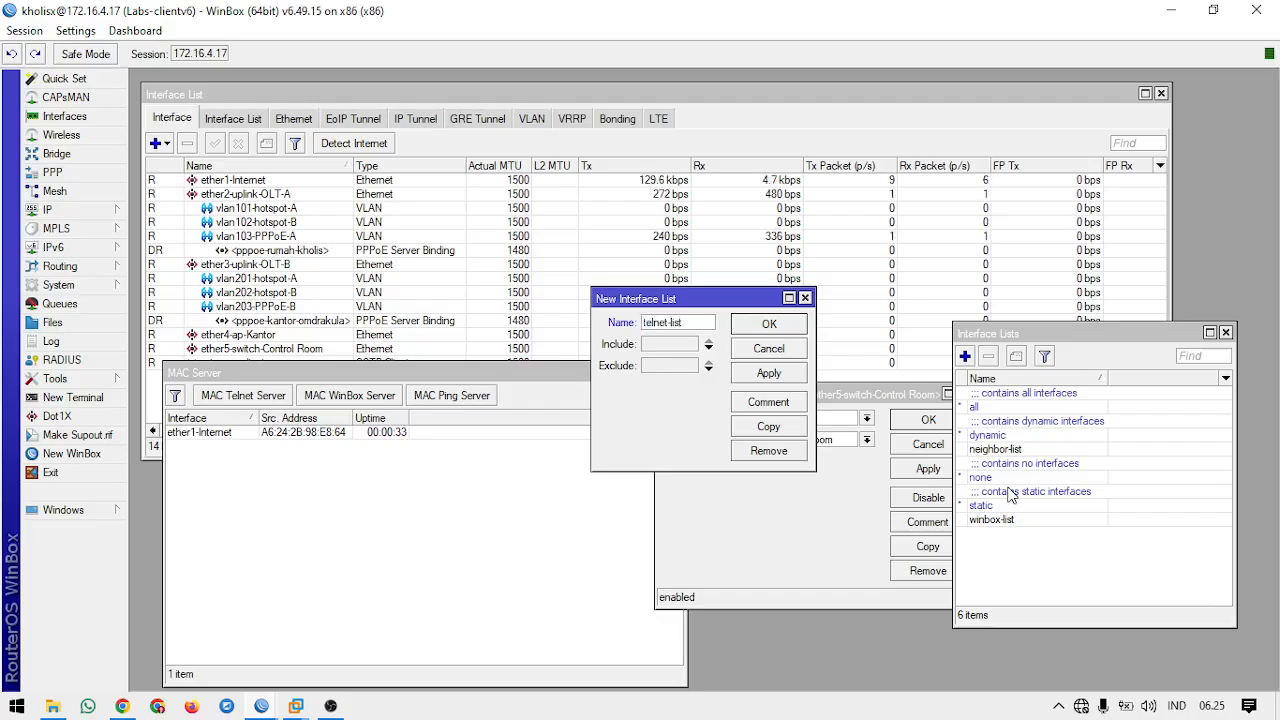
{"action": "key", "text": "Return"}
Step: Add ether5-switch-Control Room as a member of the telnet-list interface list
{"action": "left_click", "coordinate": [238, 119]}
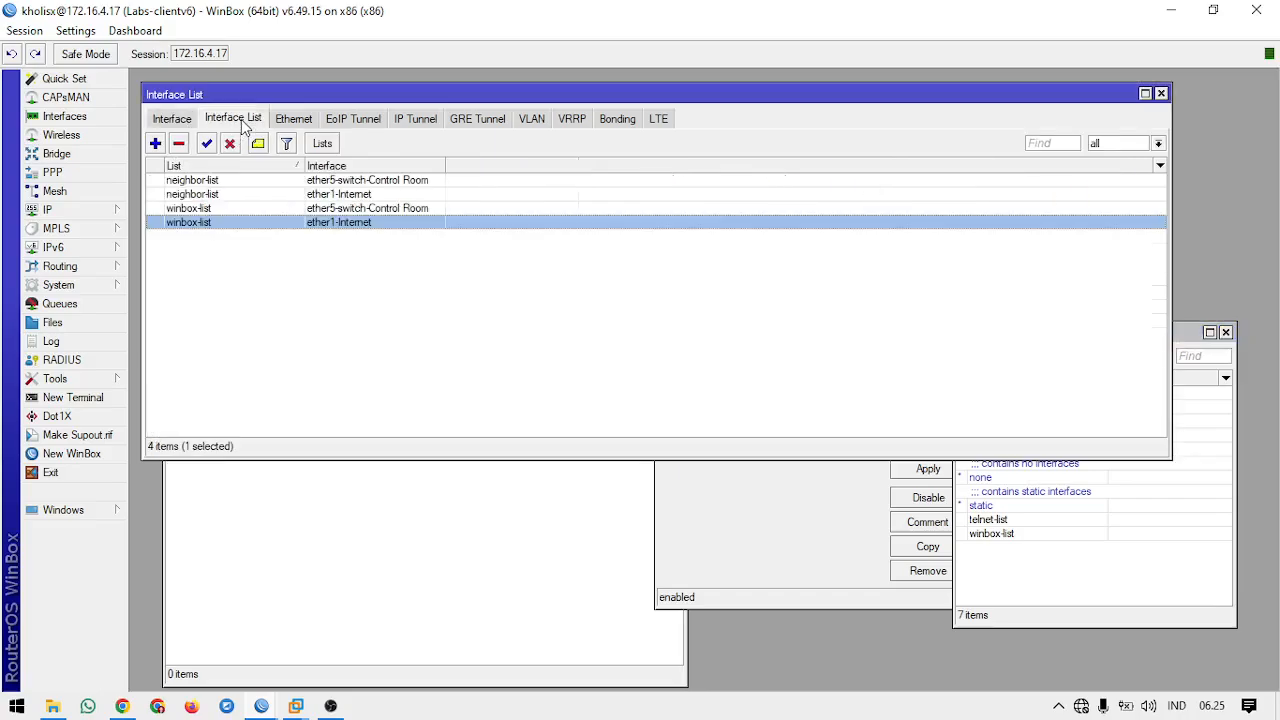
{"action": "left_click", "coordinate": [155, 143]}
{"action": "left_click", "coordinate": [705, 302]}
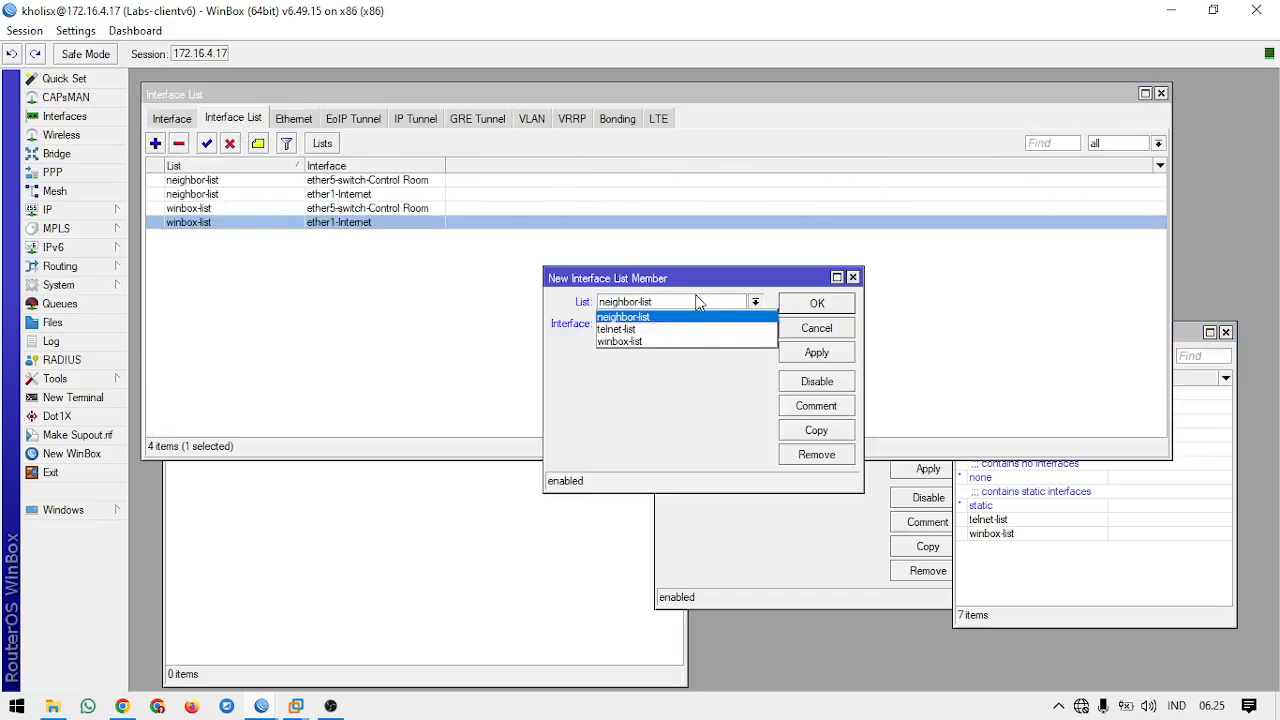
{"action": "left_click", "coordinate": [668, 331]}
{"action": "left_click", "coordinate": [680, 323]}
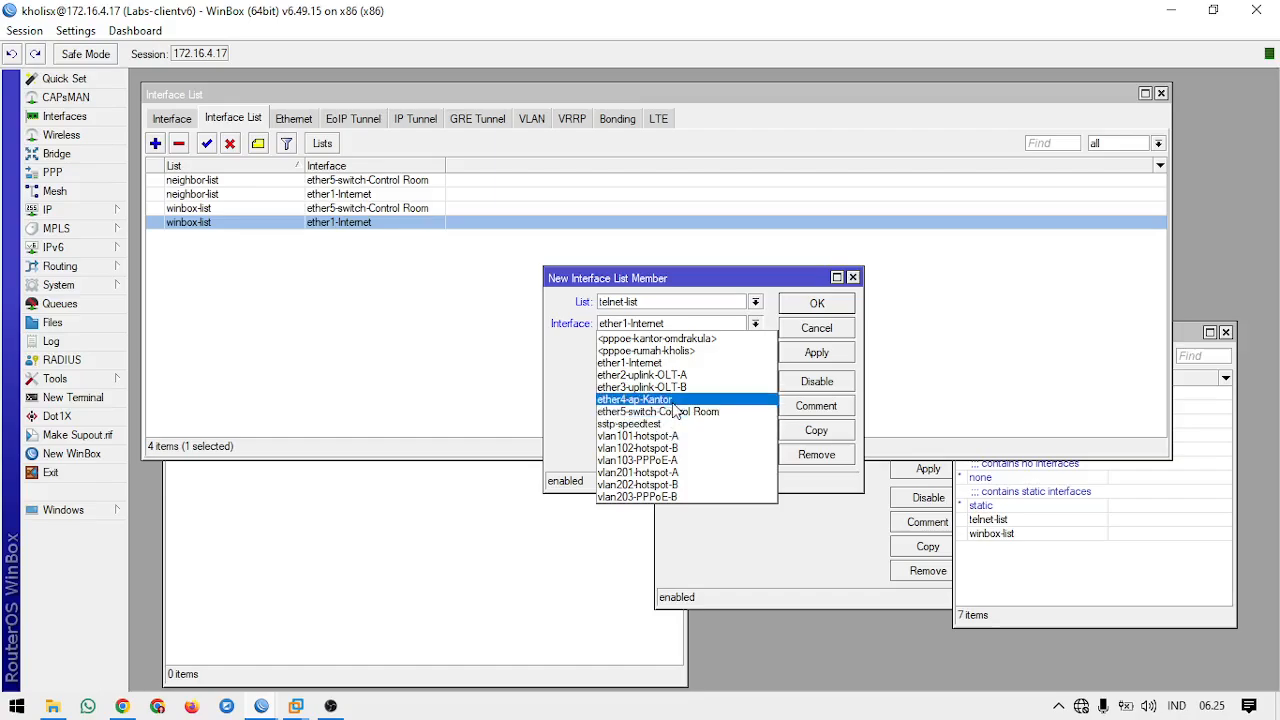
{"action": "left_click", "coordinate": [662, 411]}
{"action": "left_click", "coordinate": [816, 303]}
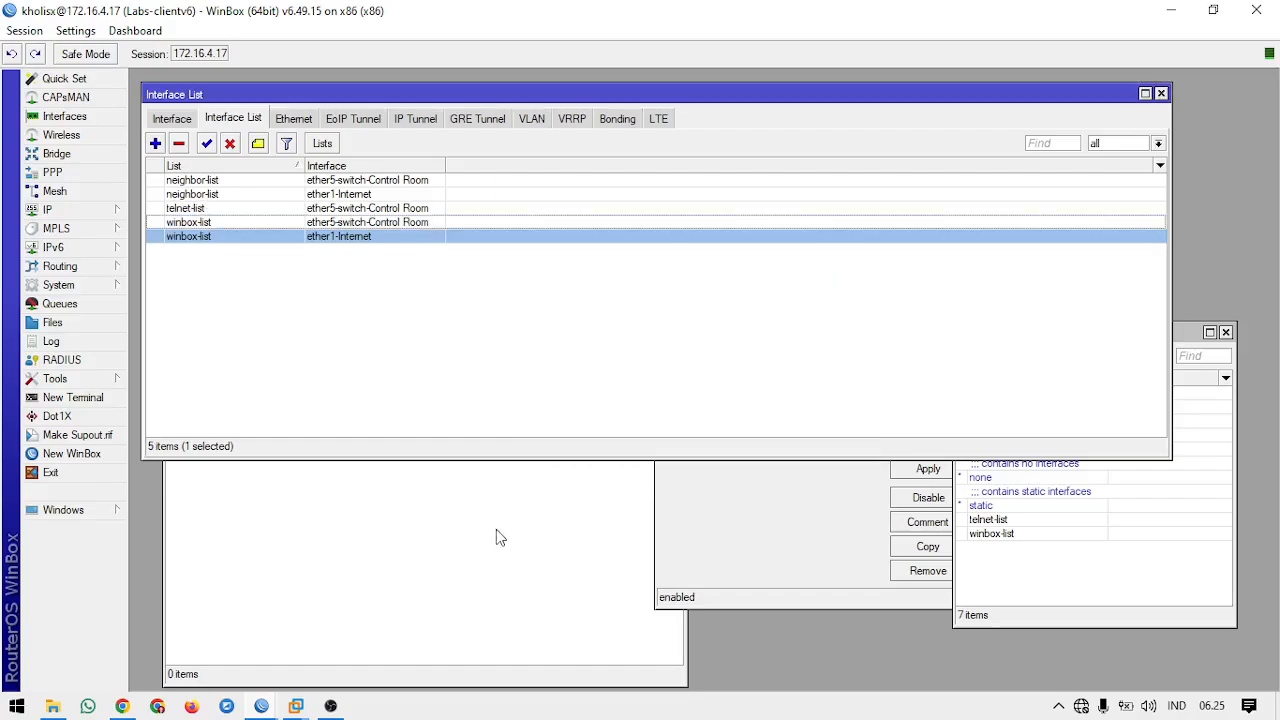
Step: Set the MAC Telnet Server's allowed interface list to telnet-list
{"action": "left_click", "coordinate": [460, 623]}
{"action": "left_click", "coordinate": [268, 396]}
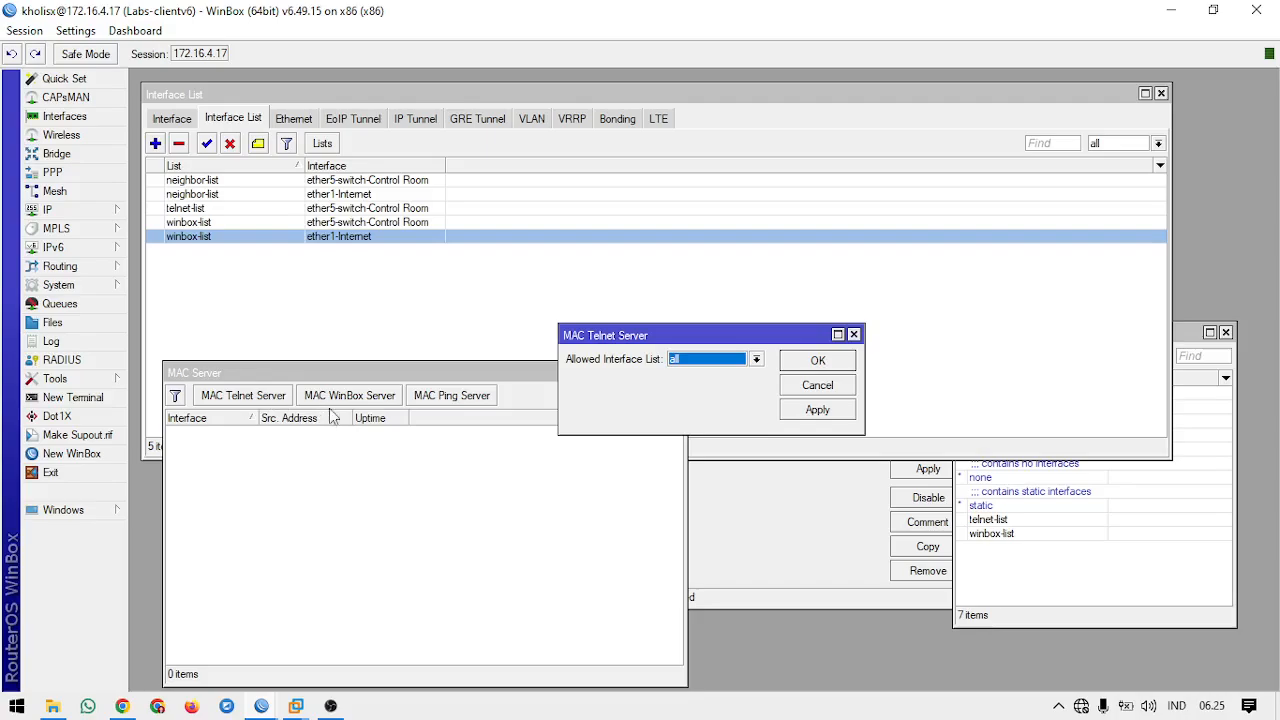
{"action": "left_click", "coordinate": [728, 360]}
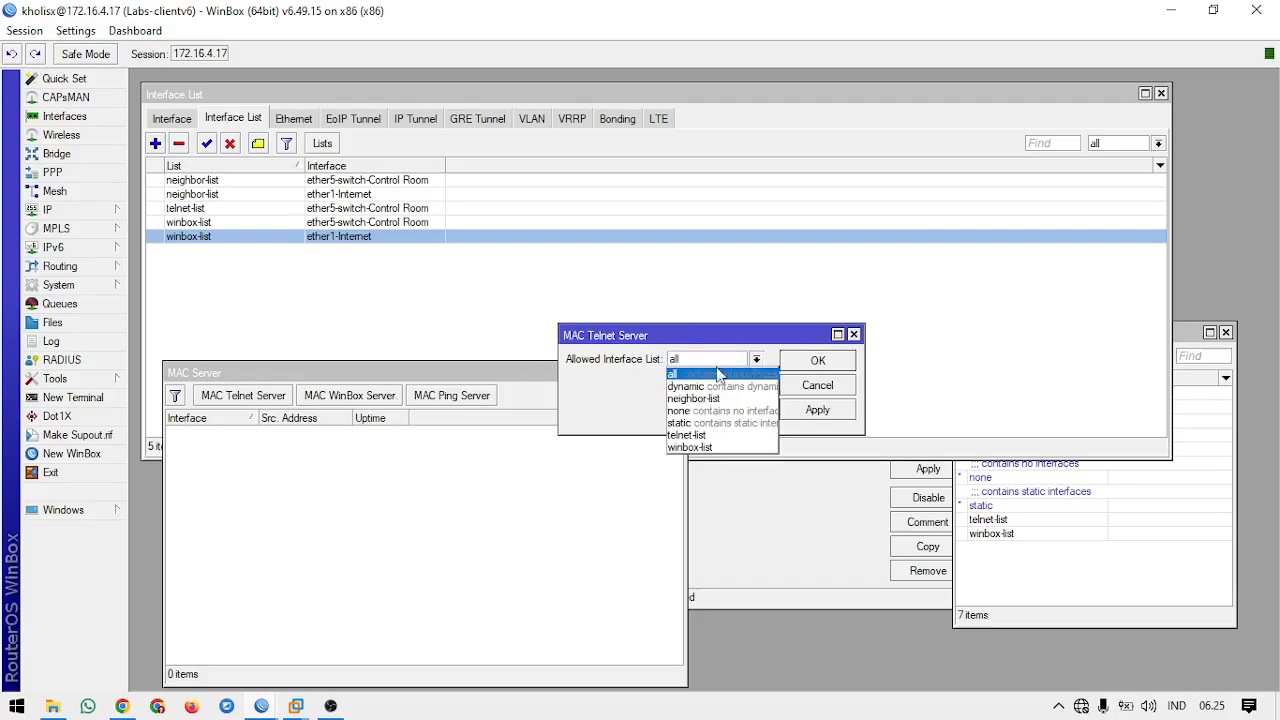
{"action": "left_click", "coordinate": [702, 444]}
{"action": "left_click", "coordinate": [815, 362]}
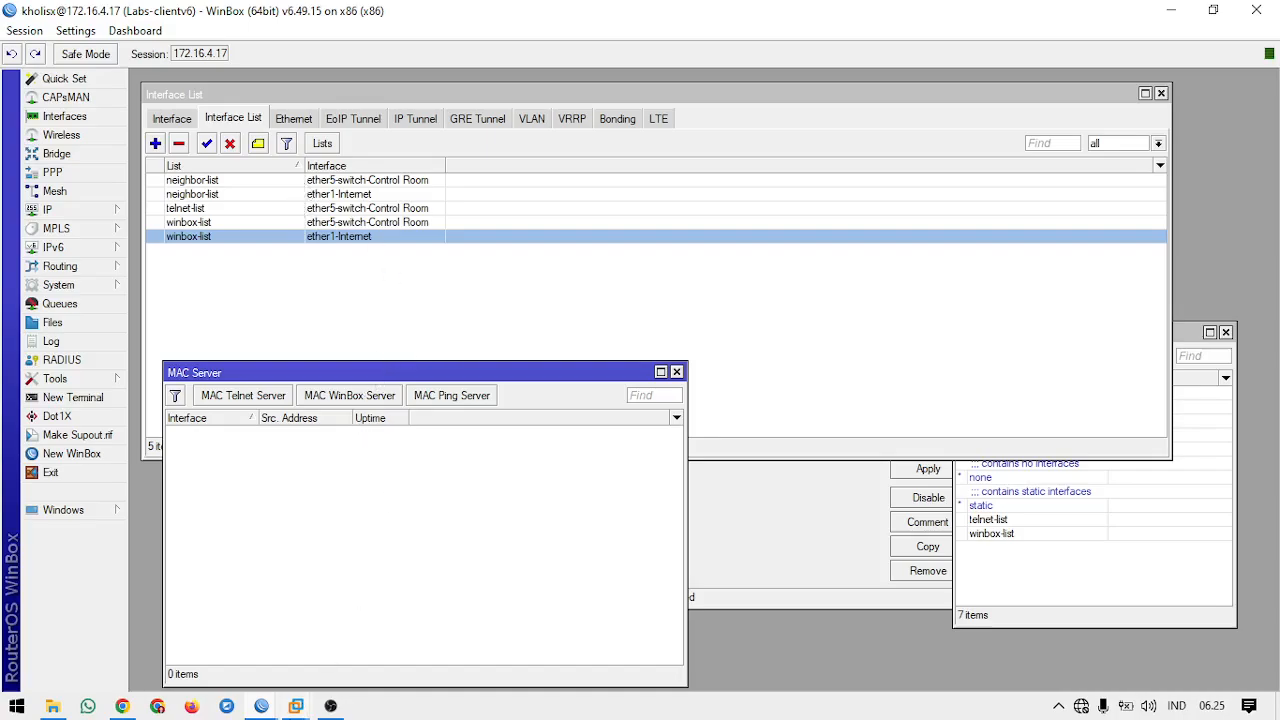
Step: Switch to the LabsV7 session and open MAC Telnet to neighbor Labs-clientv6 twice, closing the terminal each time
{"action": "mouse_move", "coordinate": [261, 706]}
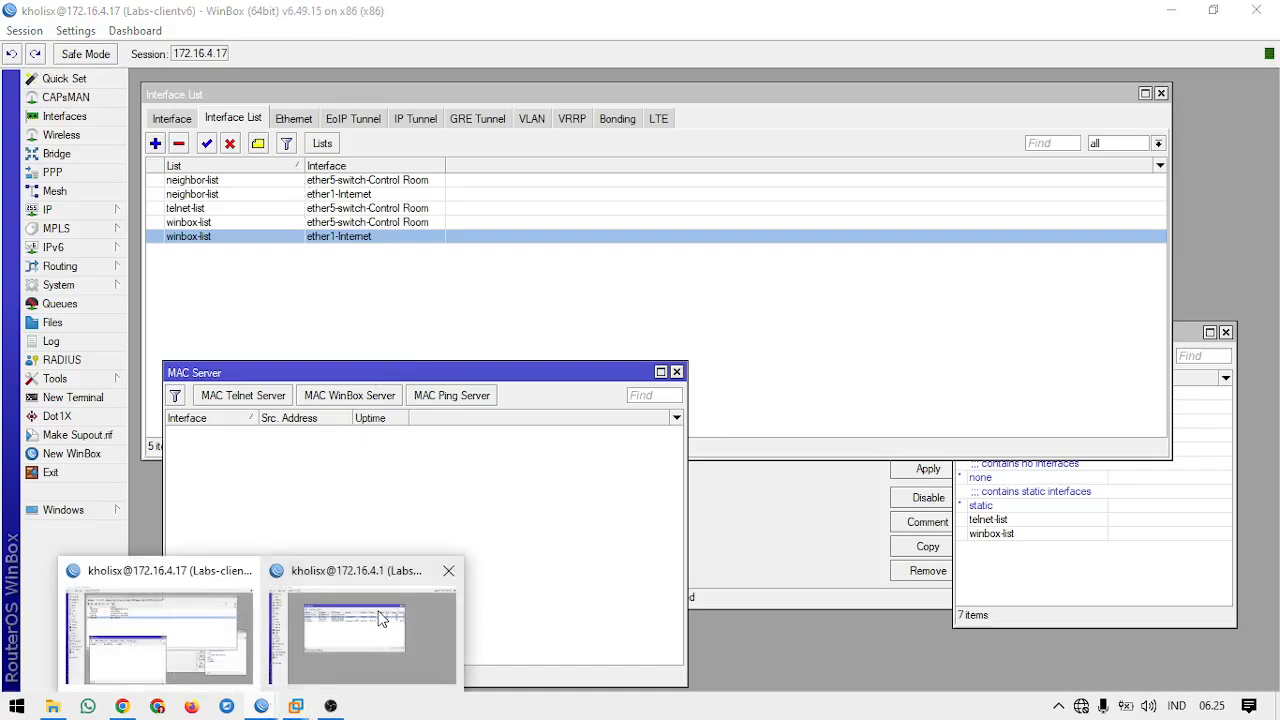
{"action": "left_click", "coordinate": [355, 622]}
{"action": "right_click", "coordinate": [471, 236]}
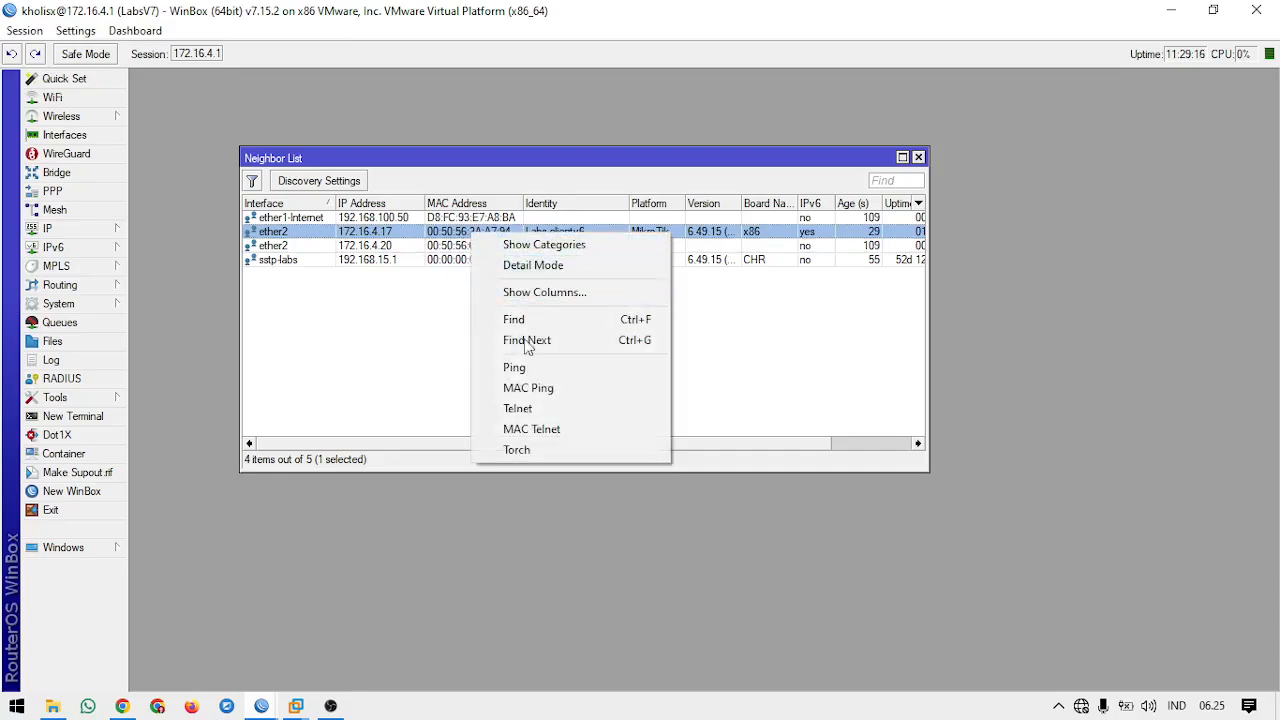
{"action": "left_click", "coordinate": [534, 429]}
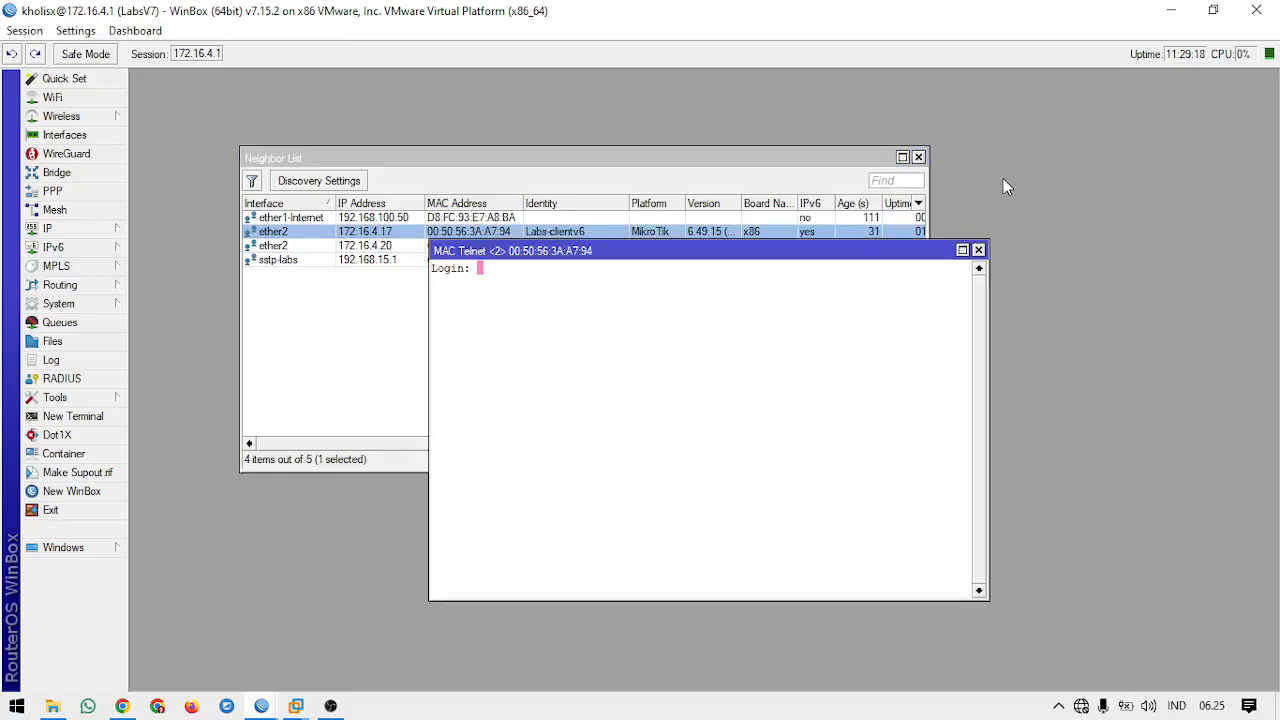
{"action": "left_click", "coordinate": [978, 251]}
{"action": "left_click", "coordinate": [472, 246]}
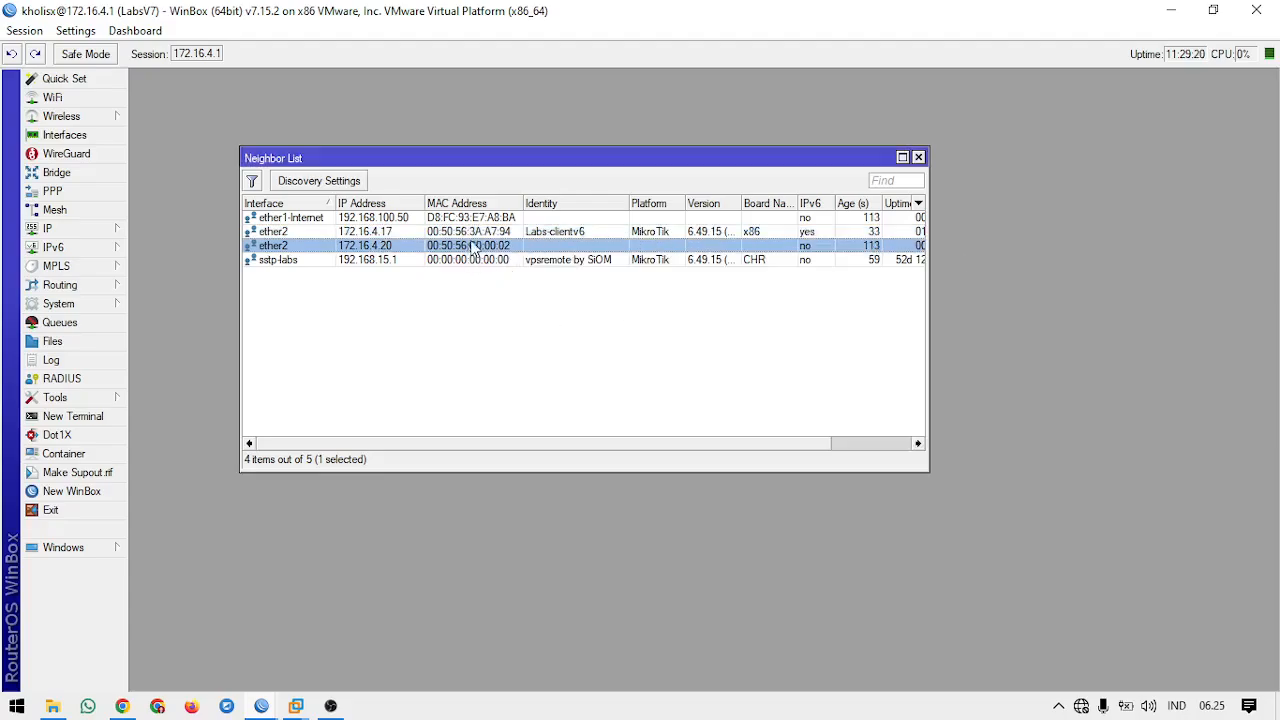
{"action": "left_click", "coordinate": [472, 234]}
{"action": "right_click", "coordinate": [470, 237]}
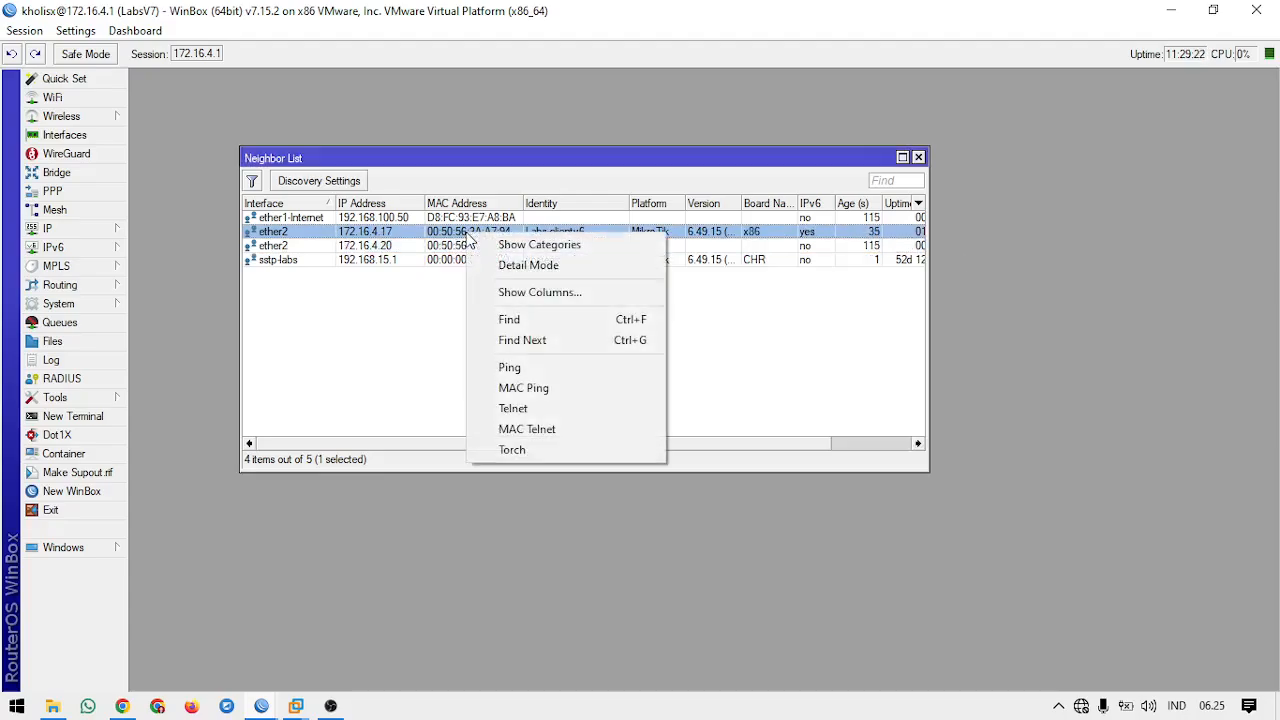
{"action": "left_click", "coordinate": [550, 428]}
{"action": "left_click", "coordinate": [978, 250]}
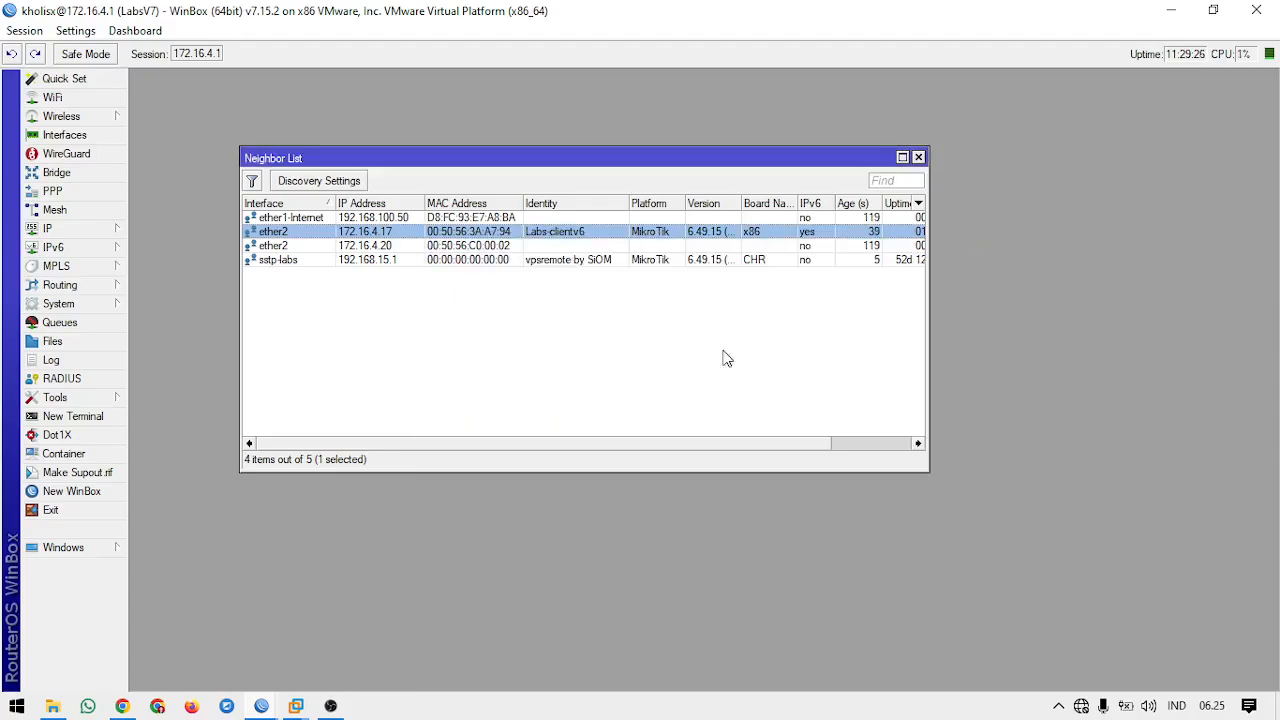
Step: Return to the Labs-clientv6 session and review the MAC Telnet Server's allowed list and the telnet-list and winbox-list members
{"action": "left_click", "coordinate": [366, 612]}
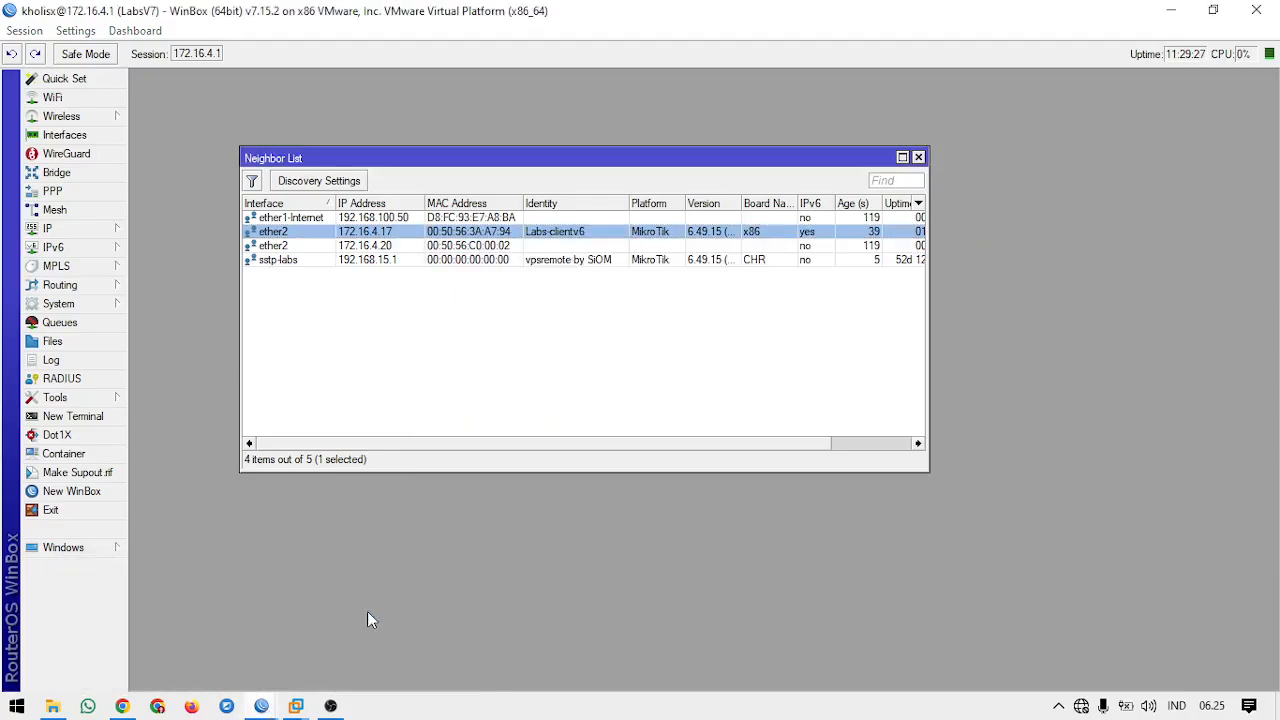
{"action": "mouse_move", "coordinate": [268, 705]}
{"action": "left_click", "coordinate": [265, 587]}
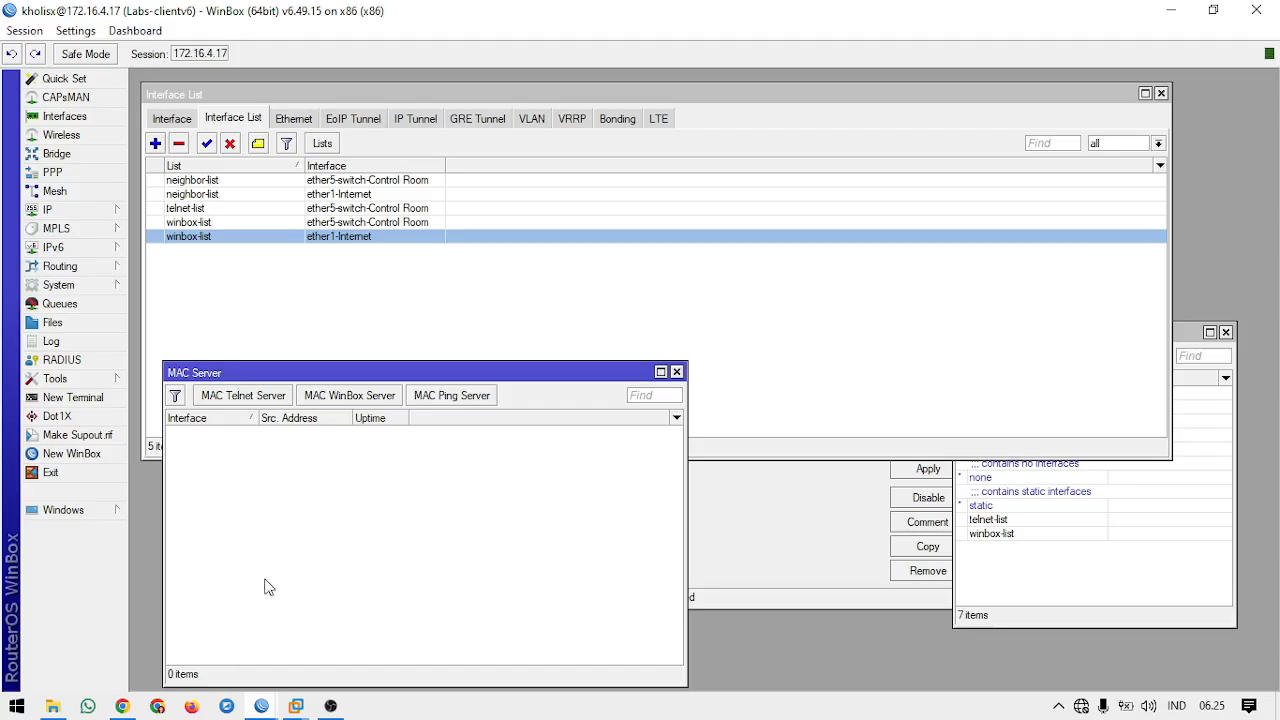
{"action": "left_click", "coordinate": [267, 399]}
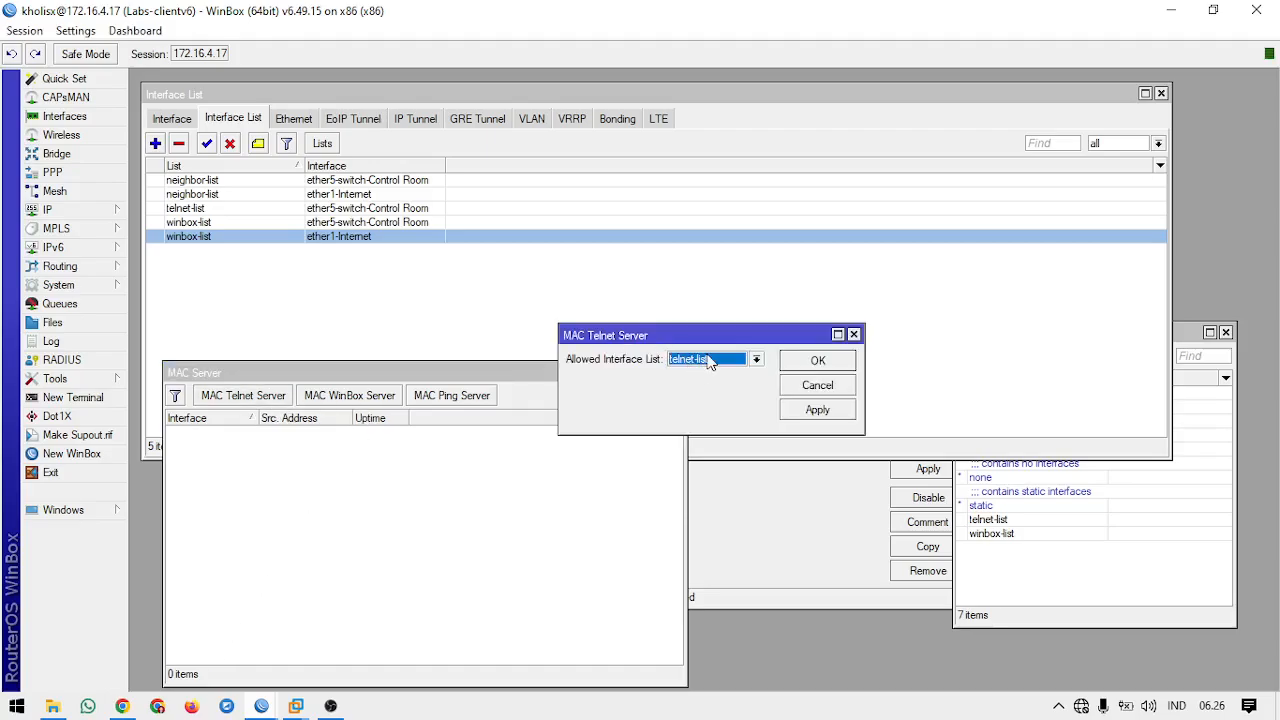
{"action": "left_click", "coordinate": [812, 360]}
{"action": "left_click", "coordinate": [412, 223]}
{"action": "left_click", "coordinate": [409, 211]}
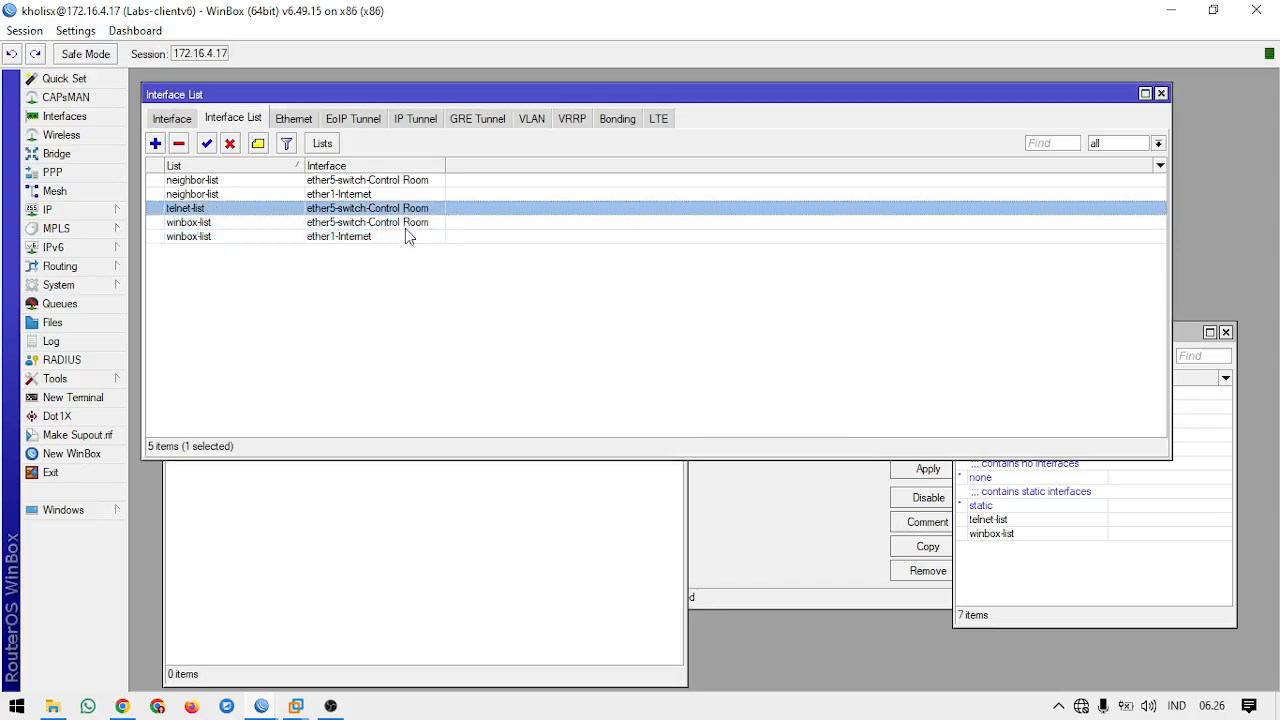
{"action": "left_click", "coordinate": [405, 225]}
{"action": "left_click", "coordinate": [409, 211]}
{"action": "left_click", "coordinate": [405, 225]}
{"action": "left_click", "coordinate": [392, 238]}
{"action": "left_click", "coordinate": [340, 530]}
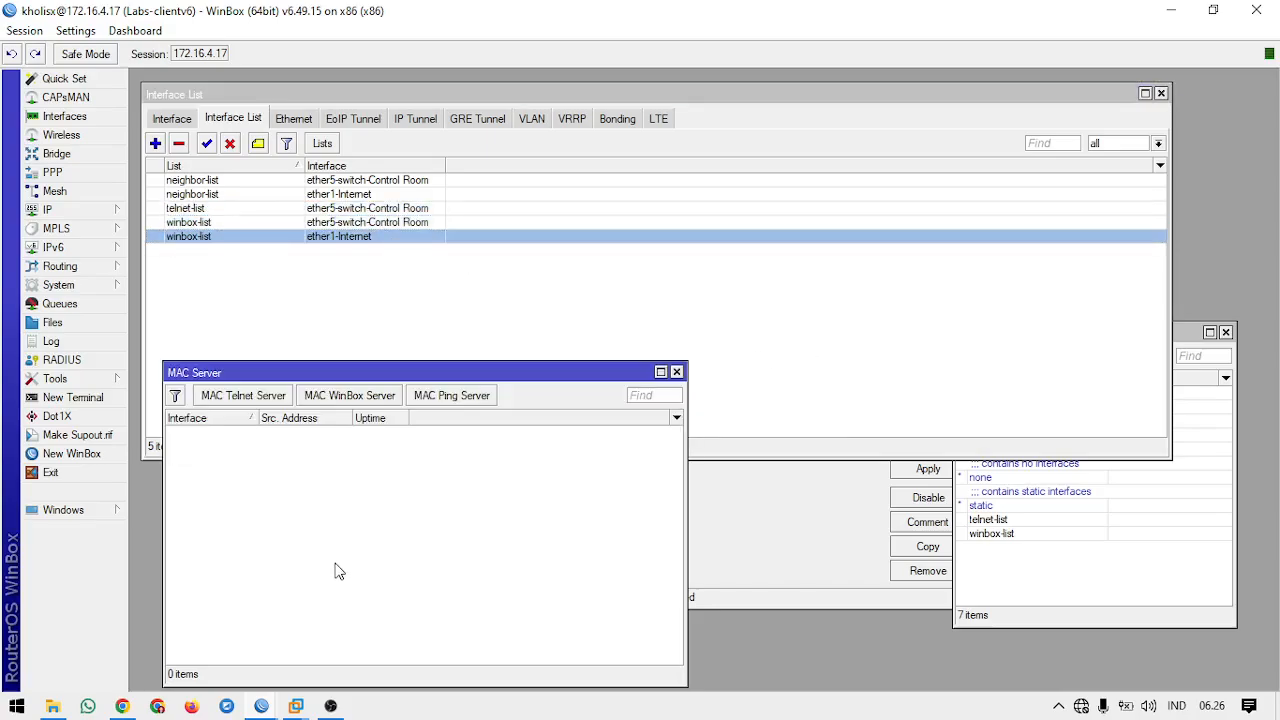
Step: Recheck the MAC Telnet Server's allowed interface list against the telnet-list member entry
{"action": "left_click", "coordinate": [275, 705]}
{"action": "left_click", "coordinate": [176, 619]}
{"action": "left_click", "coordinate": [286, 400]}
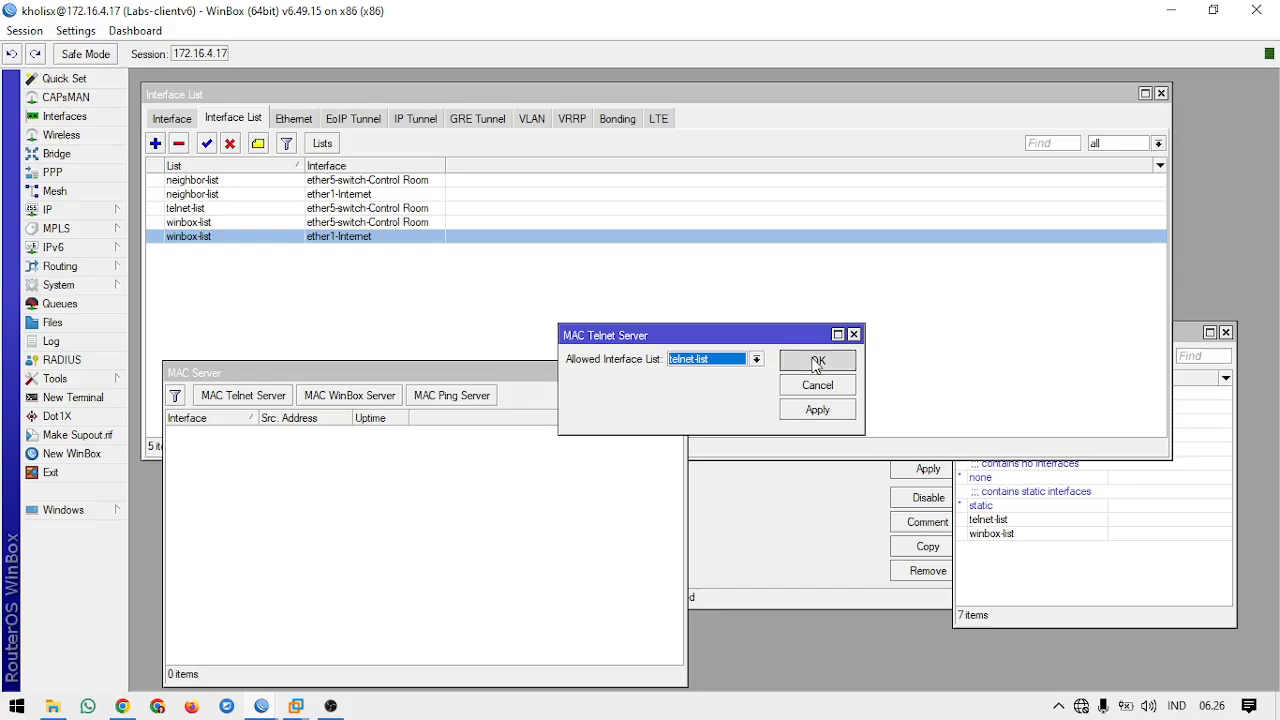
{"action": "left_click", "coordinate": [817, 361]}
{"action": "left_click", "coordinate": [345, 209]}
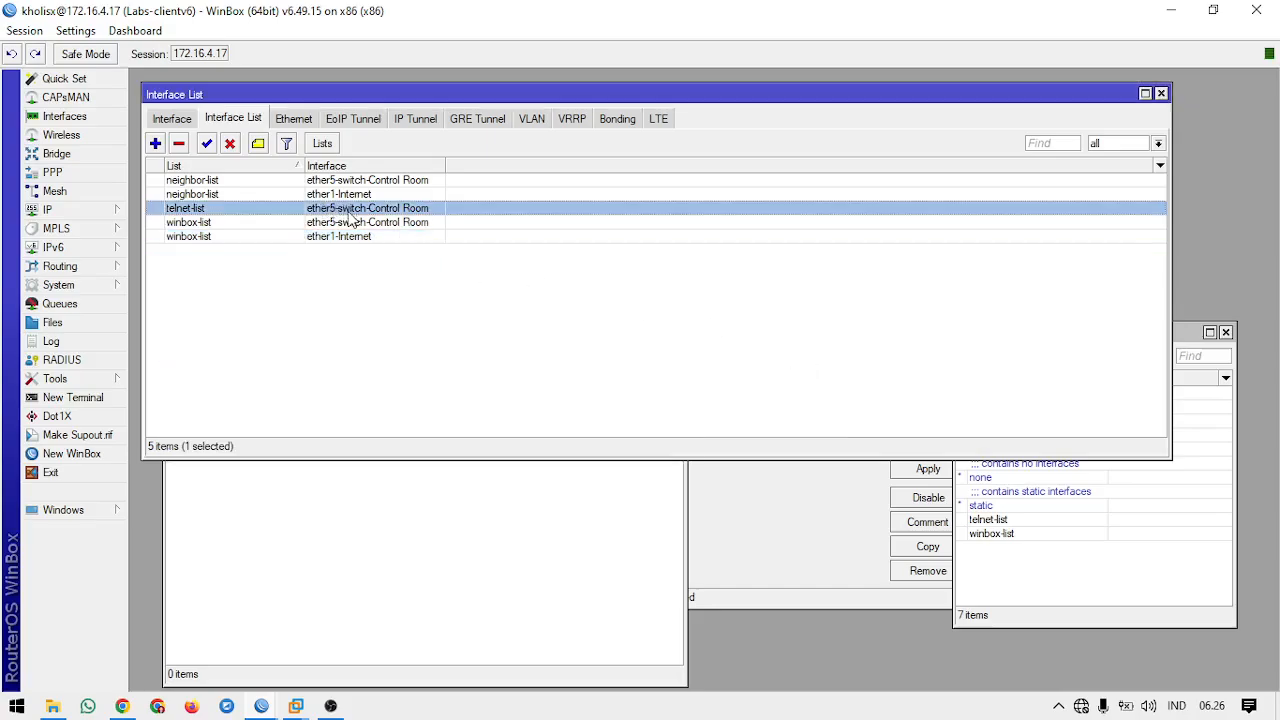
Step: Switch to the LabsV7 session and open the Labs-clientv6 neighbor's details to examine its interface name
{"action": "left_click", "coordinate": [296, 706]}
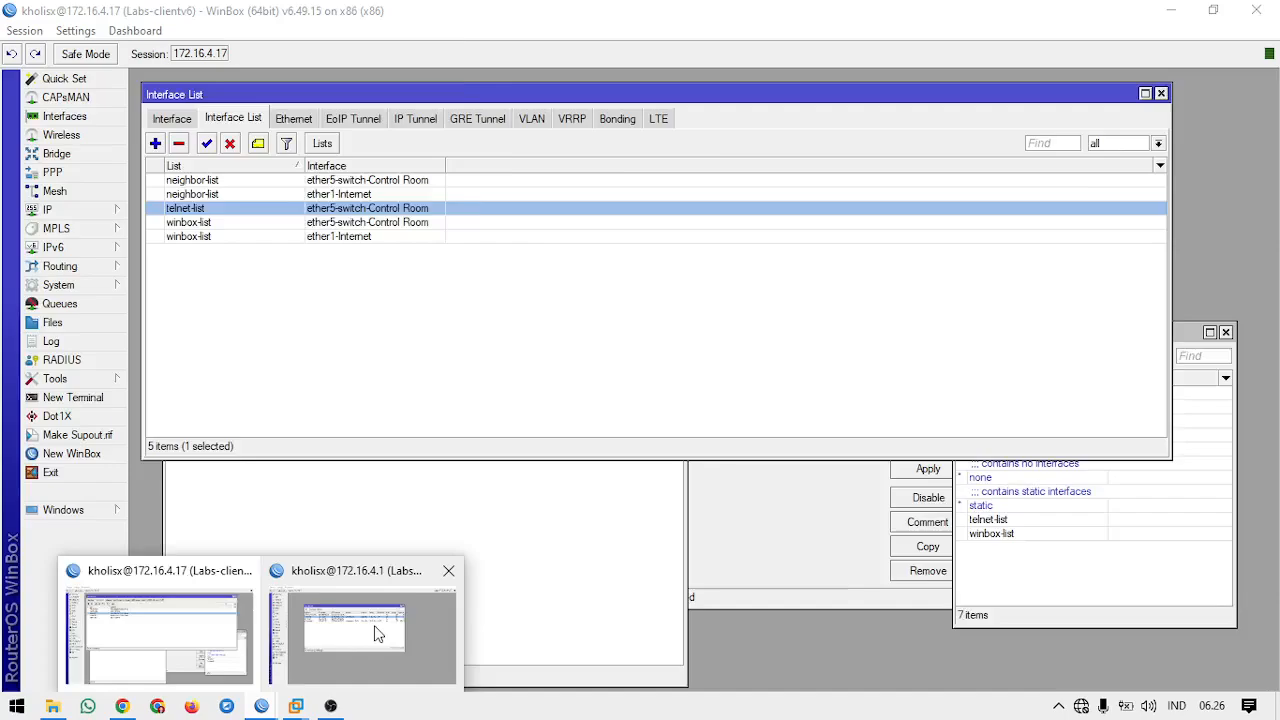
{"action": "left_click", "coordinate": [374, 634]}
{"action": "left_click", "coordinate": [444, 248]}
{"action": "left_click", "coordinate": [457, 234]}
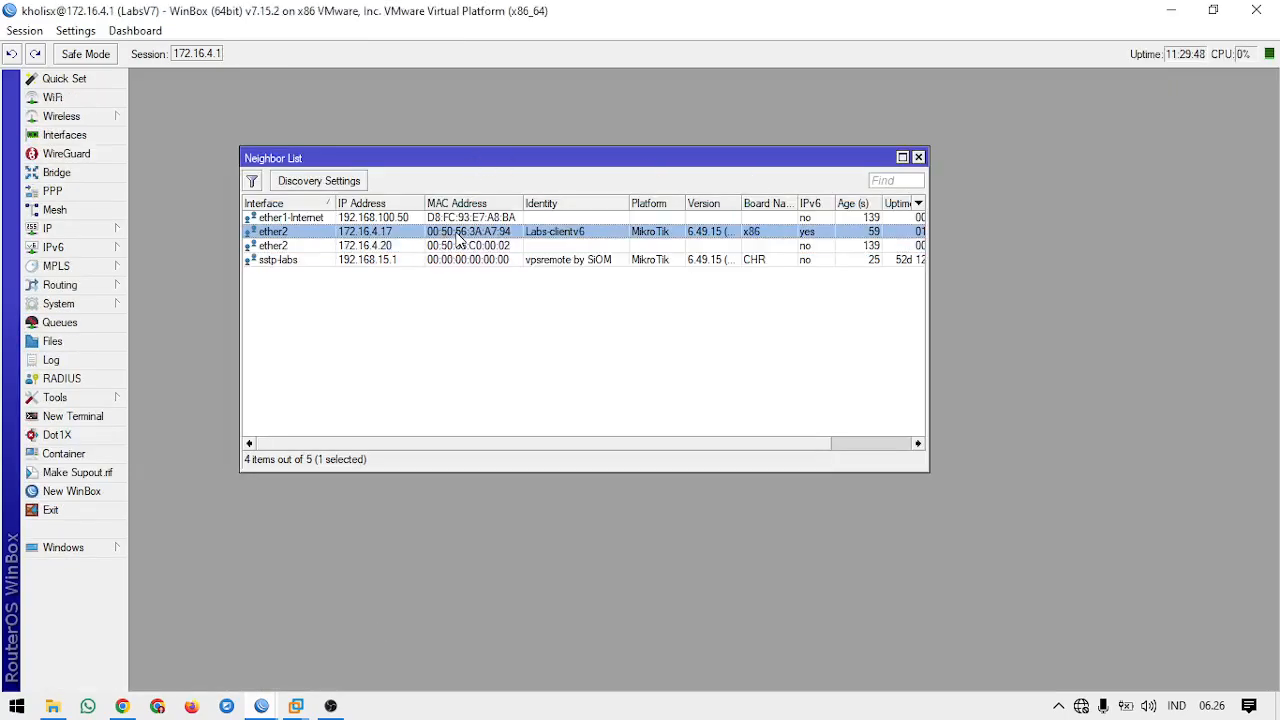
{"action": "double_click", "coordinate": [457, 236]}
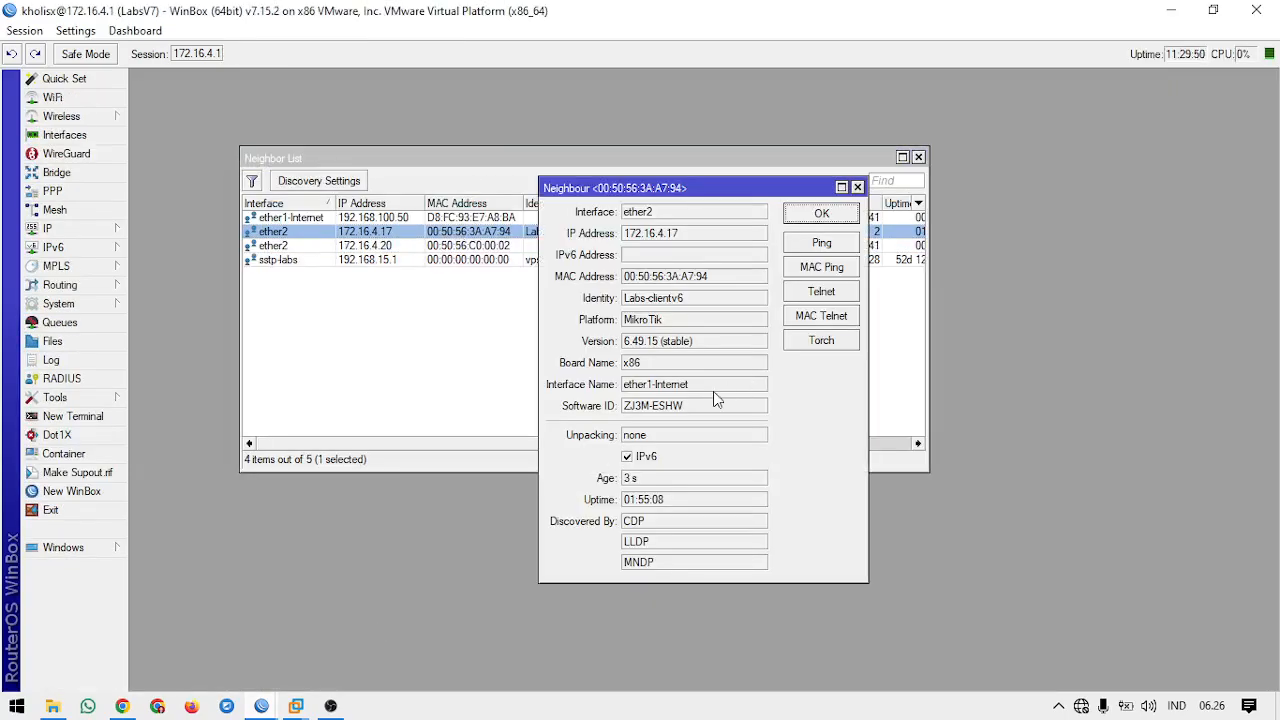
{"action": "double_click", "coordinate": [706, 387]}
Step: Try a MAC Telnet login to the Labs-clientv6 neighbor as admin with a blank password and close the terminal
{"action": "left_click", "coordinate": [836, 312]}
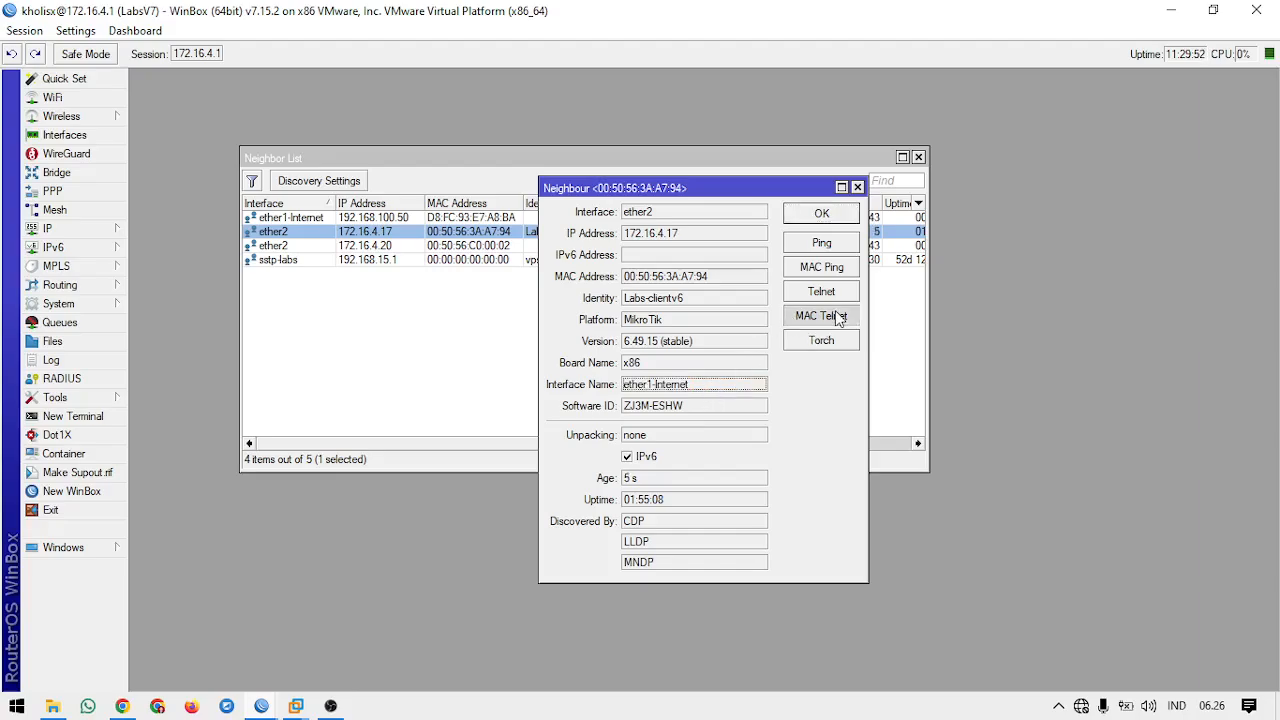
{"action": "type", "text": "admin"}
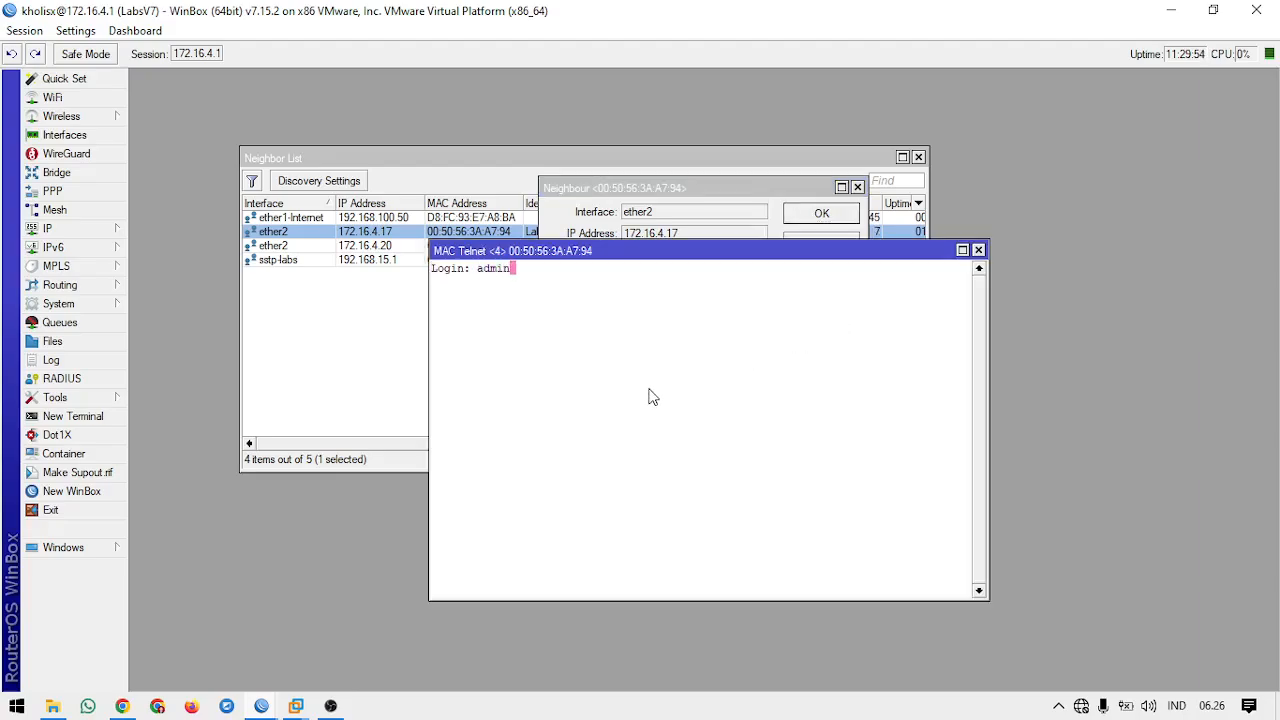
{"action": "key", "text": "Return"}
{"action": "key", "text": "Return"}
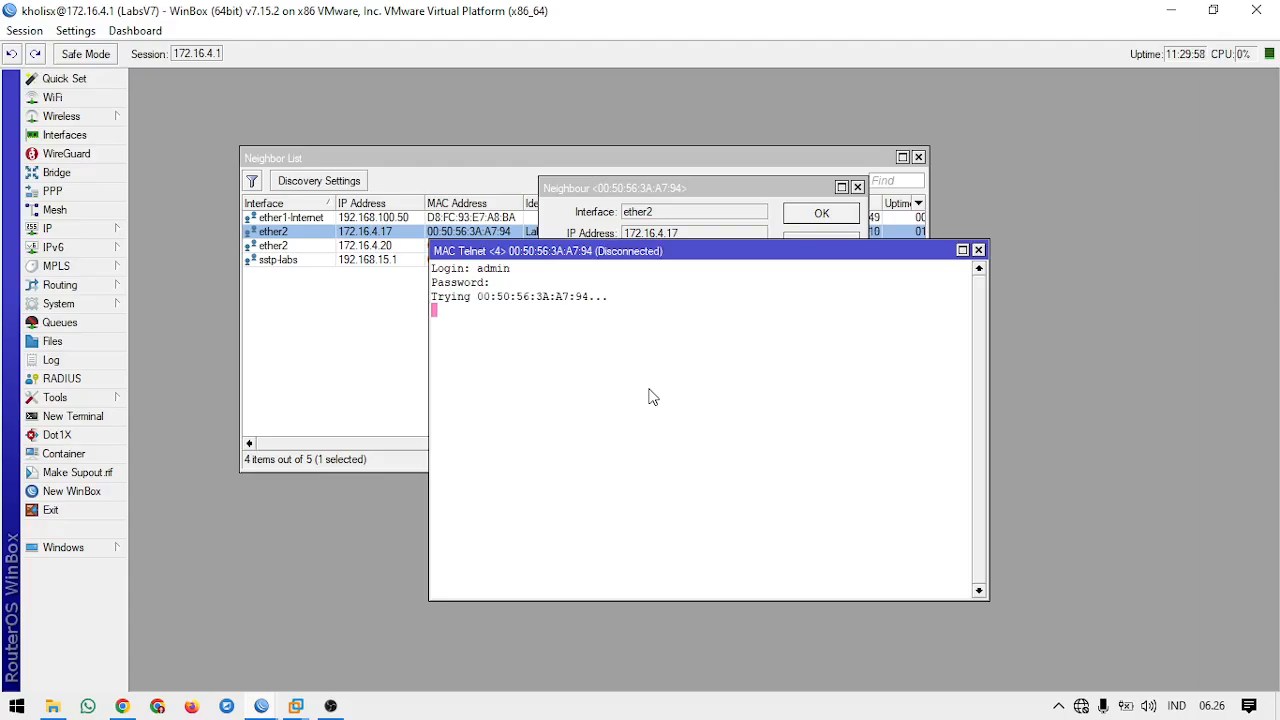
{"action": "left_click", "coordinate": [978, 249]}
Step: Repeat the MAC Telnet login attempt as admin, close the terminal, and highlight the neighbor's interface name
{"action": "left_click", "coordinate": [821, 316]}
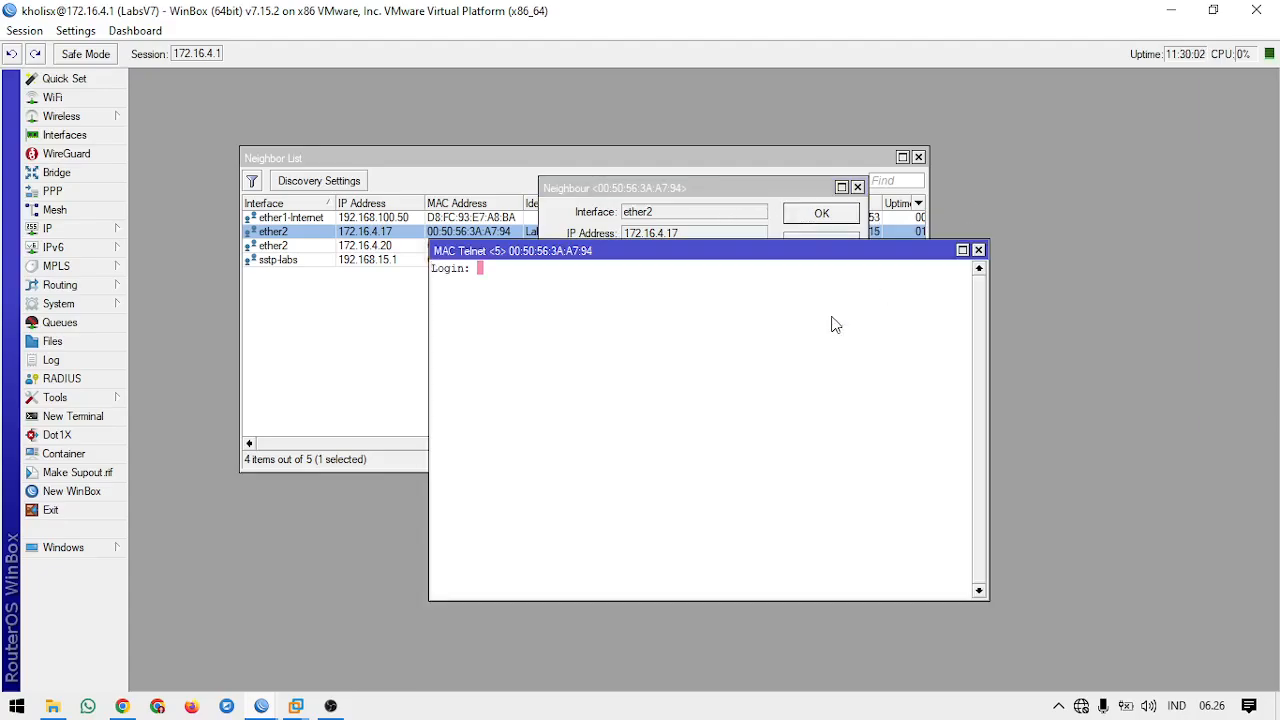
{"action": "type", "text": "admin"}
{"action": "key", "text": "Return"}
{"action": "key", "text": "Return"}
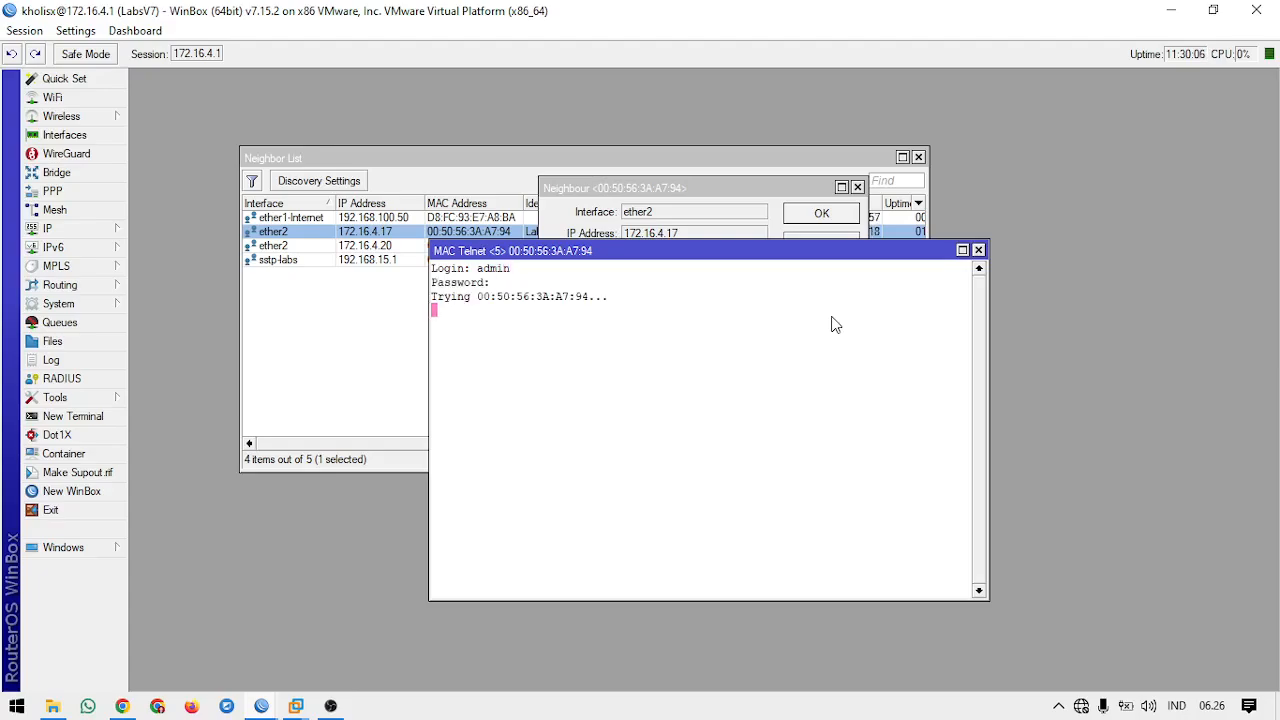
{"action": "left_click", "coordinate": [979, 251]}
{"action": "double_click", "coordinate": [690, 388]}
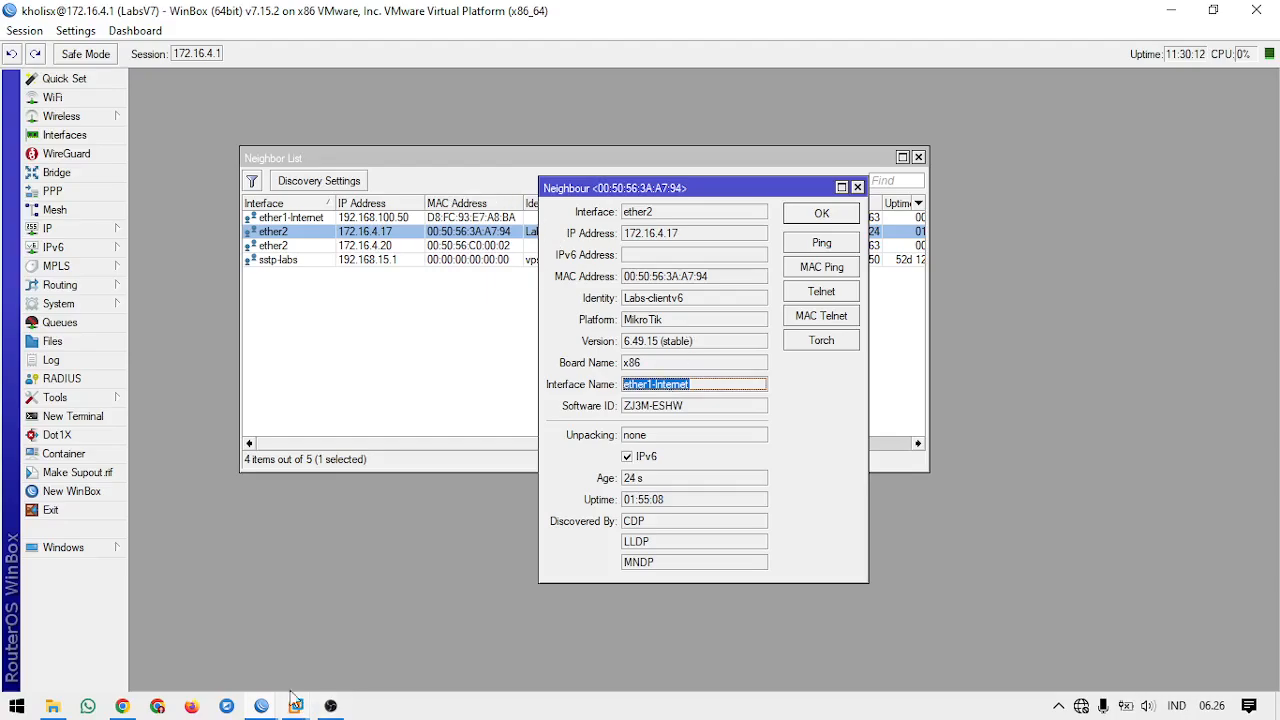
Step: Switch to the Labs-clientv6 session and add ether1-Internet as a member of telnet-list
{"action": "mouse_move", "coordinate": [265, 707]}
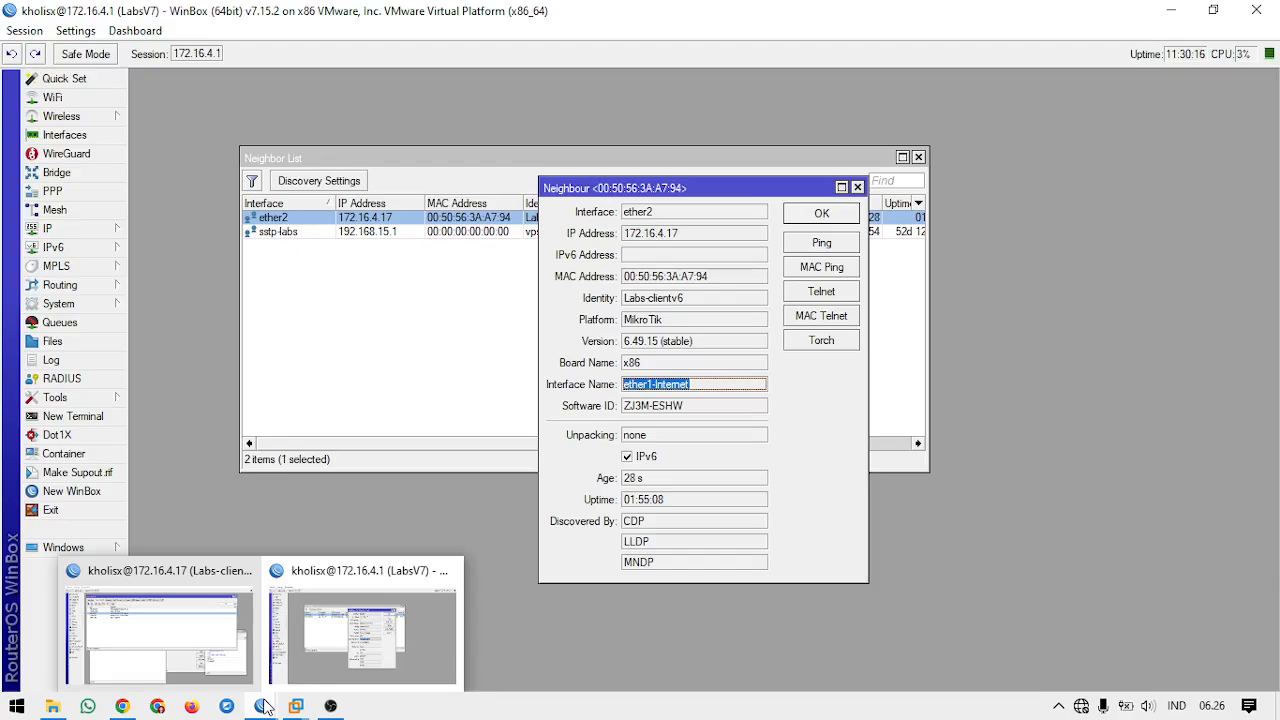
{"action": "left_click", "coordinate": [225, 652]}
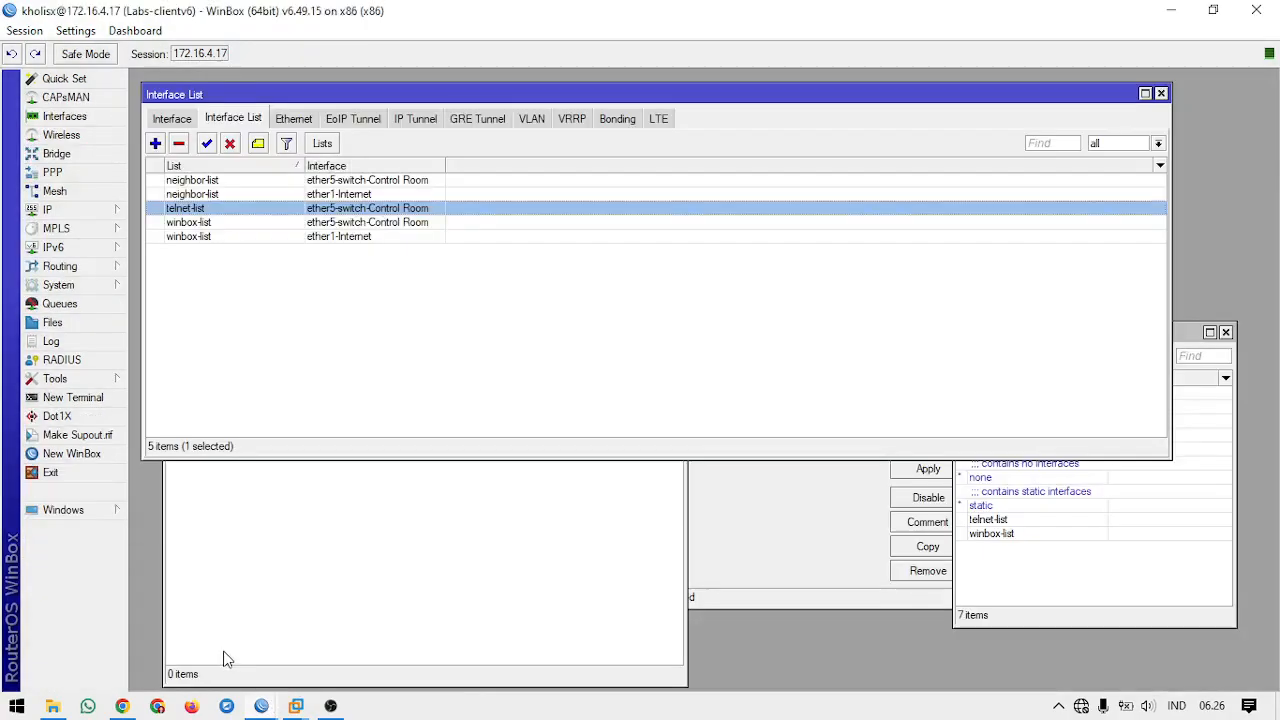
{"action": "left_click", "coordinate": [155, 143]}
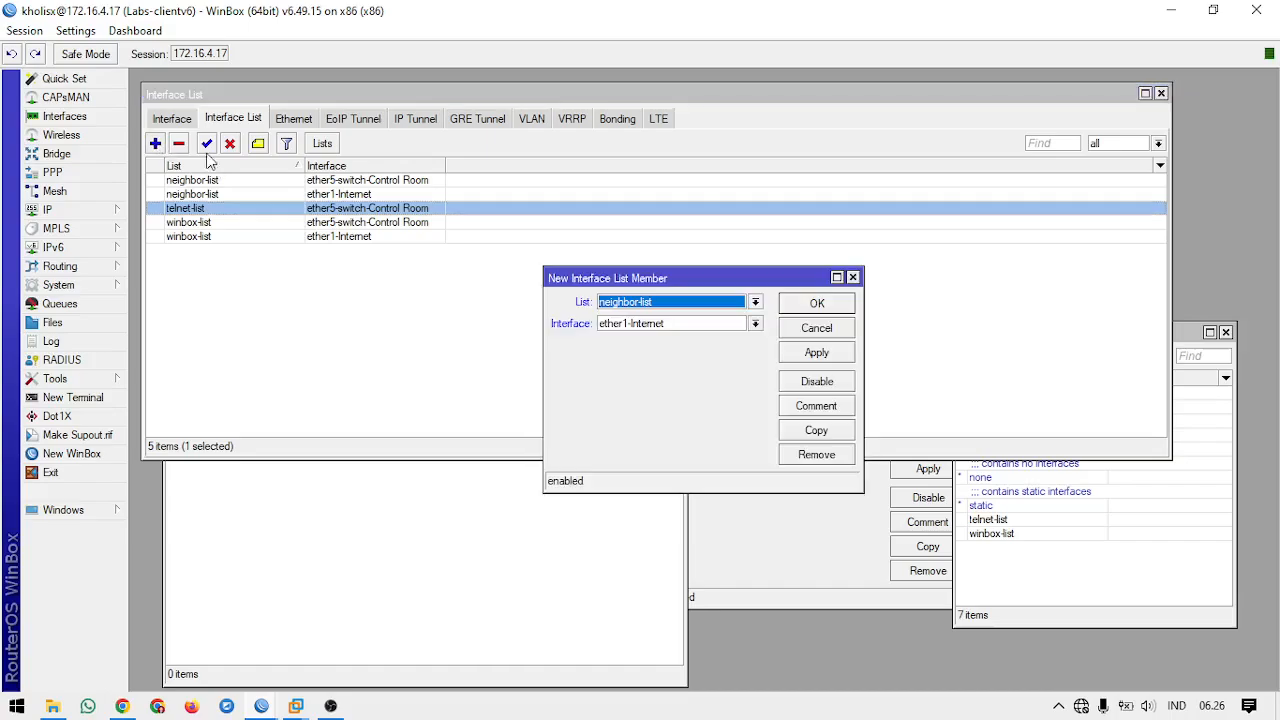
{"action": "left_click", "coordinate": [687, 318]}
{"action": "left_click", "coordinate": [684, 300]}
{"action": "left_click", "coordinate": [684, 301]}
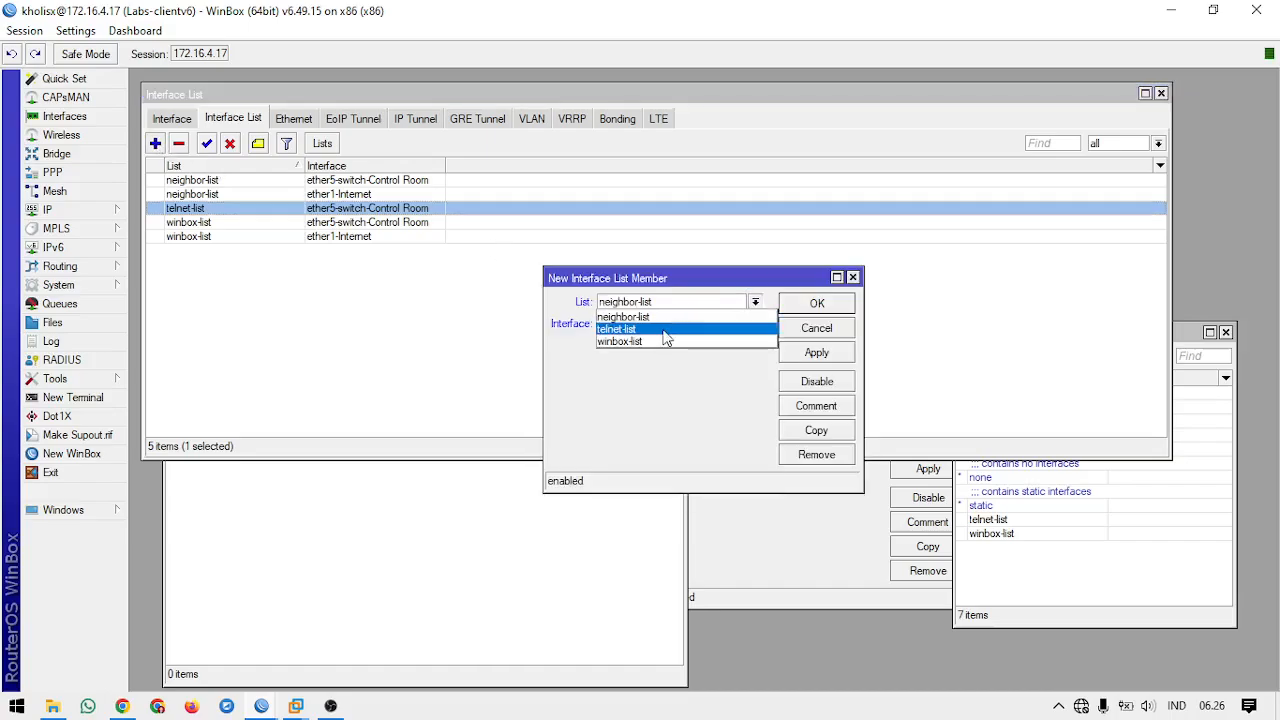
{"action": "left_click", "coordinate": [666, 329]}
{"action": "left_click", "coordinate": [666, 330]}
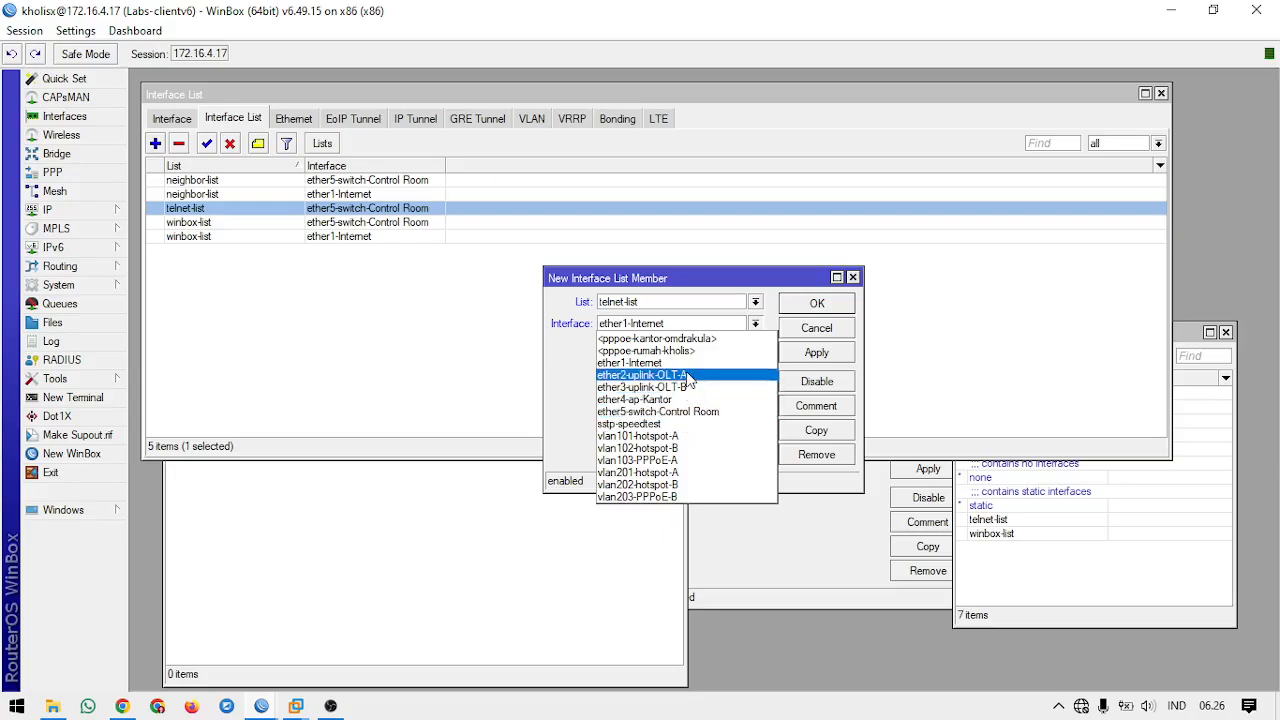
{"action": "left_click", "coordinate": [710, 360]}
{"action": "left_click", "coordinate": [810, 304]}
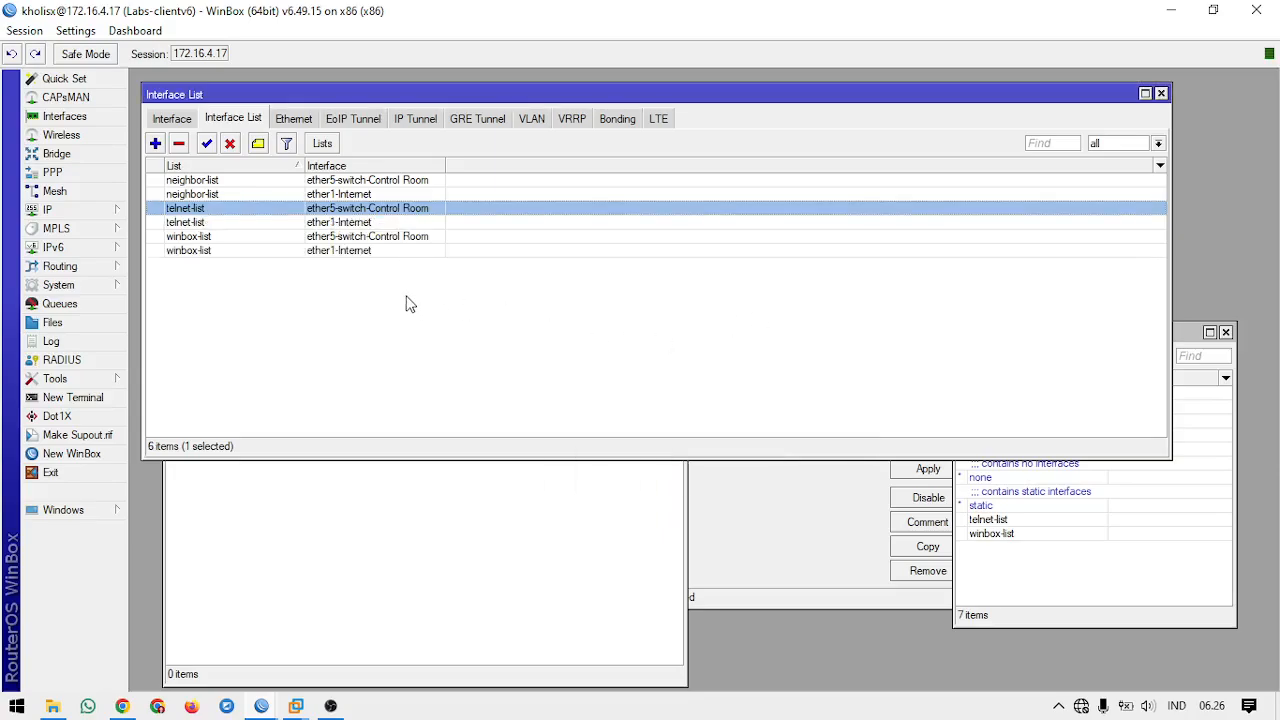
{"action": "left_click", "coordinate": [318, 226]}
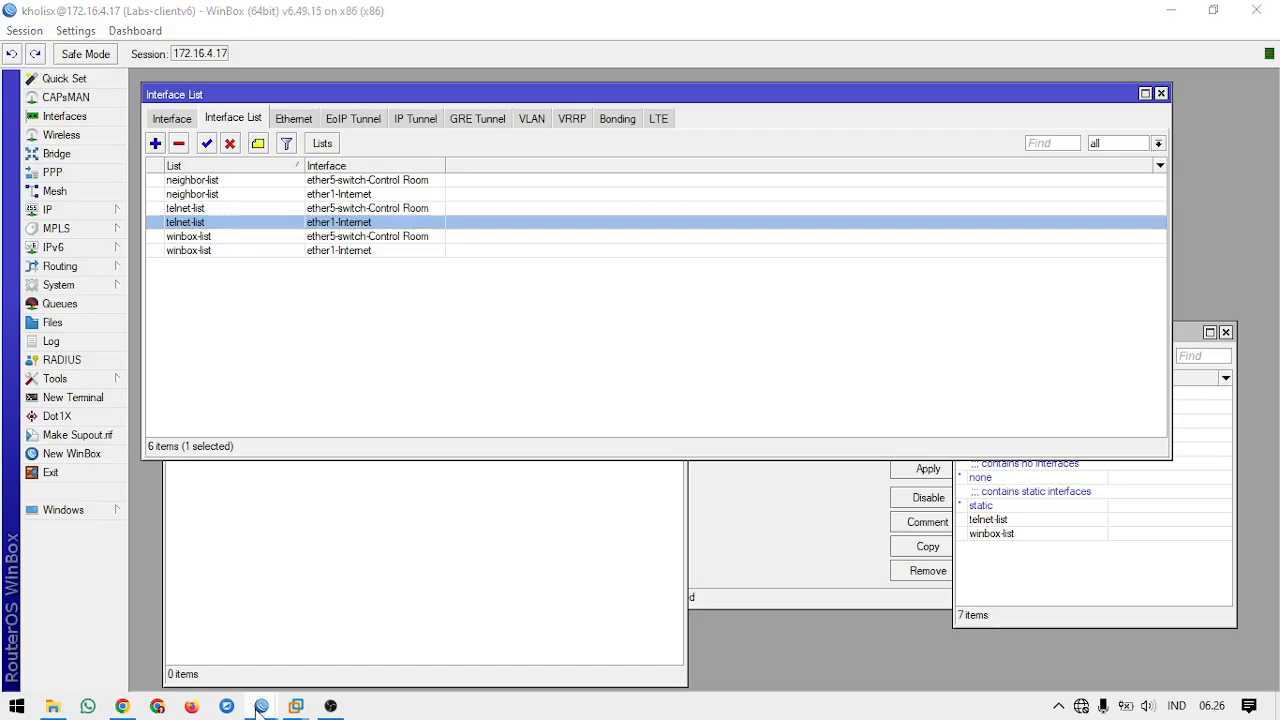
Step: Switch to the LabsV7 session and log in to Labs-clientv6 over MAC Telnet as admin with a blank password
{"action": "mouse_move", "coordinate": [261, 706]}
{"action": "left_click", "coordinate": [380, 627]}
{"action": "left_click", "coordinate": [812, 316]}
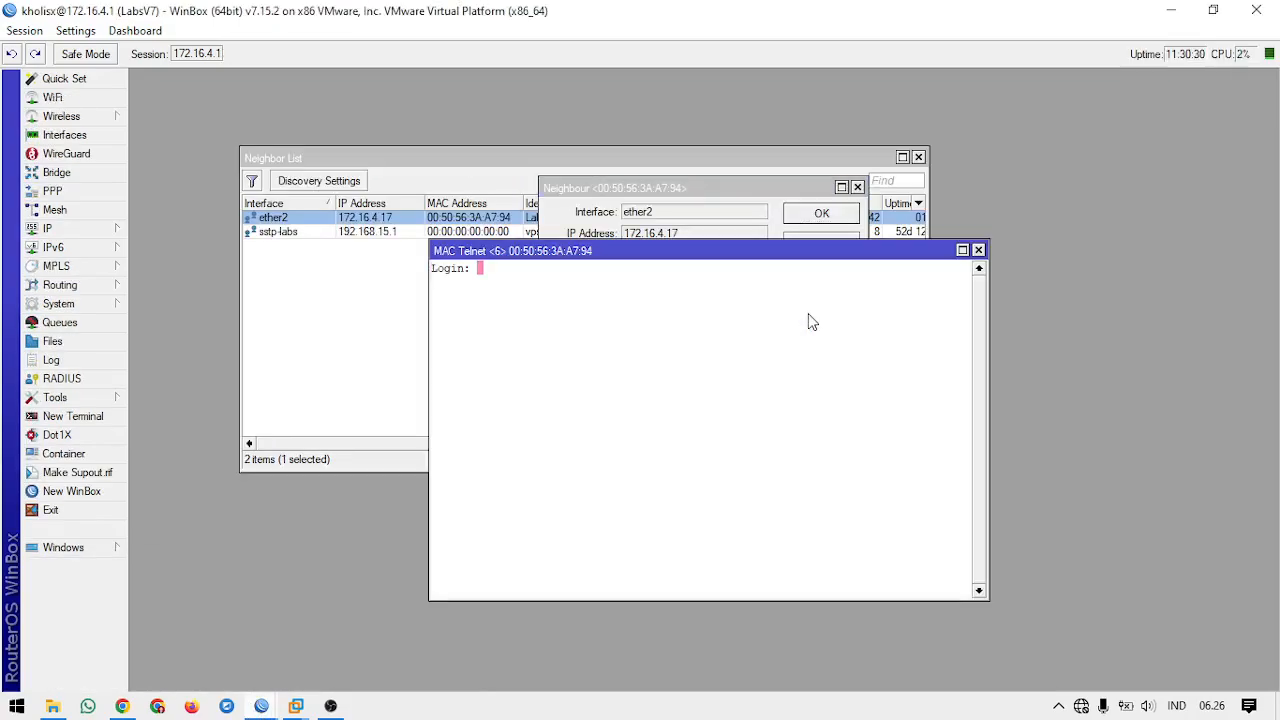
{"action": "type", "text": "admin"}
{"action": "key", "text": "Return"}
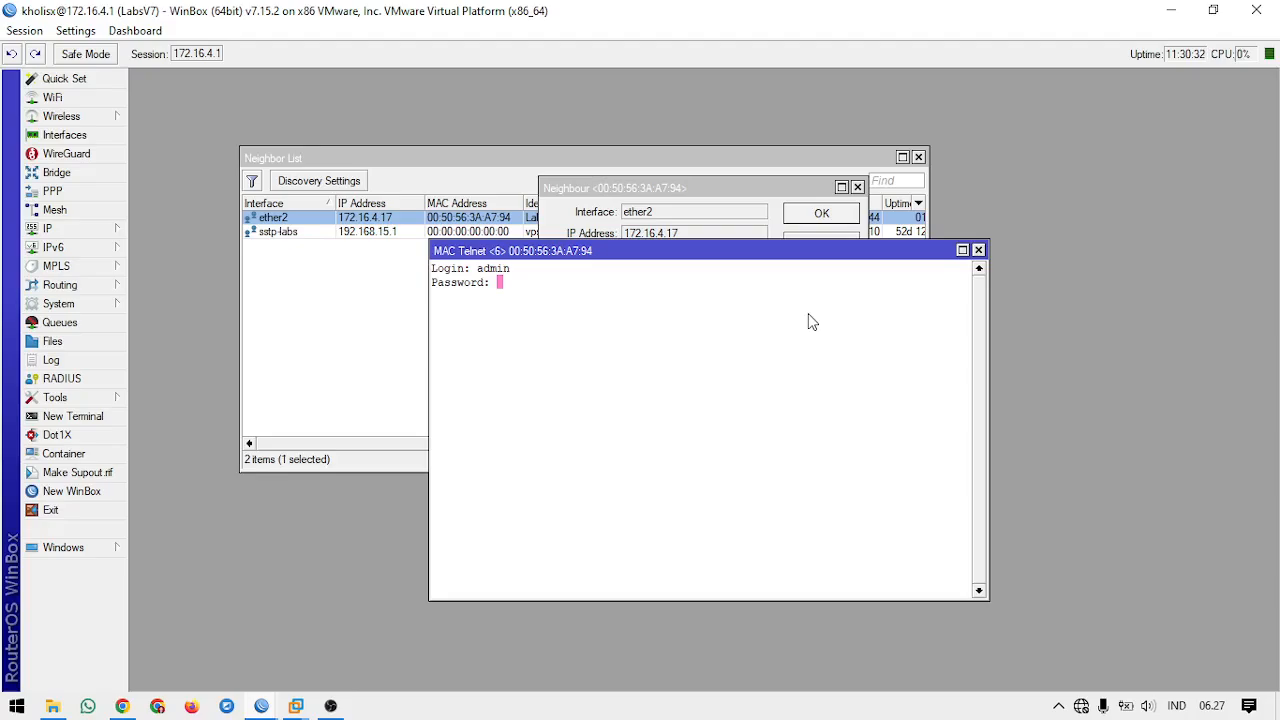
{"action": "key", "text": "Return"}
Step: Enter test text such as "asdasda" and "asd" in the MAC Telnet terminal, and close it
{"action": "type", "text": "asdasda"}
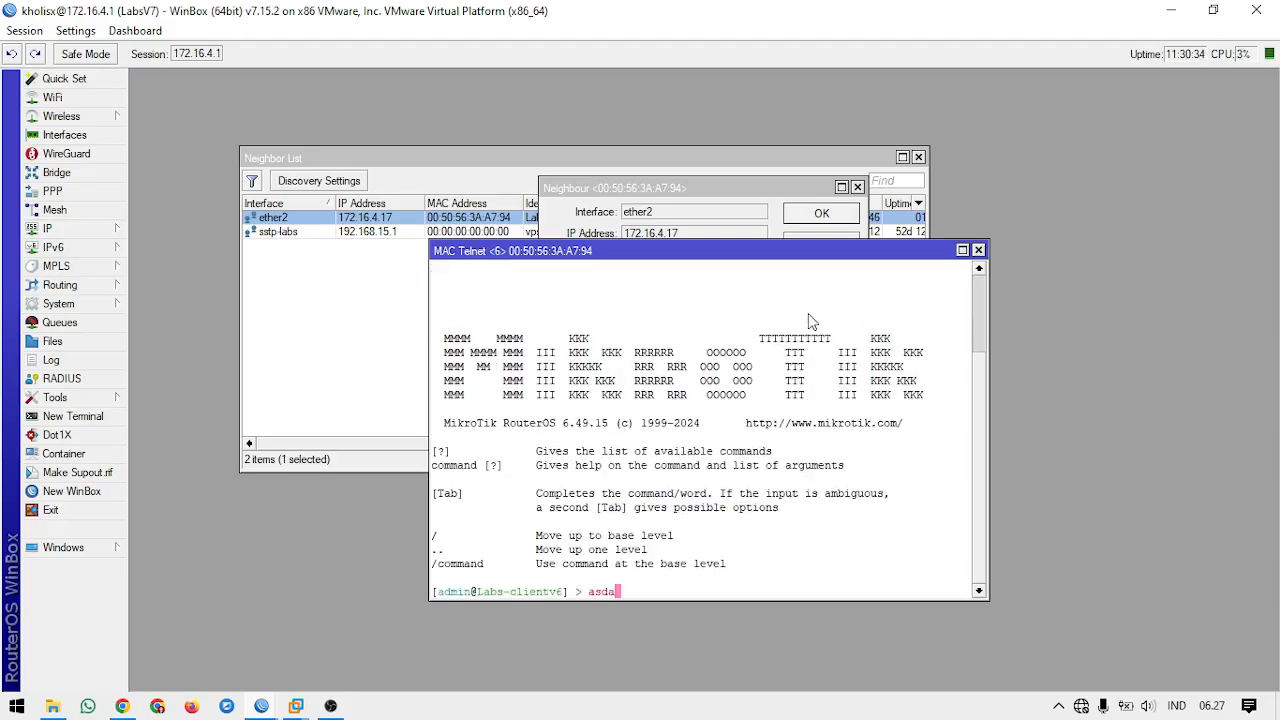
{"action": "key", "text": "Return"}
{"action": "type", "text": "asd"}
{"action": "key", "text": "Return"}
{"action": "type", "text": "as"}
{"action": "key", "text": "Return"}
{"action": "type", "text": "d"}
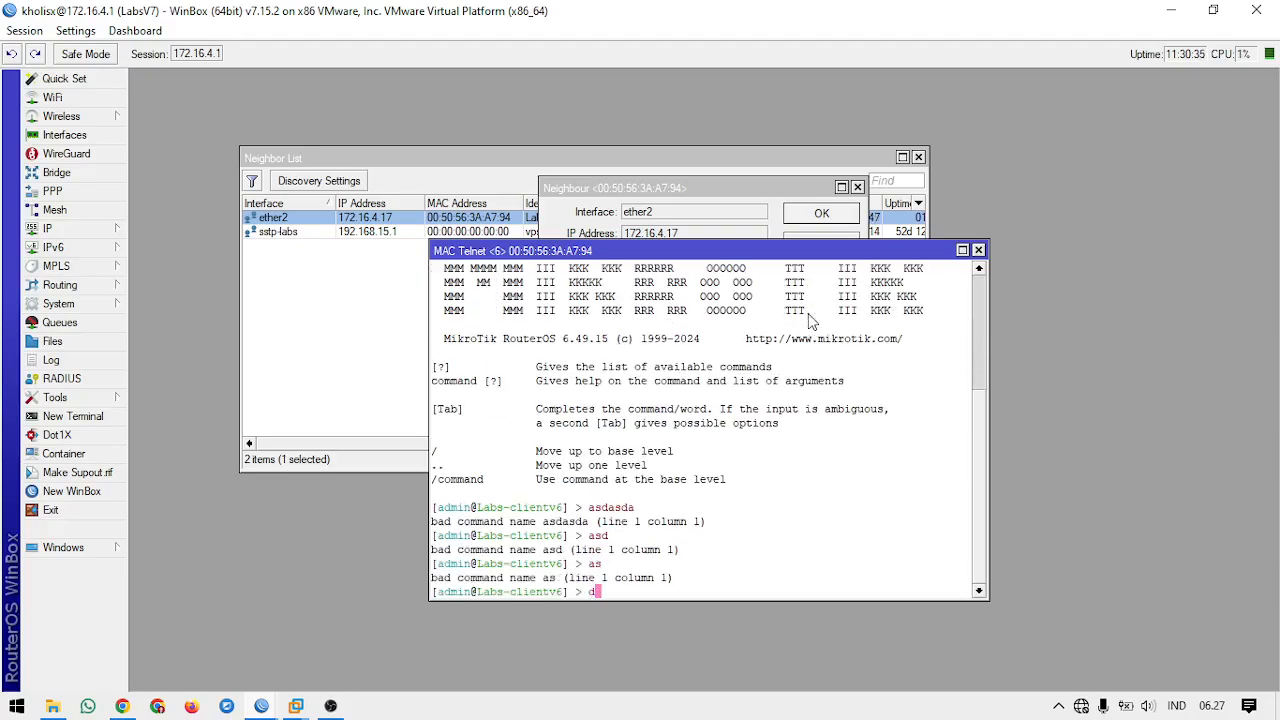
{"action": "left_click", "coordinate": [978, 250]}
Step: Disable the ether1-Internet member of telnet-list on Labs-clientv6 and retest MAC Telnet from LabsV7 as admin, closing the terminal and neighbor details
{"action": "mouse_move", "coordinate": [250, 706]}
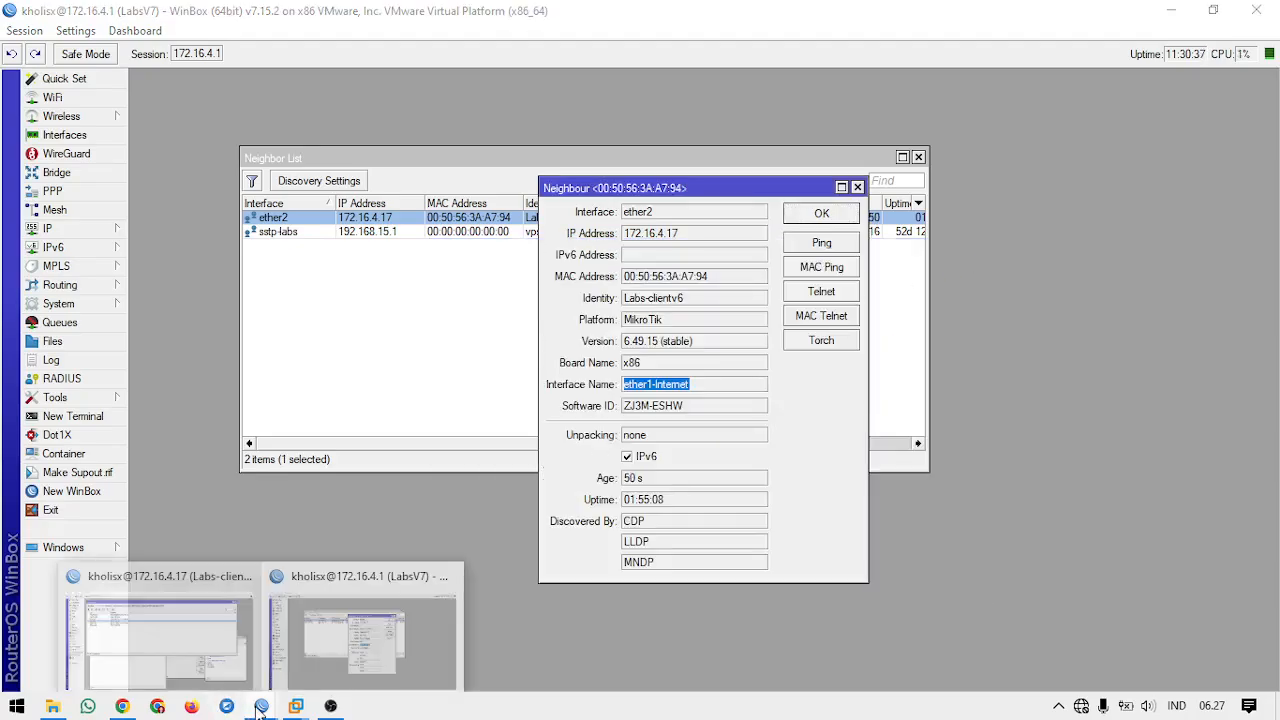
{"action": "left_click", "coordinate": [226, 632]}
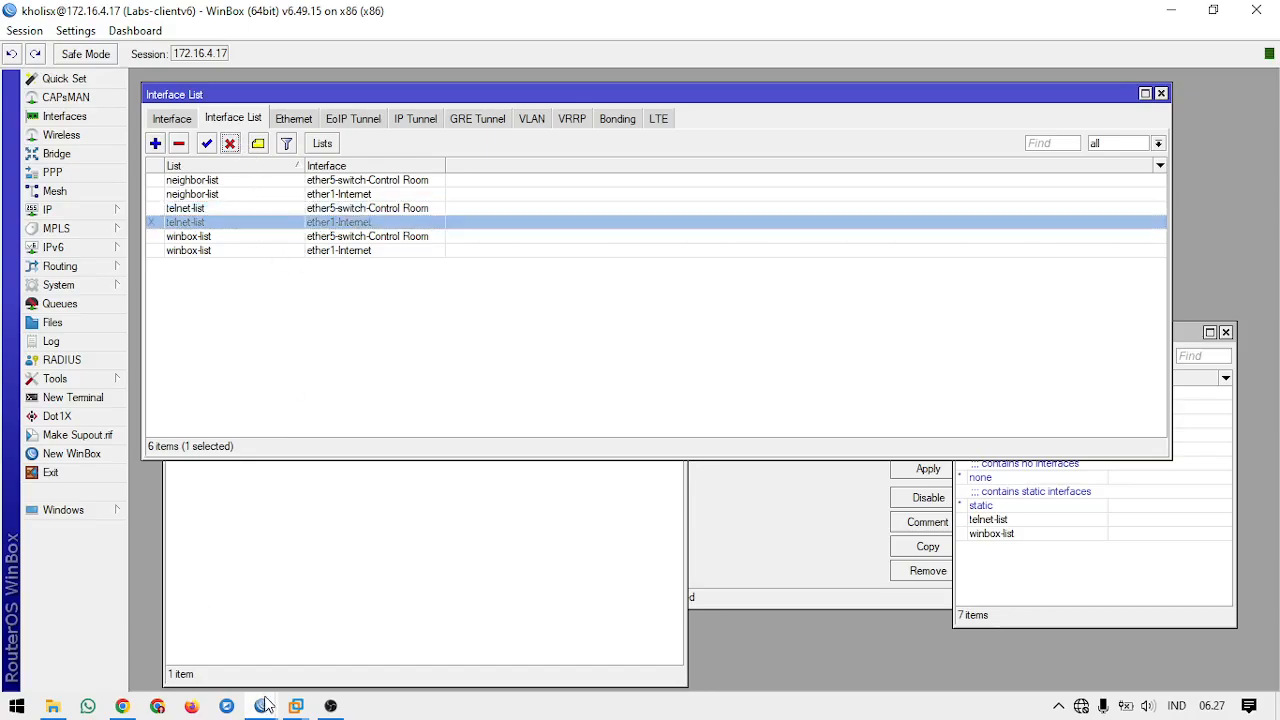
{"action": "mouse_move", "coordinate": [262, 706]}
{"action": "left_click", "coordinate": [381, 616]}
{"action": "left_click", "coordinate": [821, 318]}
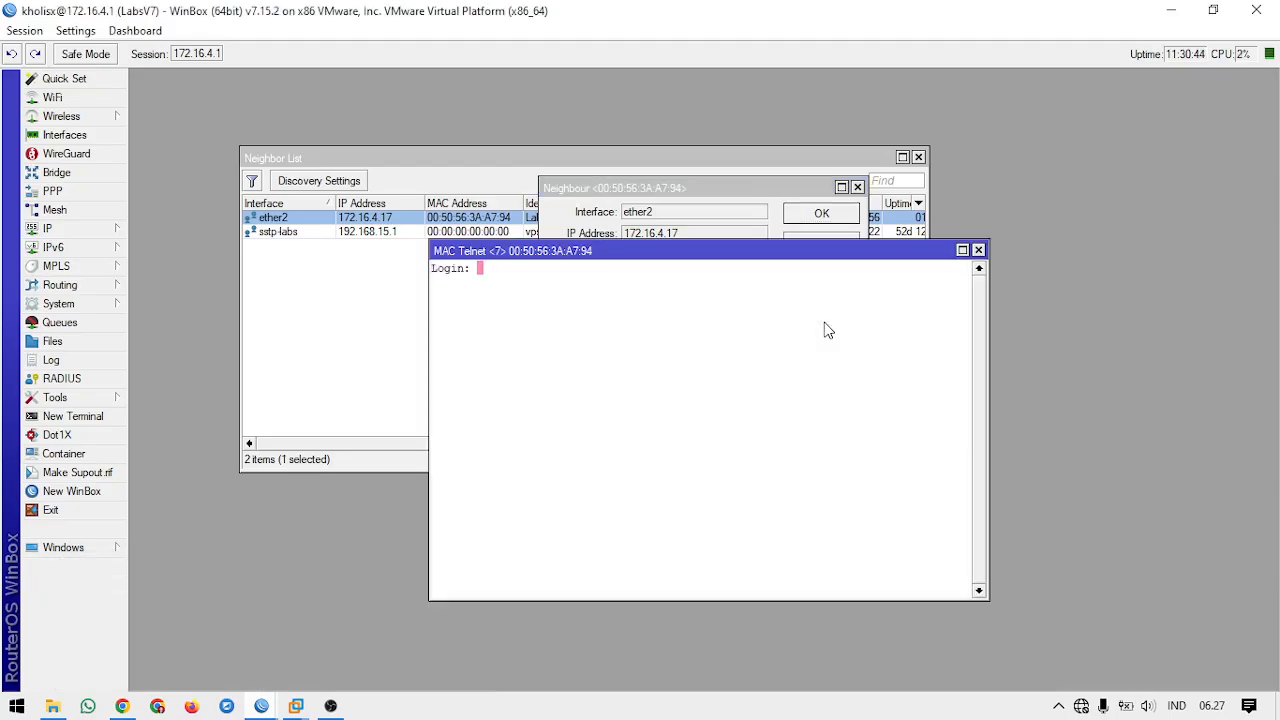
{"action": "type", "text": "admin"}
{"action": "key", "text": "Return"}
{"action": "key", "text": "Return"}
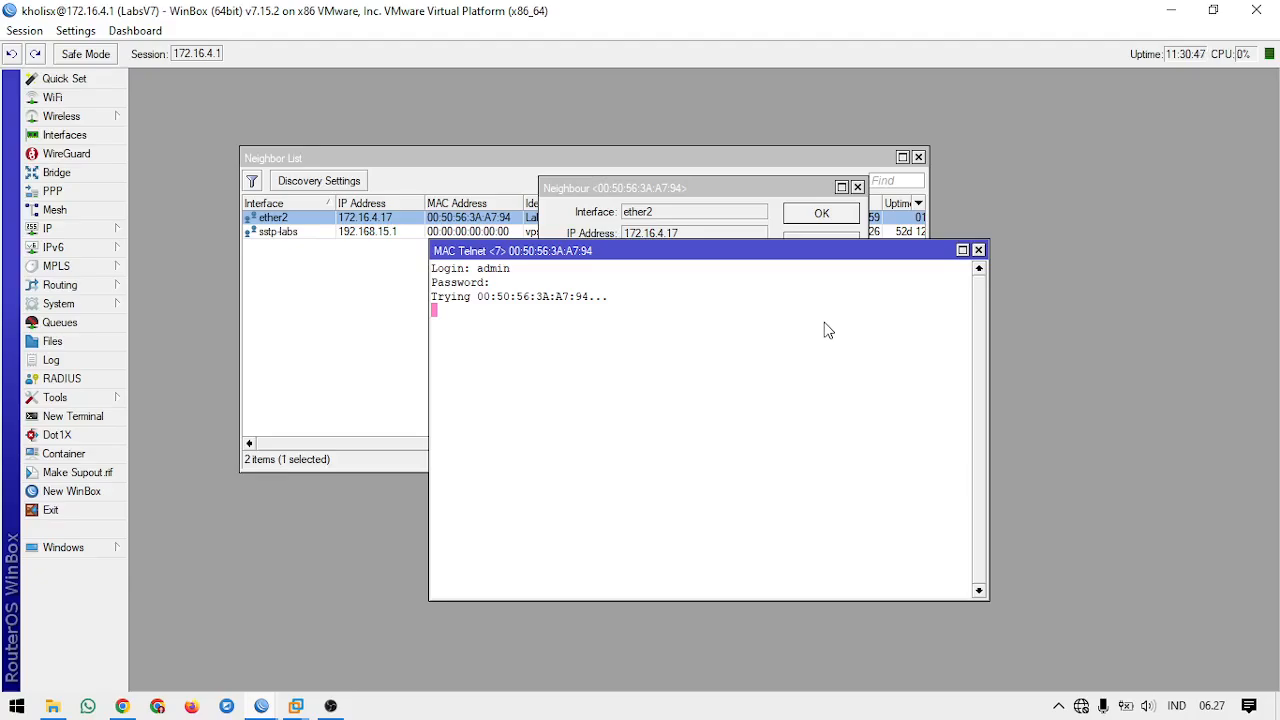
{"action": "left_click", "coordinate": [978, 250]}
{"action": "left_click", "coordinate": [675, 320]}
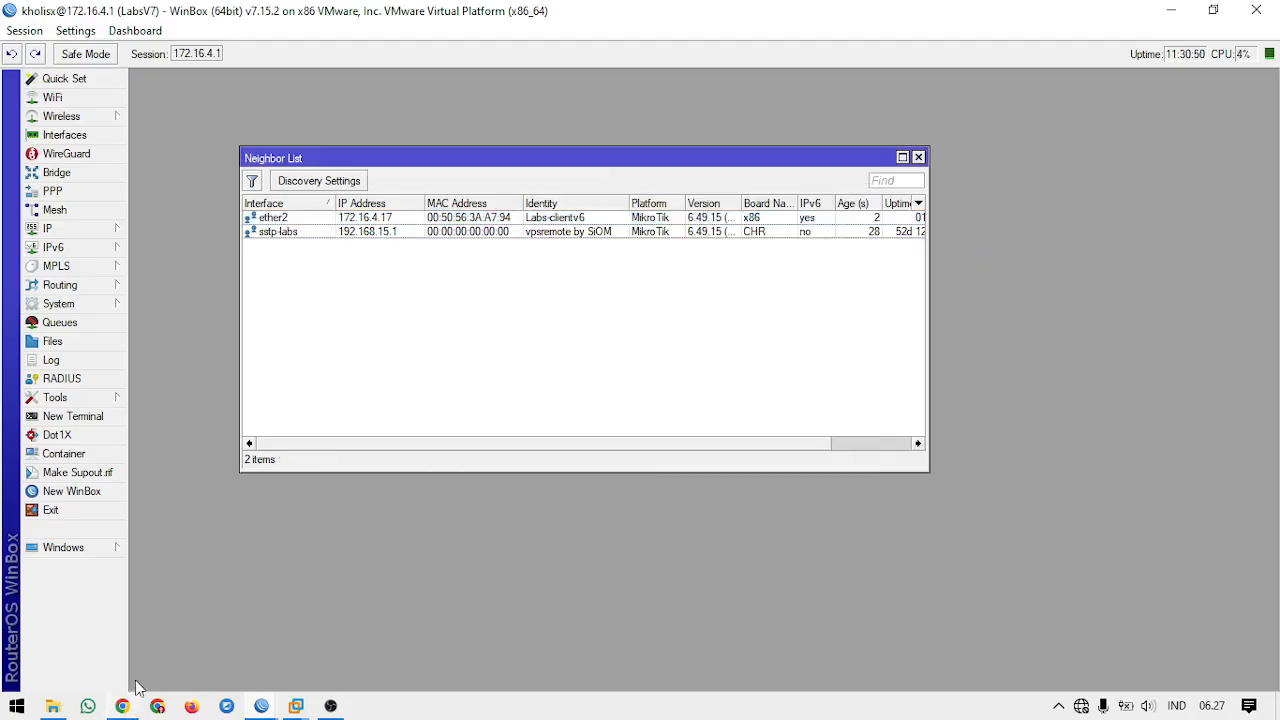
Step: Return to the Labs-clientv6 session, re-enable the ether1-Internet telnet-list member, and close the open winbox-list member dialog
{"action": "left_click", "coordinate": [263, 705]}
{"action": "left_click", "coordinate": [240, 643]}
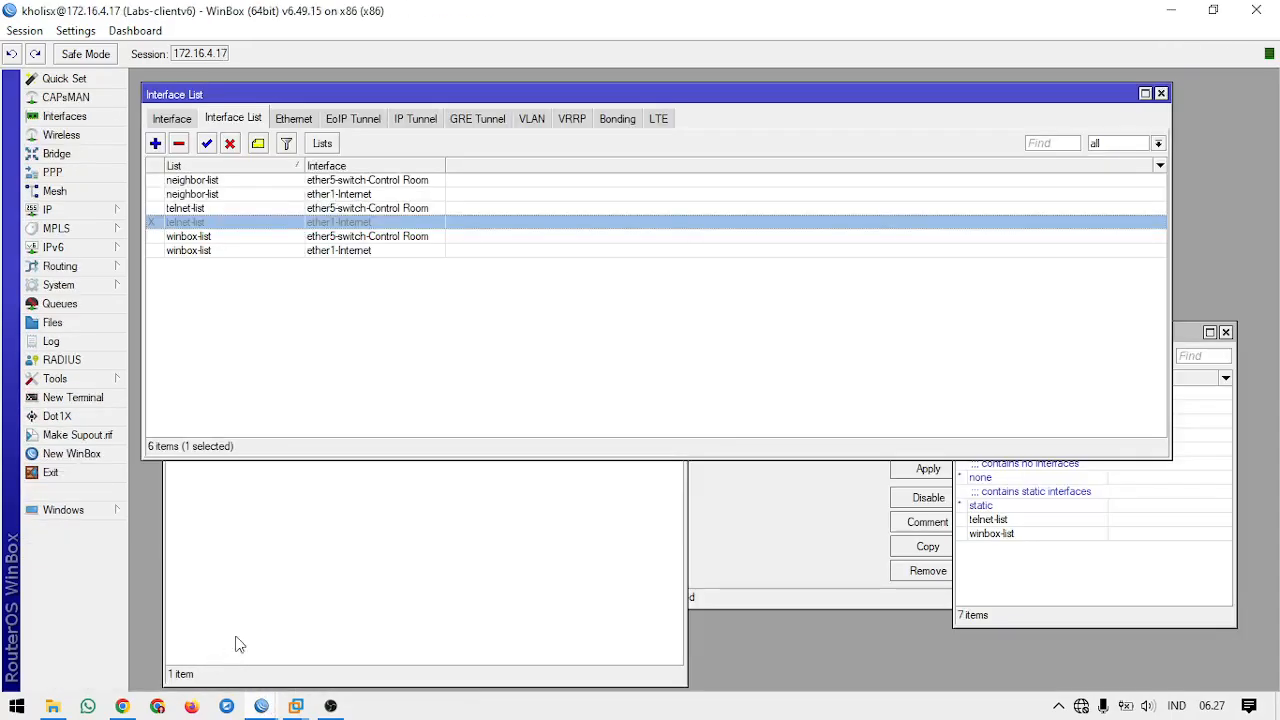
{"action": "left_click", "coordinate": [352, 522]}
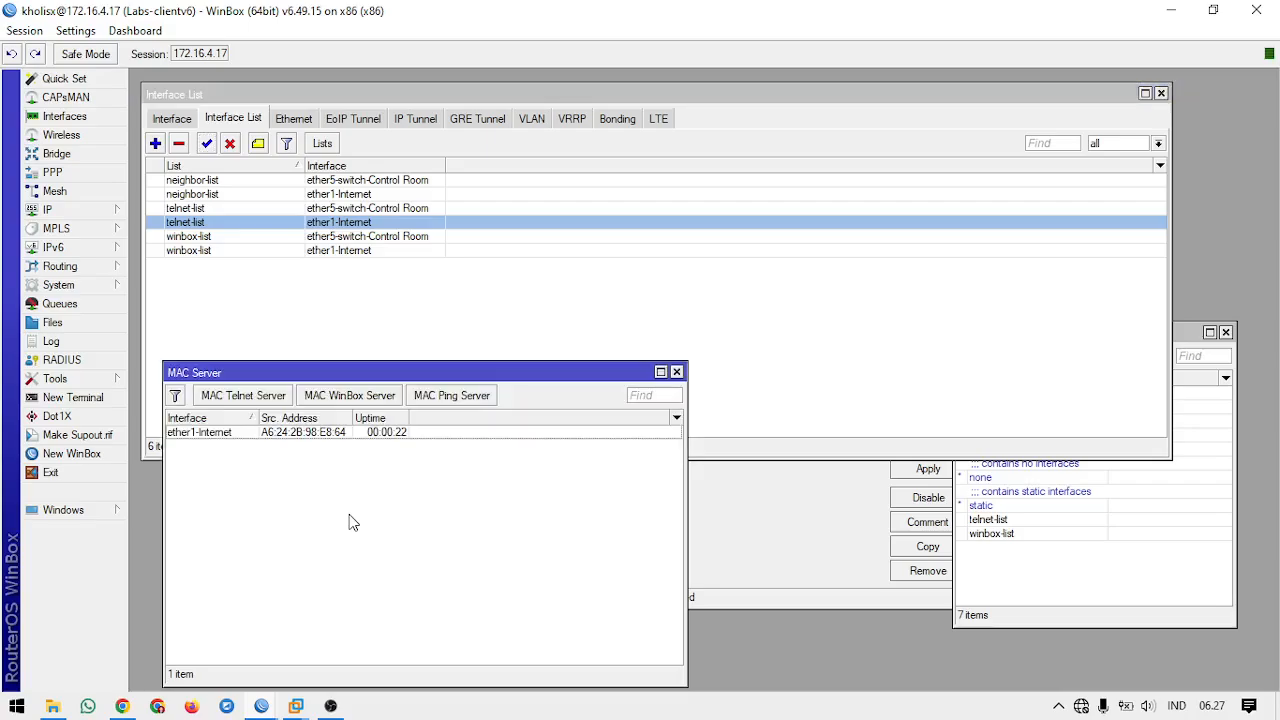
{"action": "left_click", "coordinate": [1030, 568]}
{"action": "left_click", "coordinate": [798, 576]}
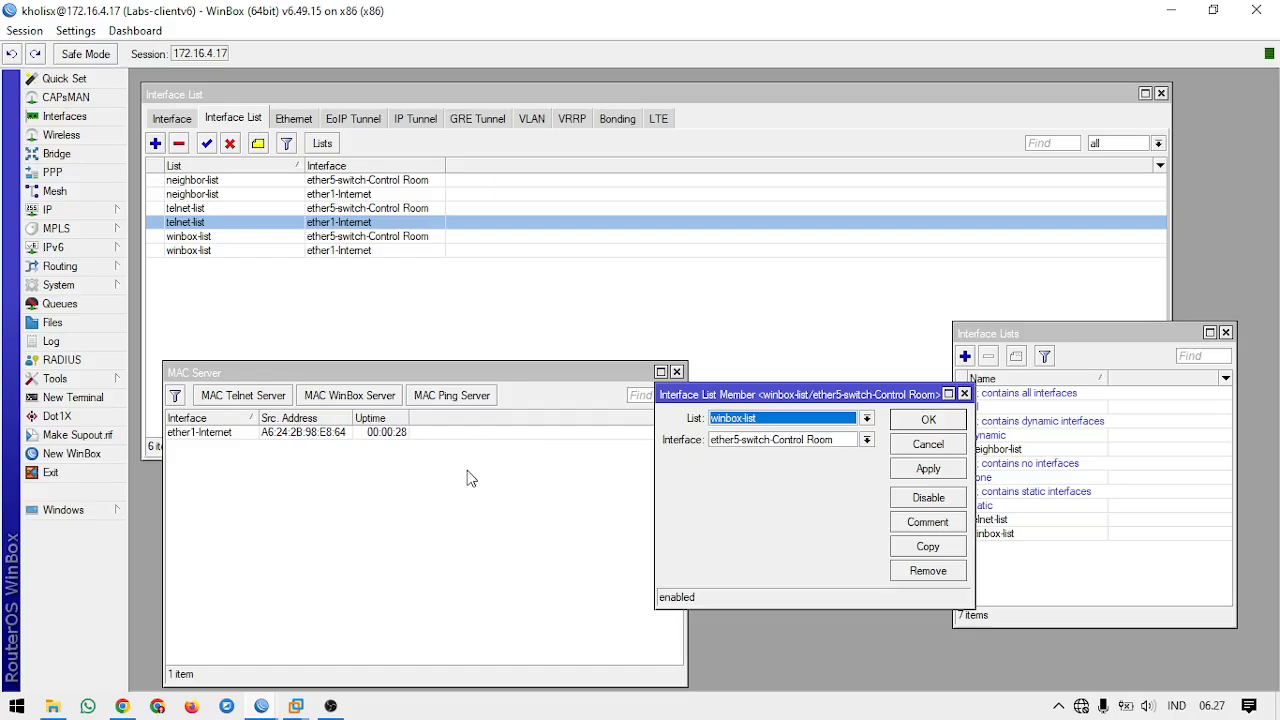
{"action": "left_click", "coordinate": [964, 394]}
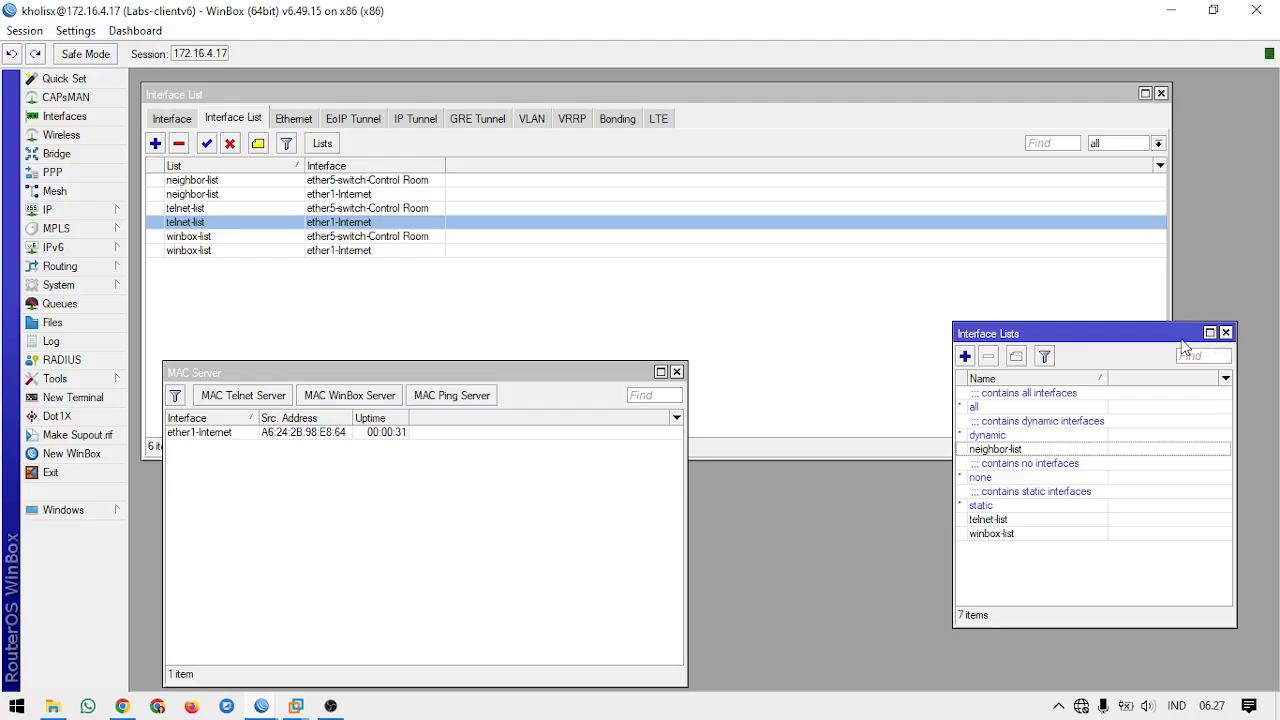
{"action": "left_click_drag", "start_coordinate": [1183, 341], "coordinate": [1196, 330]}
Step: Refresh the neighbors in a new WinBox connection window, close it, and check the MAC WinBox Server's allowed interface list
{"action": "left_click", "coordinate": [103, 454]}
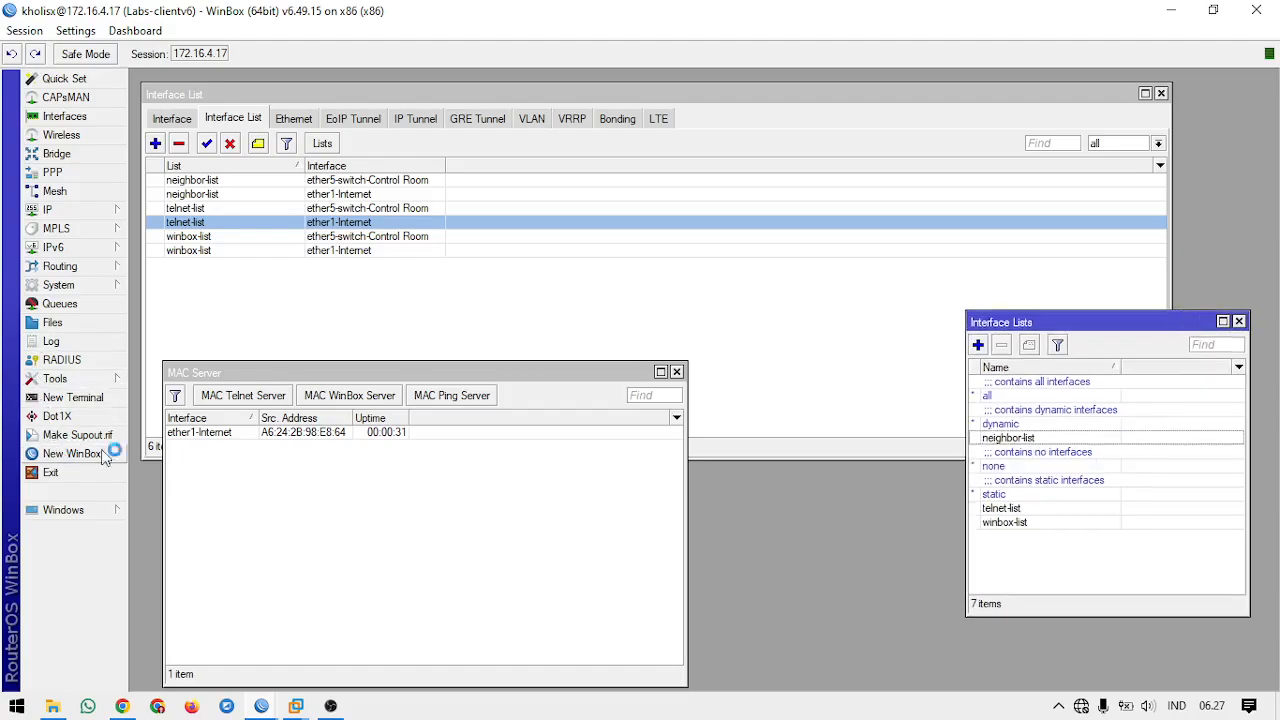
{"action": "left_click", "coordinate": [440, 364]}
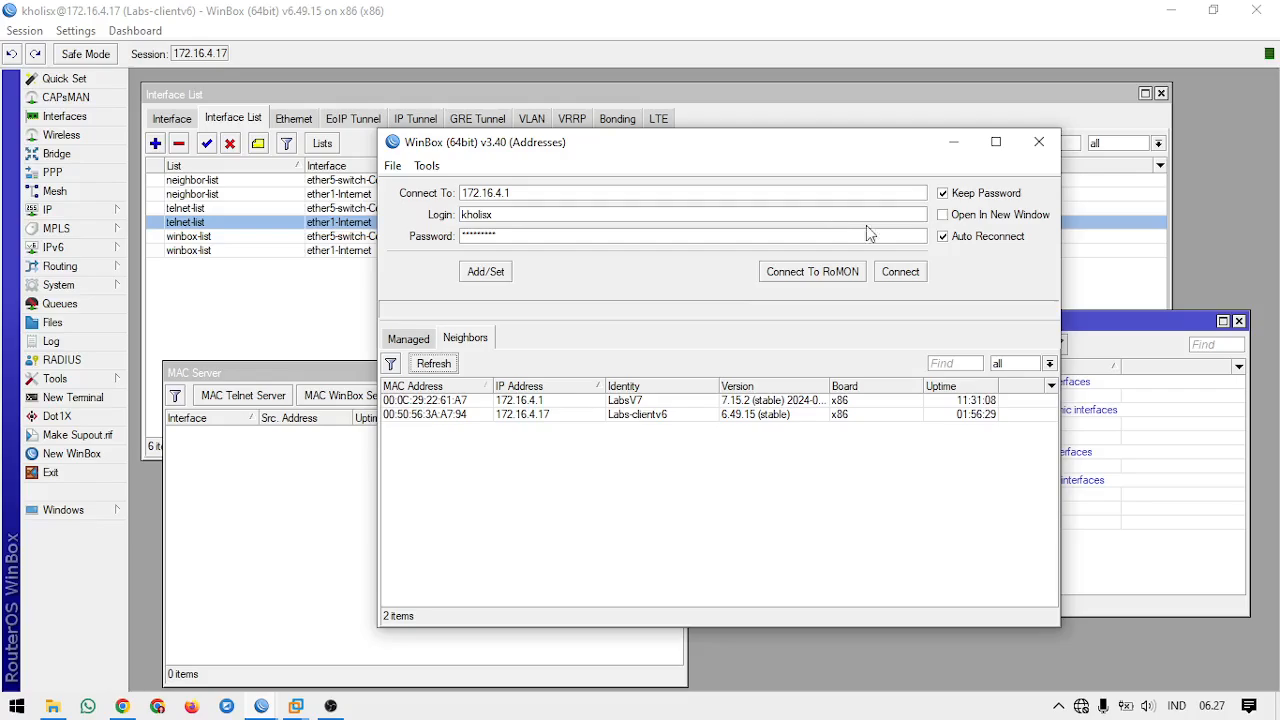
{"action": "left_click", "coordinate": [1039, 142]}
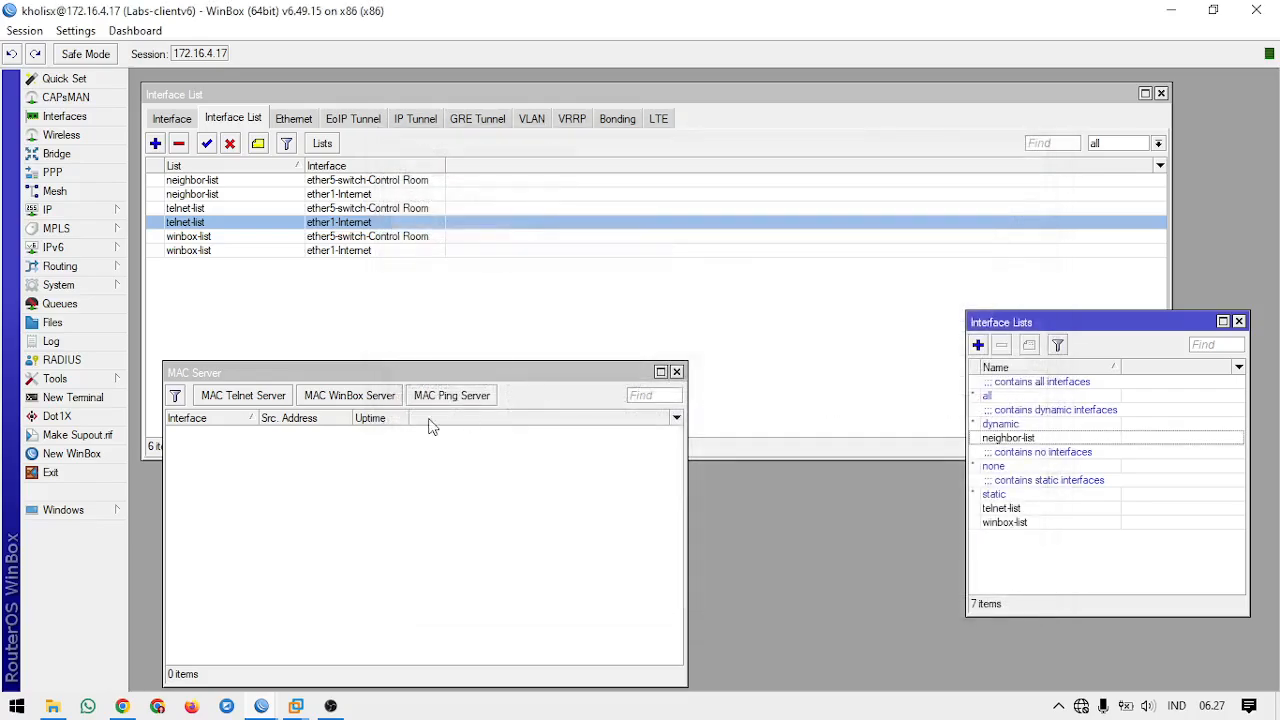
{"action": "left_click", "coordinate": [352, 396]}
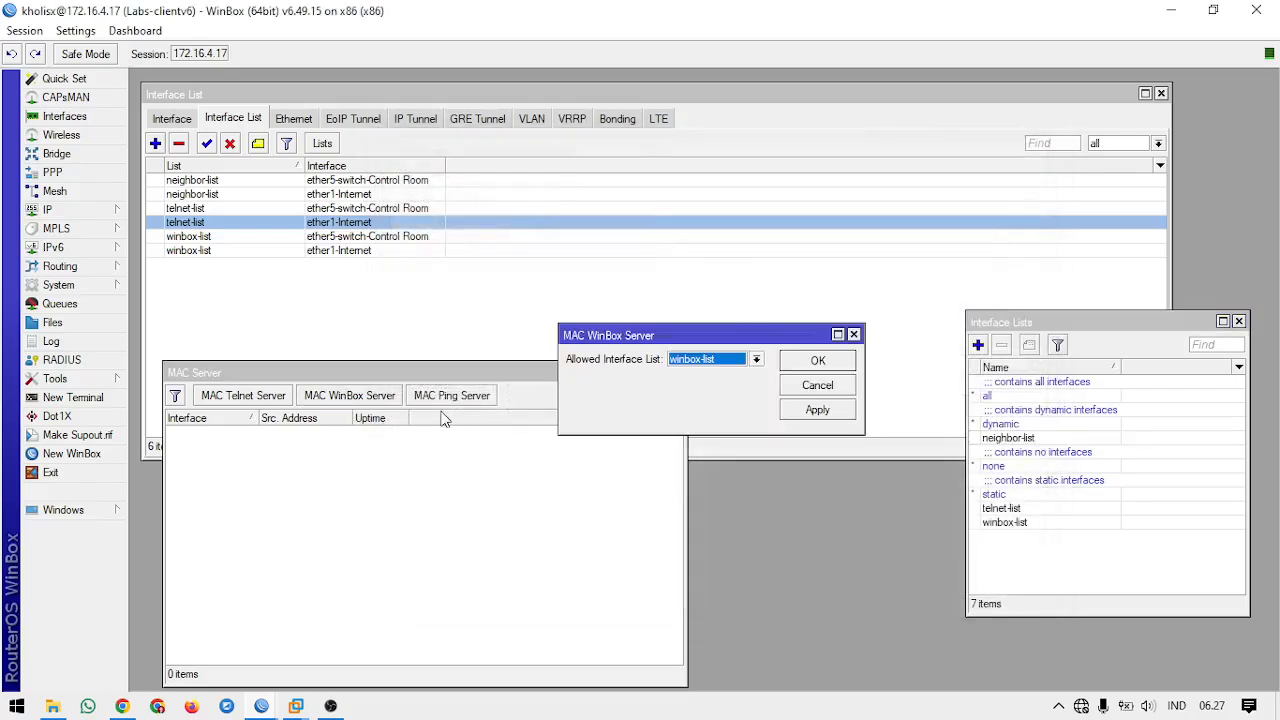
{"action": "left_click", "coordinate": [853, 334]}
Step: Open another WinBox connection window, compare the LabsV7 and Labs-clientv6 neighbors by MAC address, and close the window
{"action": "left_click", "coordinate": [95, 453]}
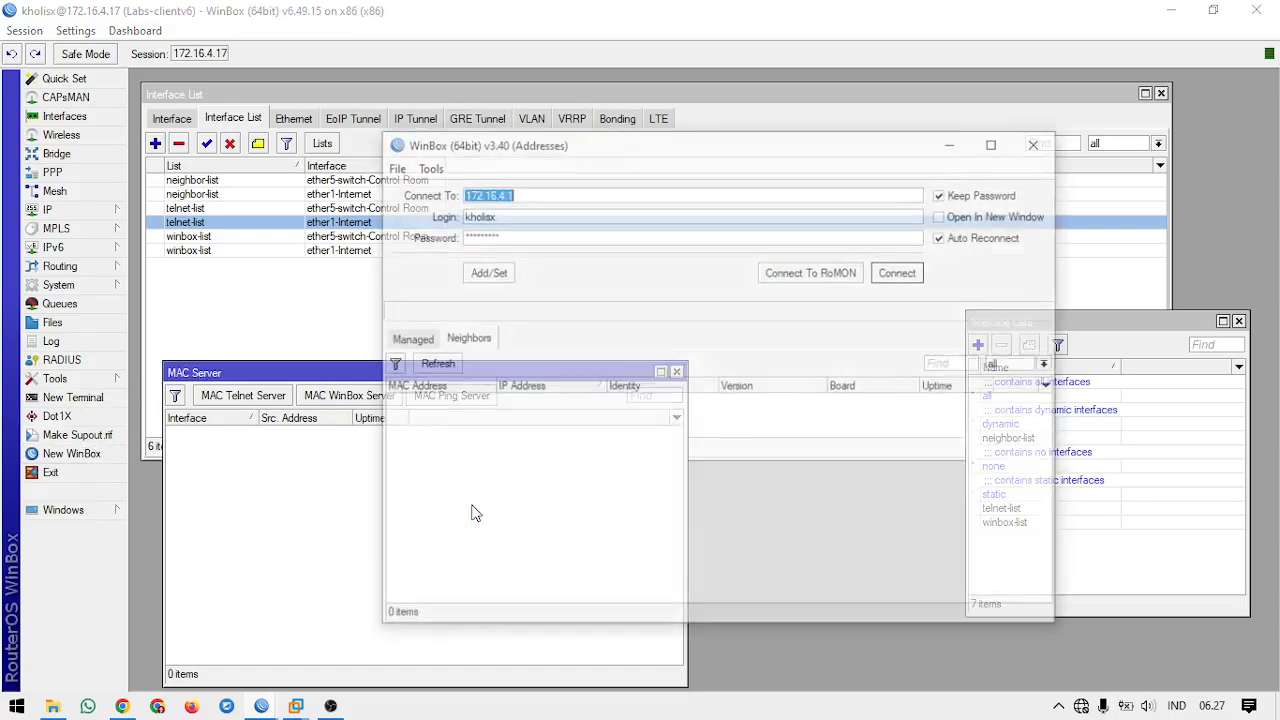
{"action": "left_click", "coordinate": [466, 401]}
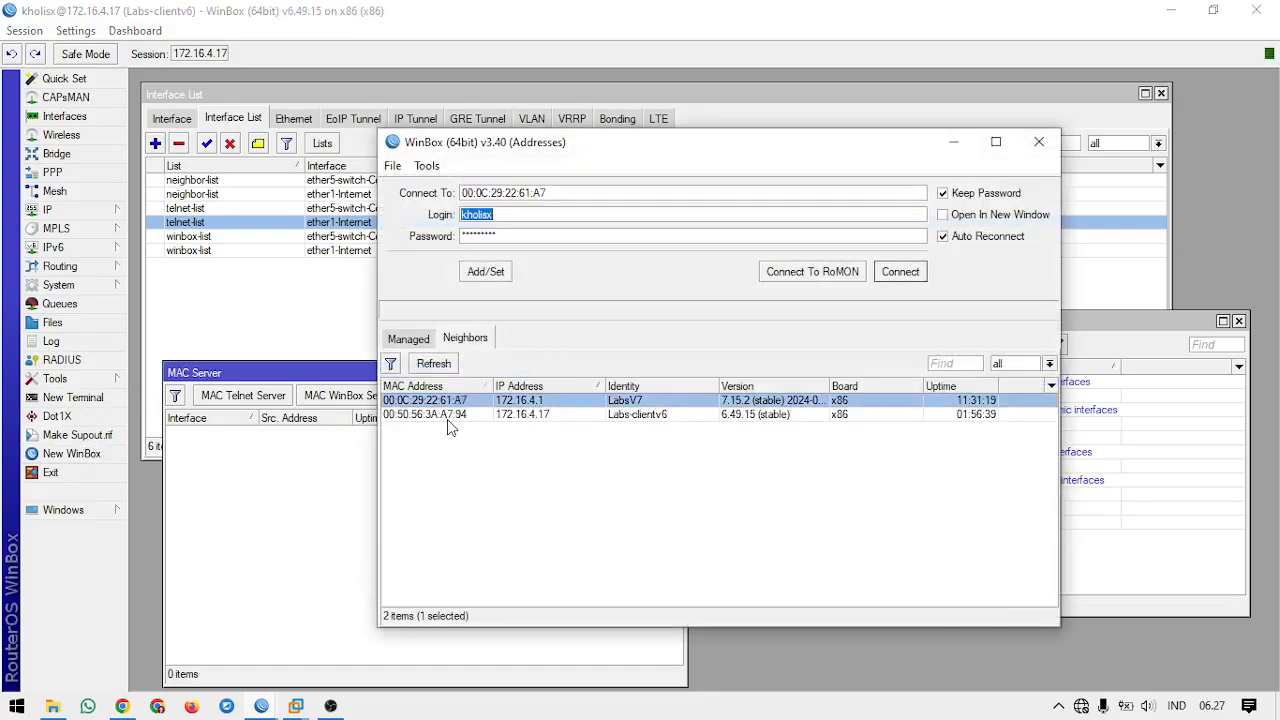
{"action": "left_click", "coordinate": [447, 416]}
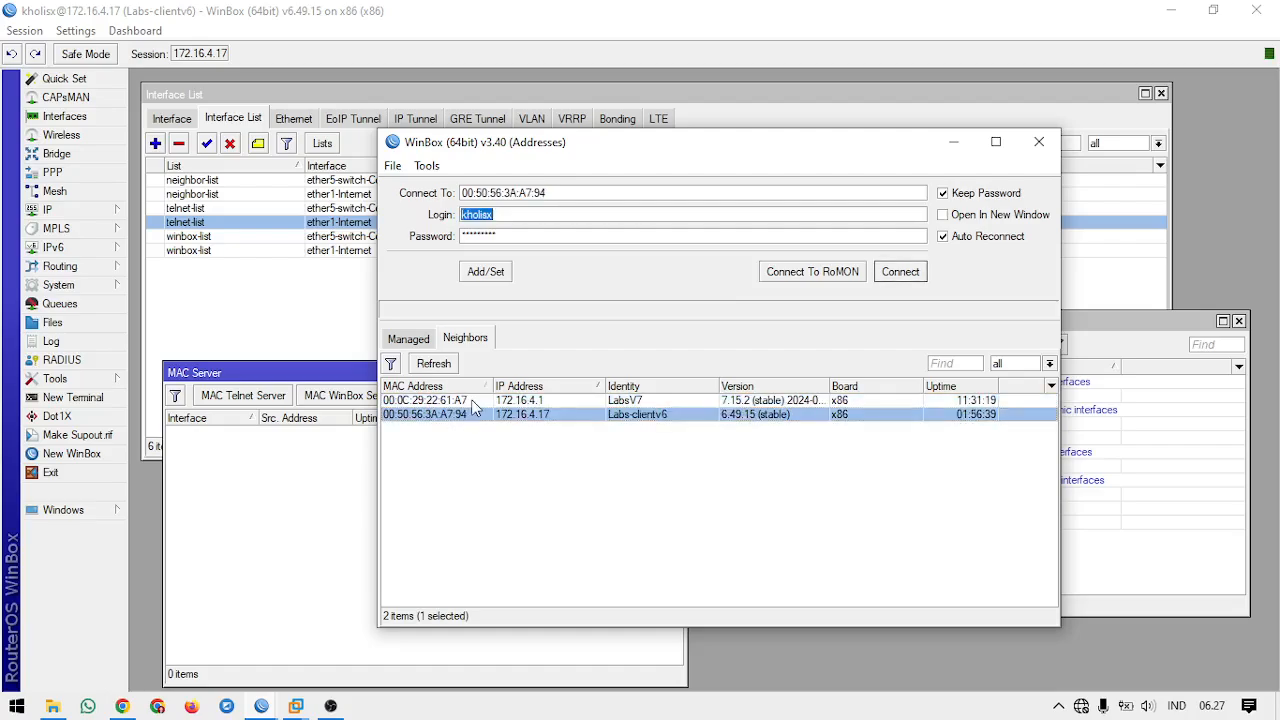
{"action": "left_click", "coordinate": [472, 402]}
{"action": "left_click", "coordinate": [472, 413]}
{"action": "left_click", "coordinate": [472, 403]}
{"action": "left_click", "coordinate": [472, 416]}
{"action": "left_click", "coordinate": [476, 392]}
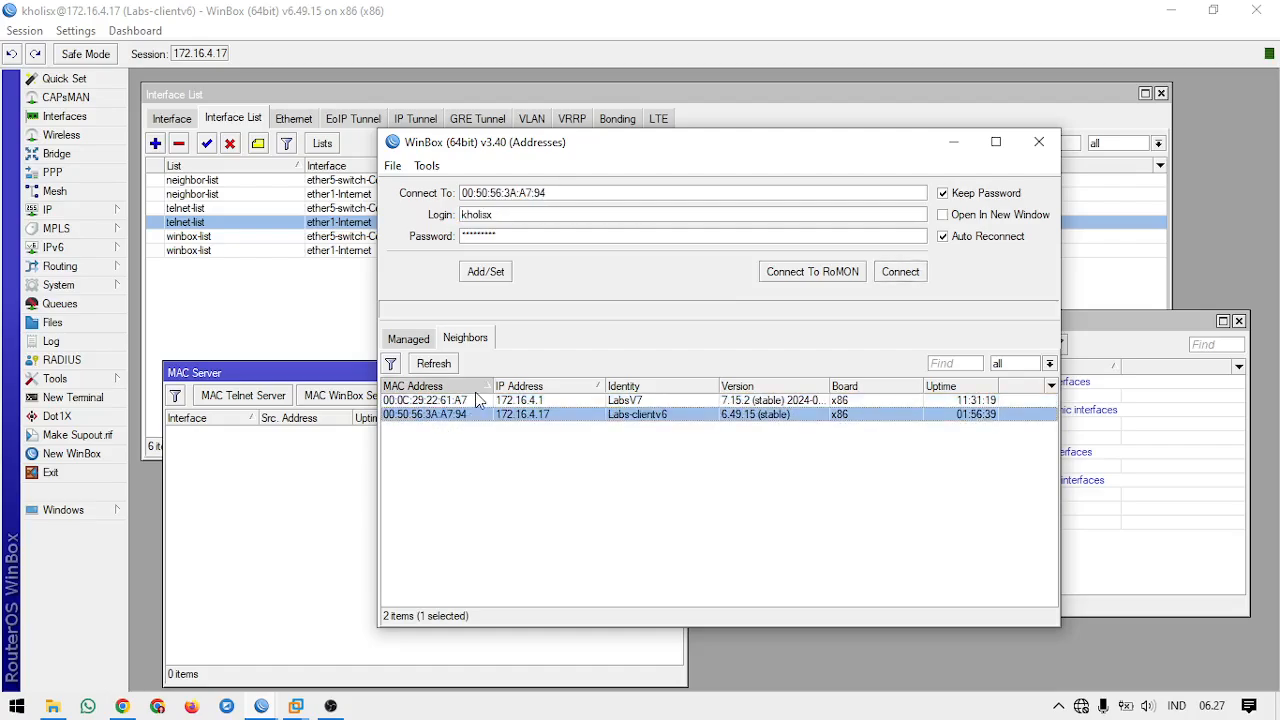
{"action": "left_click", "coordinate": [1039, 141]}
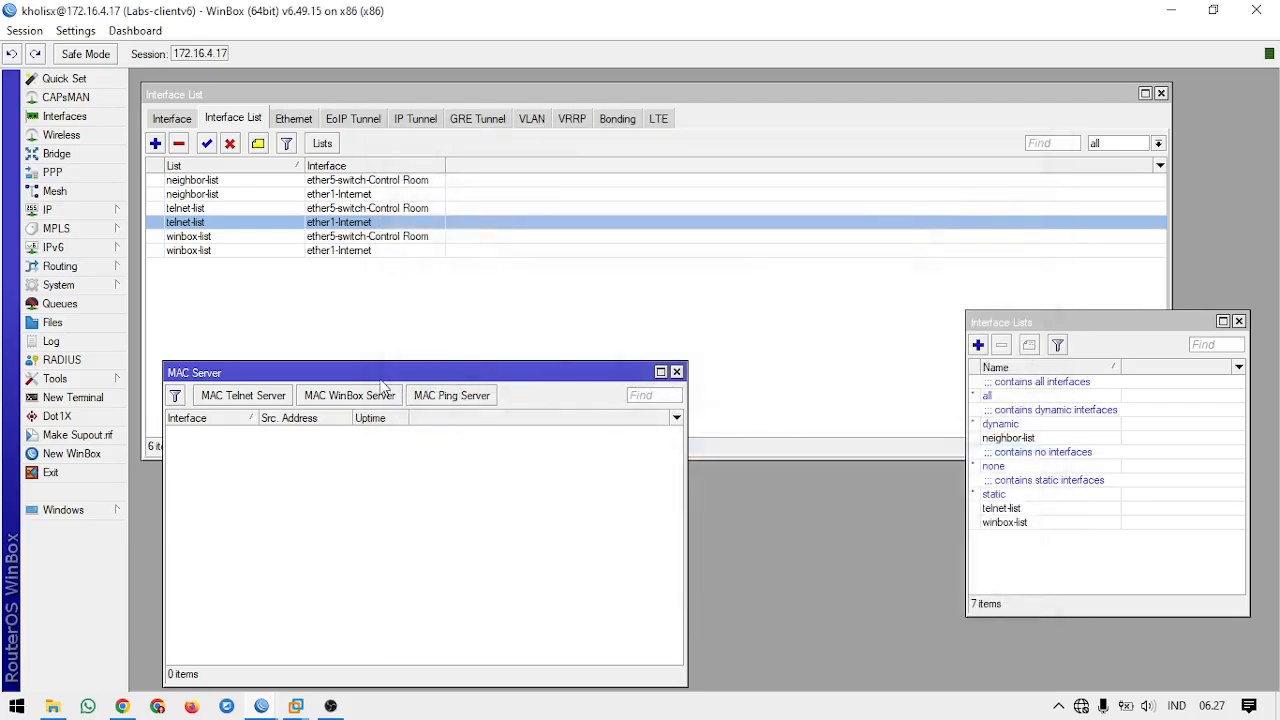
Step: Check the MAC Telnet Server's allowed interface list, open and close a new terminal, and reposition the MAC Server window below the interface list members
{"action": "left_click", "coordinate": [243, 395]}
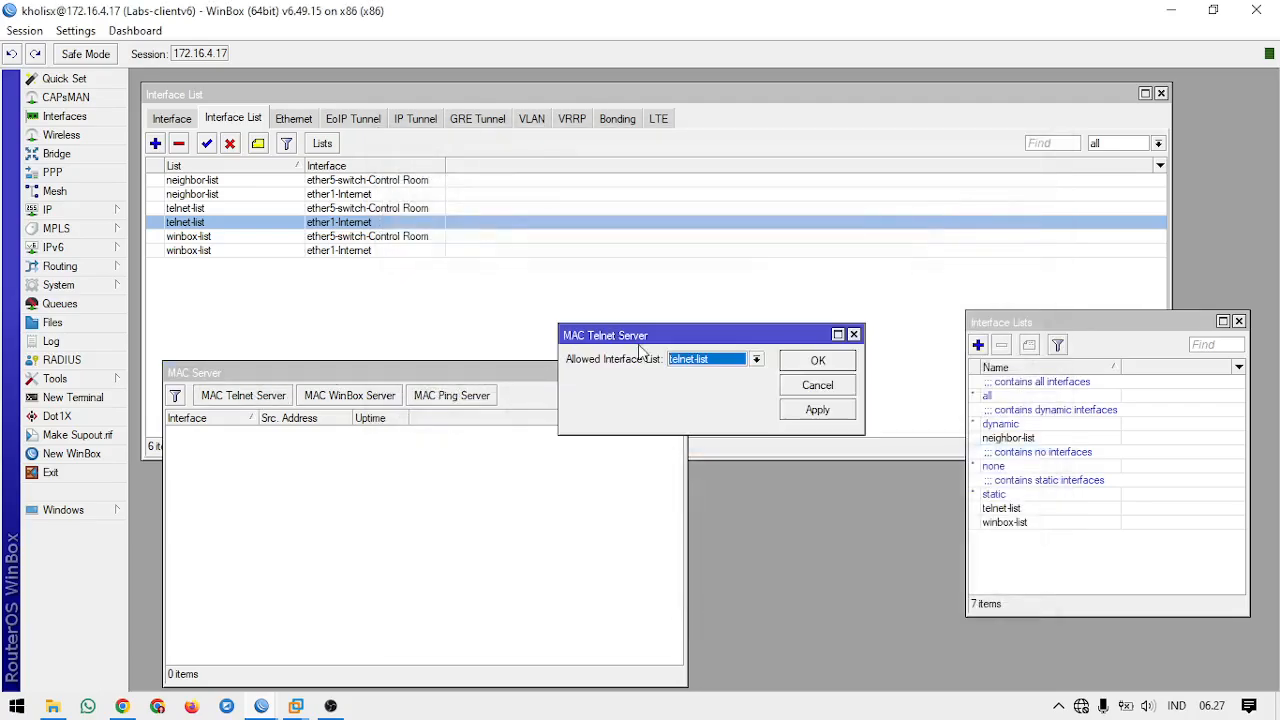
{"action": "left_click", "coordinate": [854, 334]}
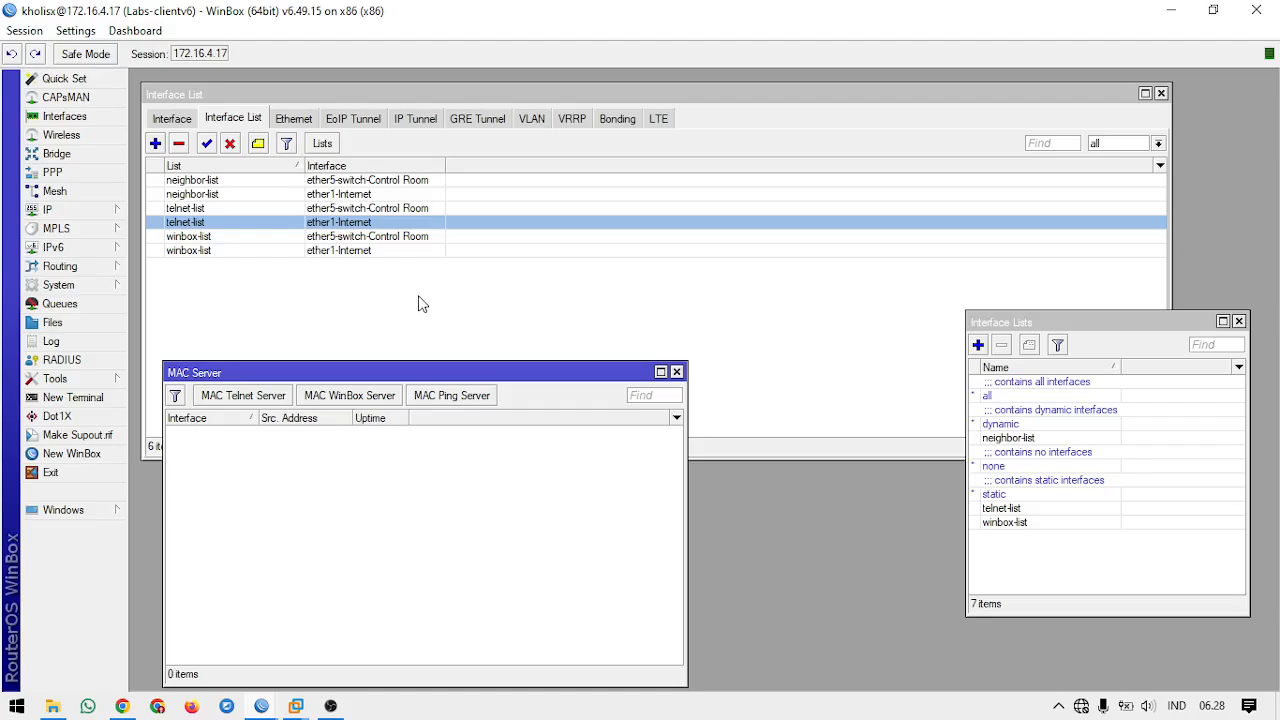
{"action": "left_click", "coordinate": [66, 398]}
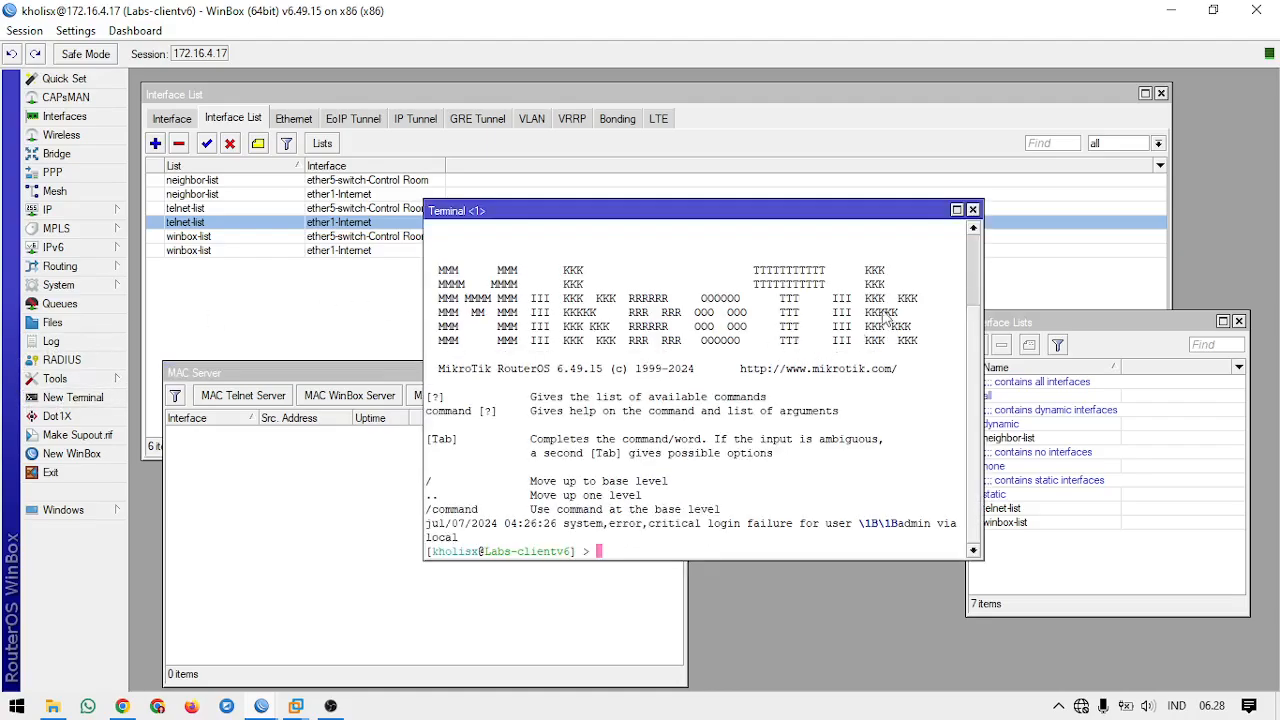
{"action": "left_click", "coordinate": [972, 211]}
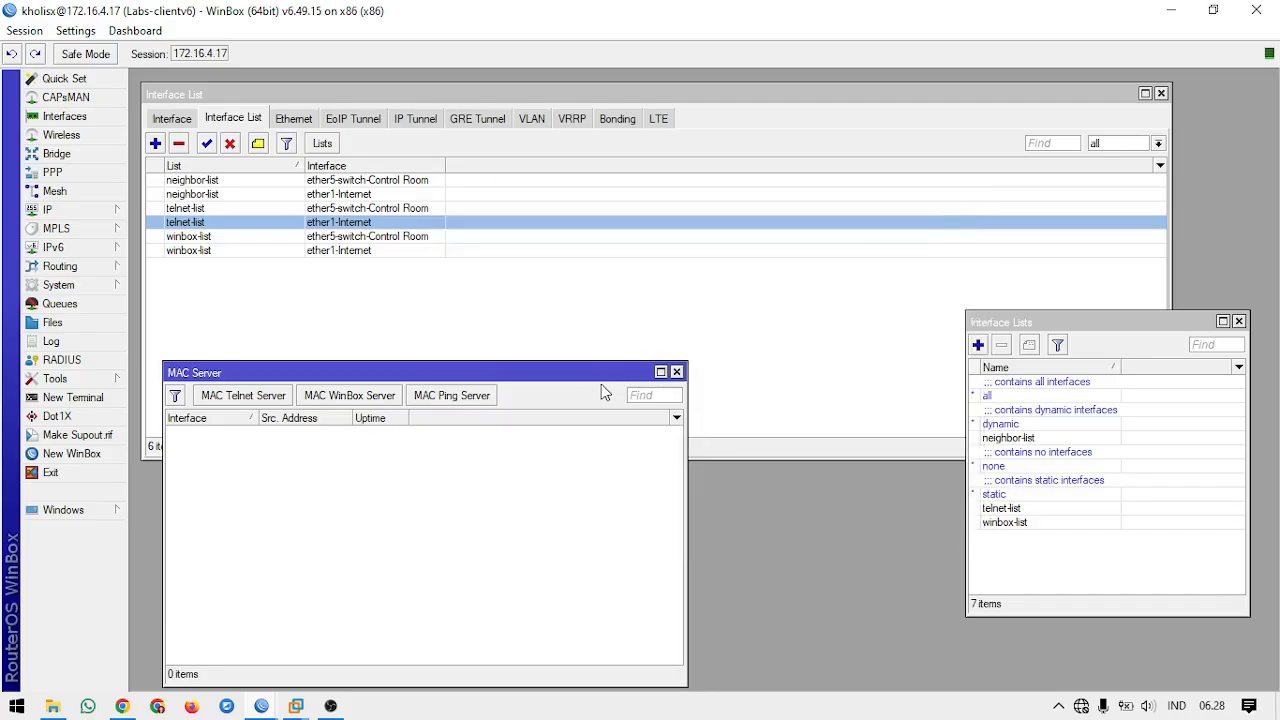
{"action": "left_click_drag", "start_coordinate": [574, 374], "coordinate": [571, 334]}
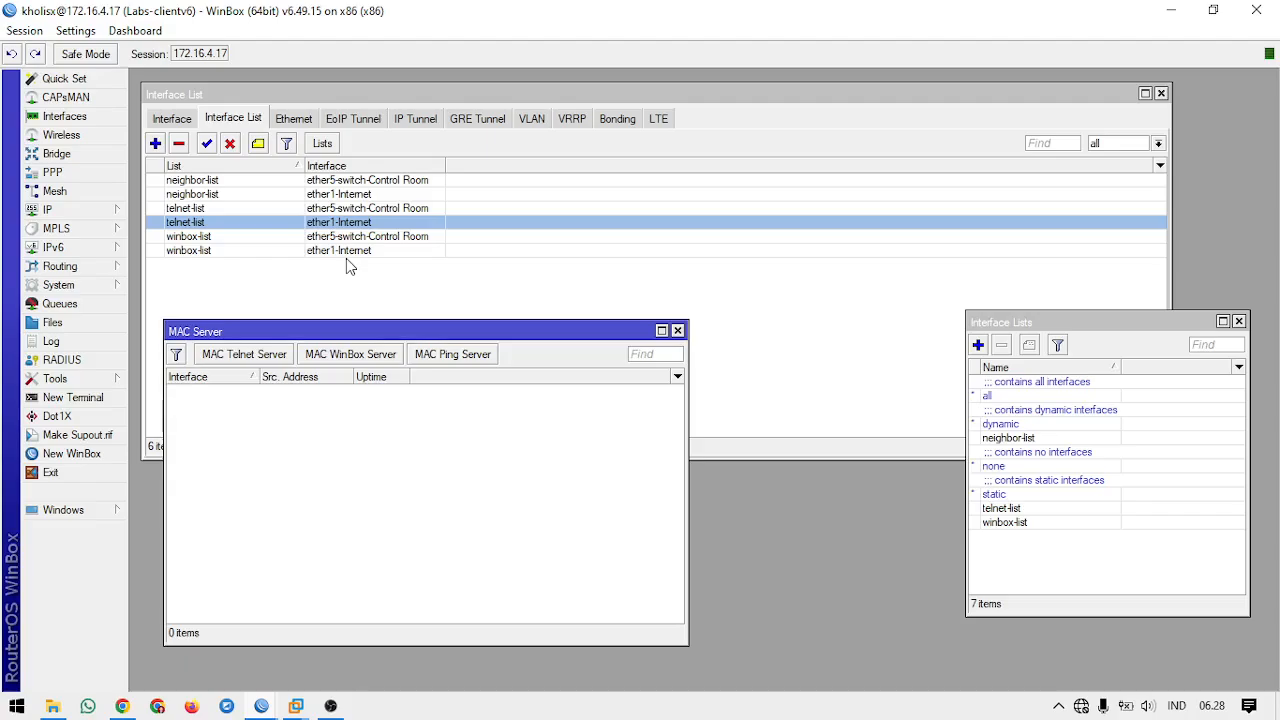
{"action": "left_click", "coordinate": [330, 706]}
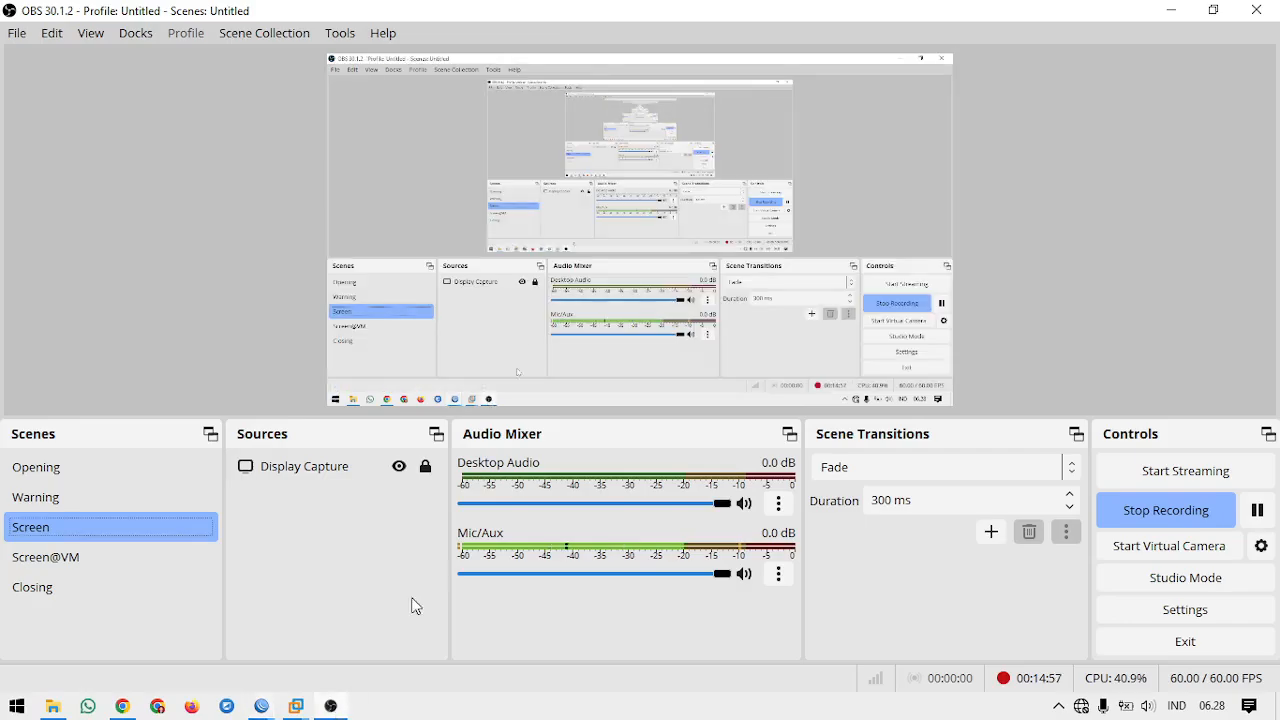
{"action": "left_click", "coordinate": [150, 578]}
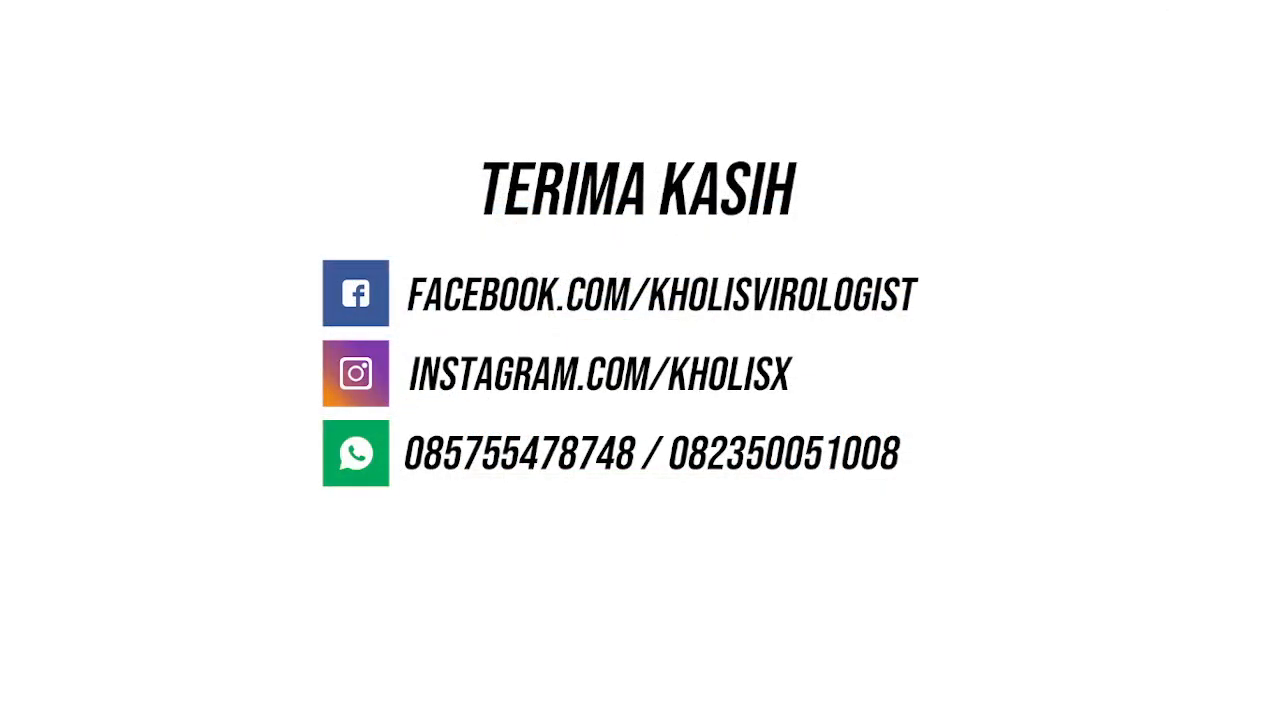